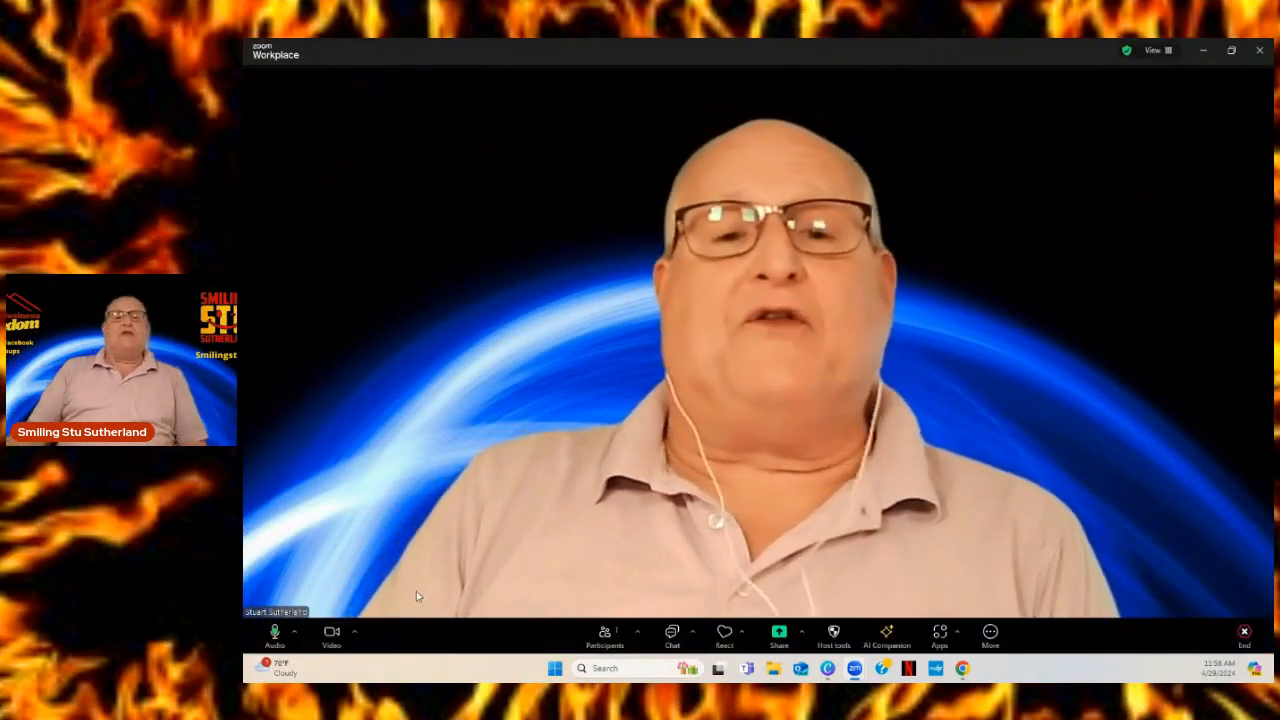
- Apply the pixel sunglasses video filter to the webcam feed and return to the meeting view
left_click(355, 634)
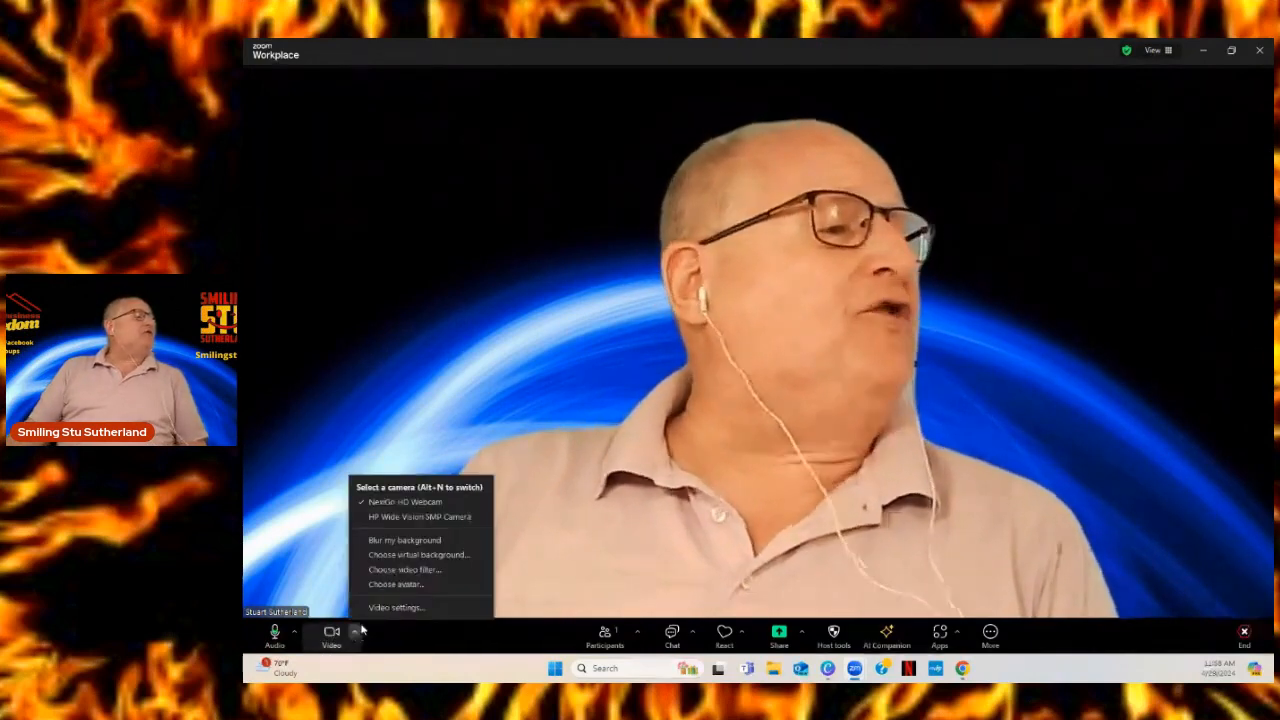
left_click(393, 570)
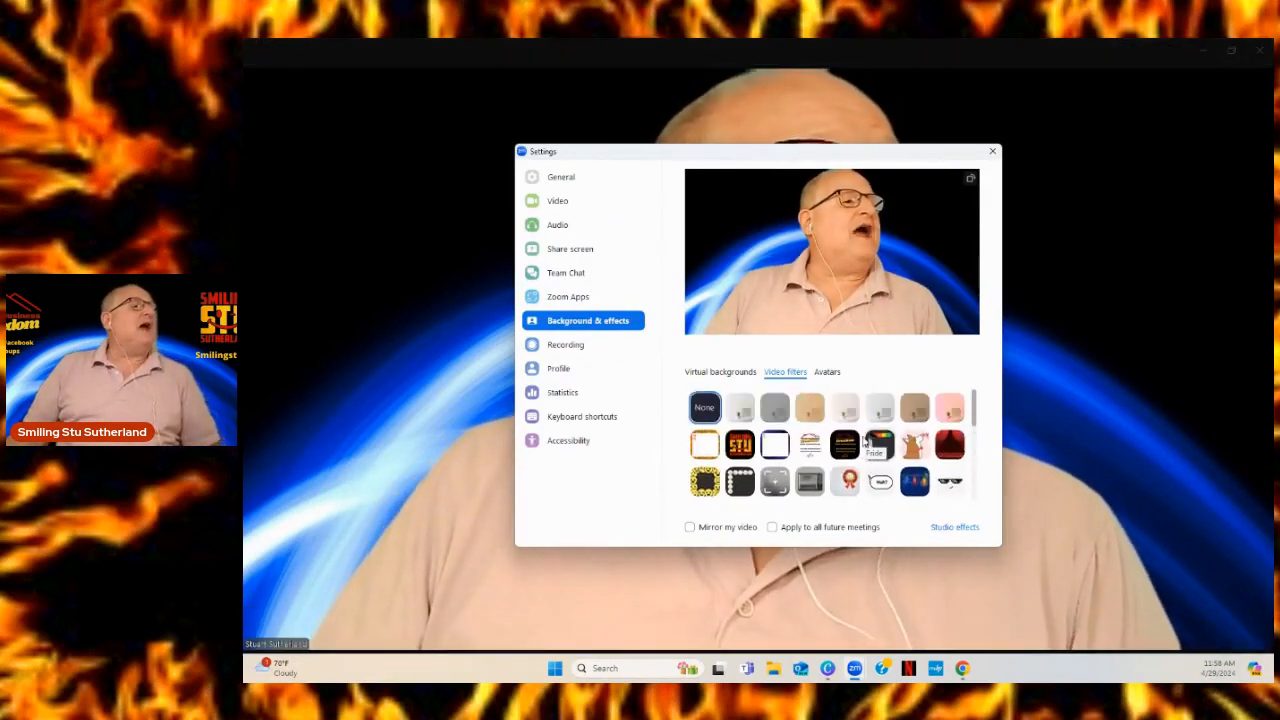
left_click(946, 485)
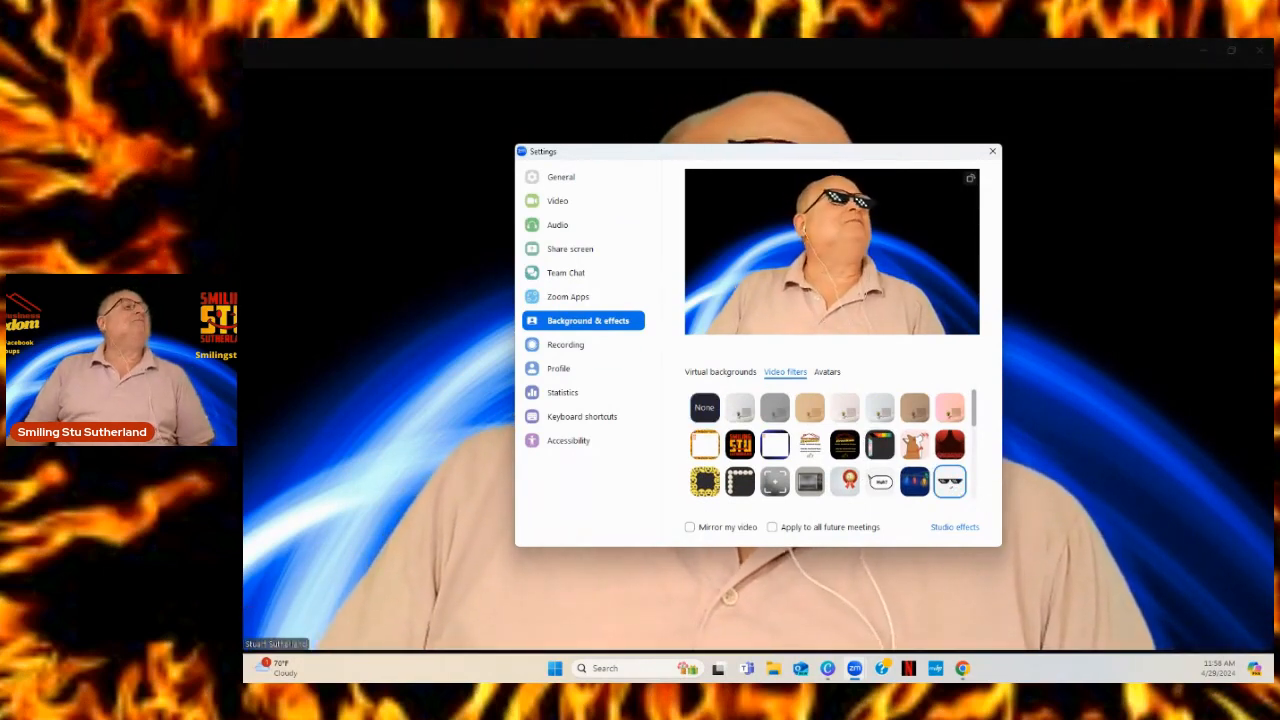
left_click(992, 153)
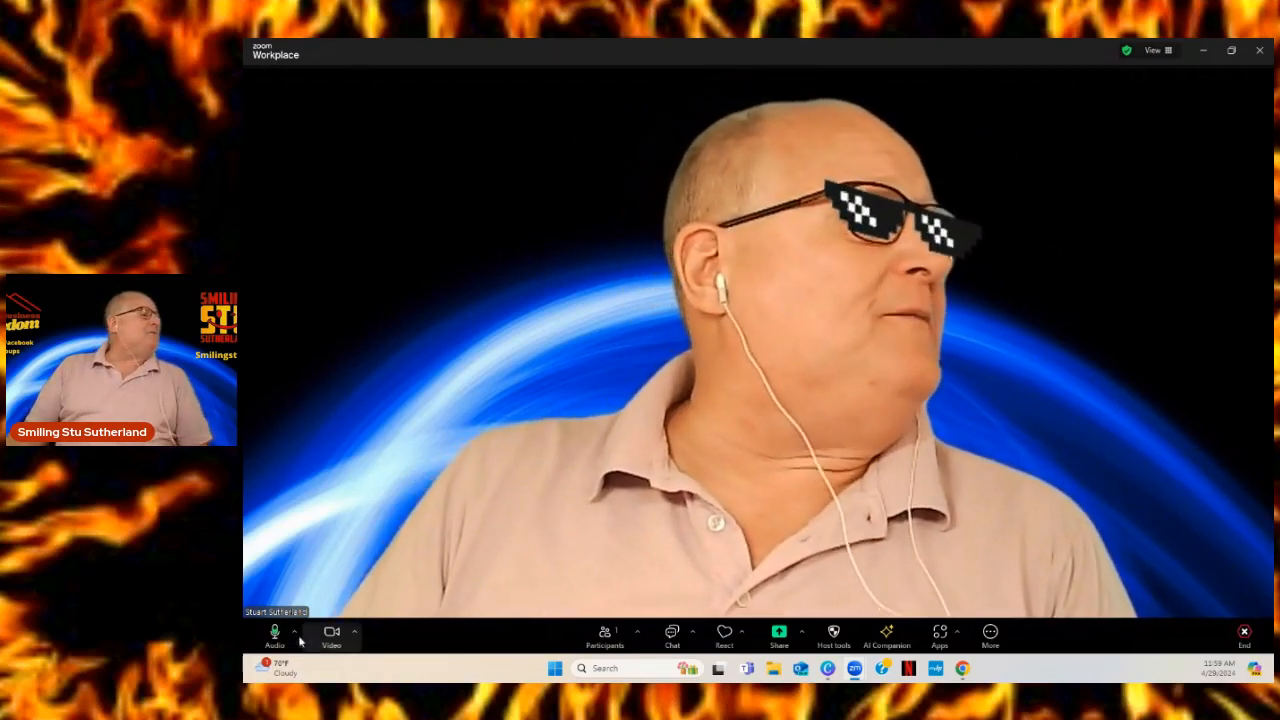
- Change the video filter to the dark STU logo overlay and return to the meeting view
left_click(354, 631)
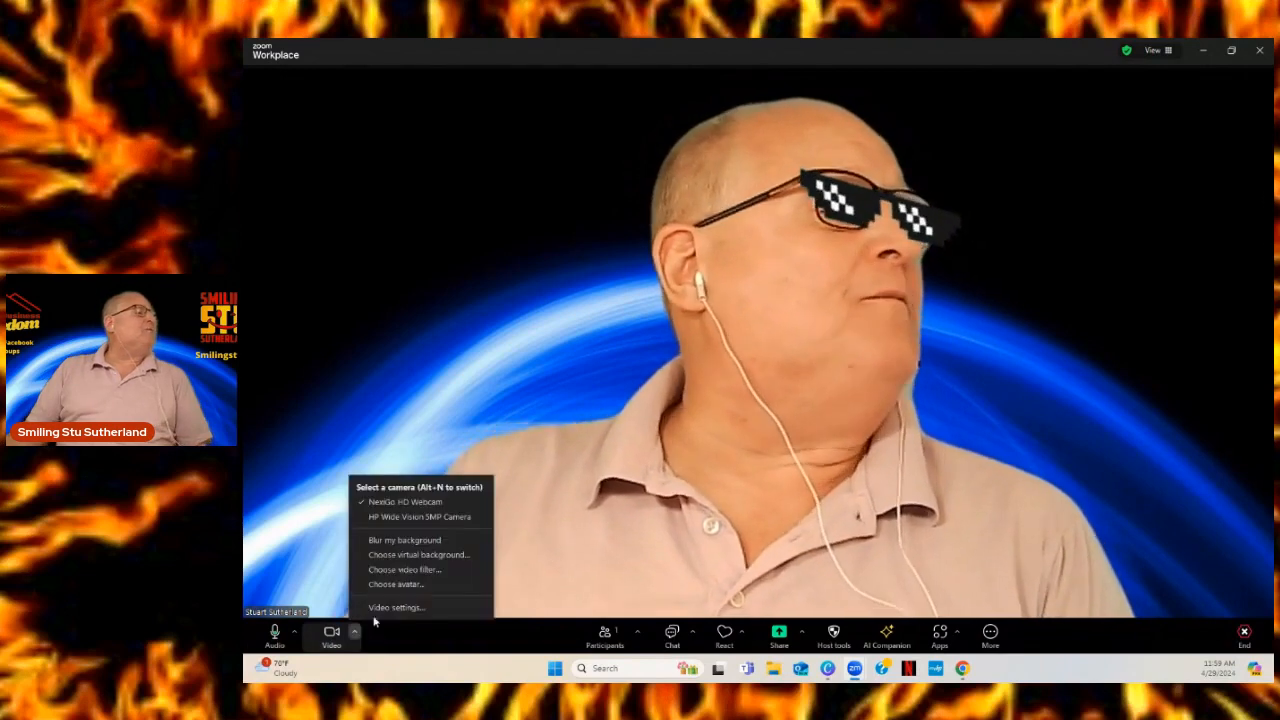
left_click(404, 569)
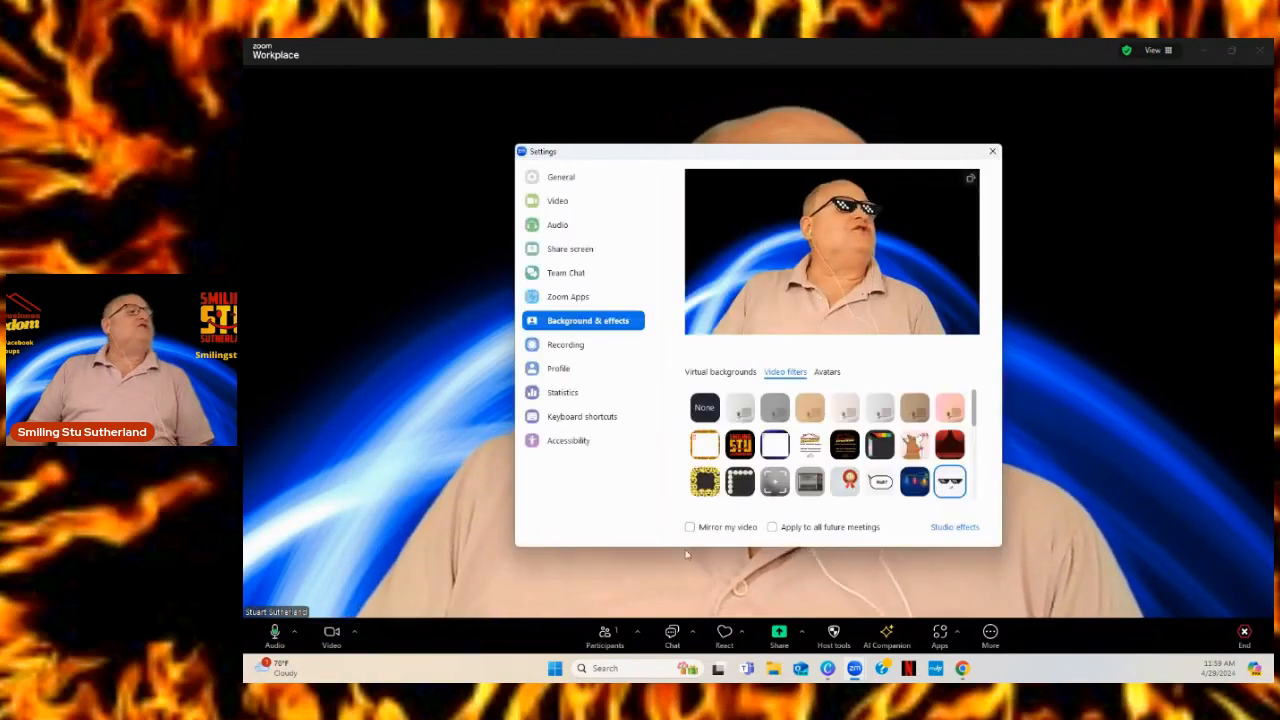
left_click(740, 451)
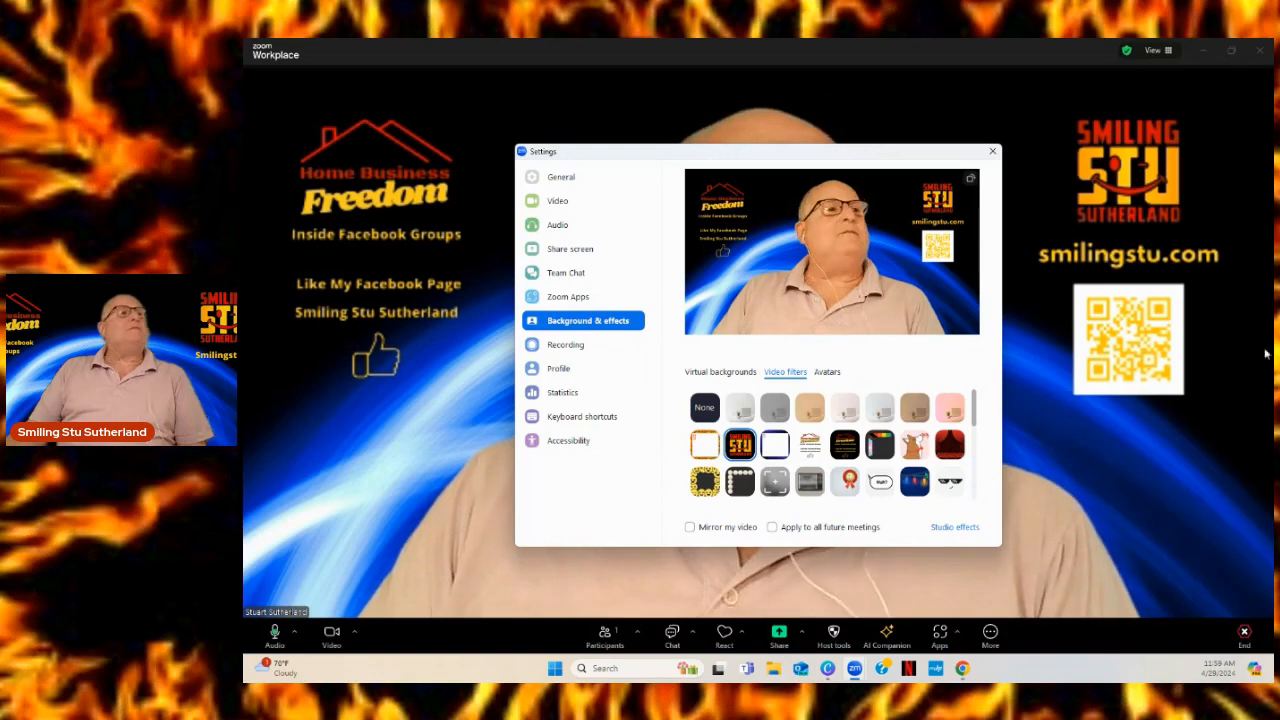
left_click(992, 152)
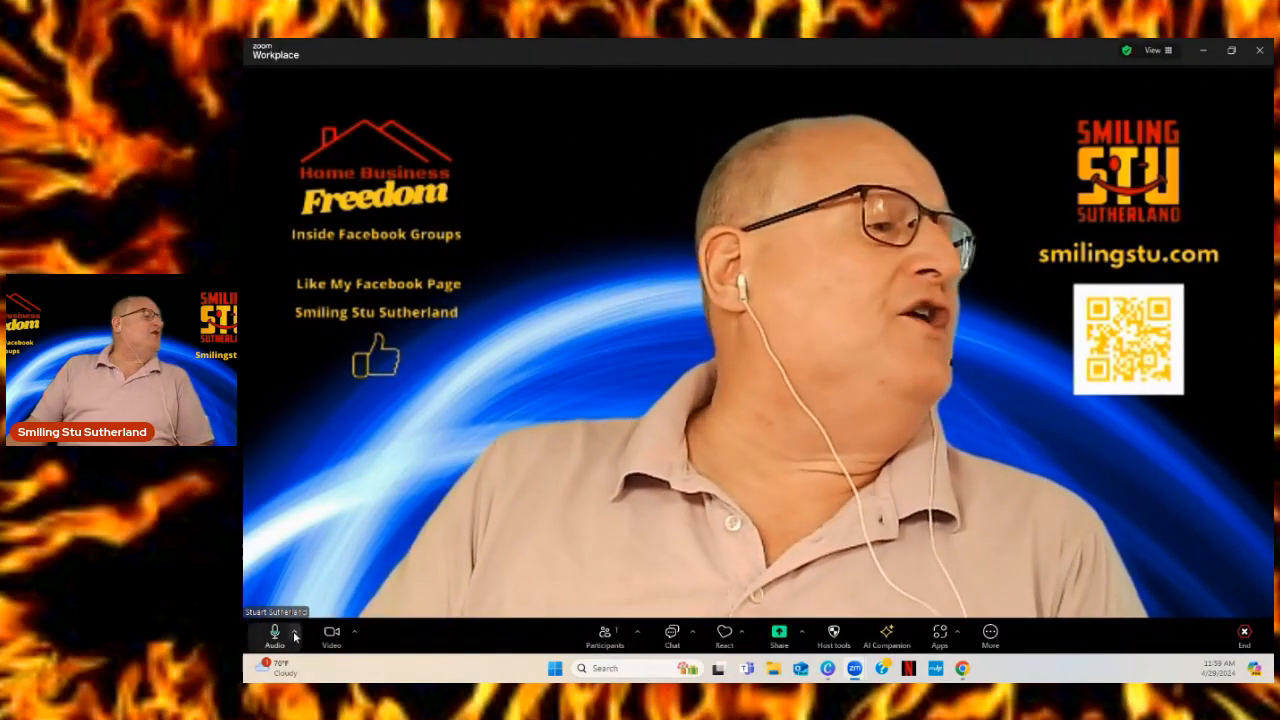
- Switch the video filter to the white-panel logo overlay and close the settings
left_click(354, 633)
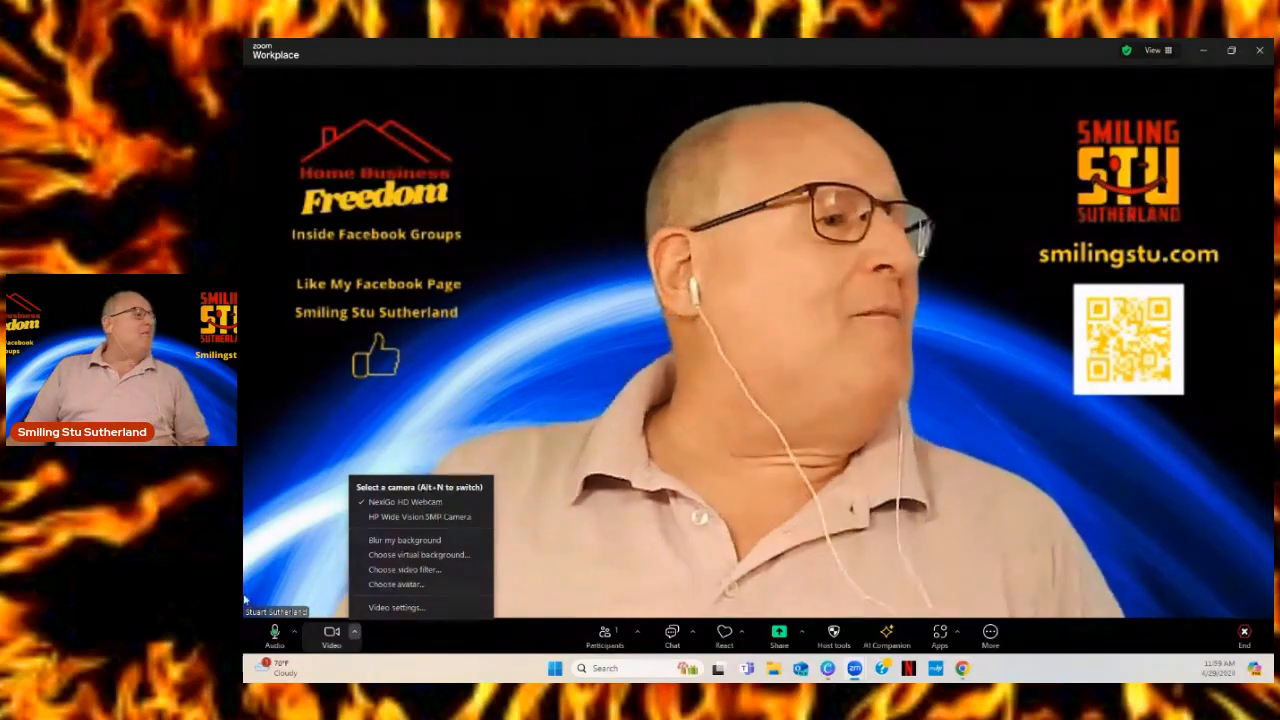
left_click(404, 569)
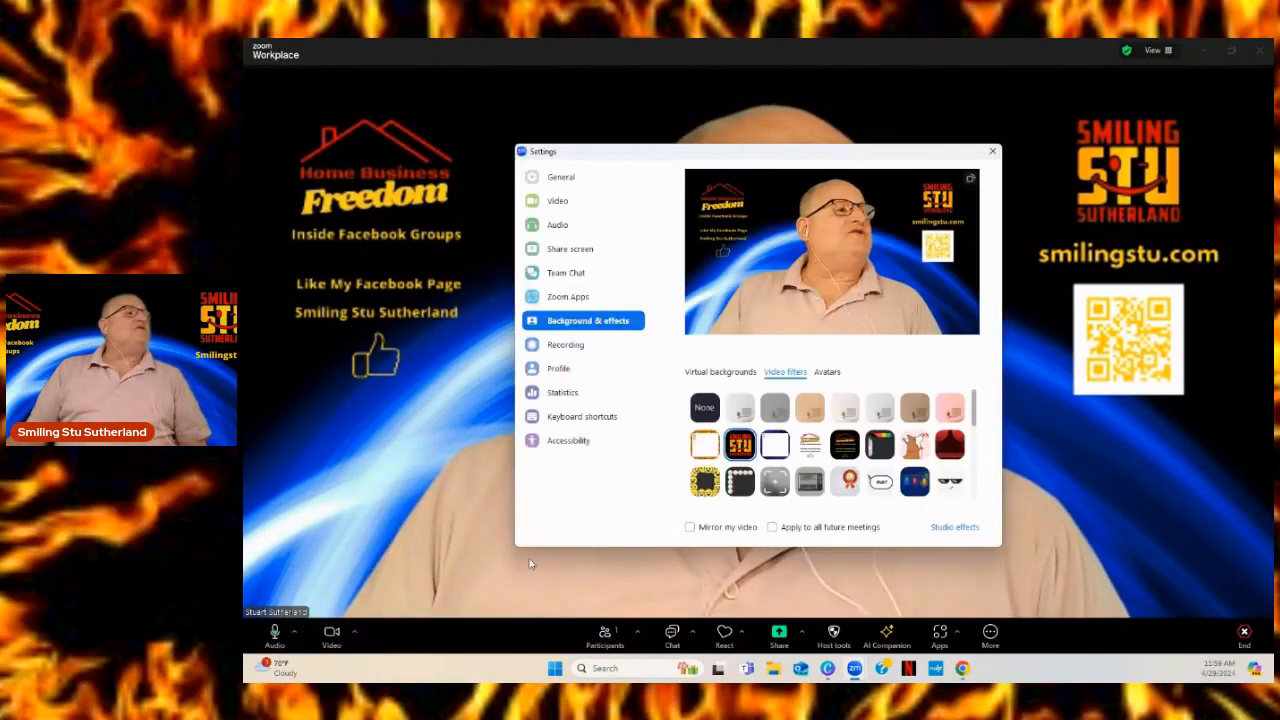
left_click(812, 447)
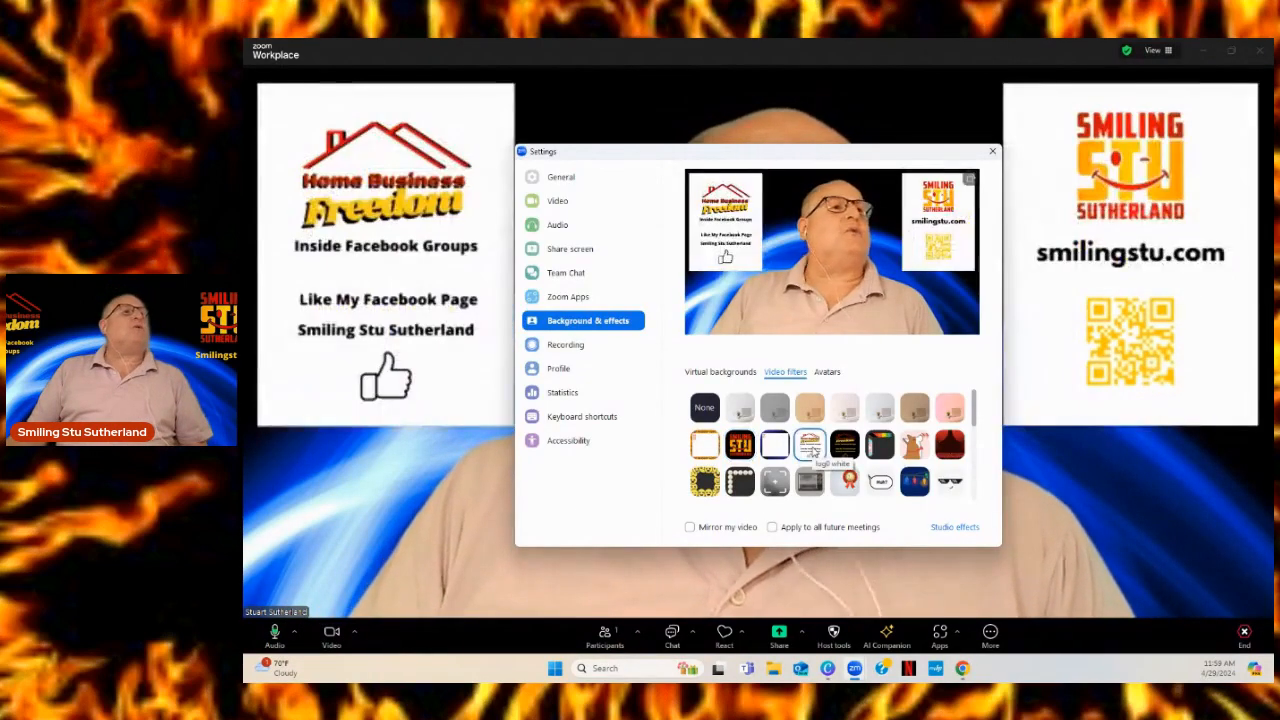
left_click(991, 153)
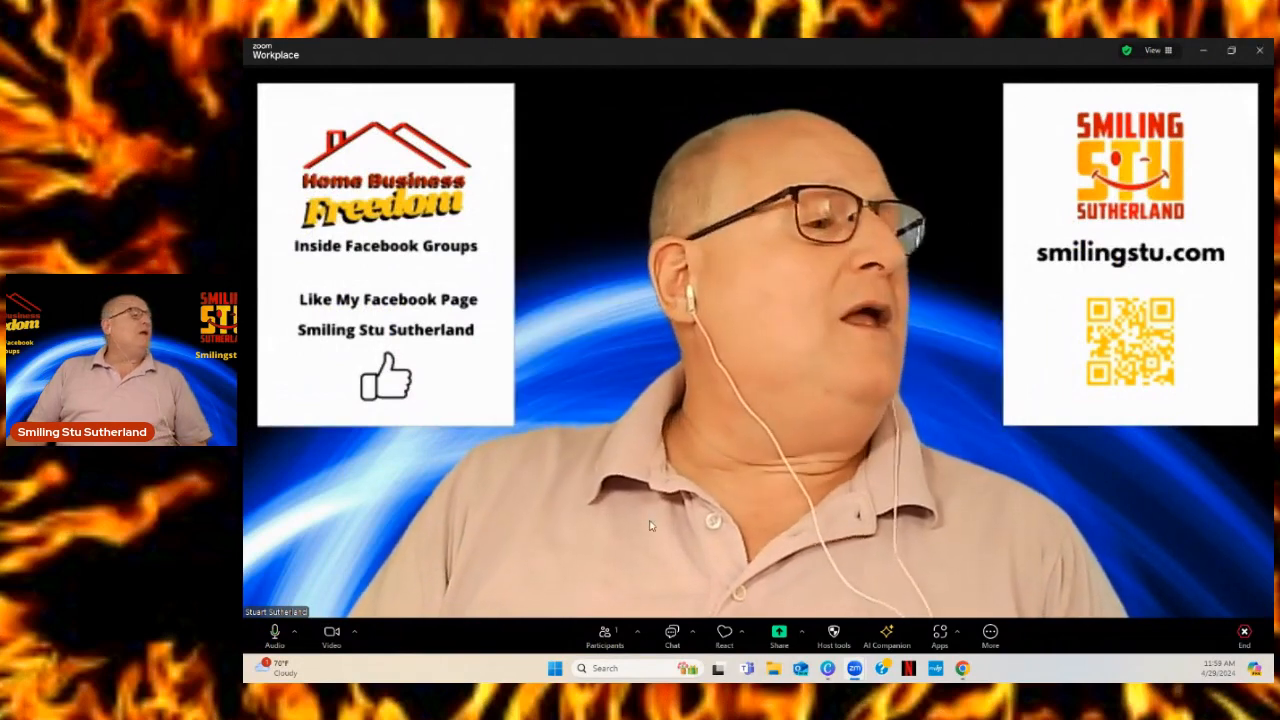
- Apply the sunflowers frame as the video filter and close the settings
left_click(354, 631)
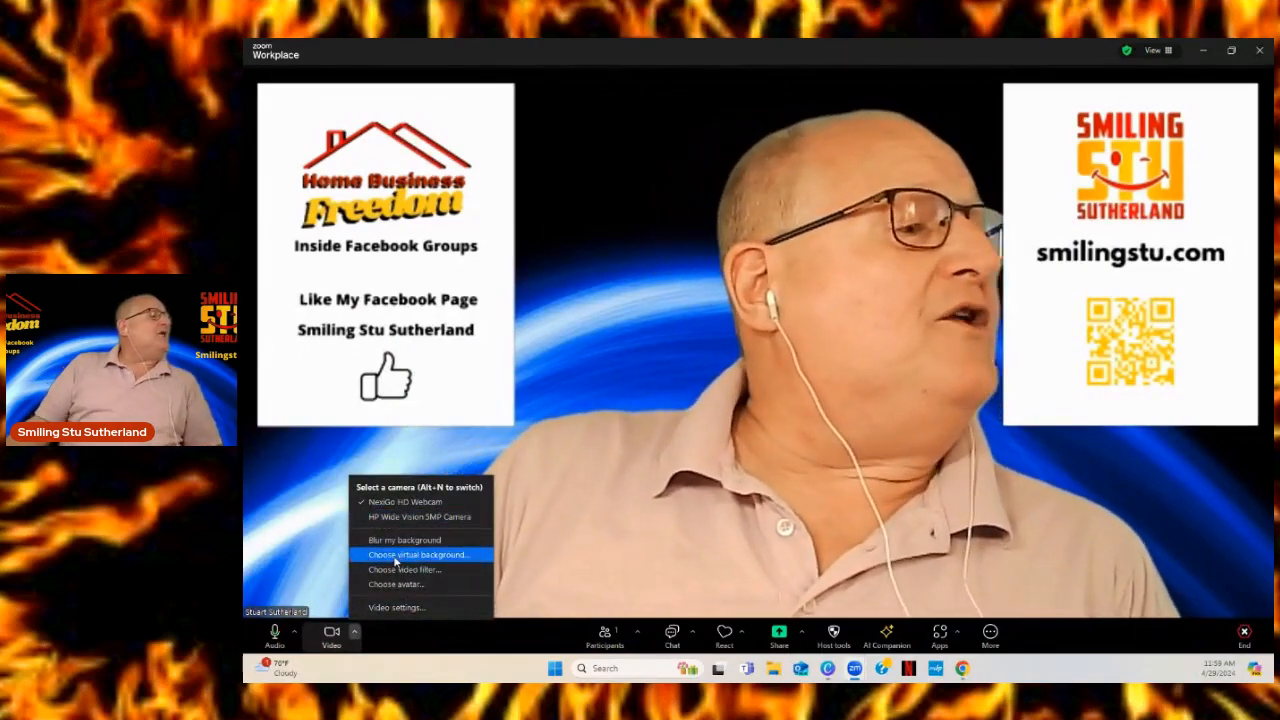
left_click(400, 569)
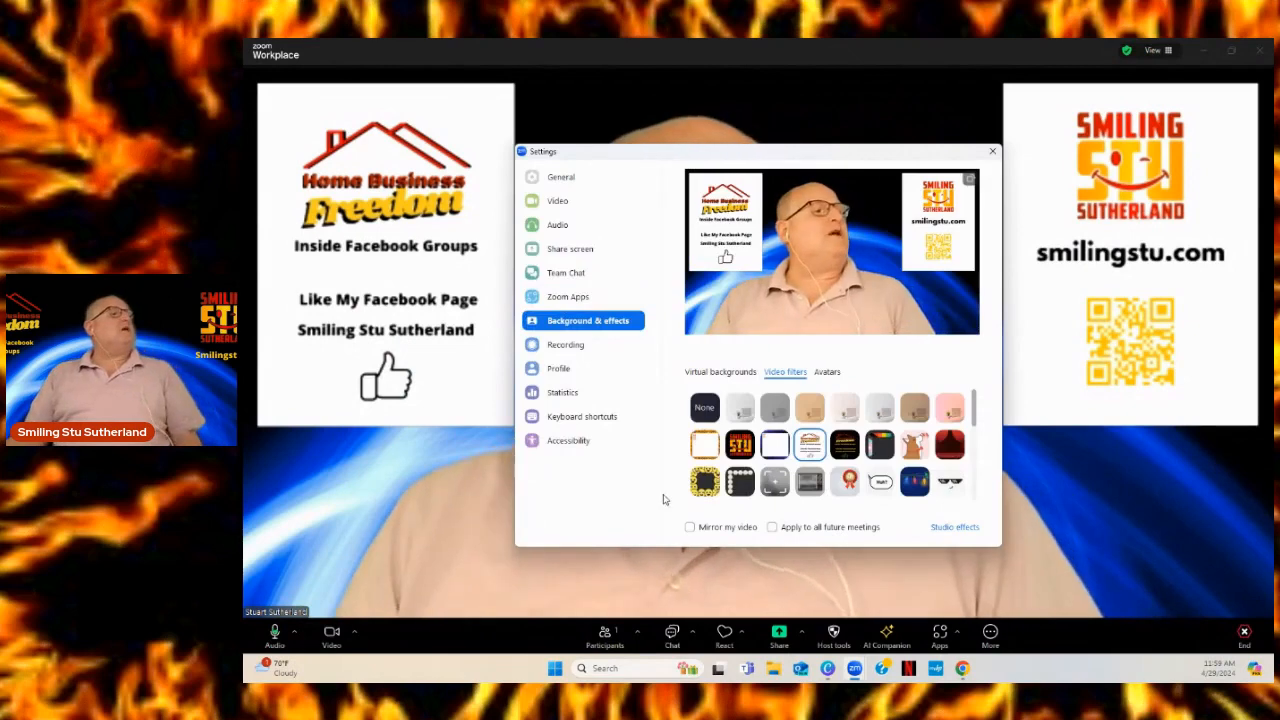
left_click(704, 449)
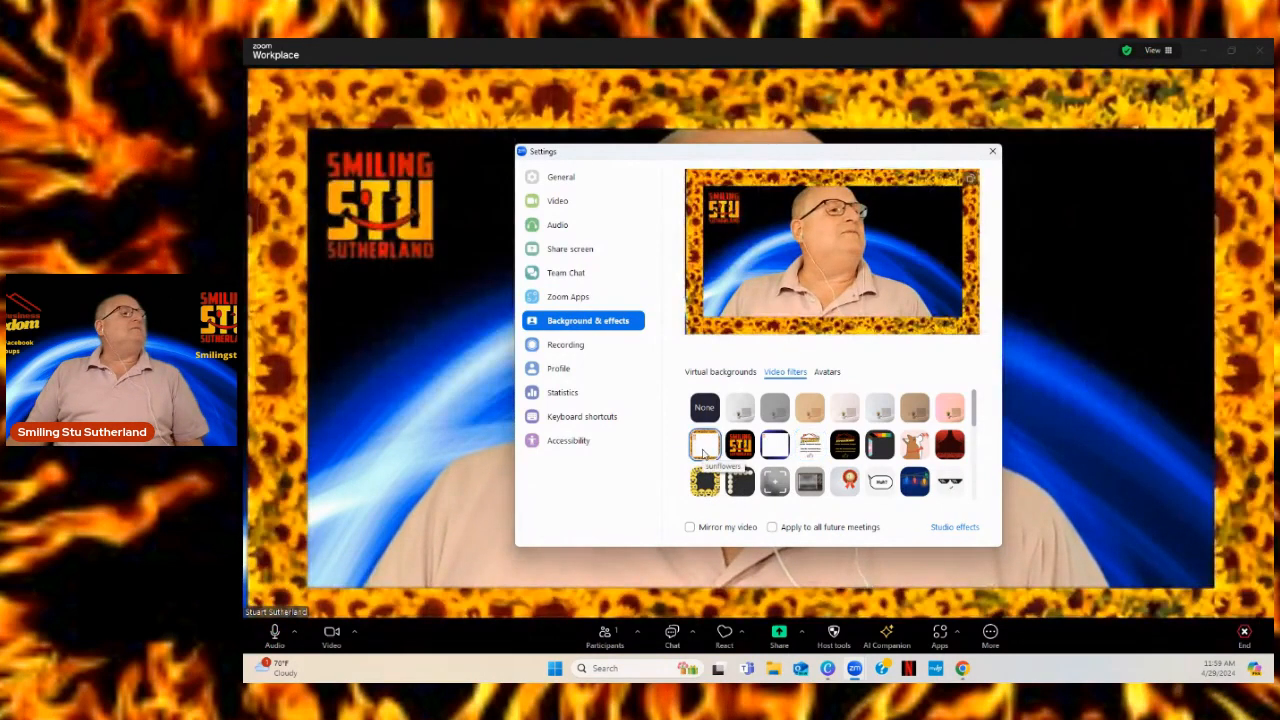
left_click(992, 152)
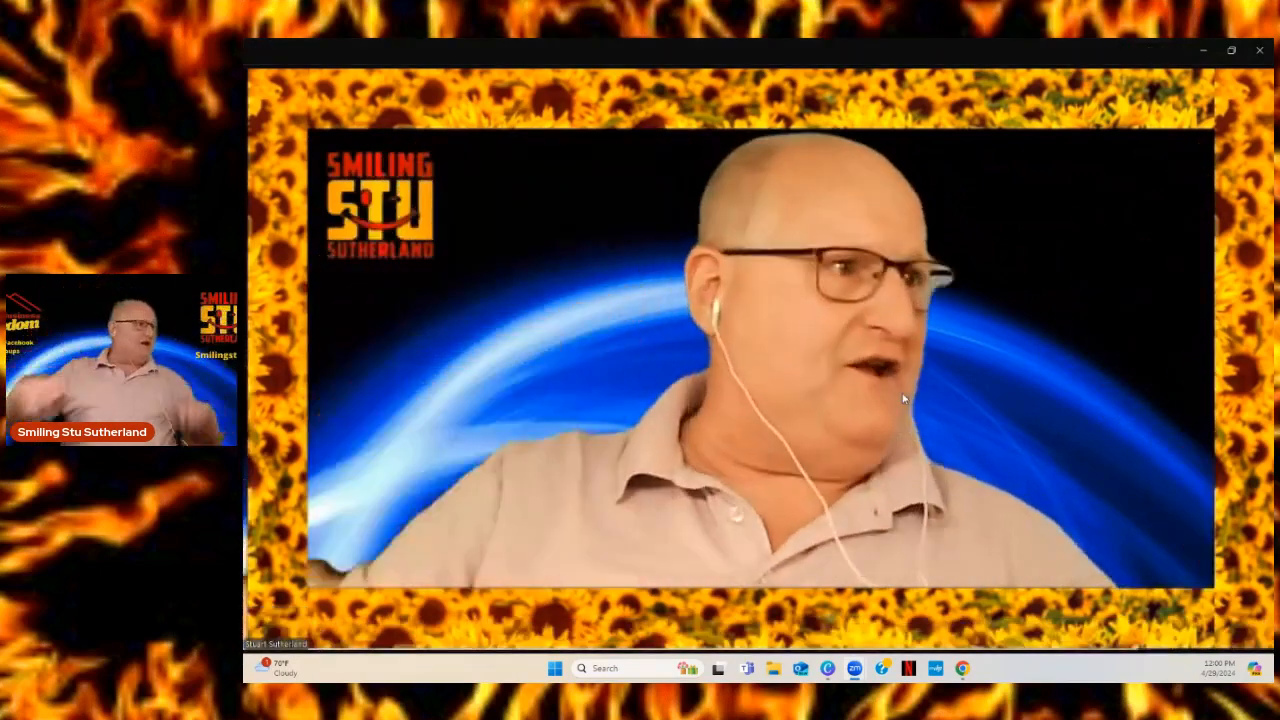
- Switch to Canva and go to its home page
mouse_move(887, 375)
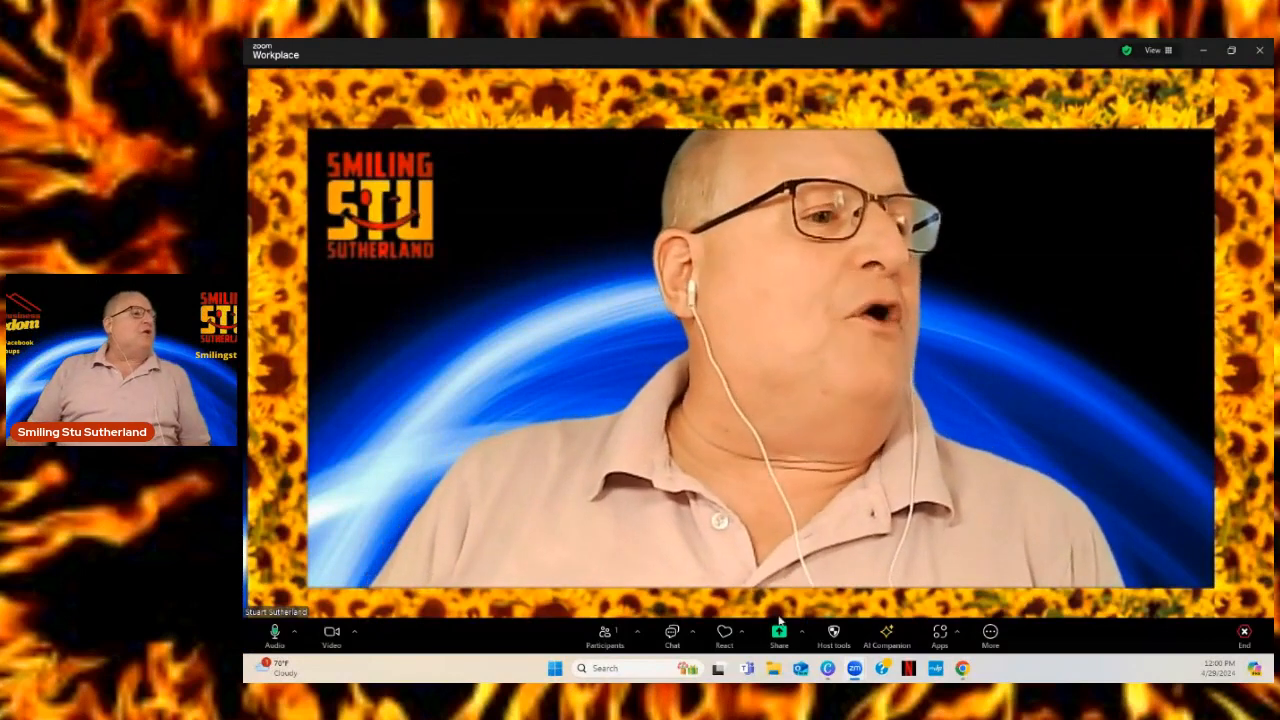
left_click(827, 670)
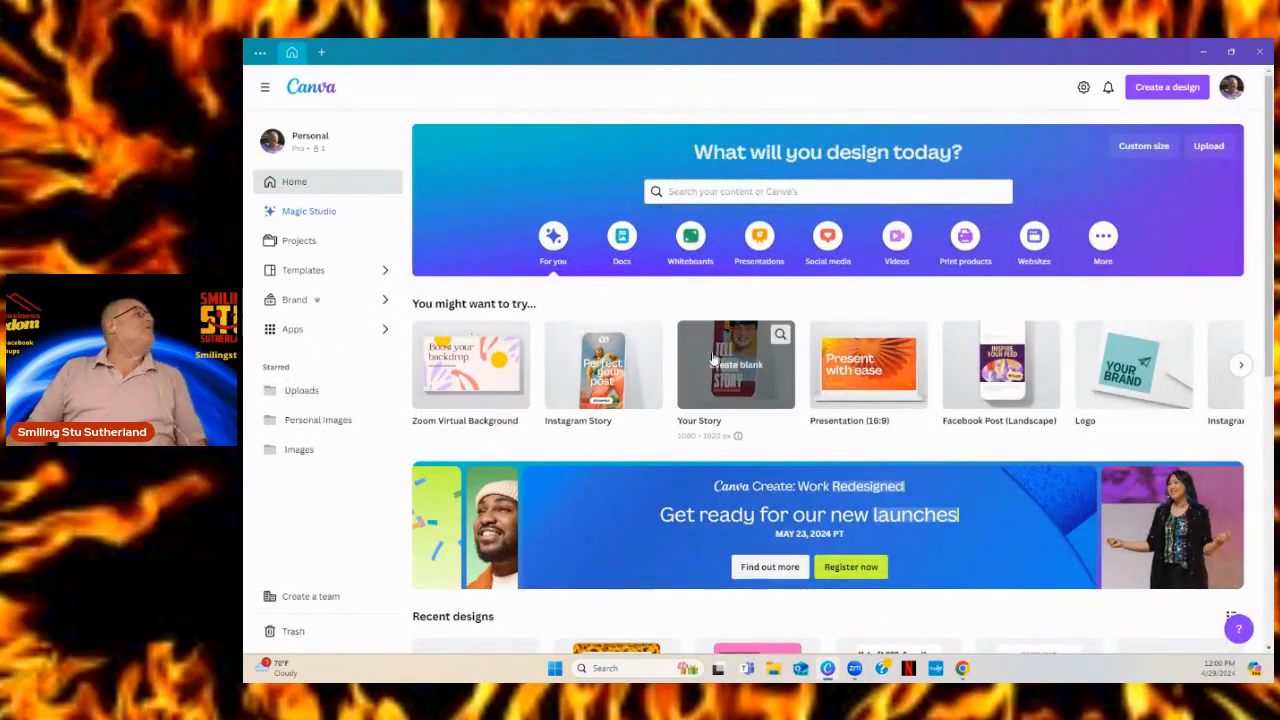
left_click(290, 188)
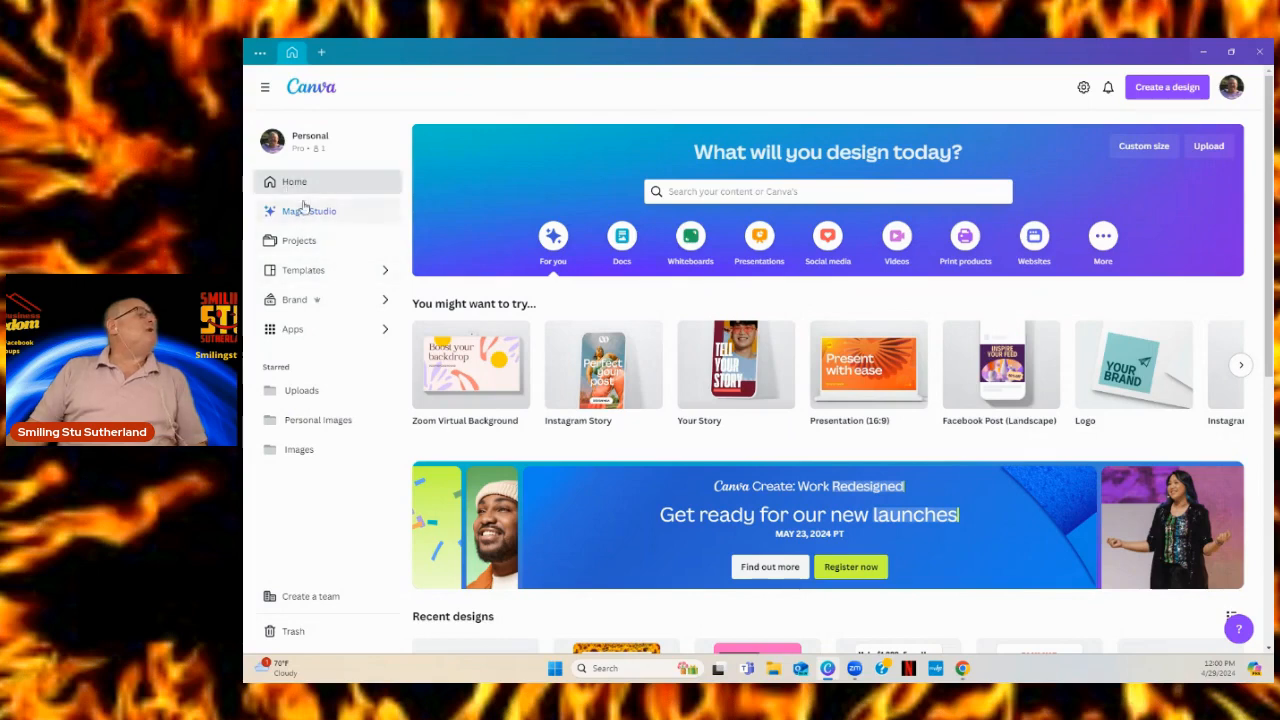
left_click(1168, 90)
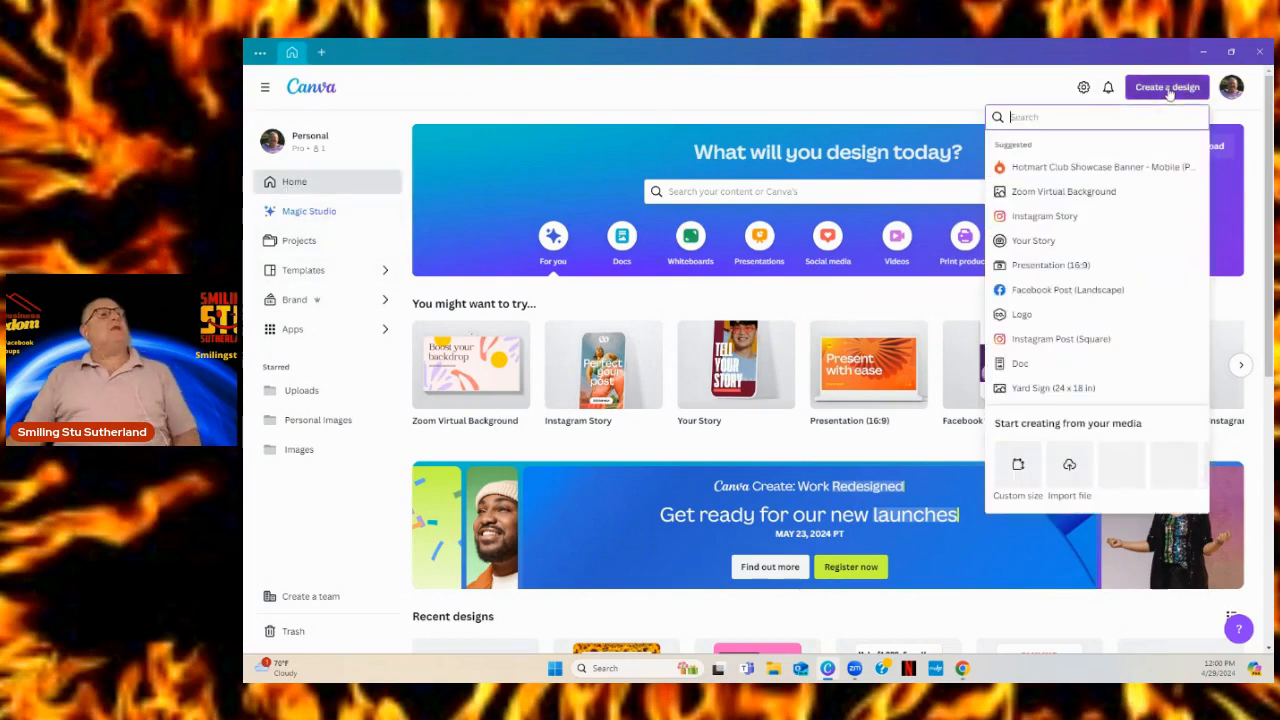
left_click(1018, 468)
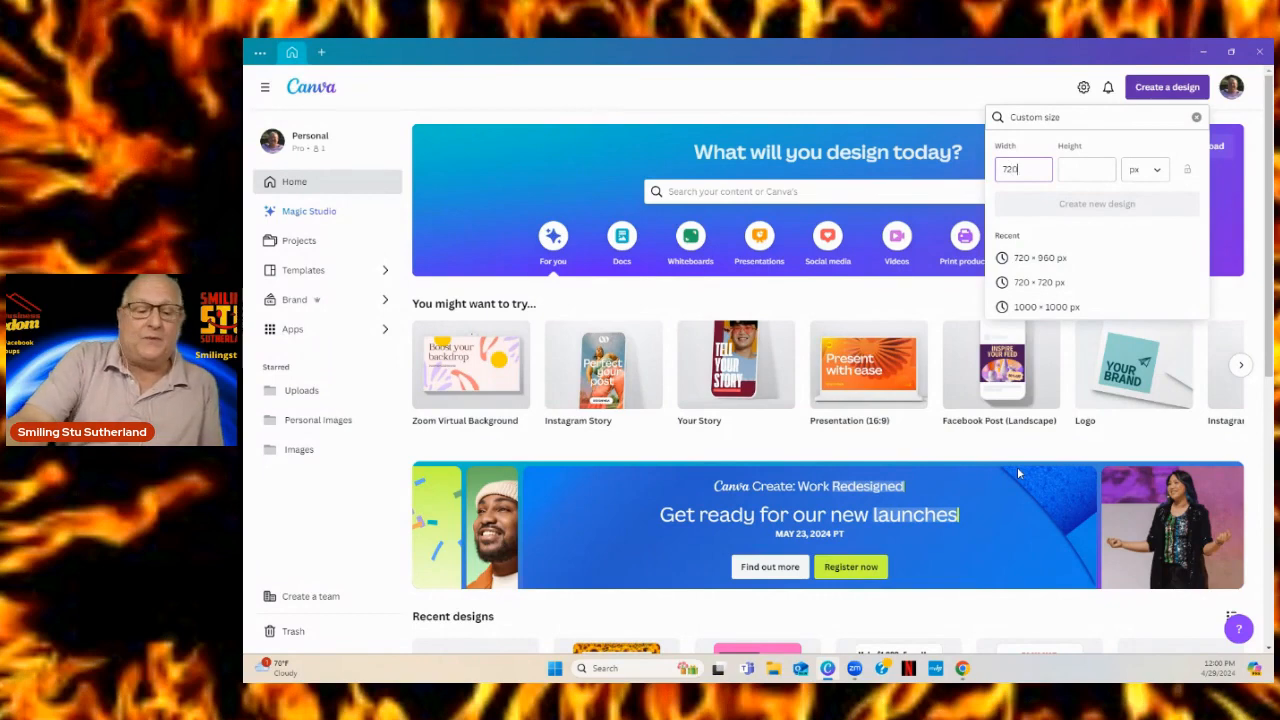
key("Tab")
left_click(1018, 469)
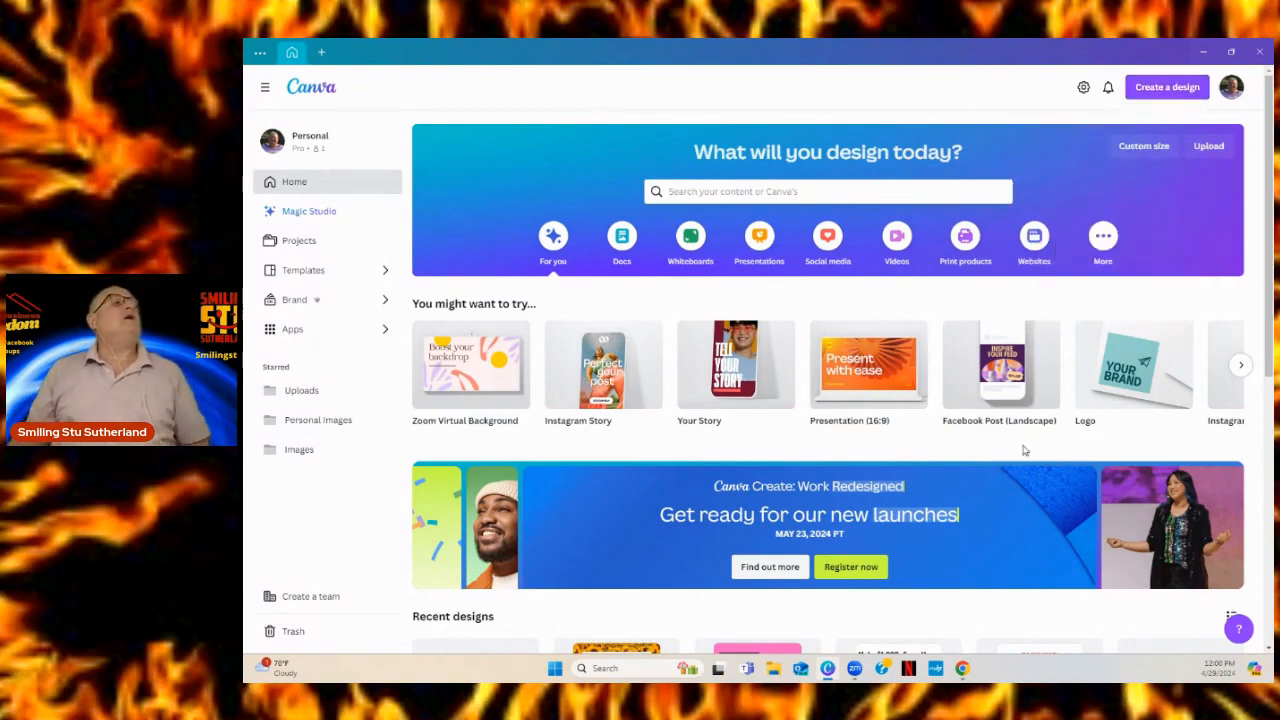
- Create a blank 720 × 960 px design from the suggested Hotmart Club Showcase Banner - Mobile format
left_click(1139, 89)
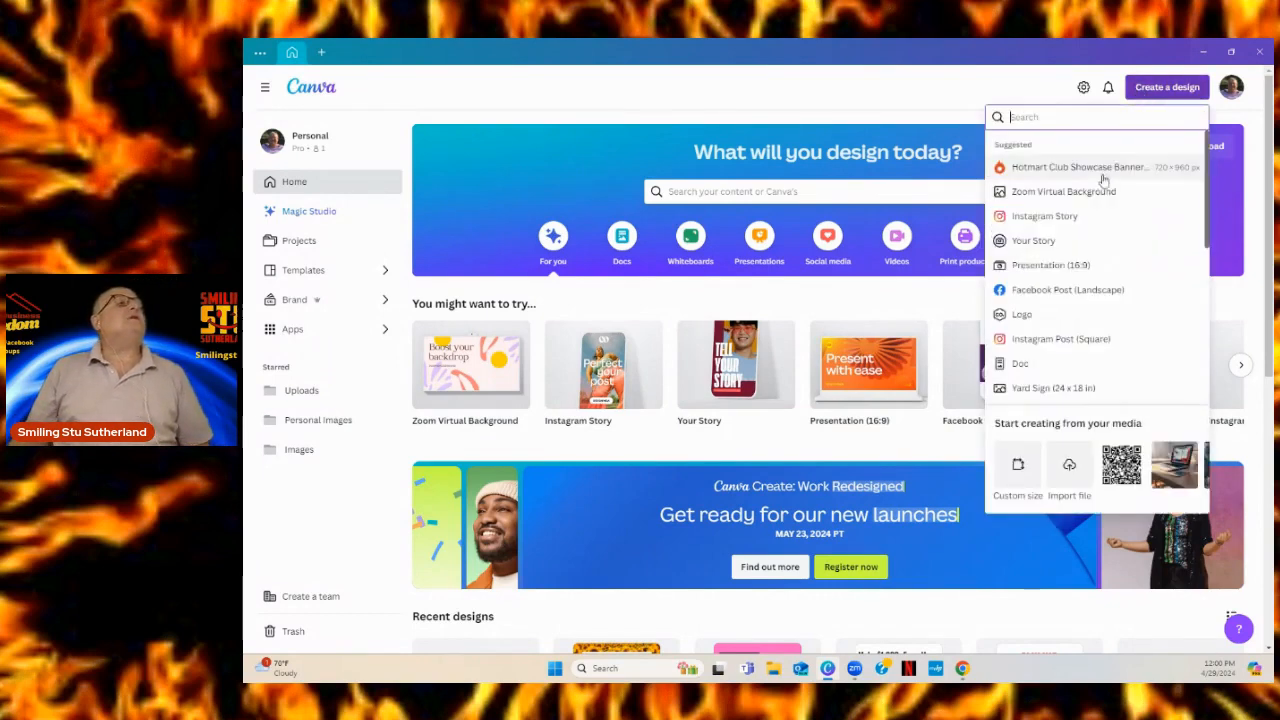
left_click(1040, 170)
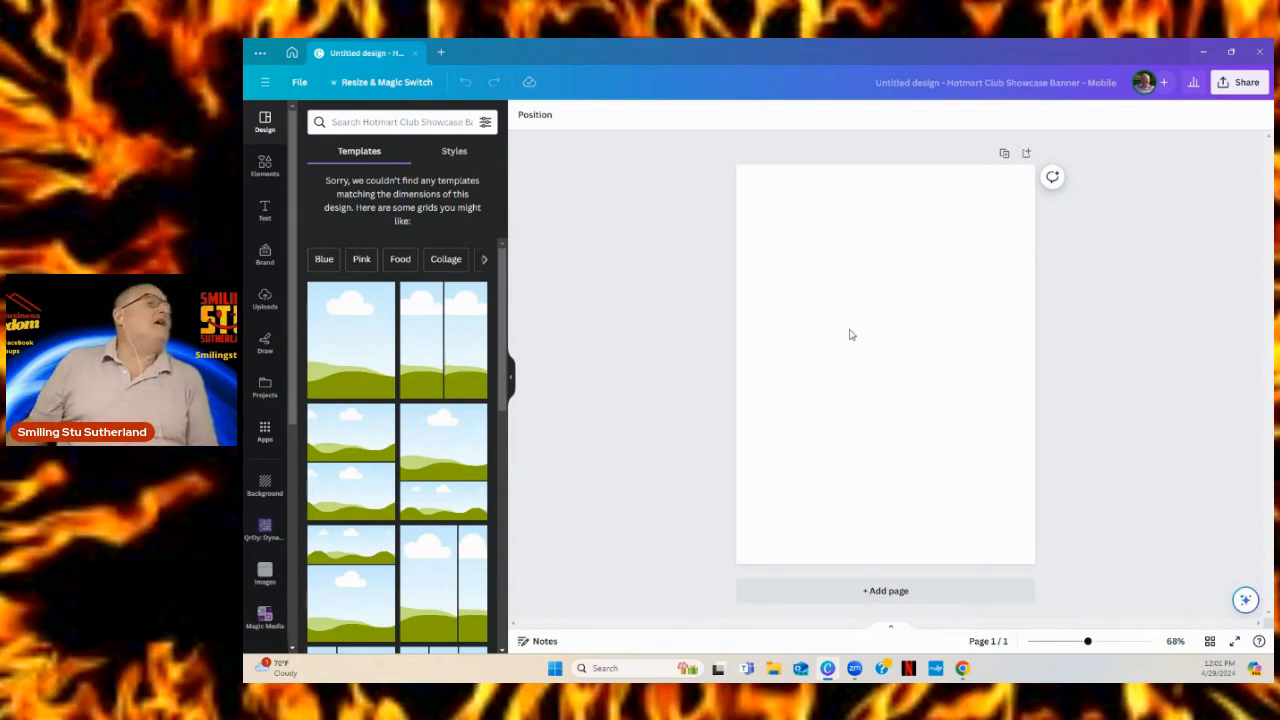
- Place the white-background STU logo from the Personal Logos folder near the middle of the blank page
scroll(262, 450, "down", 3)
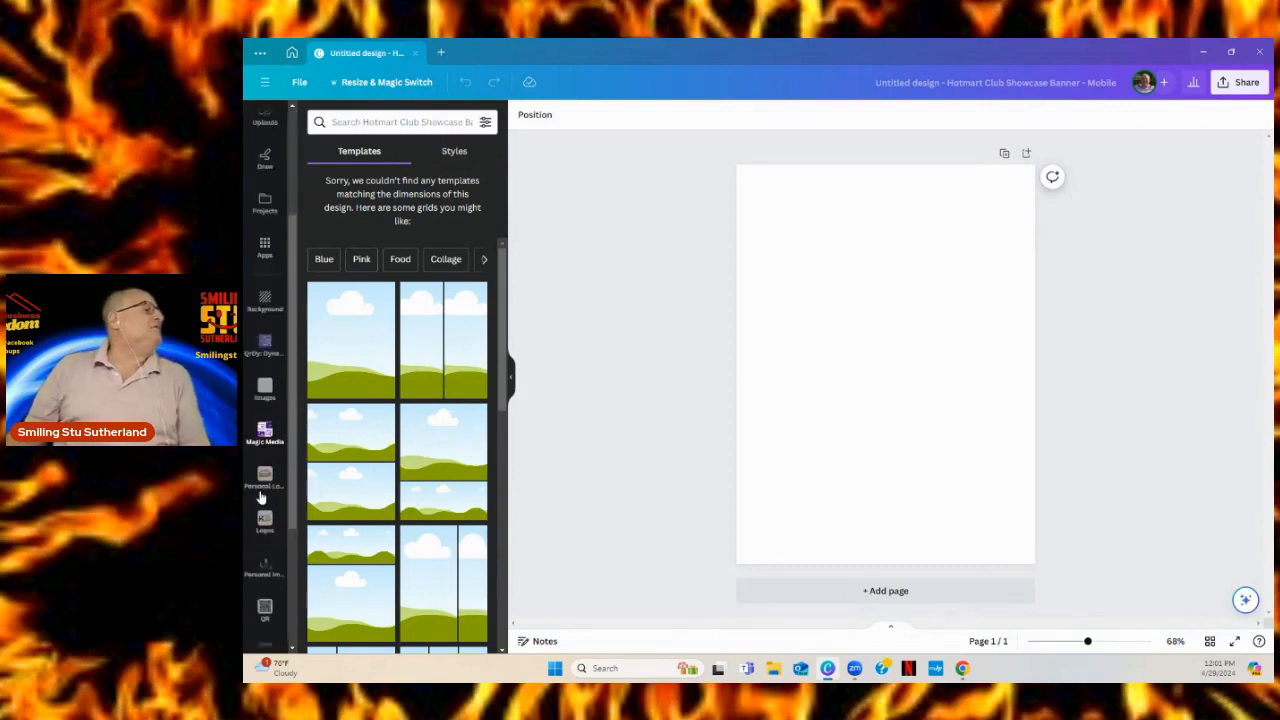
left_click(263, 460)
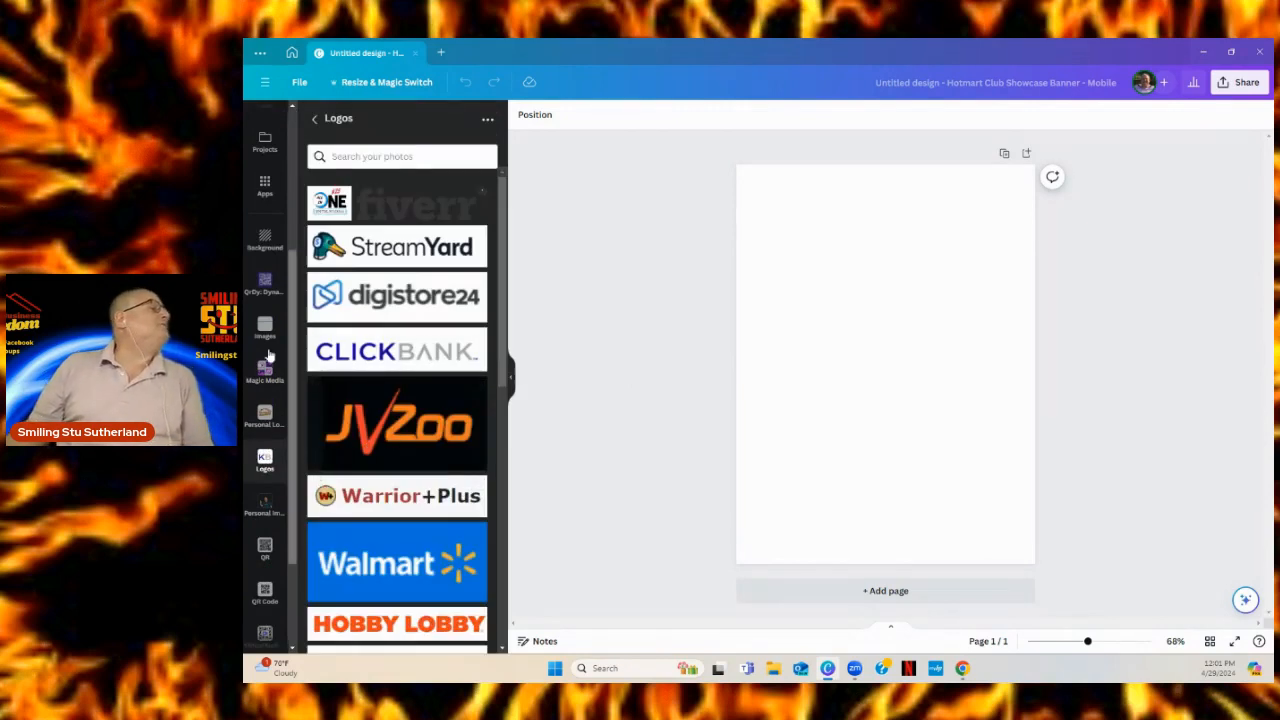
left_click(264, 416)
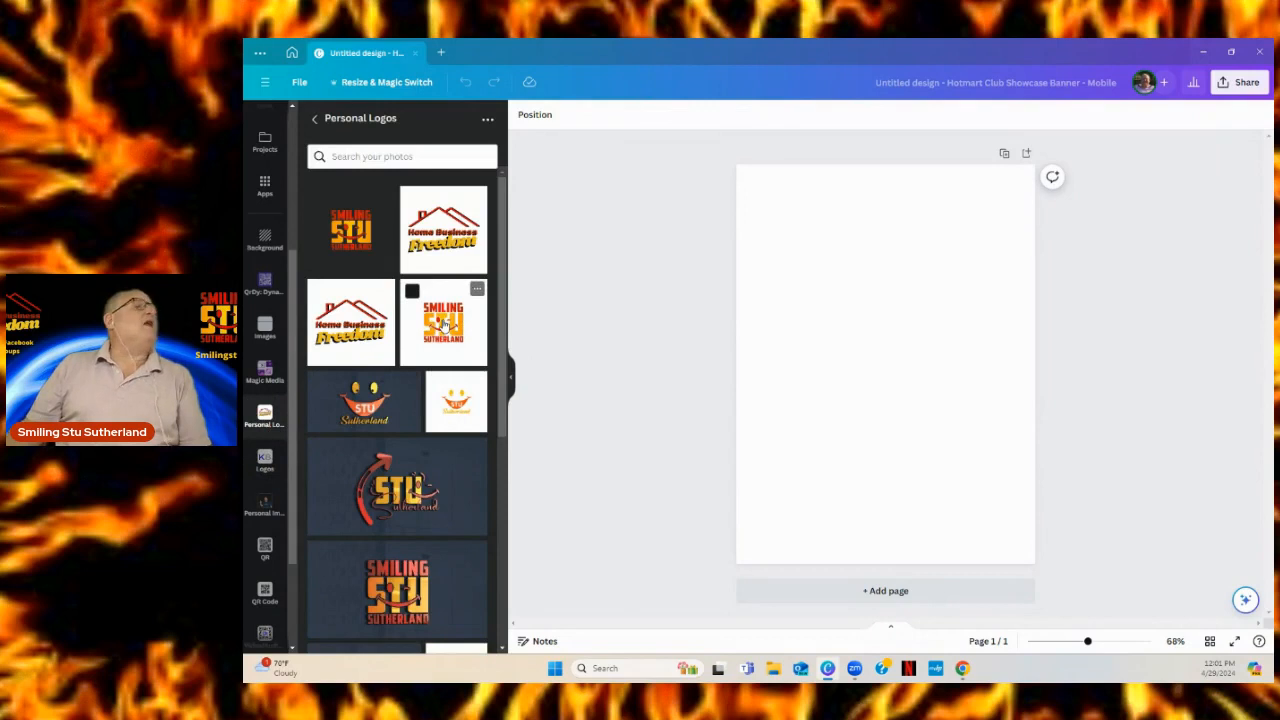
left_click_drag(559, 319, 835, 278)
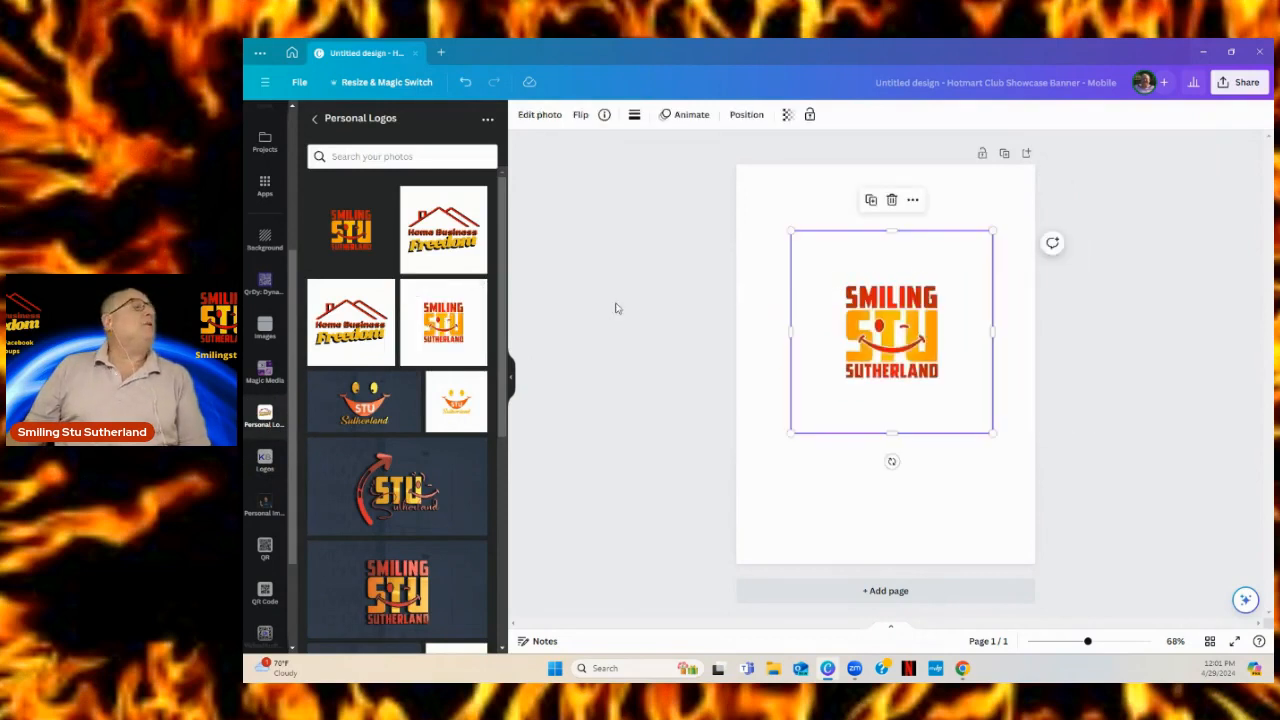
left_click(771, 497)
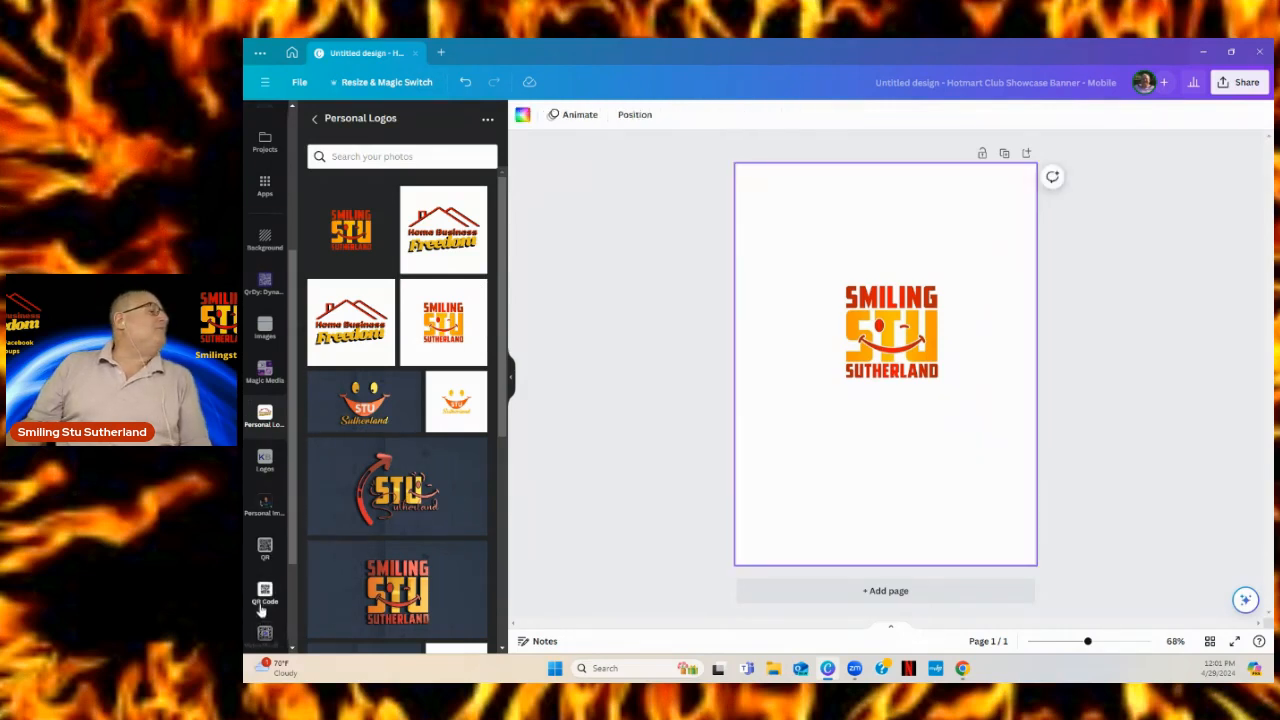
- Fill the page background with the pink checkered pattern
scroll(255, 550, "down", 2)
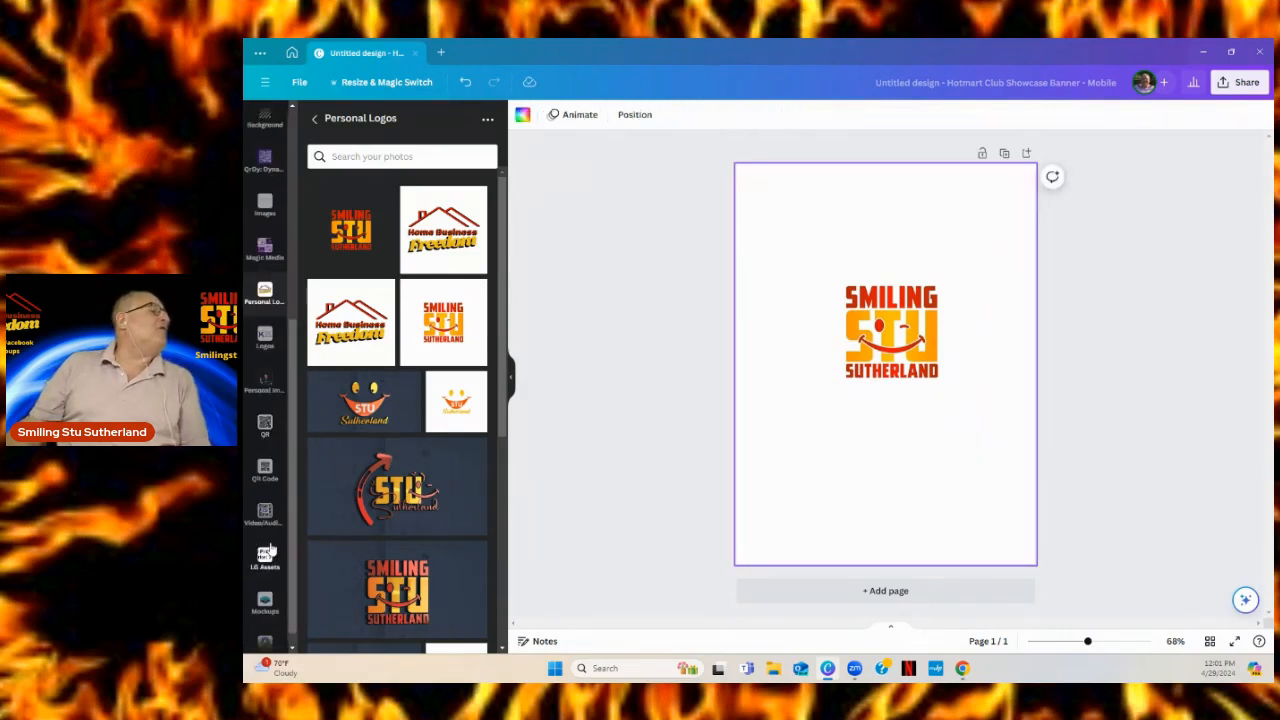
scroll(268, 548, "up", 4)
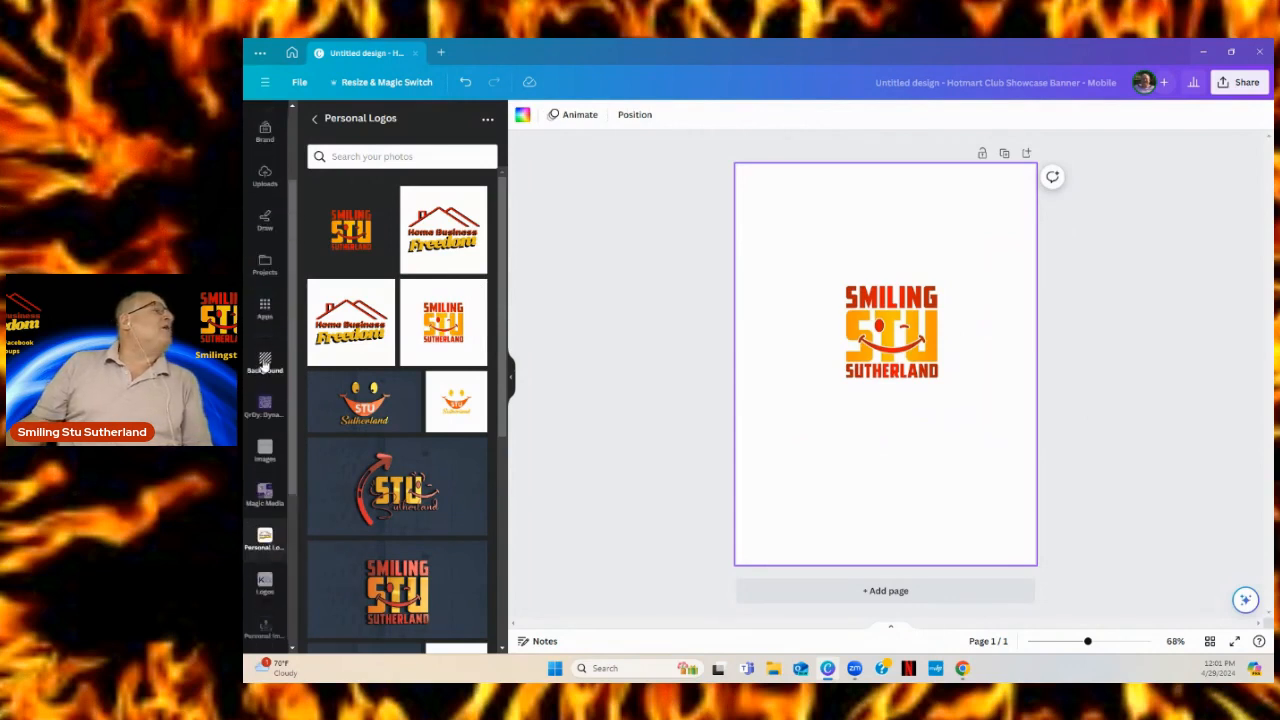
left_click(265, 364)
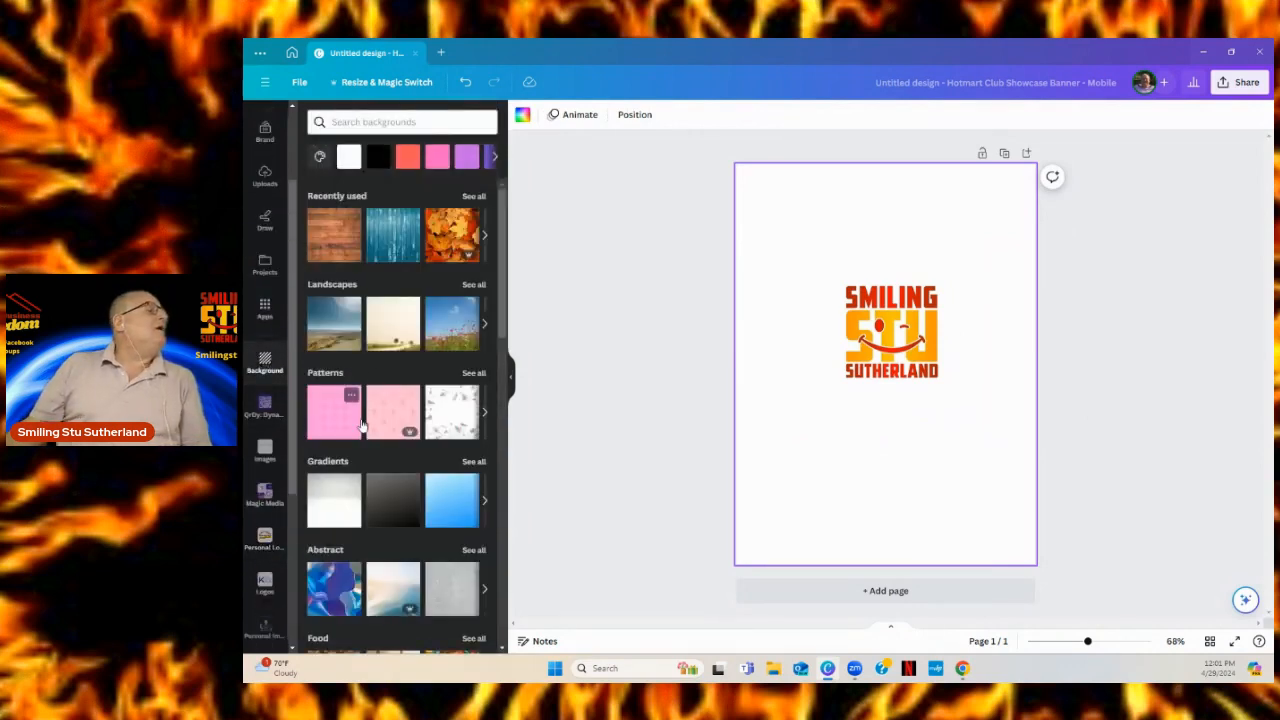
left_click(337, 422)
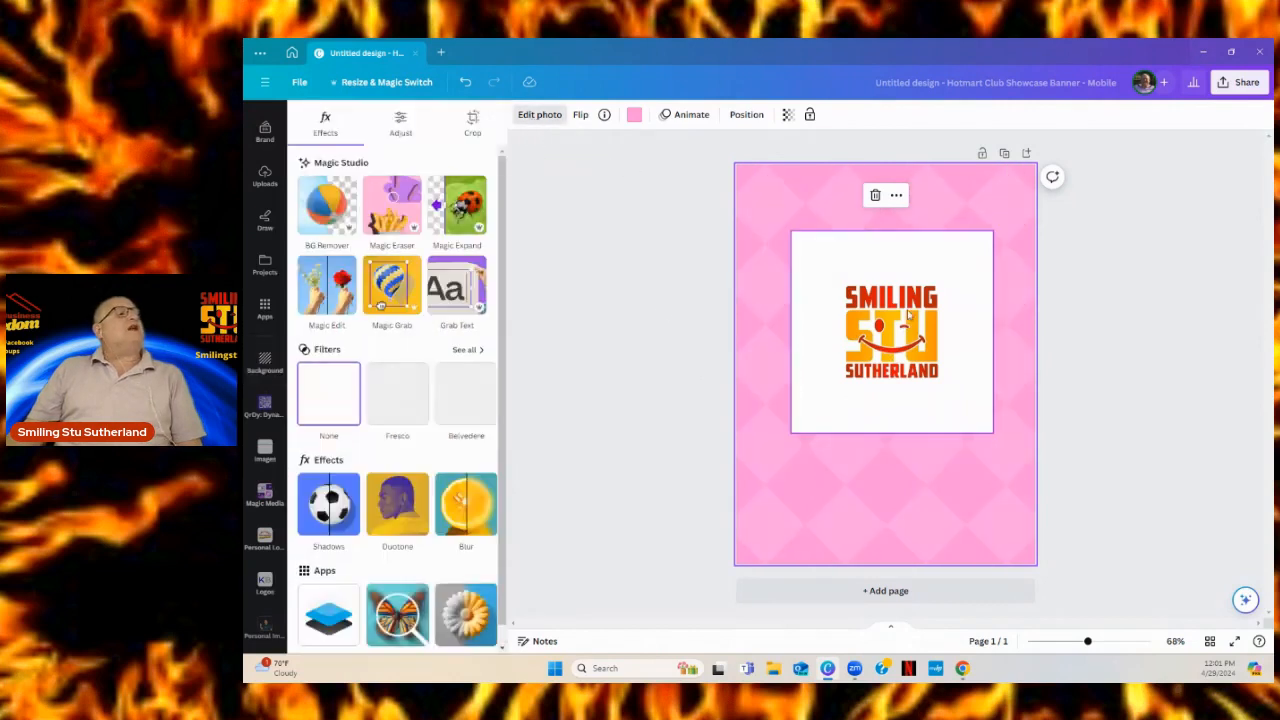
- Remove the white background from the STU logo and move the logo to the upper-left part of the page
left_click(866, 308)
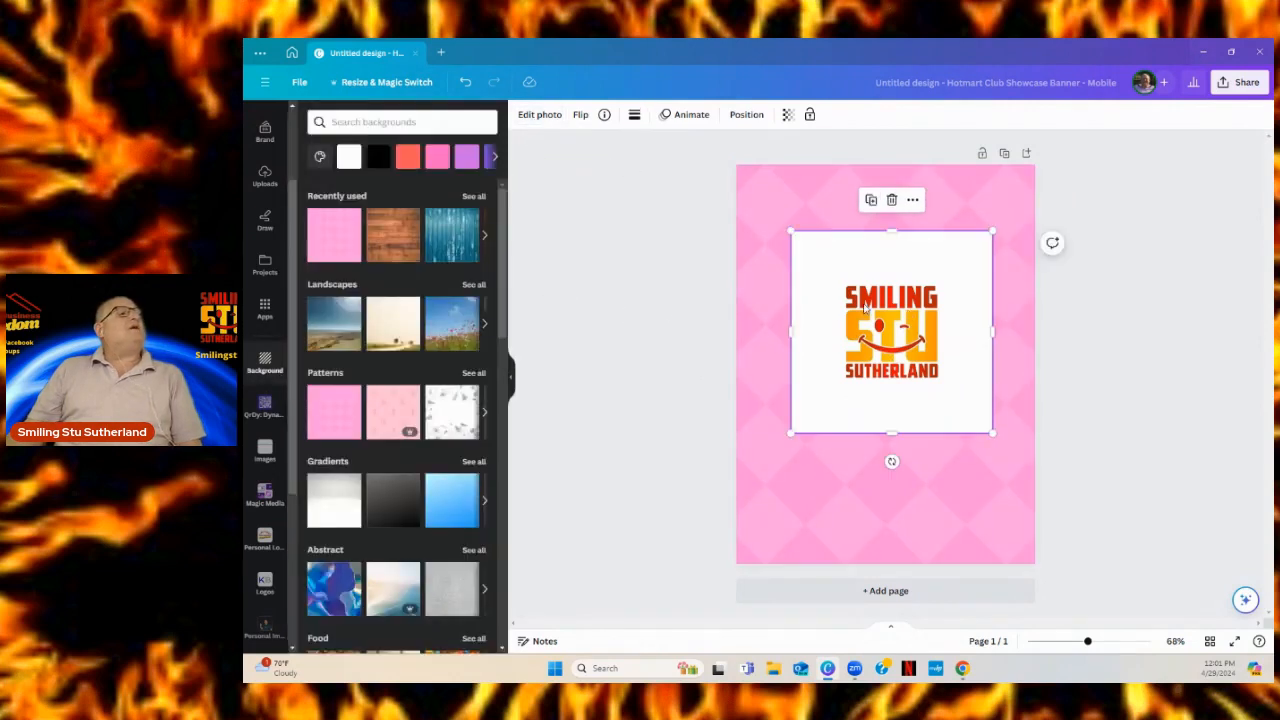
left_click(537, 115)
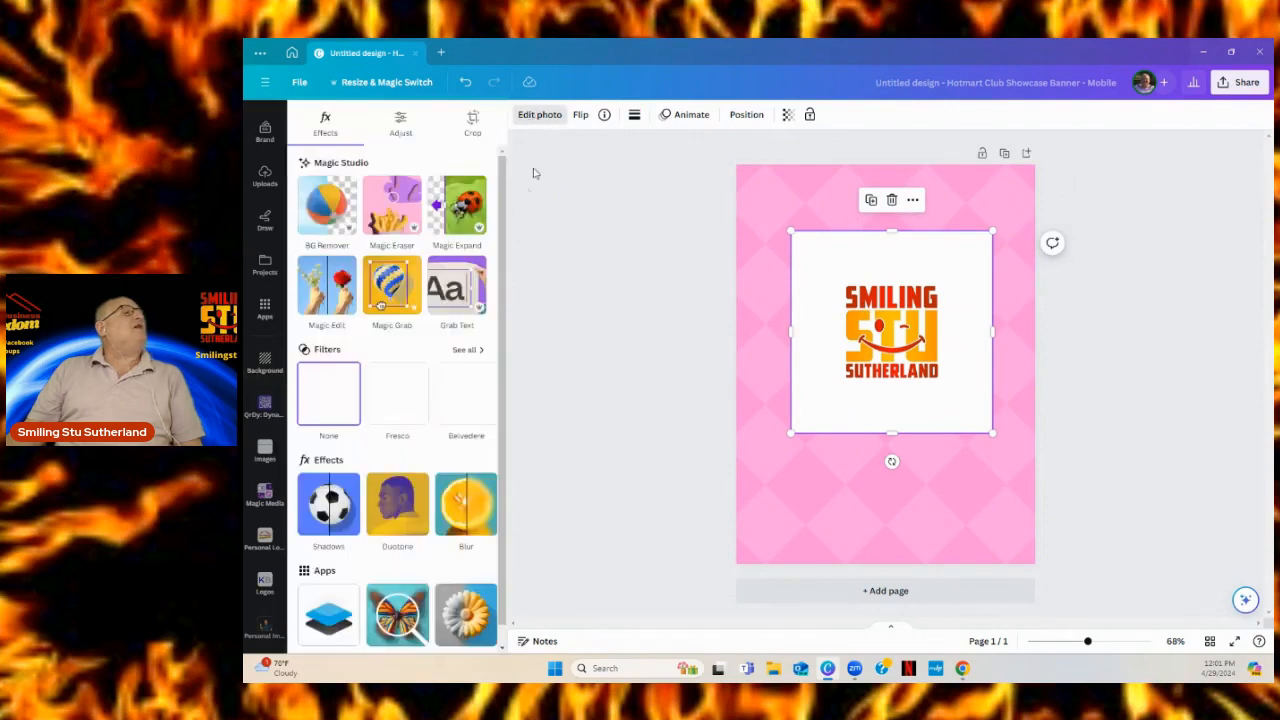
left_click(330, 210)
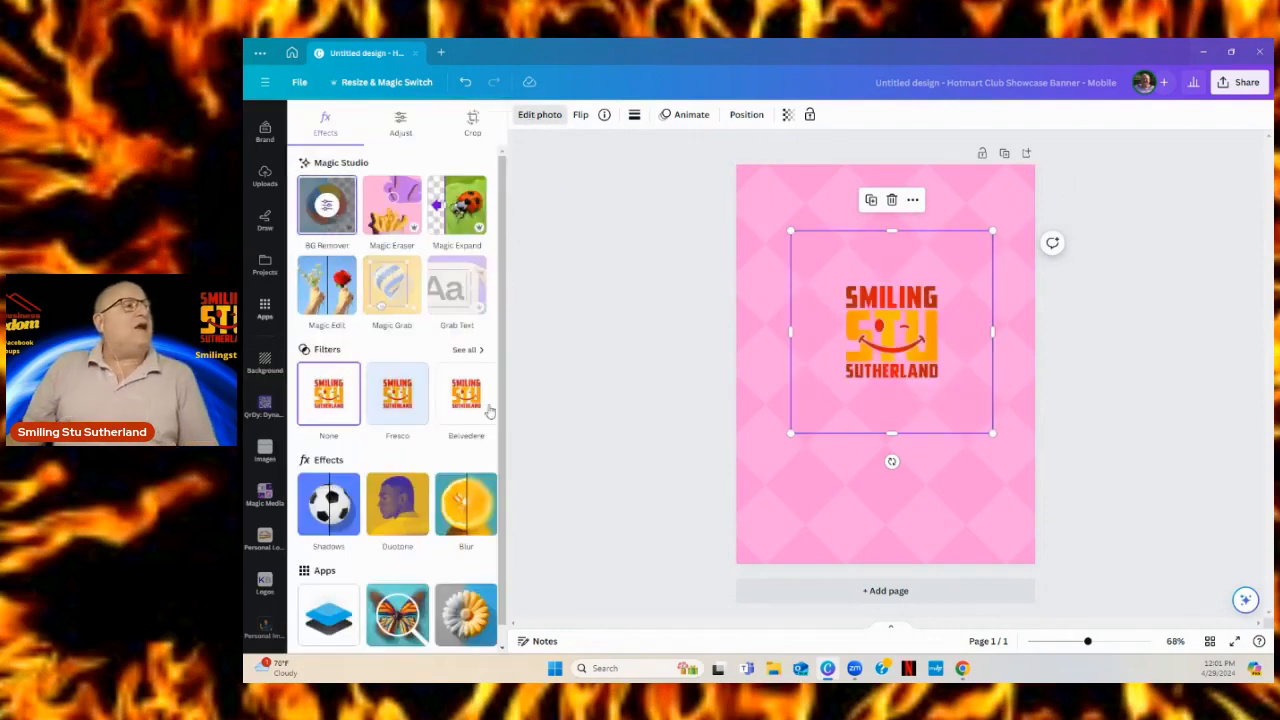
left_click(940, 532)
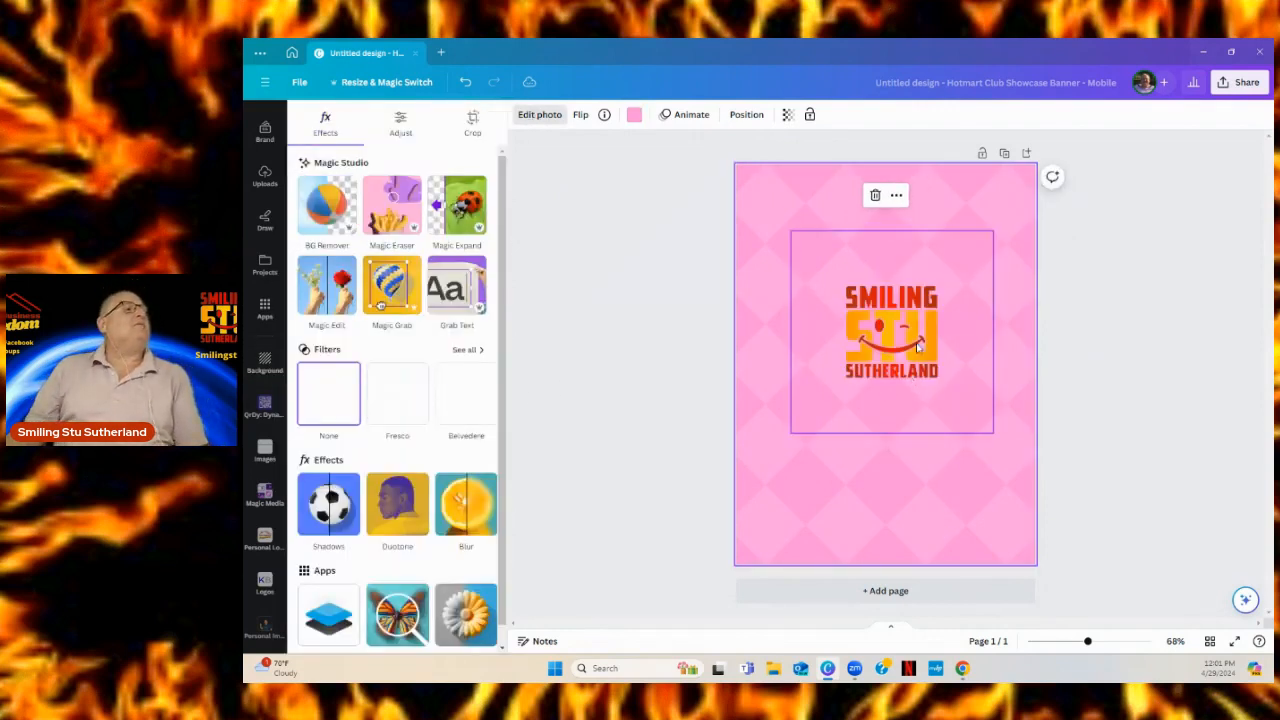
left_click_drag(919, 362, 860, 283)
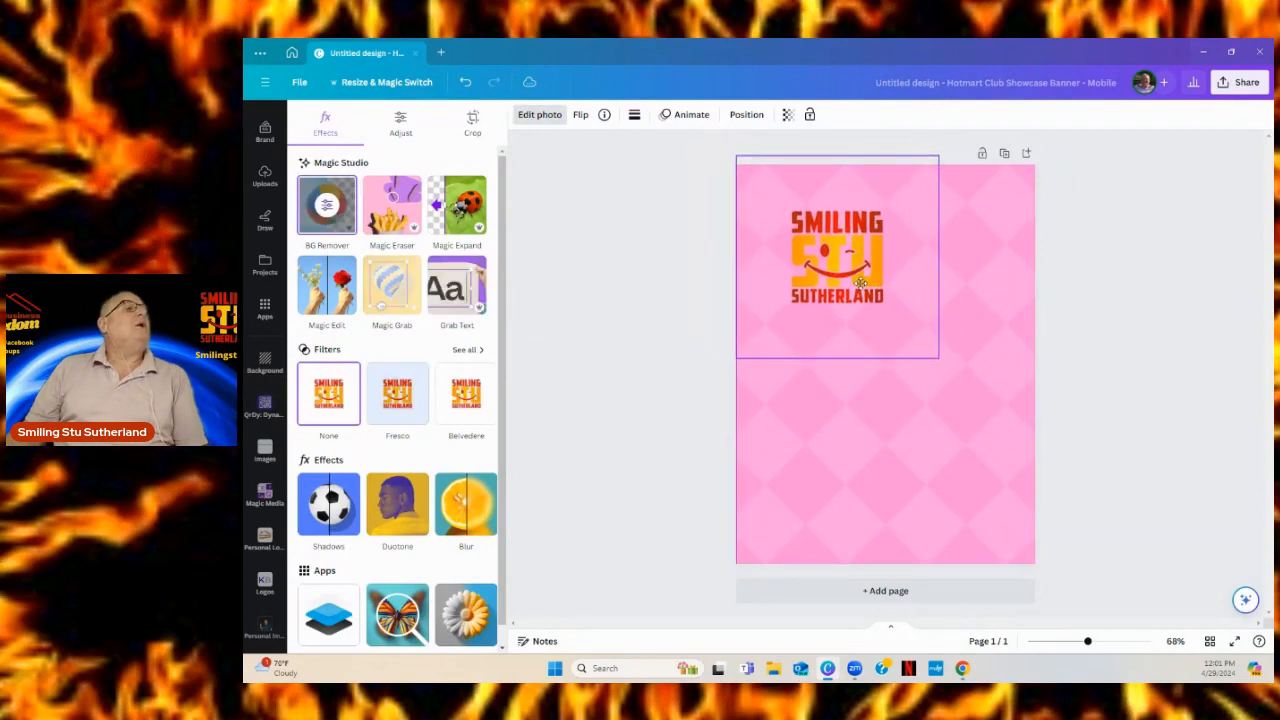
left_click(794, 504)
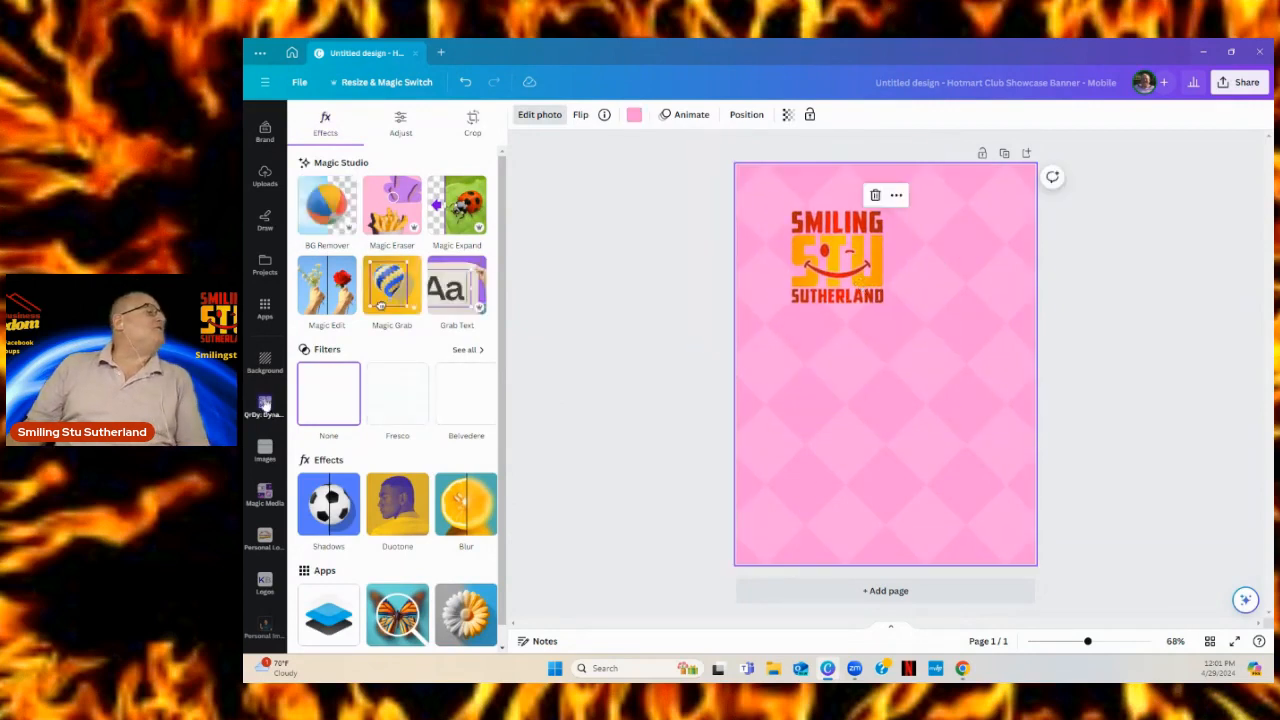
- Replace the page's pink checkered background with a solid yellow colour, trying purple and coral first
left_click(265, 362)
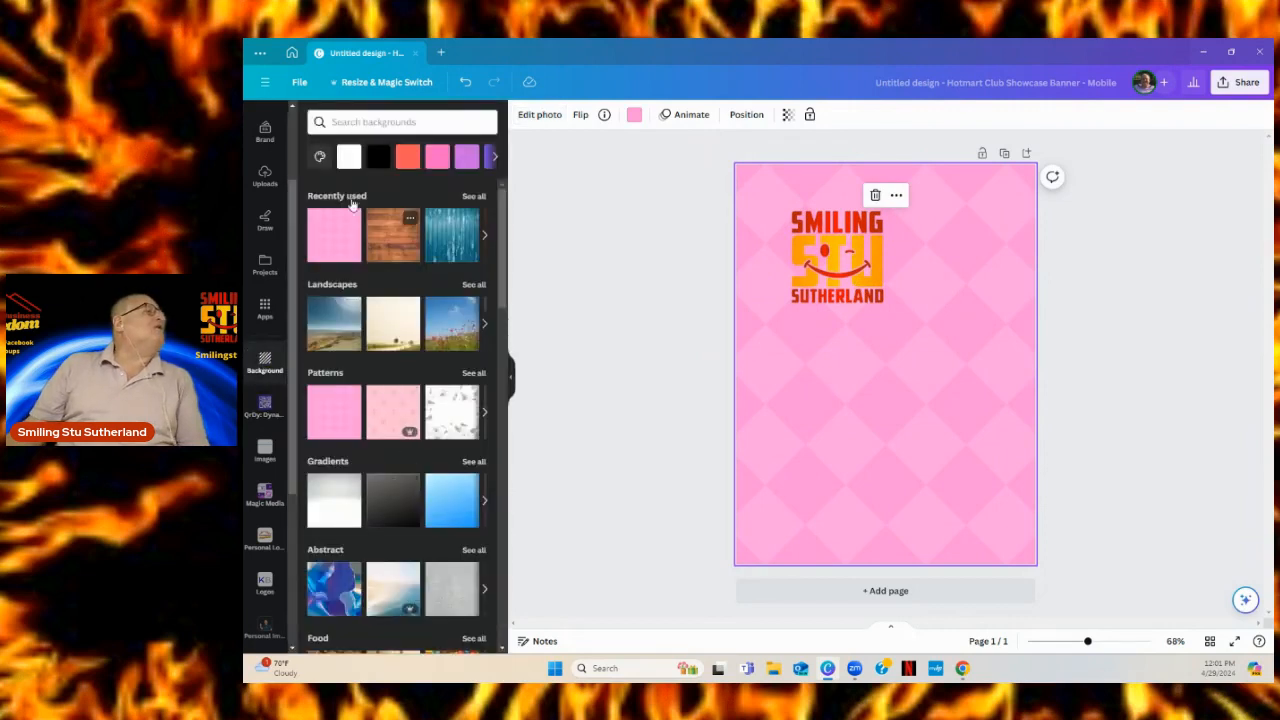
left_click(466, 158)
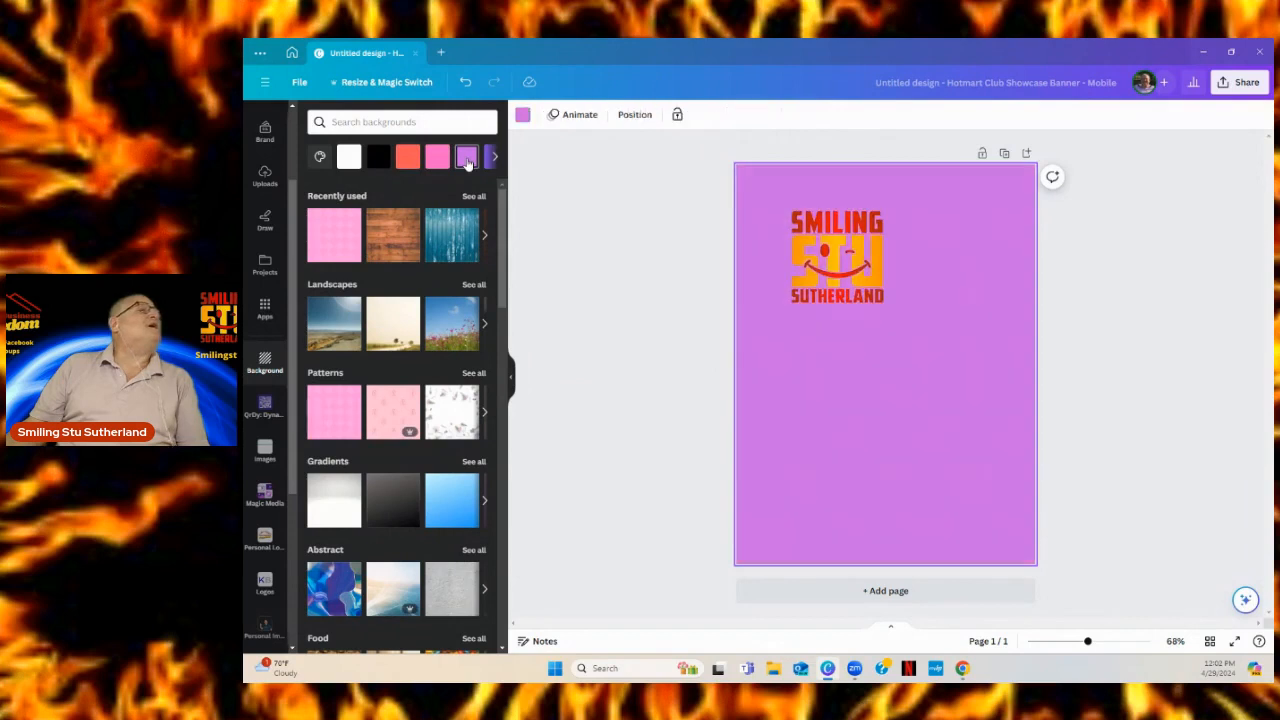
left_click(406, 157)
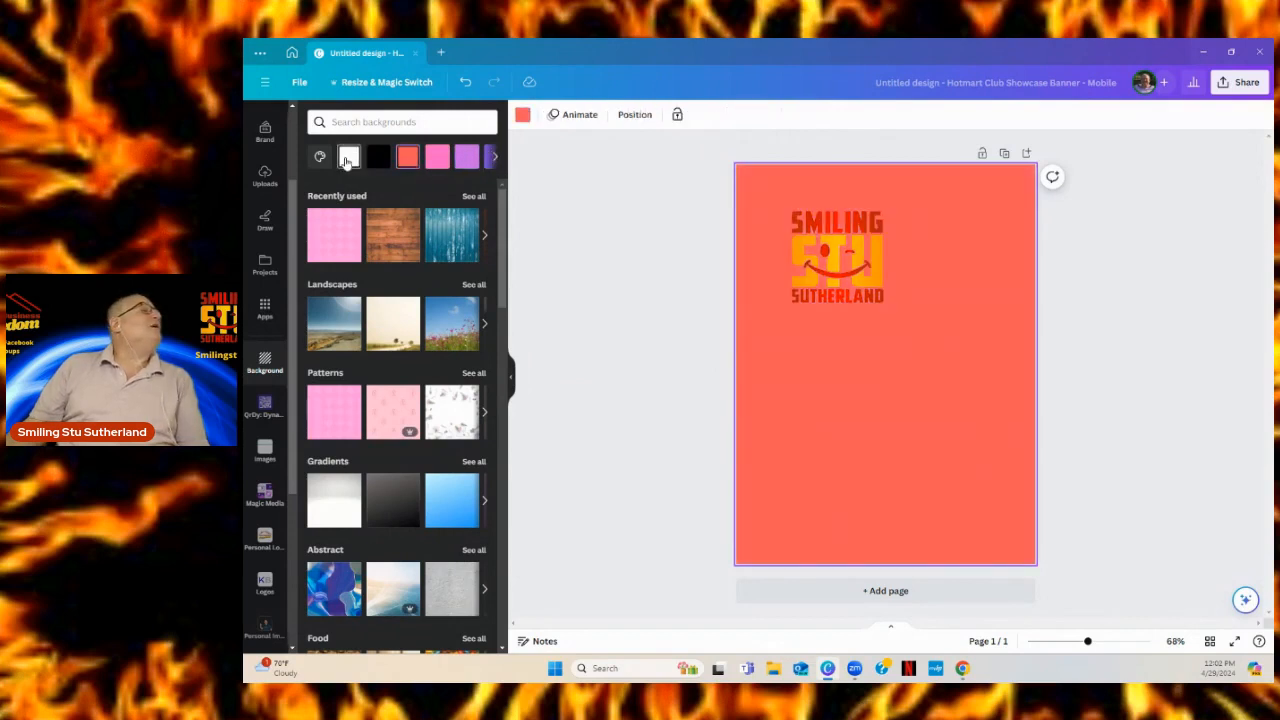
left_click(493, 157)
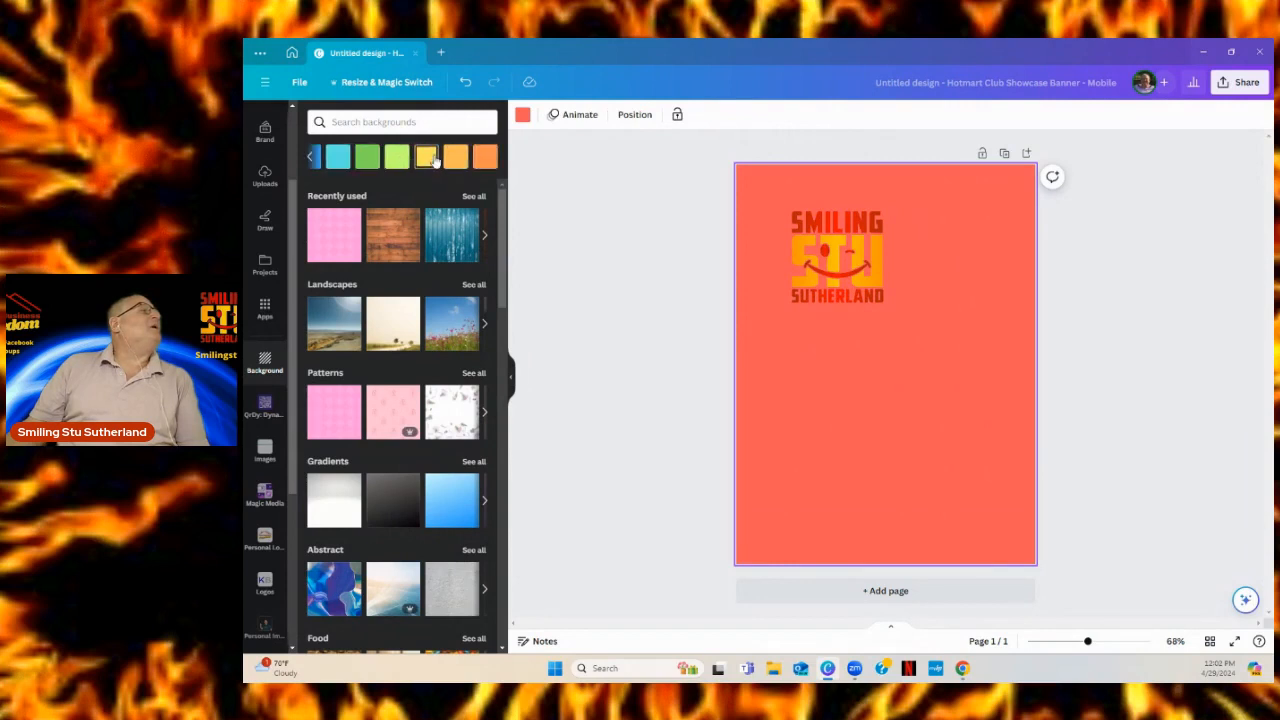
left_click(426, 157)
- Shift the STU logo slightly up and left, closer to the page's upper-left corner
left_click(834, 285)
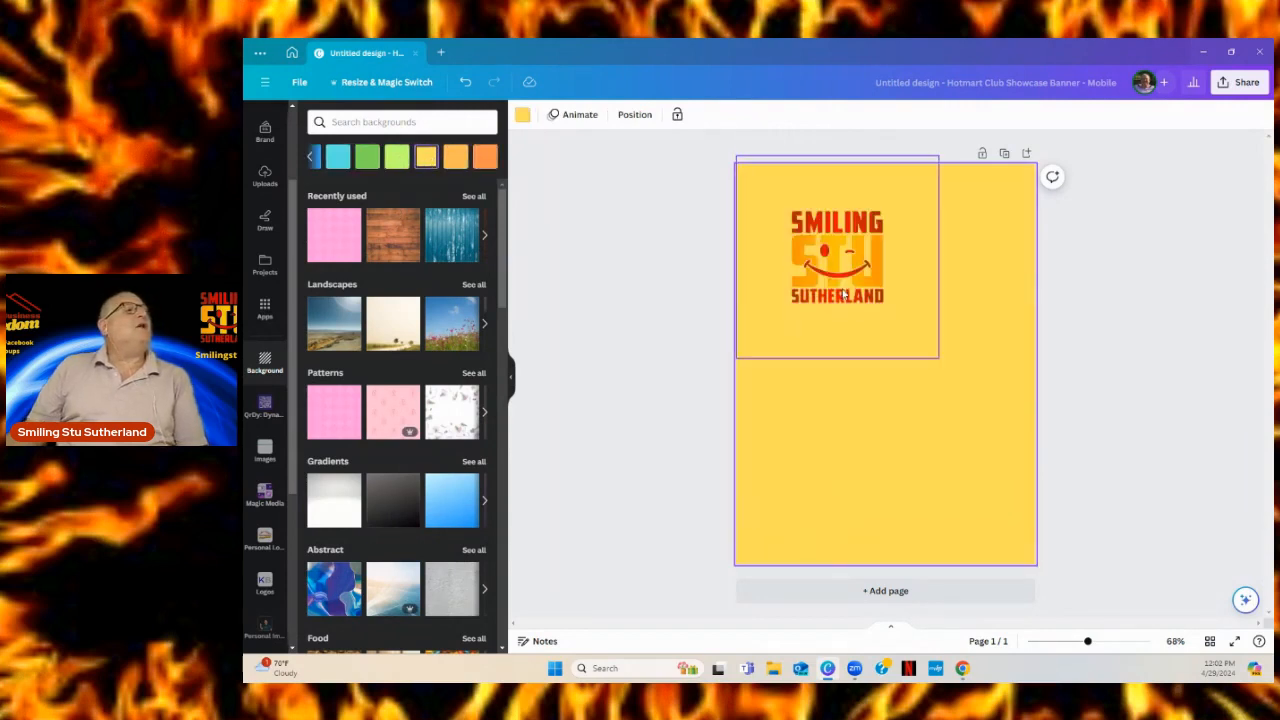
mouse_move(844, 294)
left_mouse_down()
mouse_move(802, 290)
mouse_move(825, 281)
left_mouse_up()
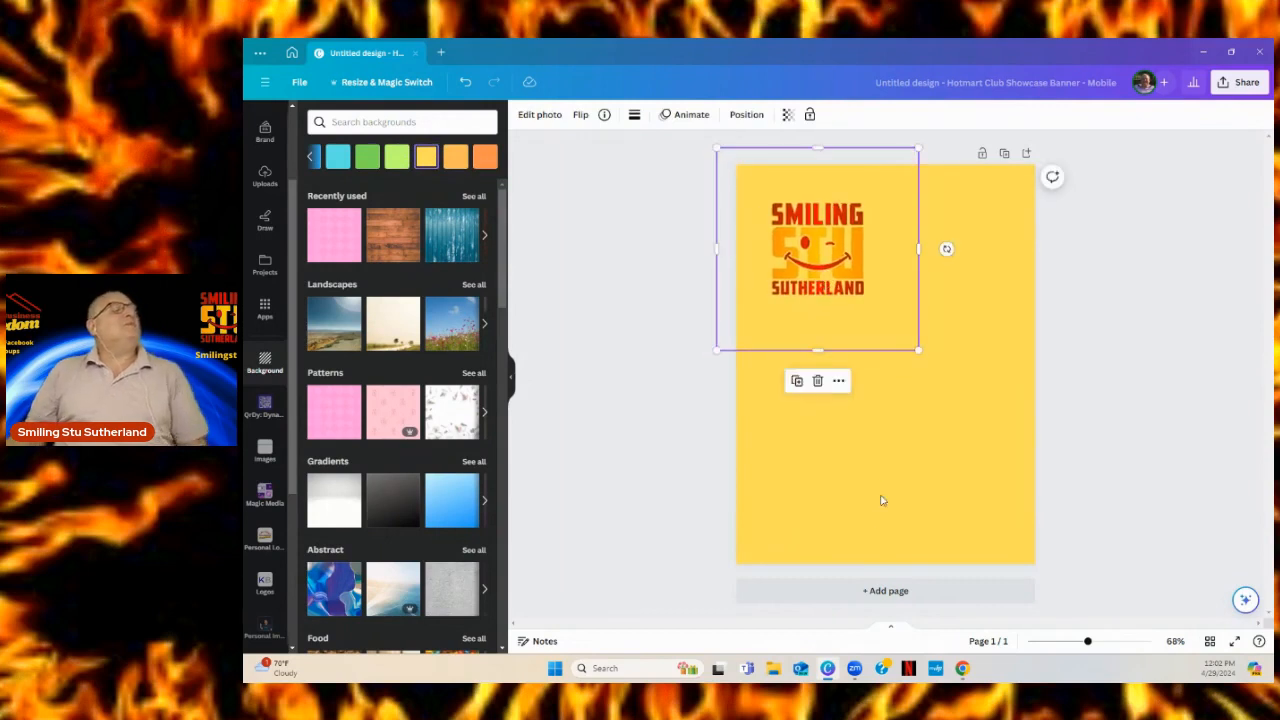
left_click(830, 466)
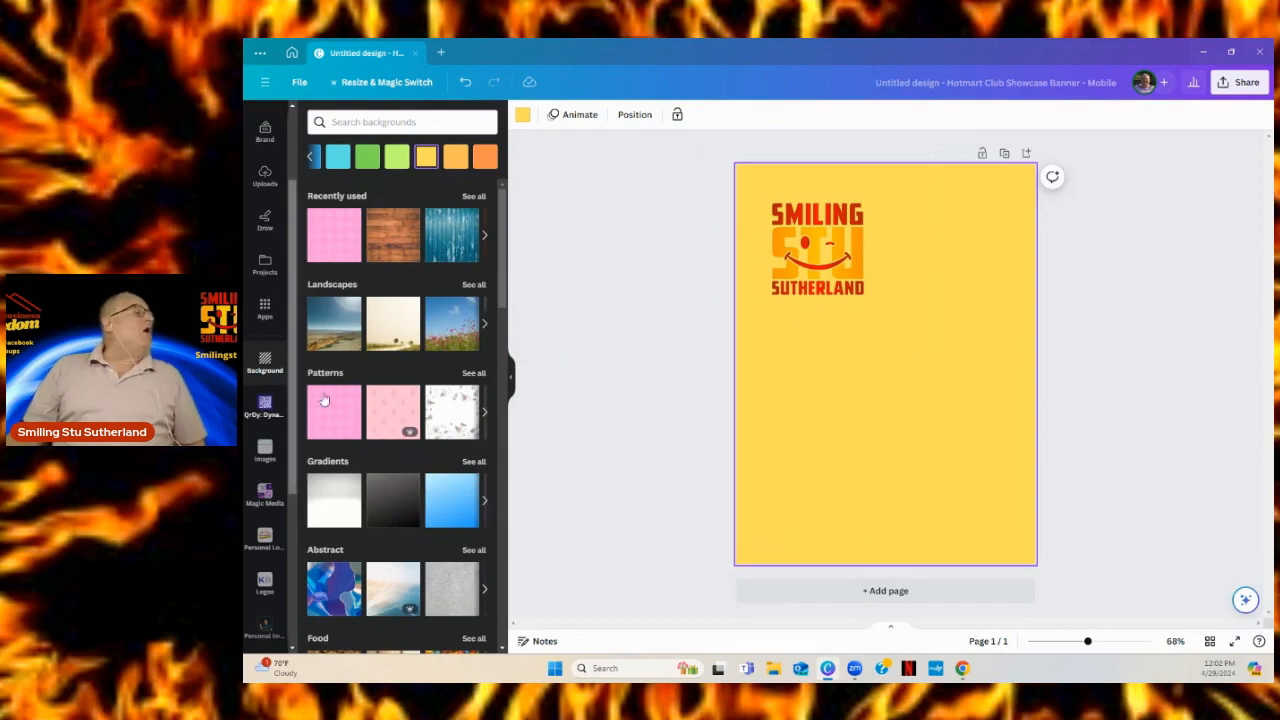
- Add a brand-kit heading to the page with the text "cool text here"
scroll(270, 200, "up", 2)
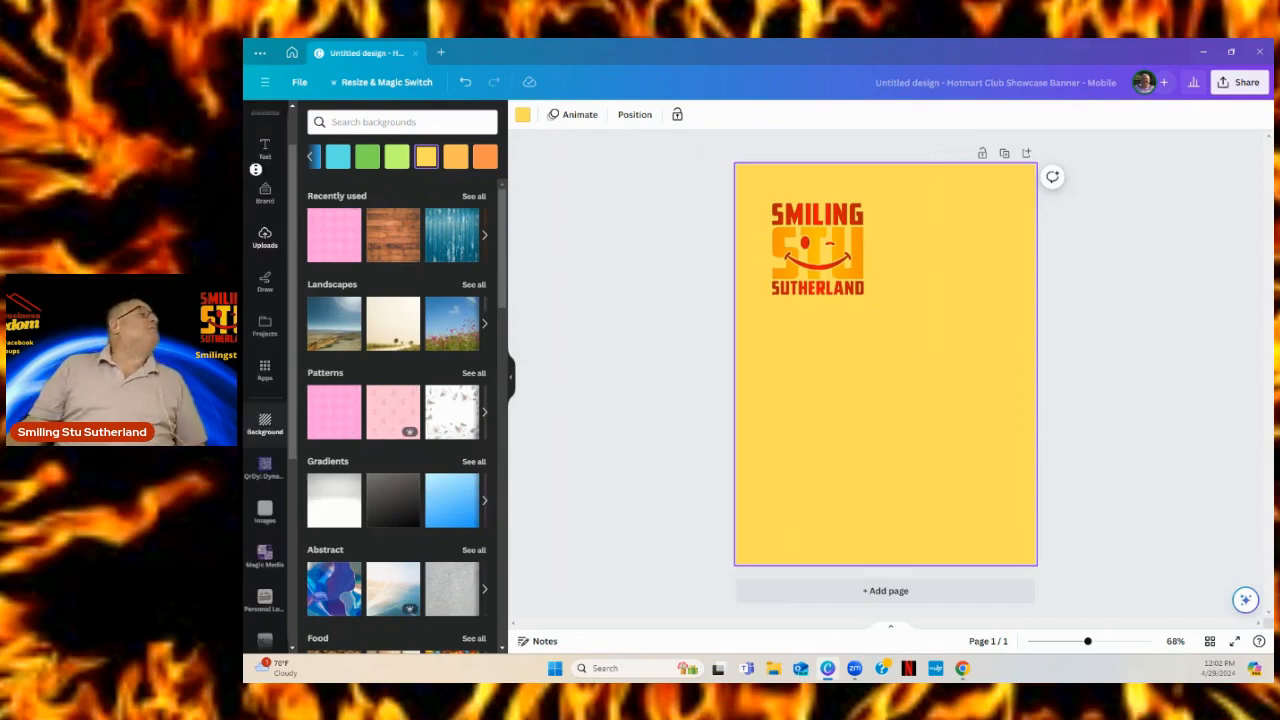
scroll(277, 212, "down", 5)
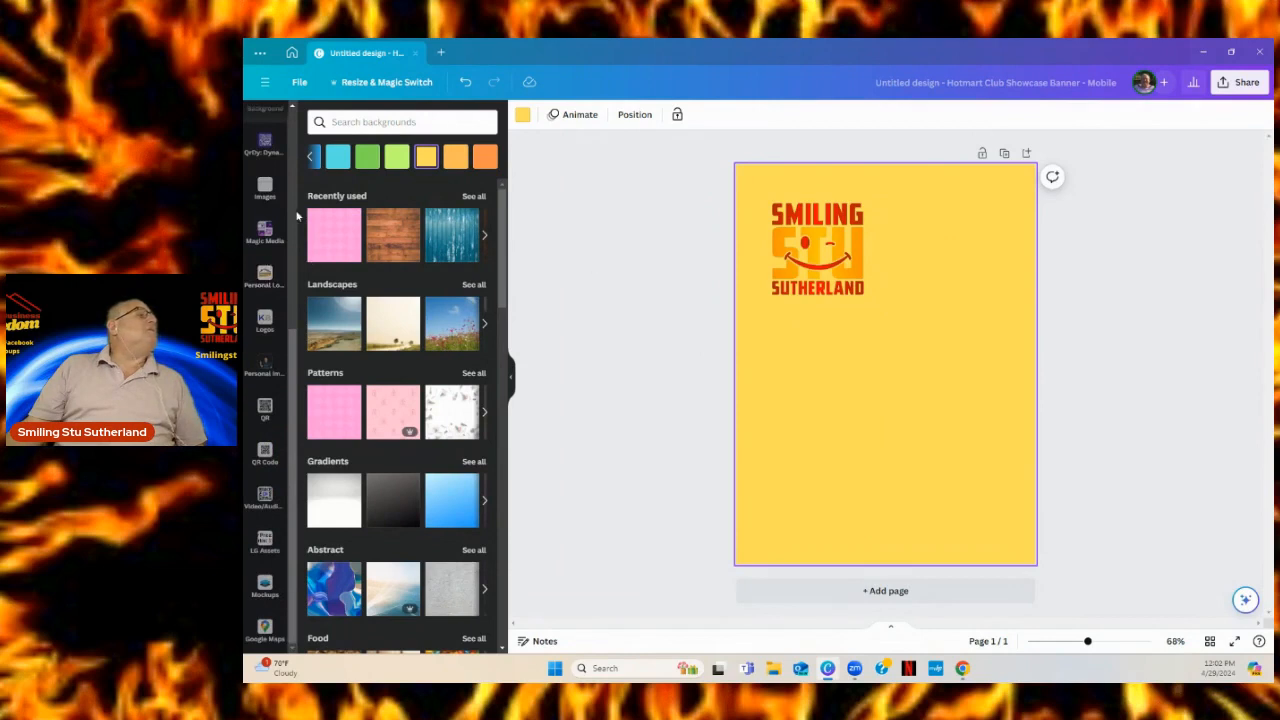
scroll(265, 210, "up", 8)
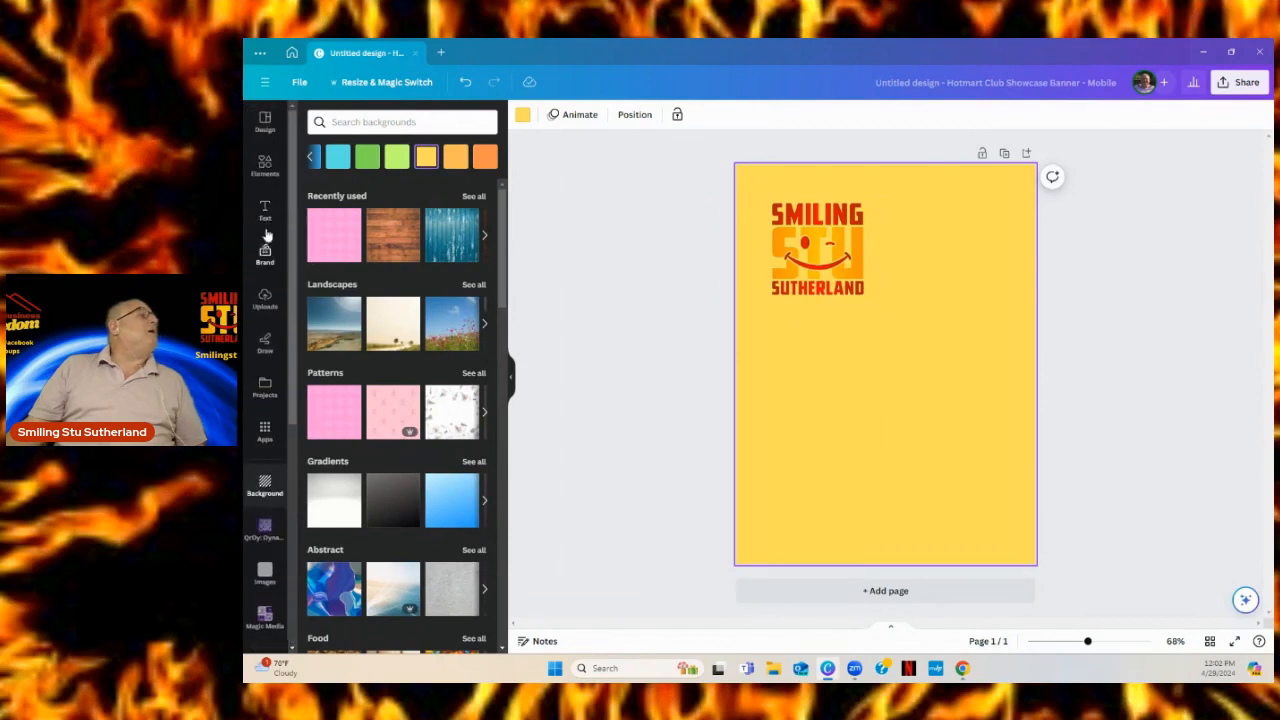
left_click(265, 210)
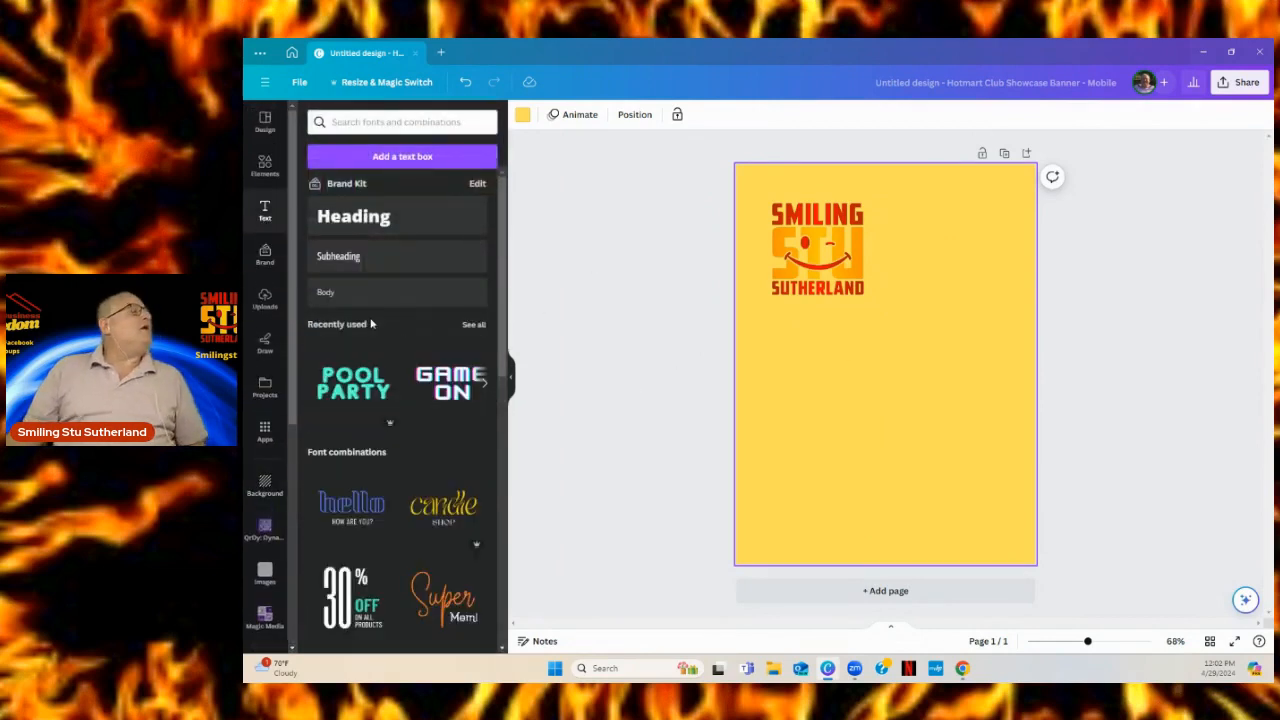
left_click(396, 222)
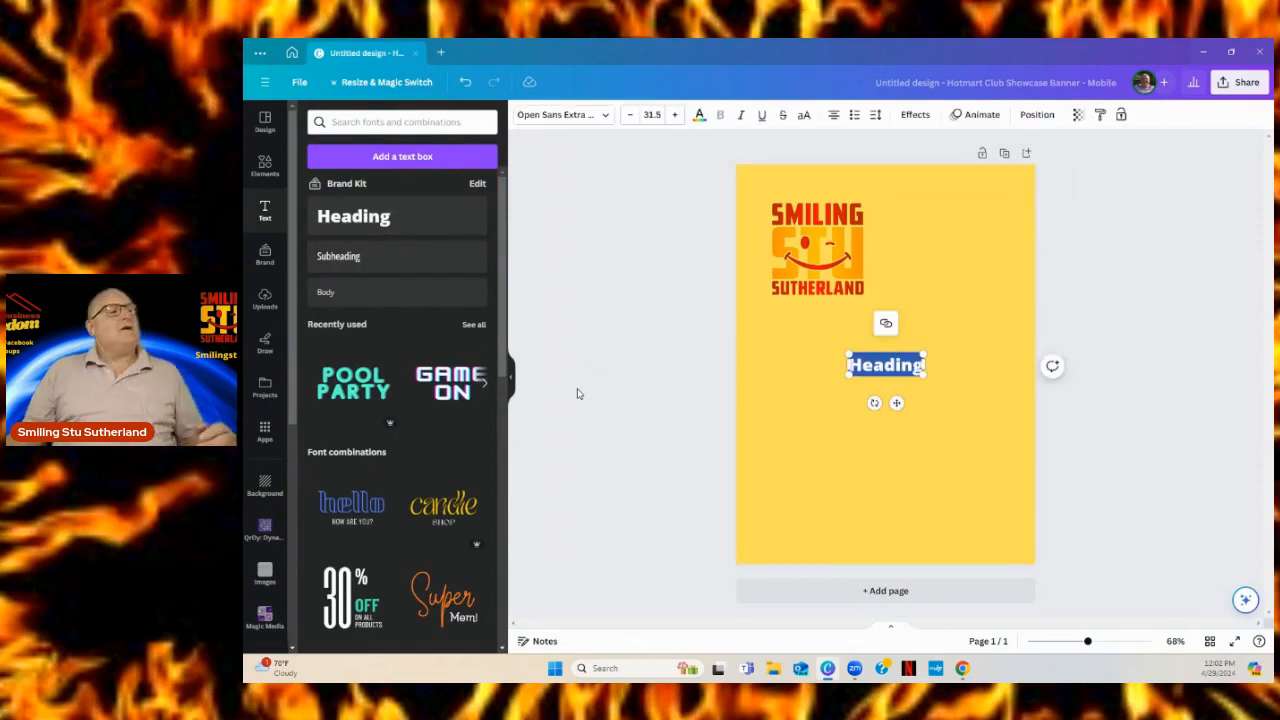
type("cli")
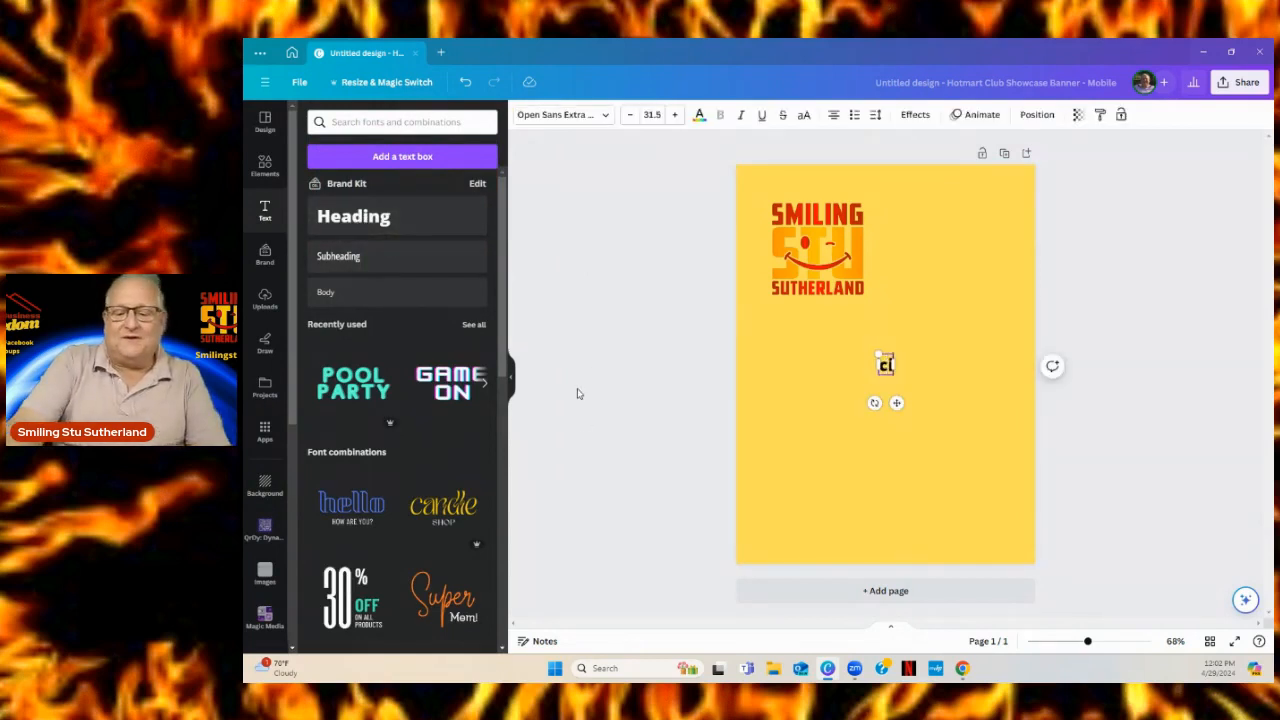
key("BackSpace")
key("BackSpace")
type("ool te")
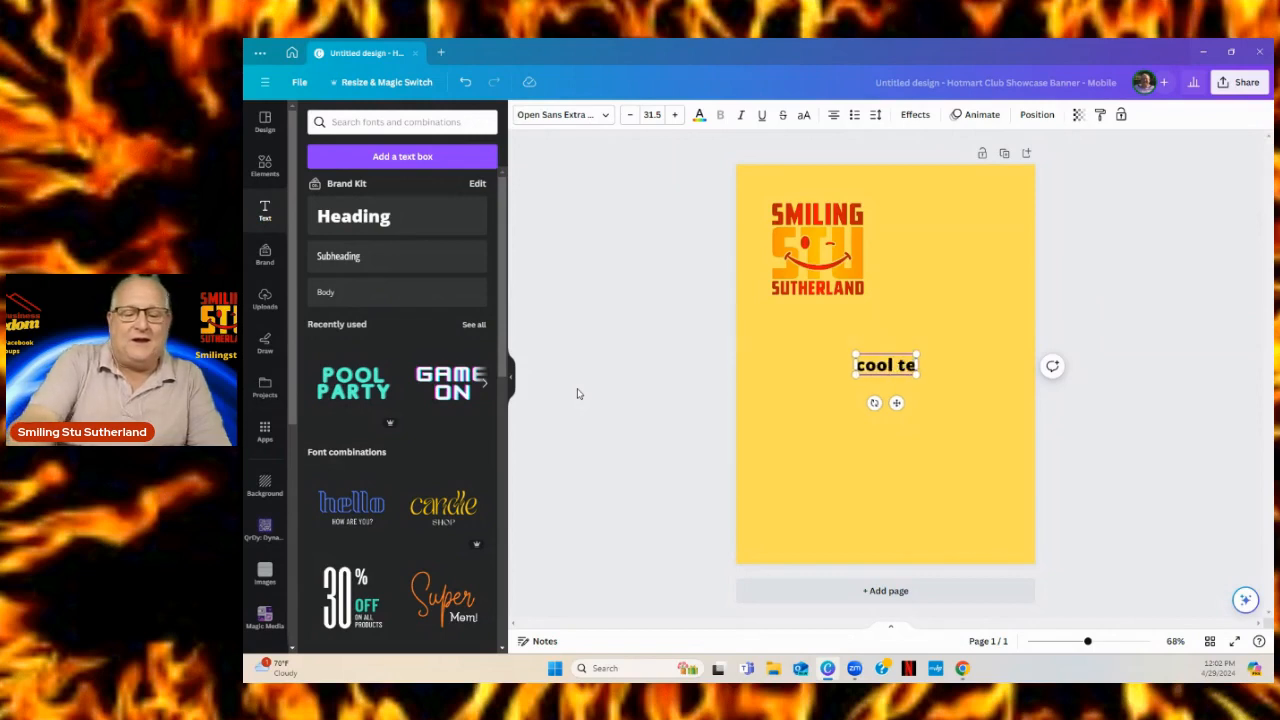
type("xy")
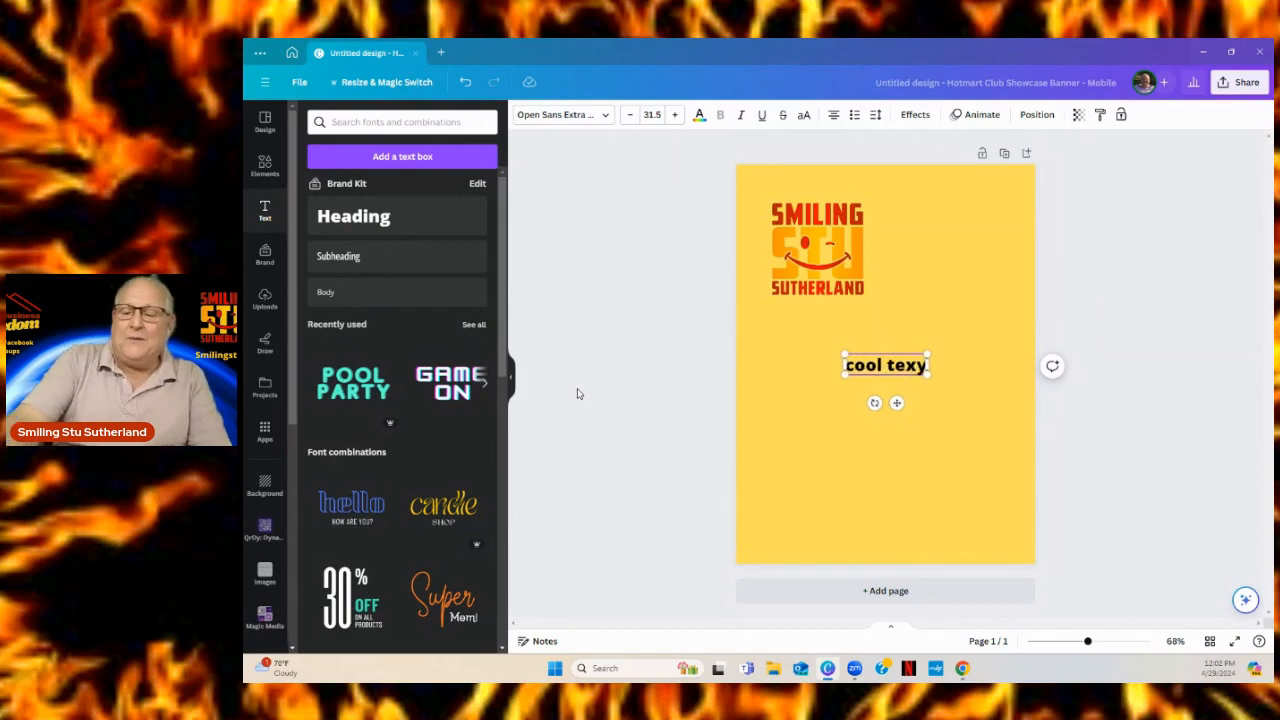
key("BackSpace")
type("t here")
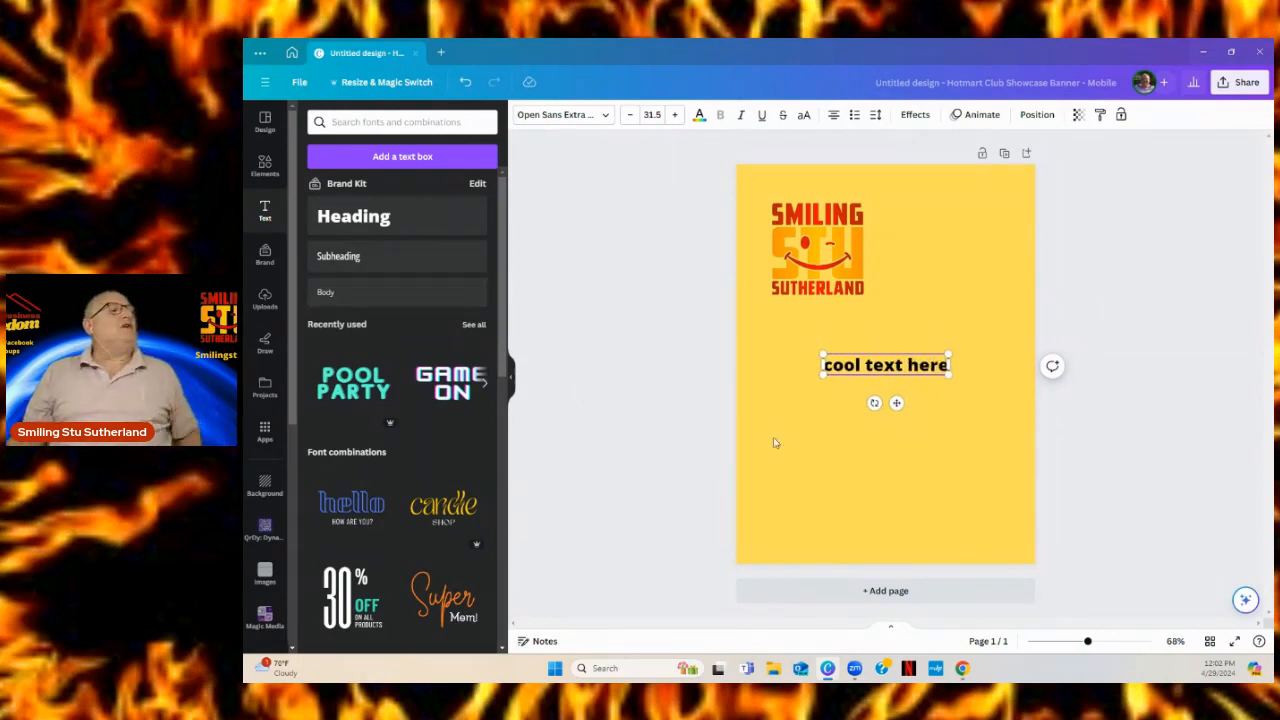
- Move the "cool text here" heading down and slightly left below the logo, and colour it white
left_click(850, 422)
left_click_drag(905, 370, 868, 425)
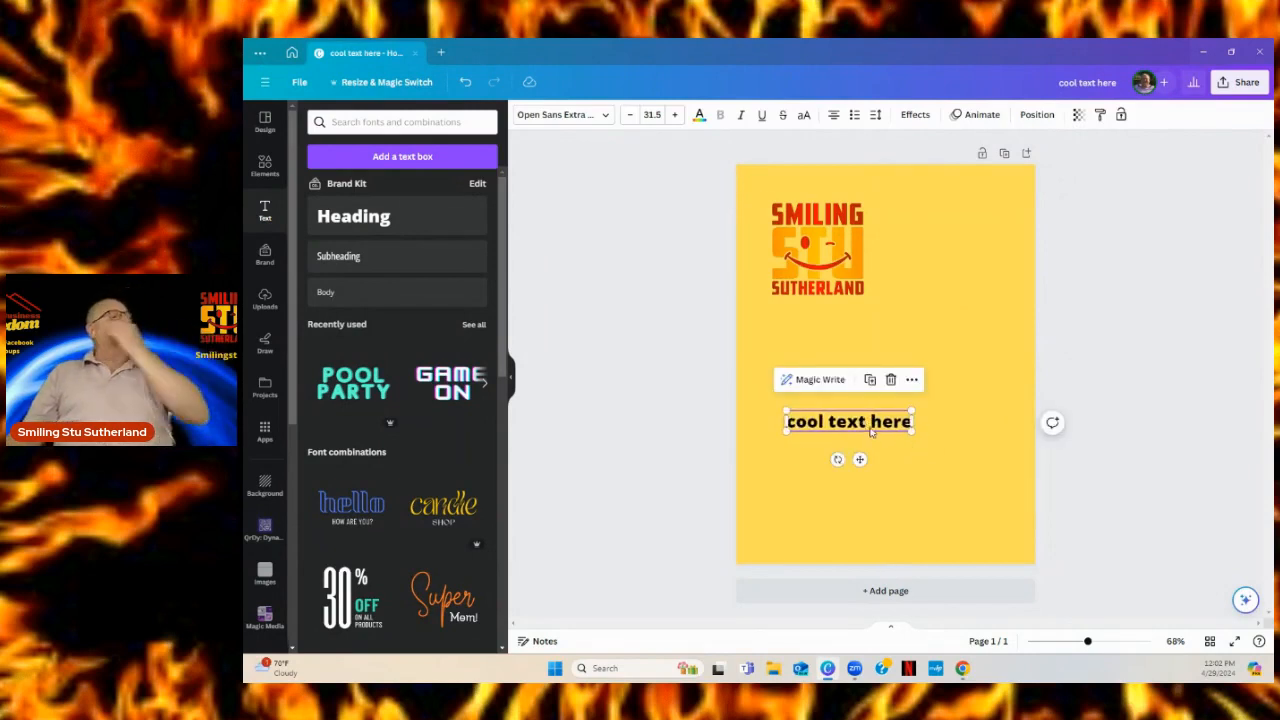
triple_click(874, 427)
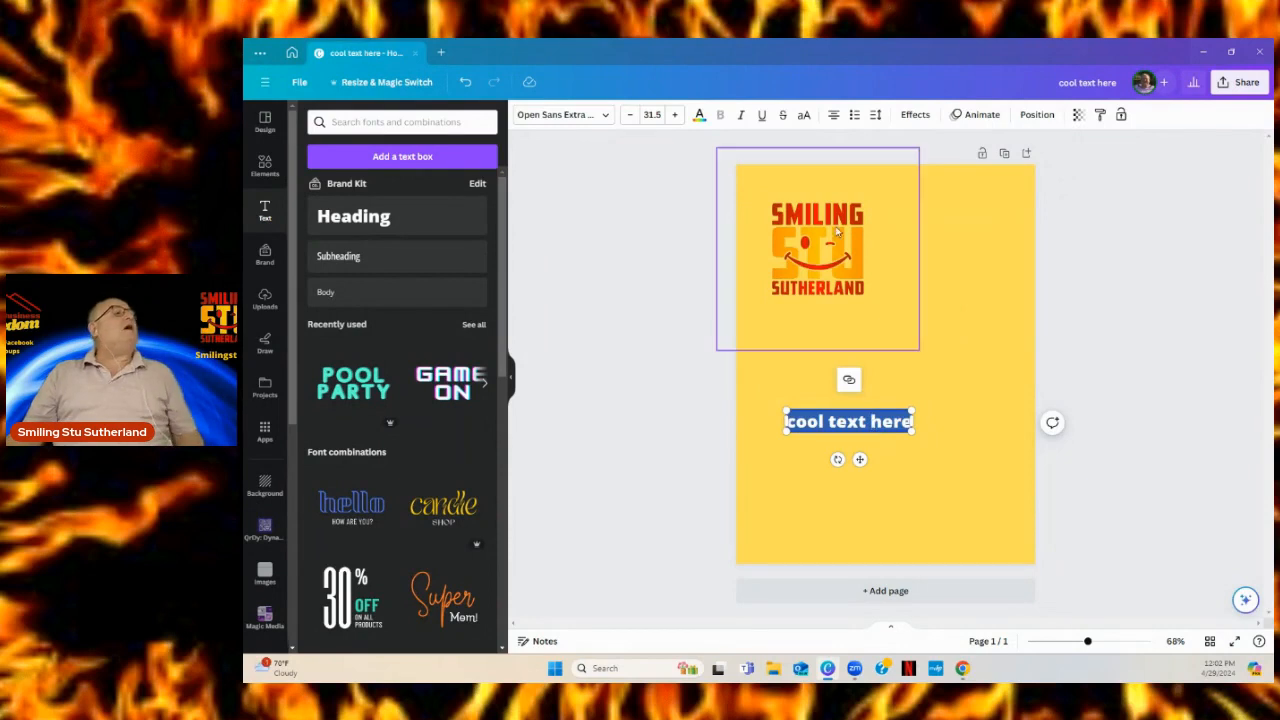
left_click(699, 116)
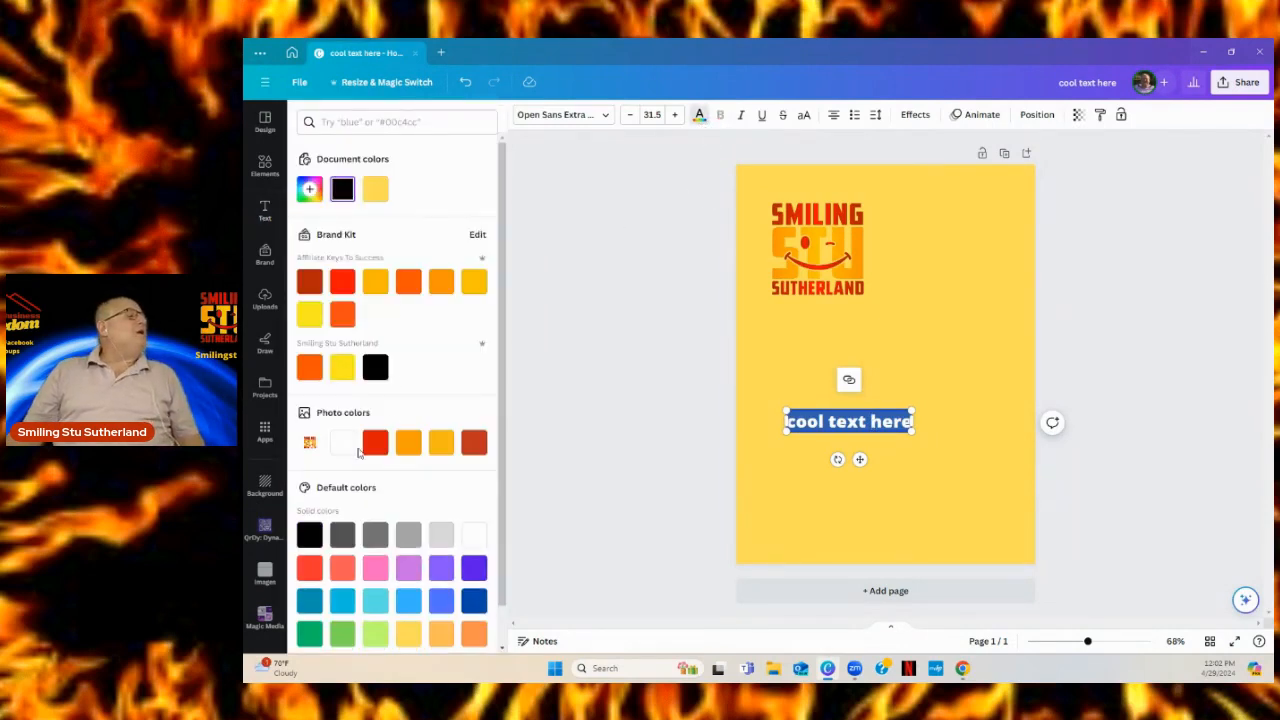
left_click(343, 447)
left_click(955, 404)
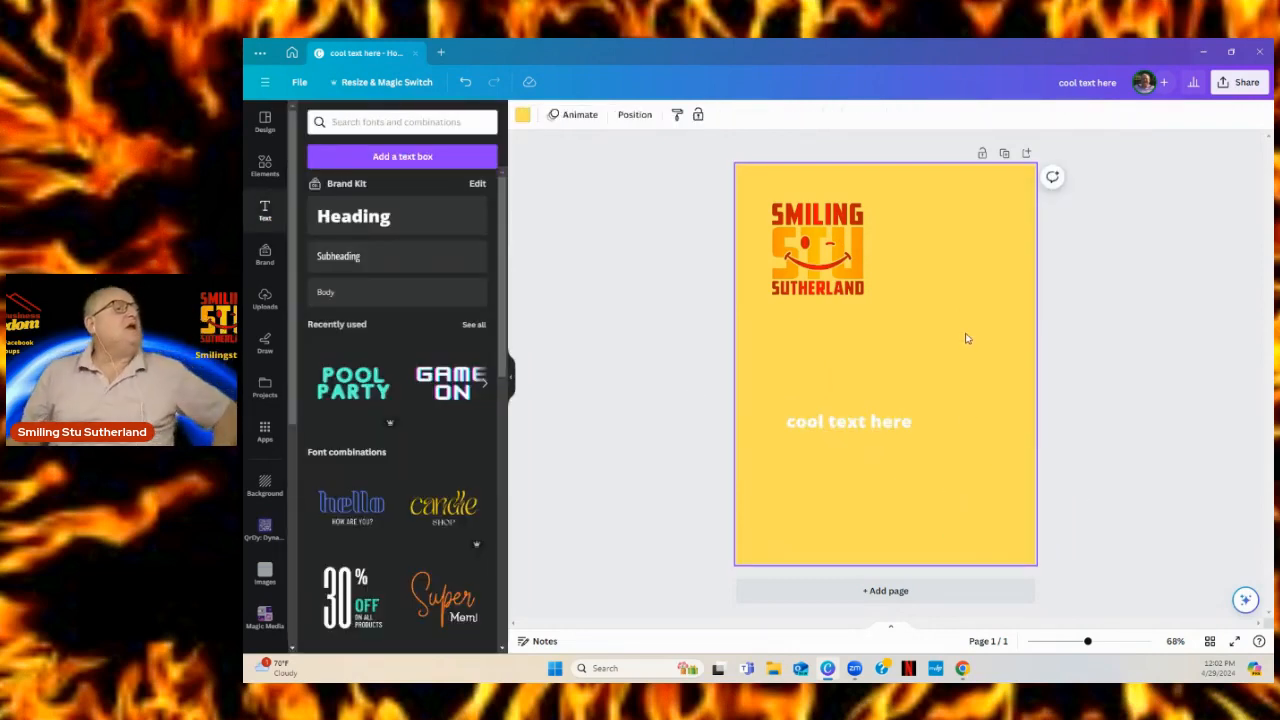
- Download the design with its yellow background as a 720 × 960 px PNG named "cool text here" in Downloads
left_click(1236, 86)
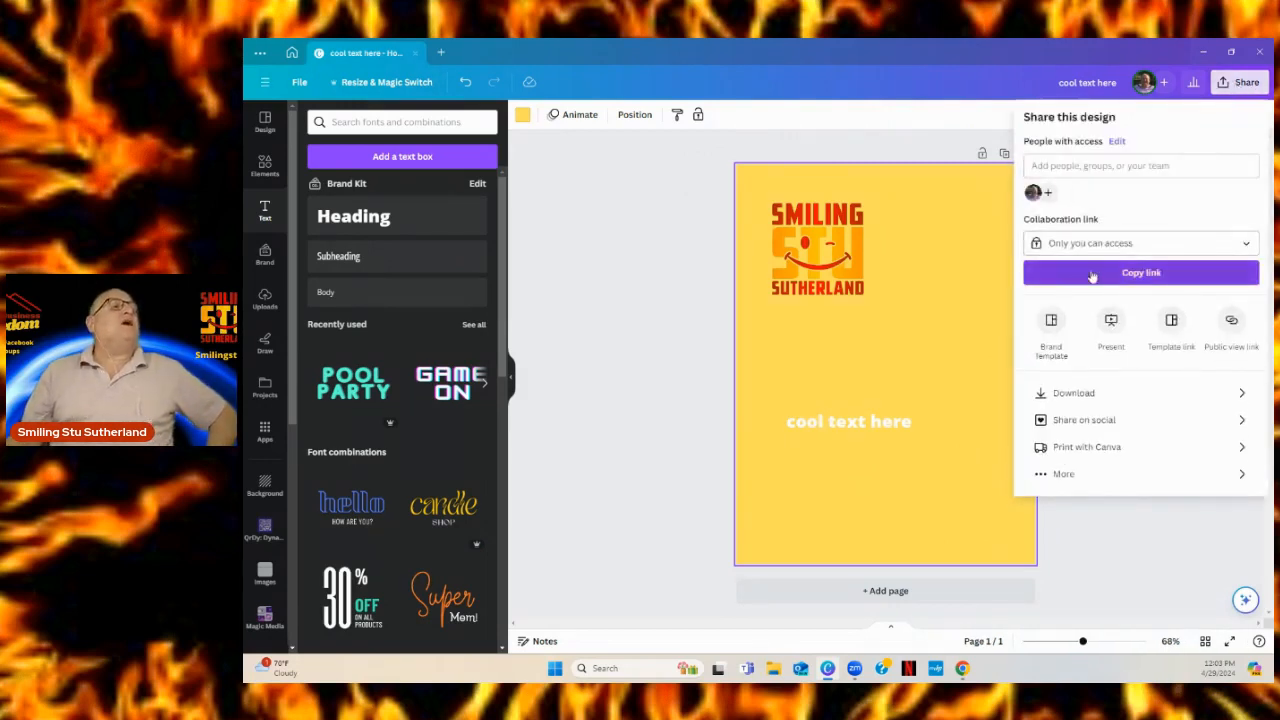
left_click(1059, 396)
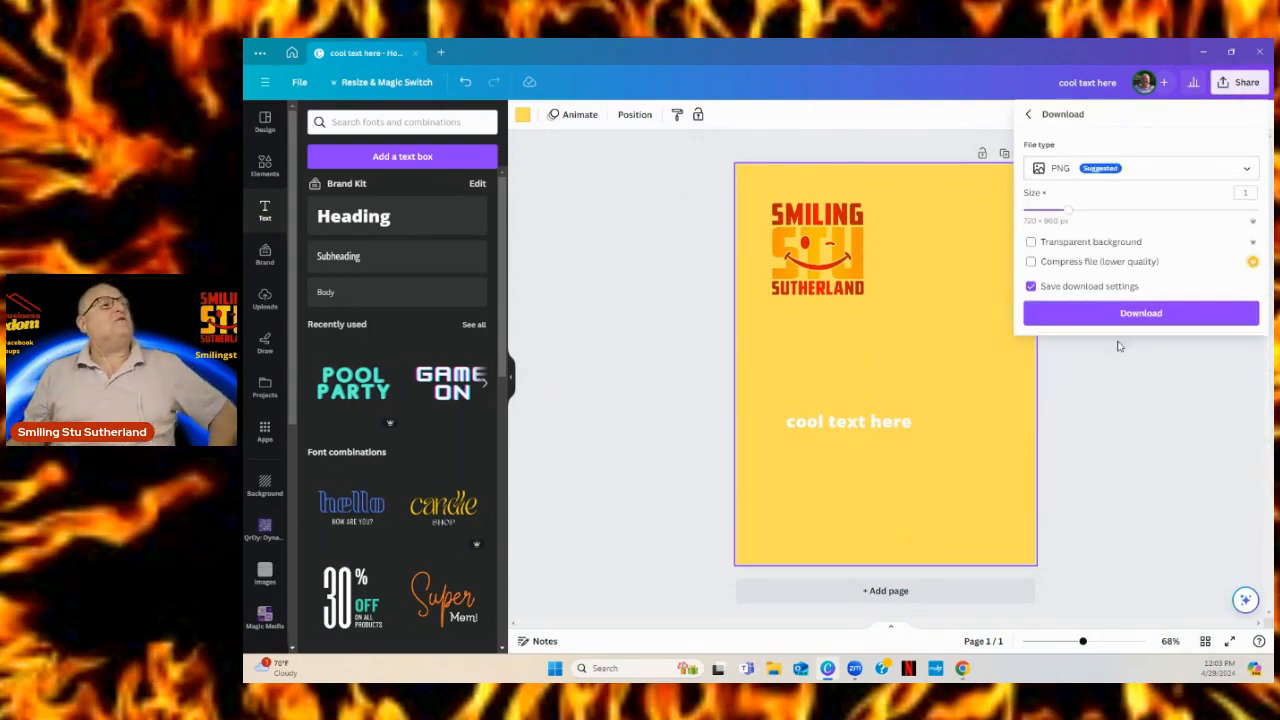
left_click(1117, 314)
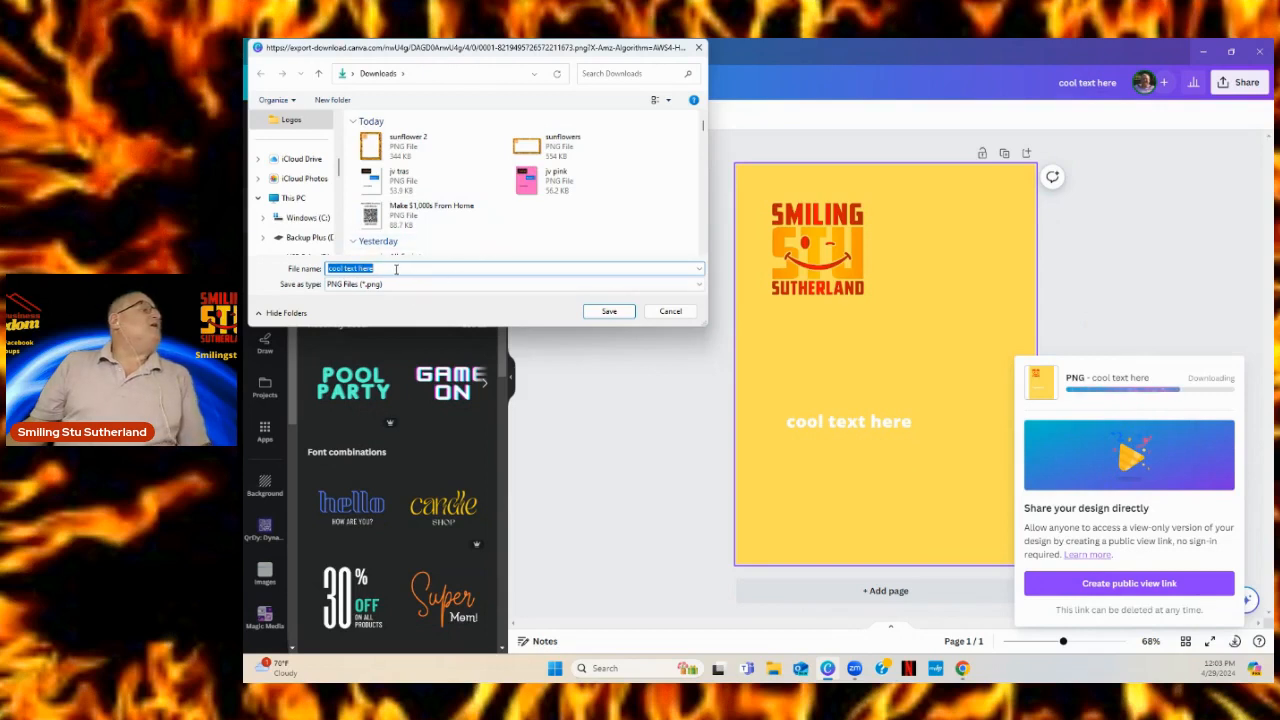
left_click(609, 312)
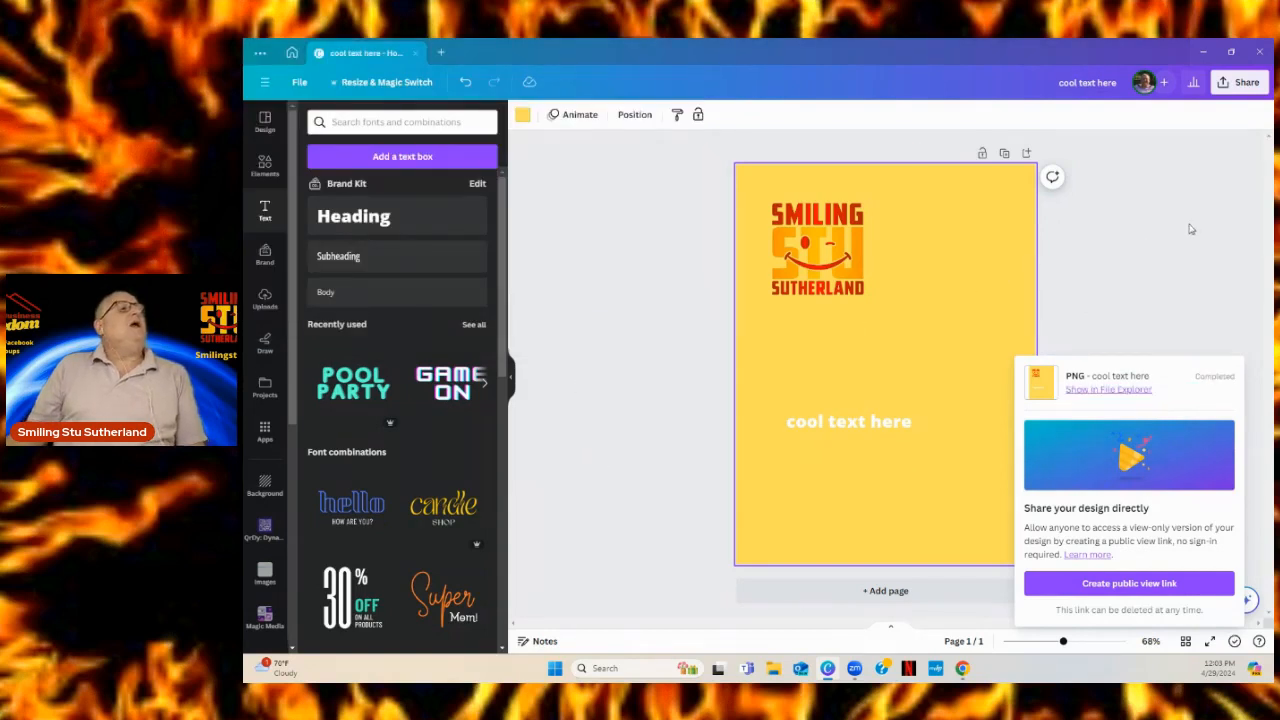
- Download the design again as a PNG with a transparent background, saving it in Downloads as "cool text here trans"
left_click(1240, 86)
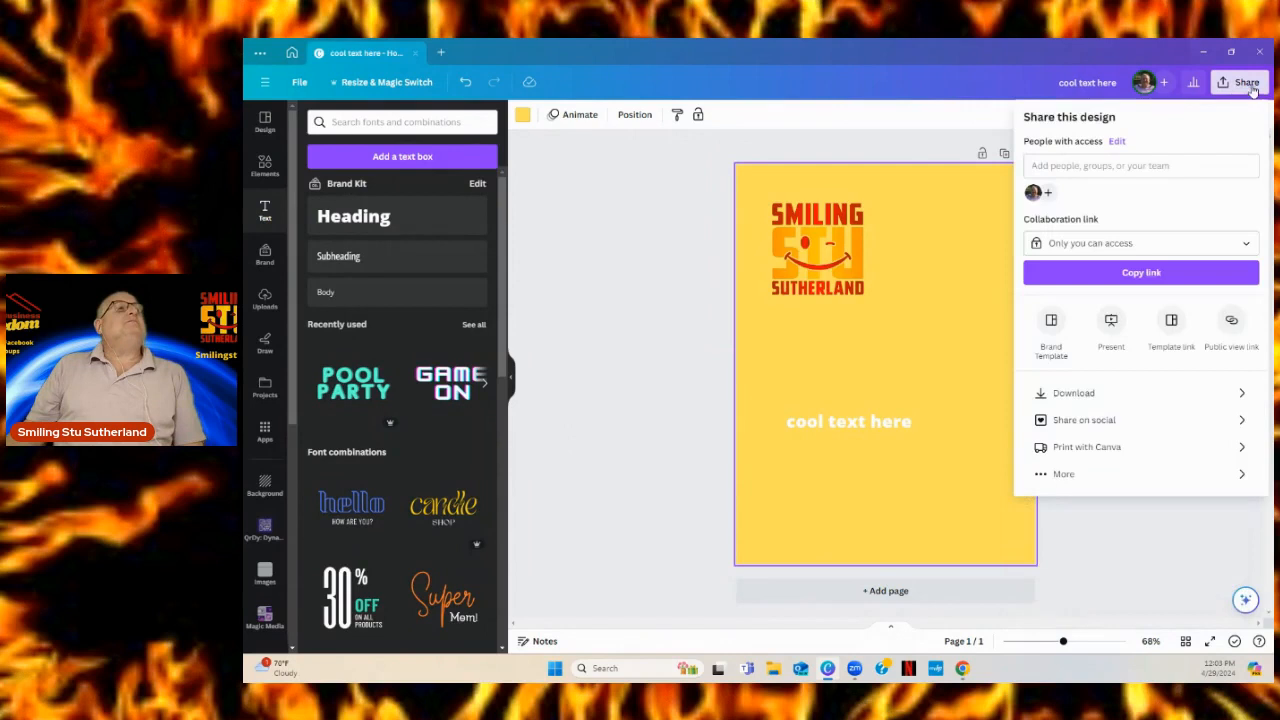
left_click(1066, 396)
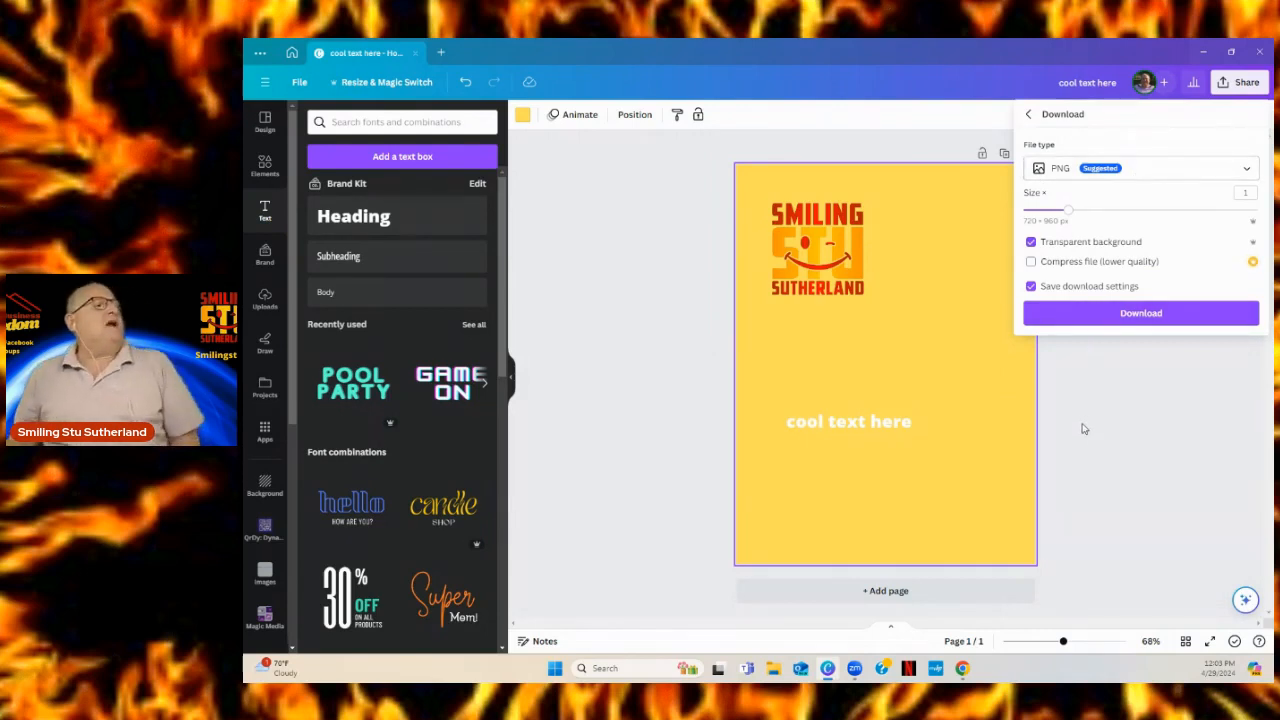
left_click(1120, 315)
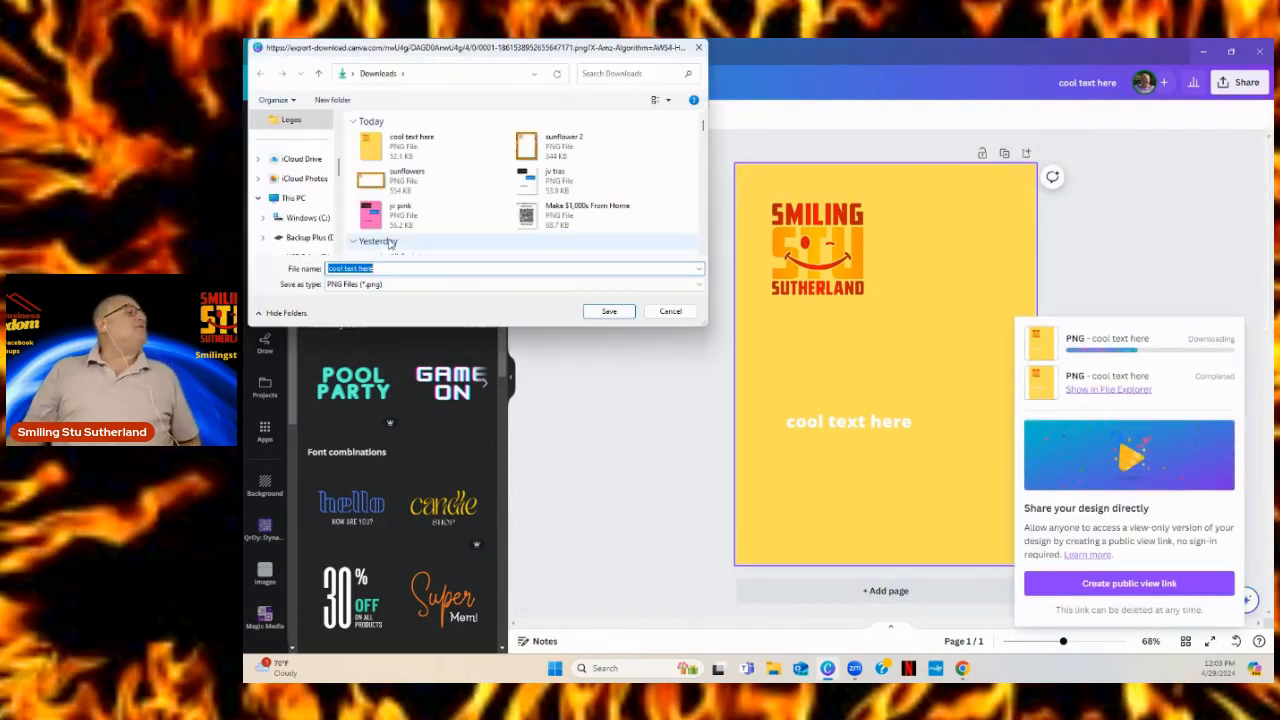
left_click(382, 268)
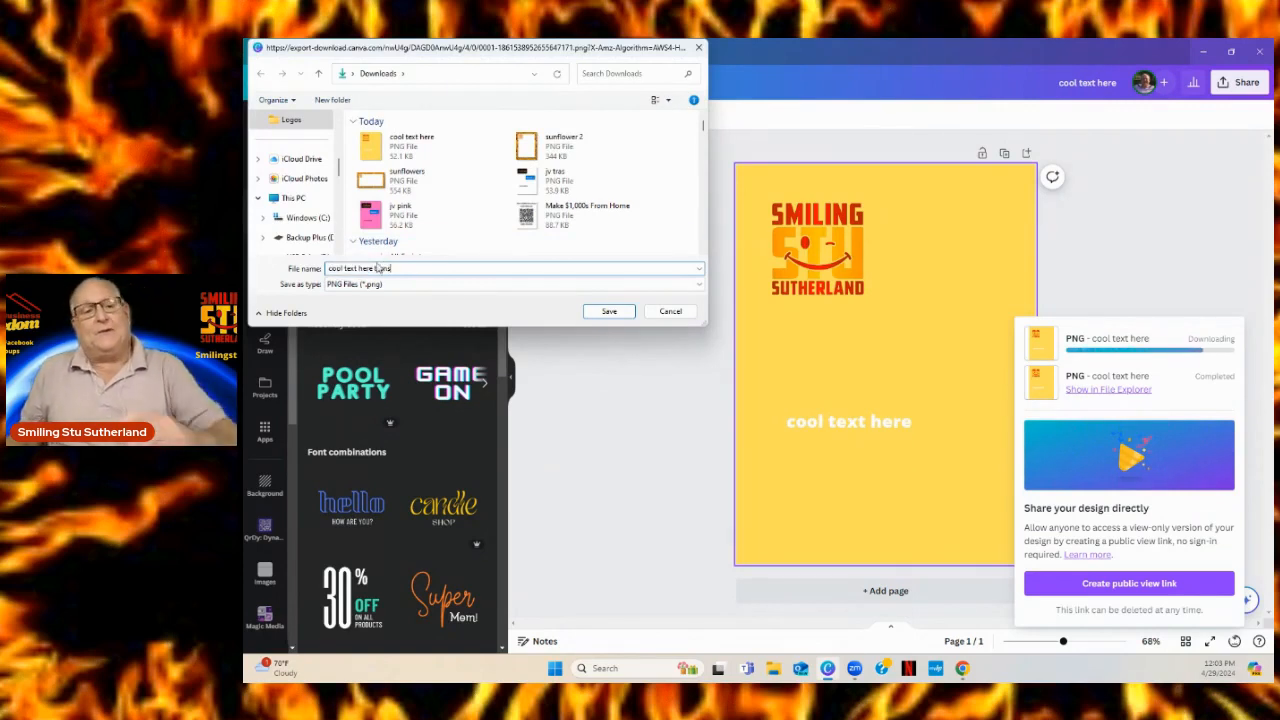
left_click(608, 314)
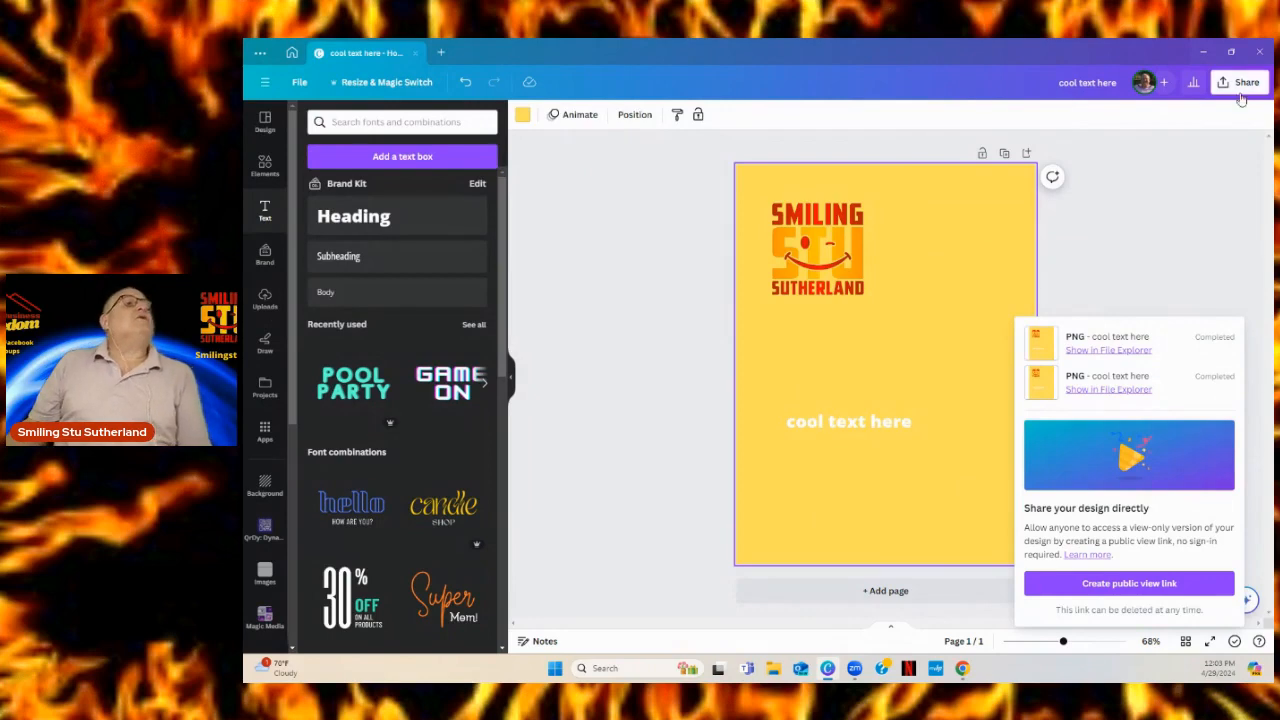
- Close Canva, minimise the open Zoom windows, and switch to the Zoom website in Chrome
left_click(1258, 56)
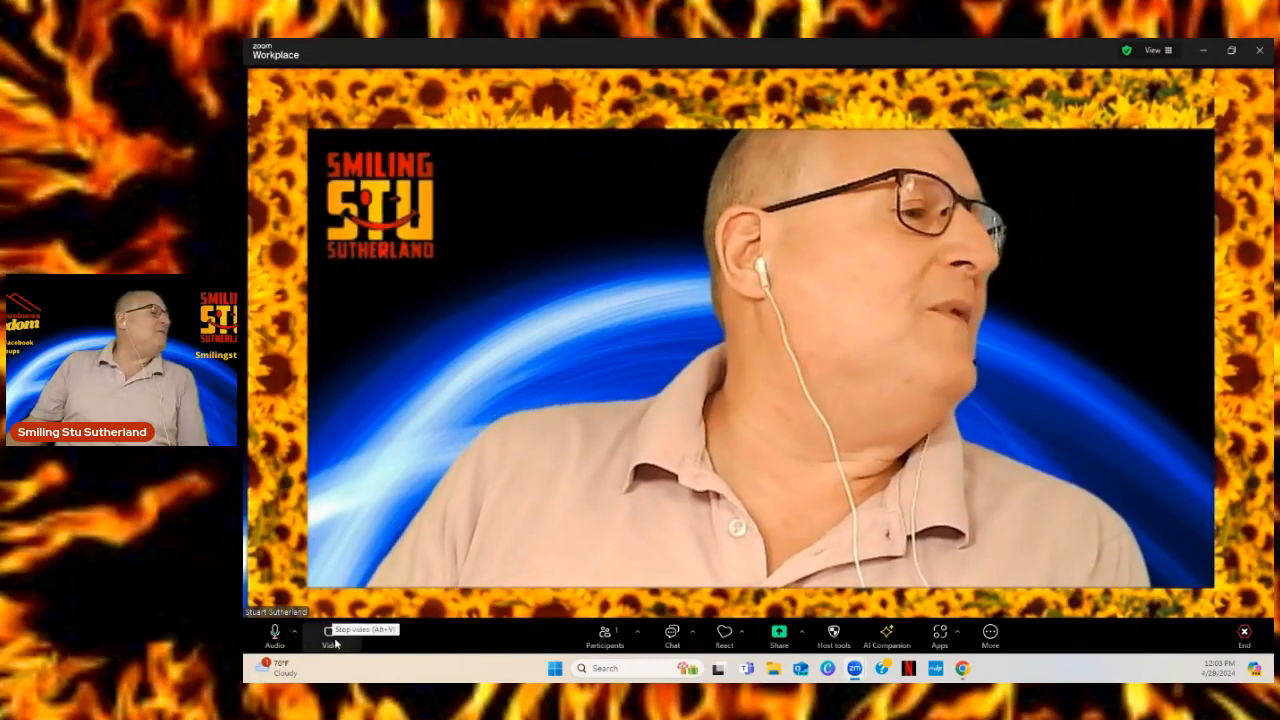
left_click(1200, 49)
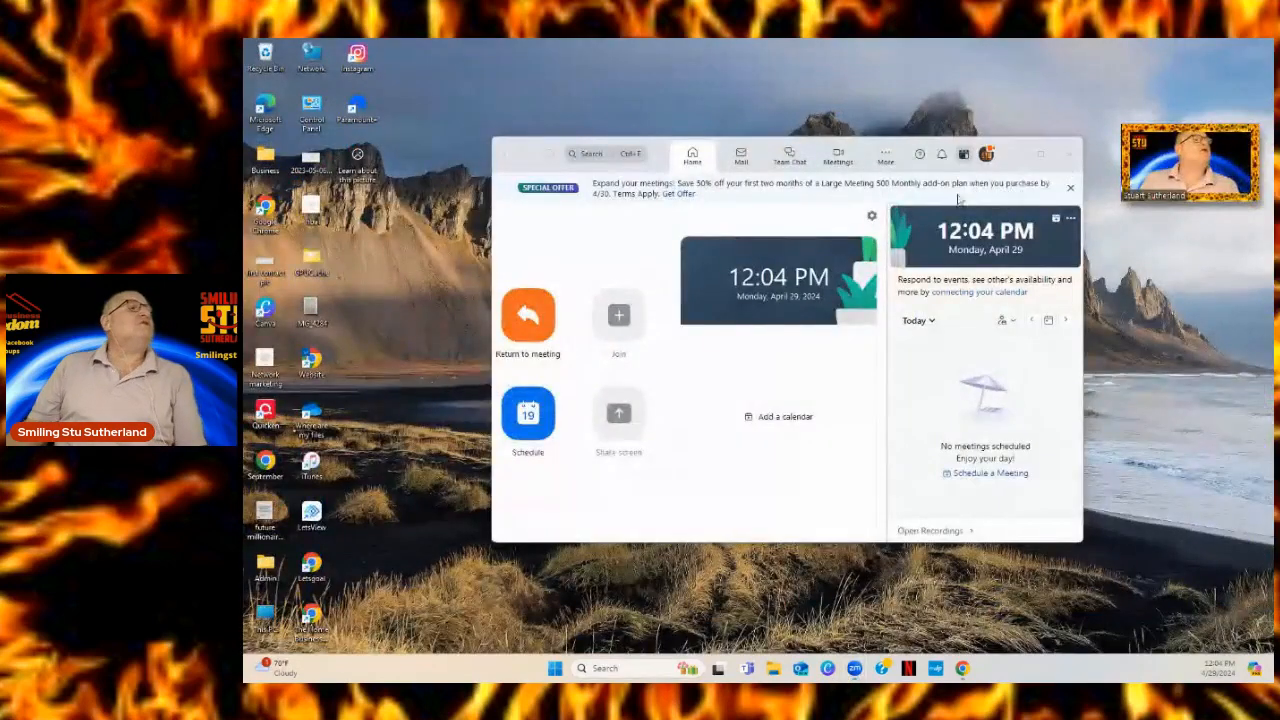
left_click(1013, 155)
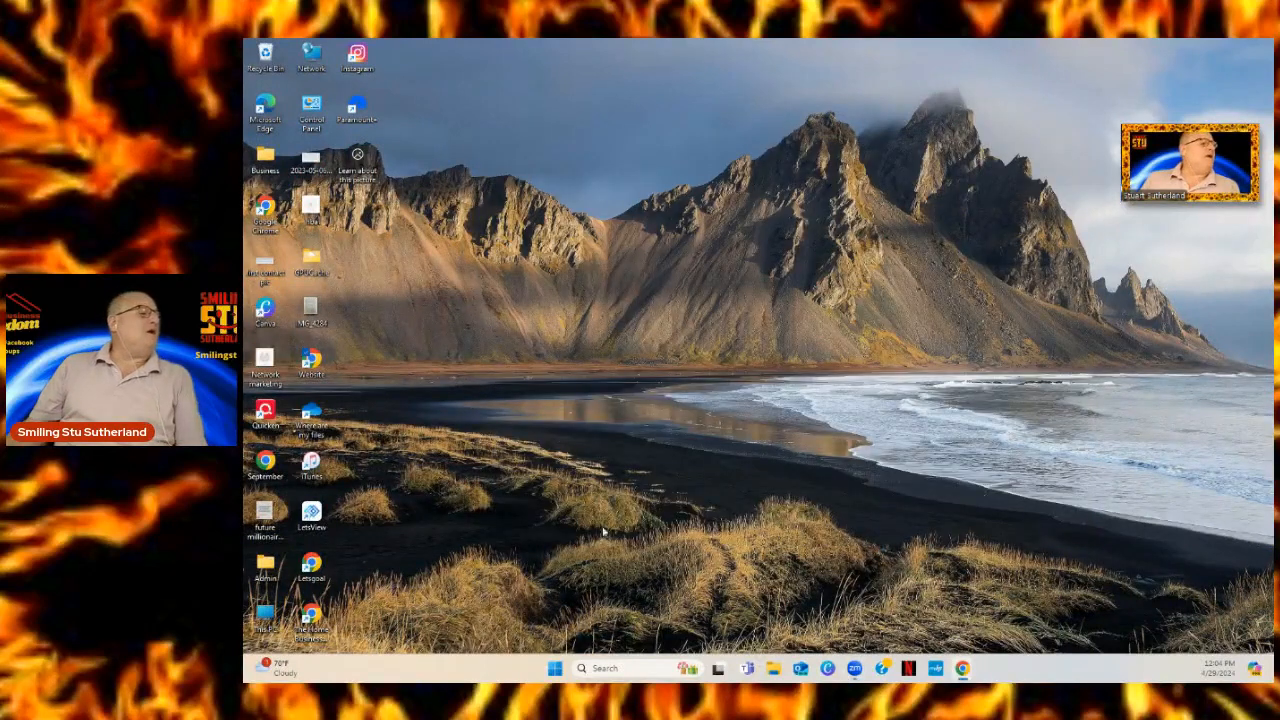
mouse_move(964, 672)
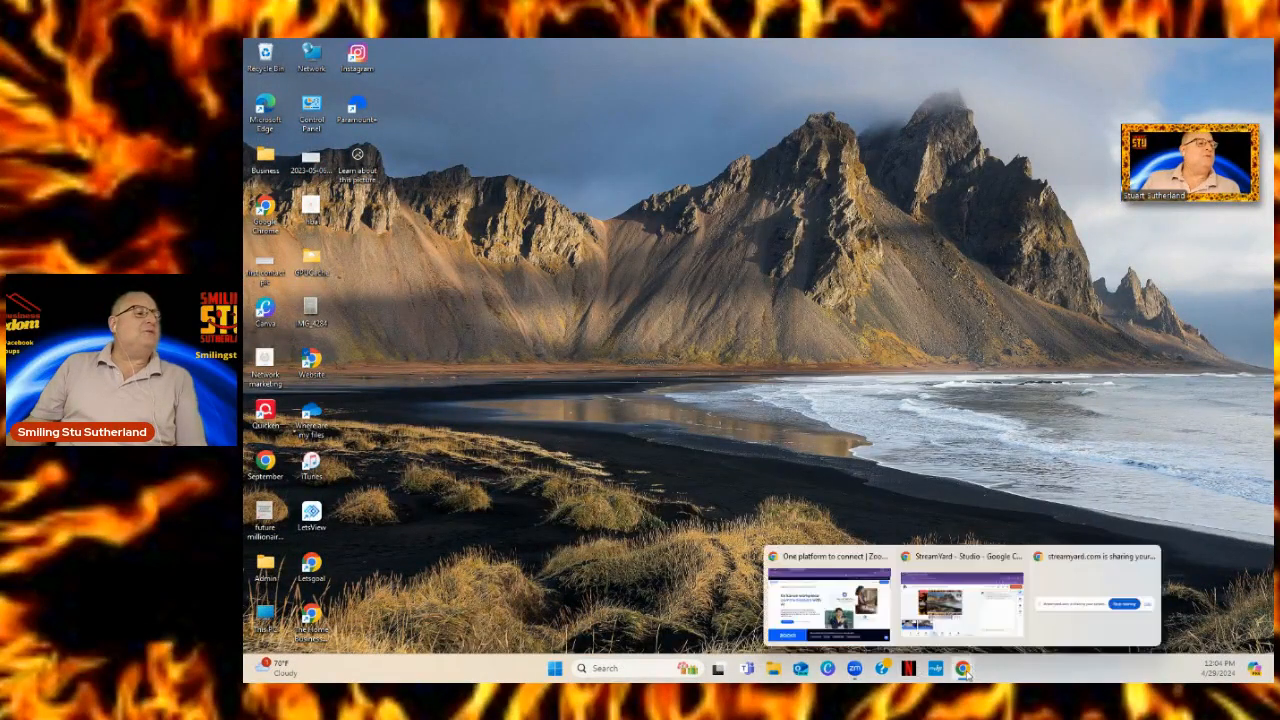
left_click(826, 601)
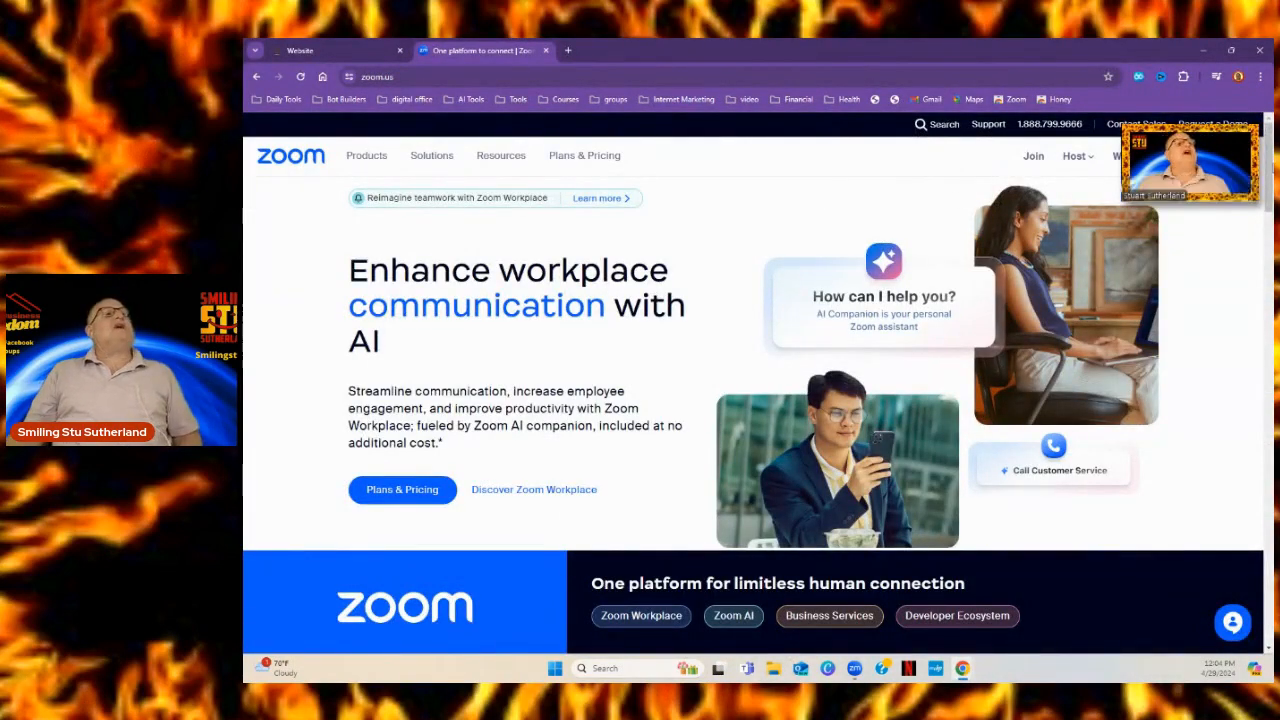
- Restore the running Zoom meeting, end it for all participants, and close the Zoom desktop window
mouse_move(1219, 181)
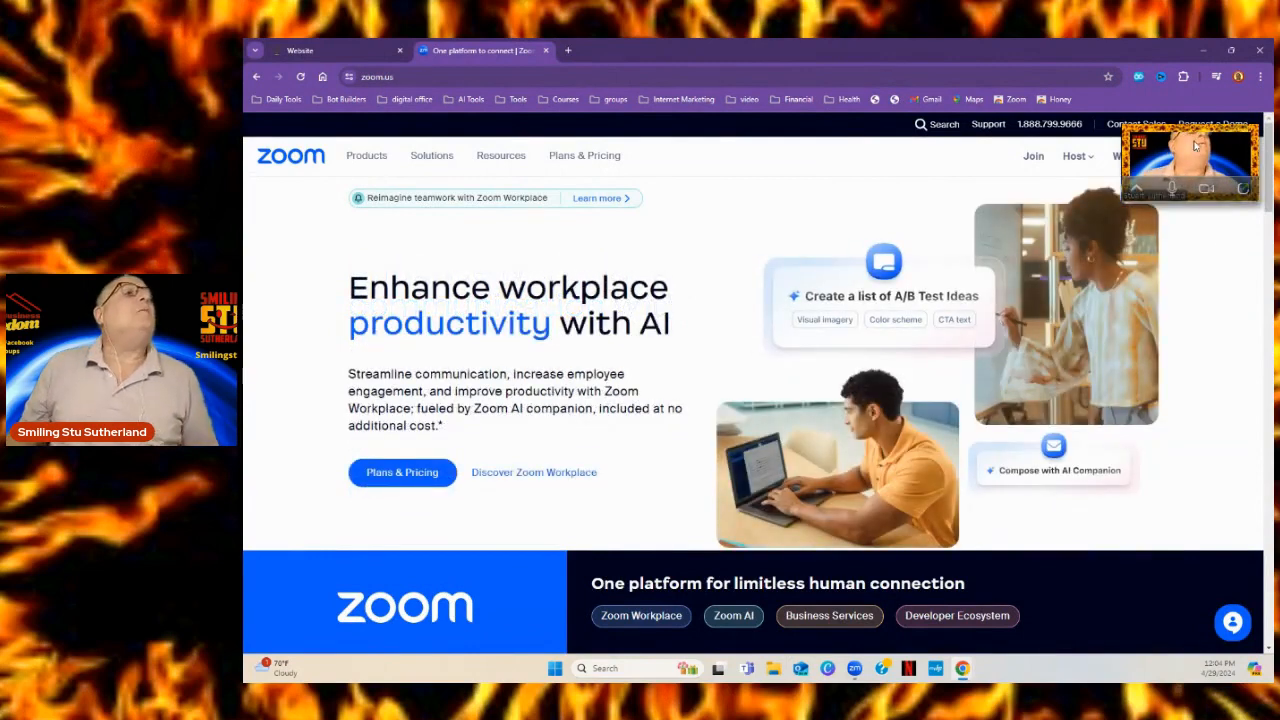
left_click(1244, 190)
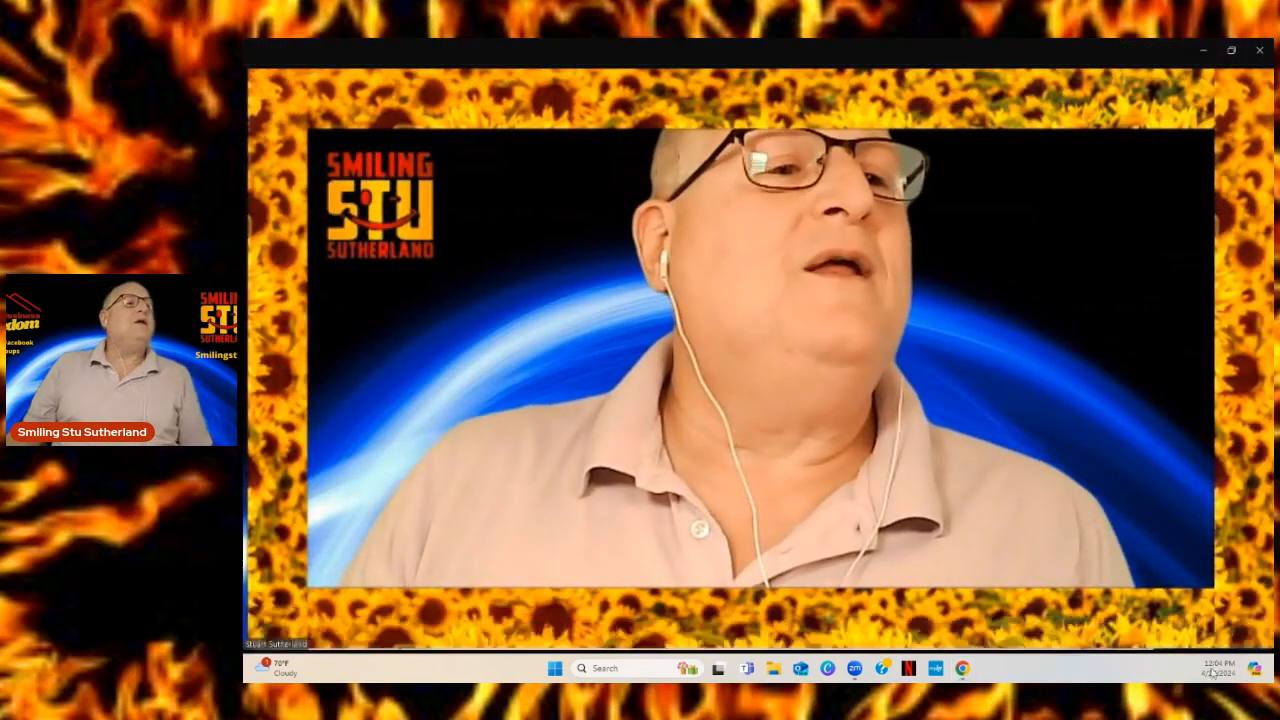
left_click(1198, 626)
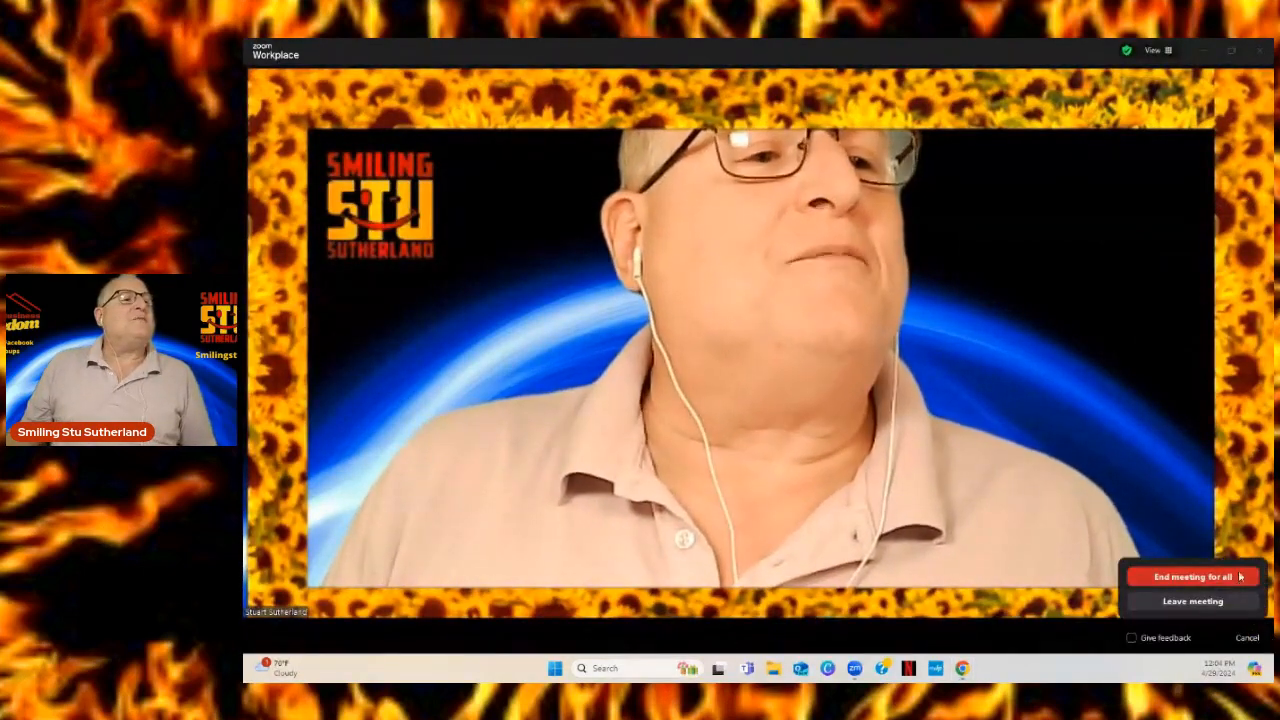
left_click(1240, 577)
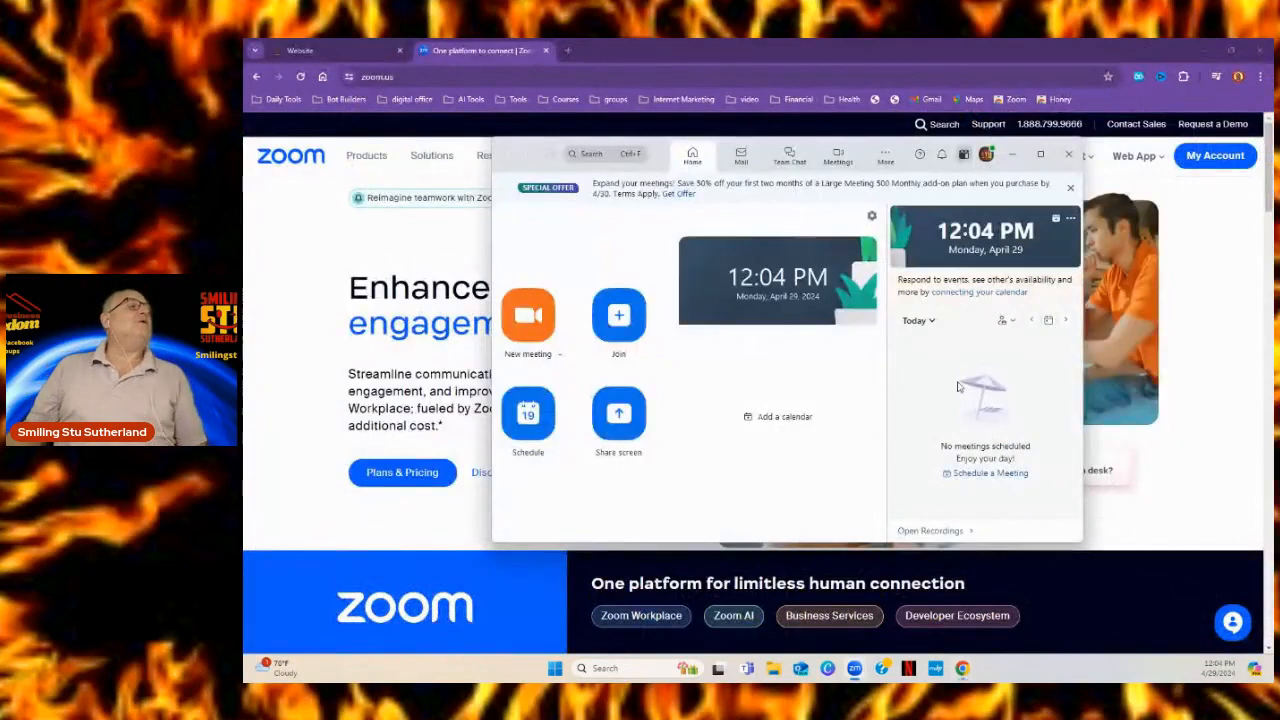
left_click(1068, 153)
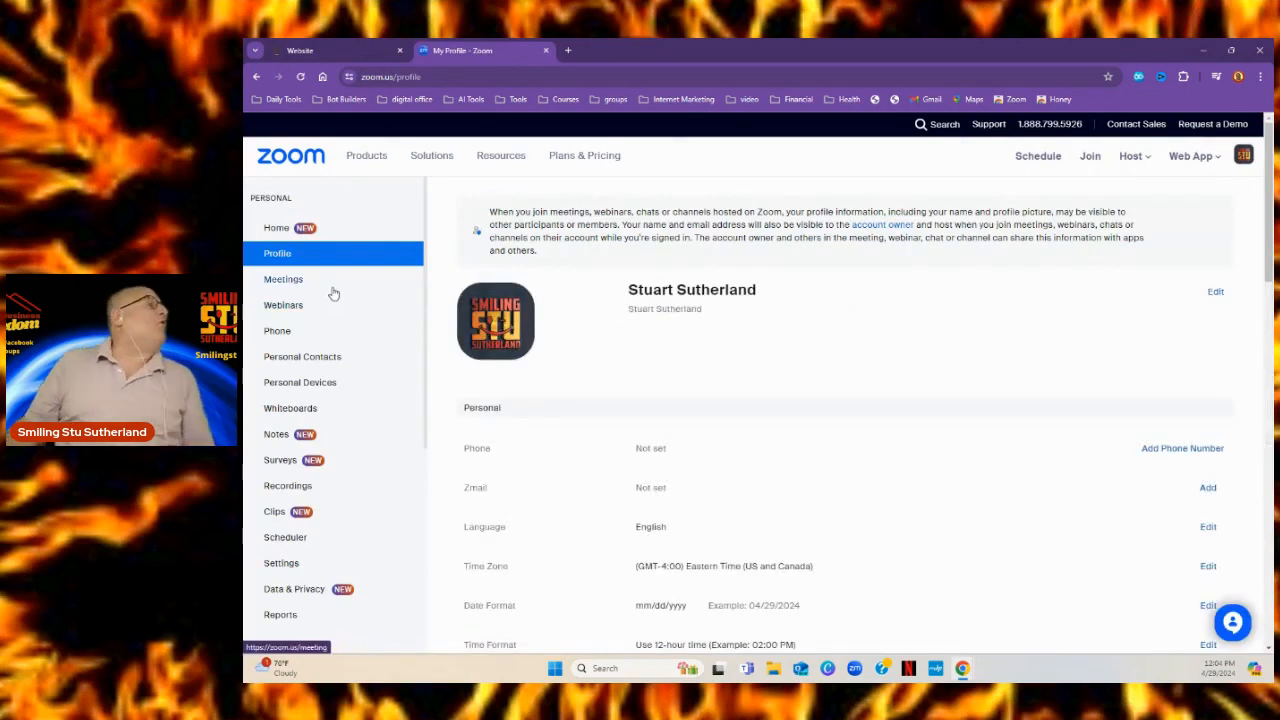
- Open Account Settings within the Account Management section of the Zoom web portal
scroll(331, 295, "down", 2)
scroll(330, 295, "down", 3)
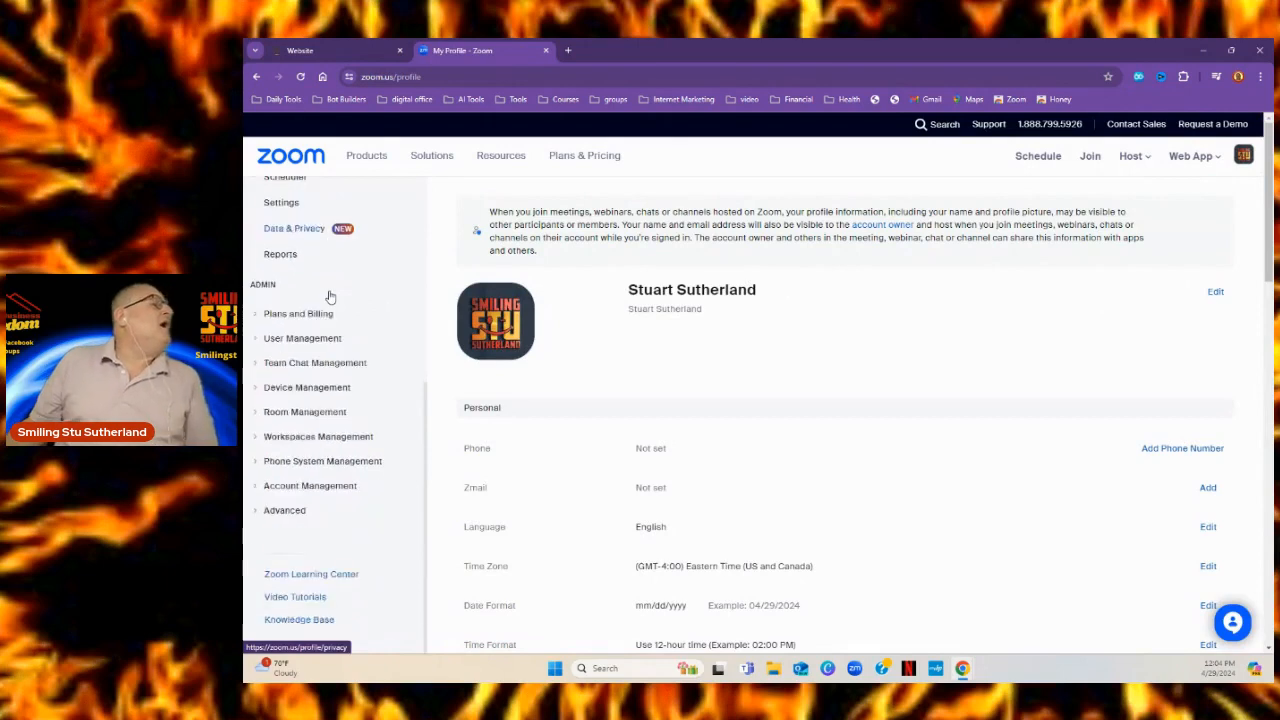
scroll(347, 320, "down", 2)
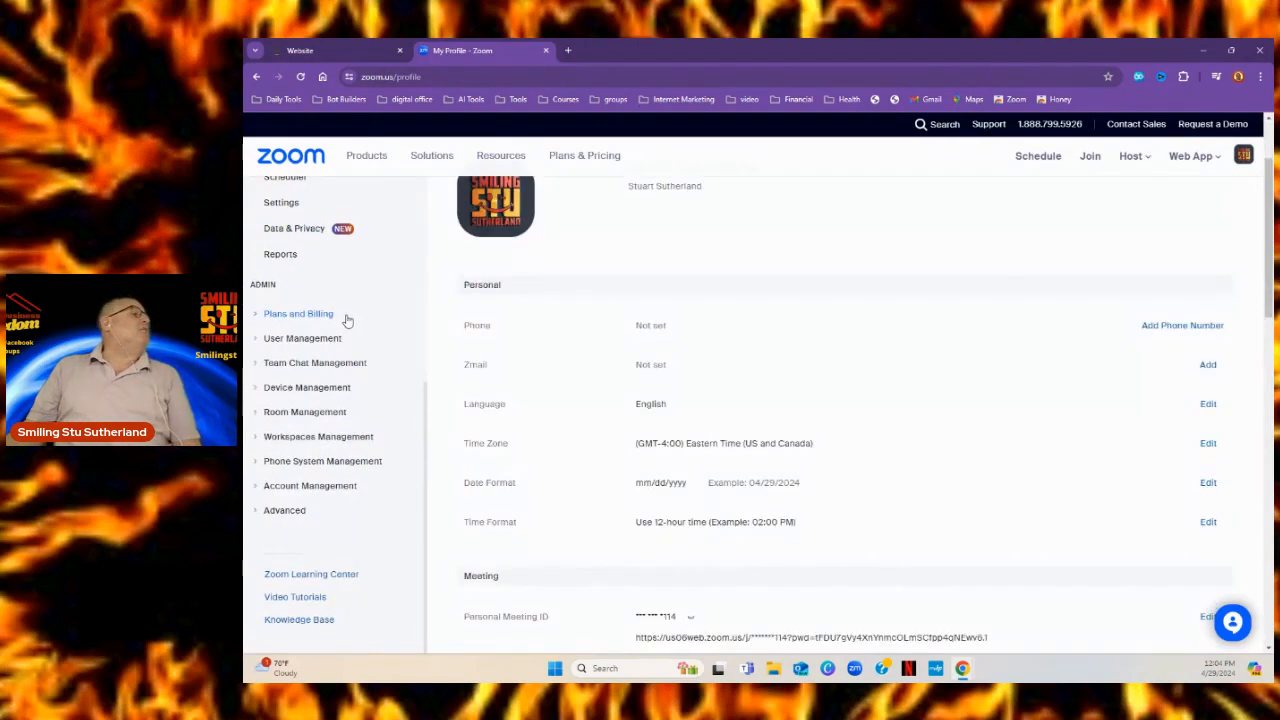
scroll(347, 320, "up", 2)
scroll(347, 320, "down", 2)
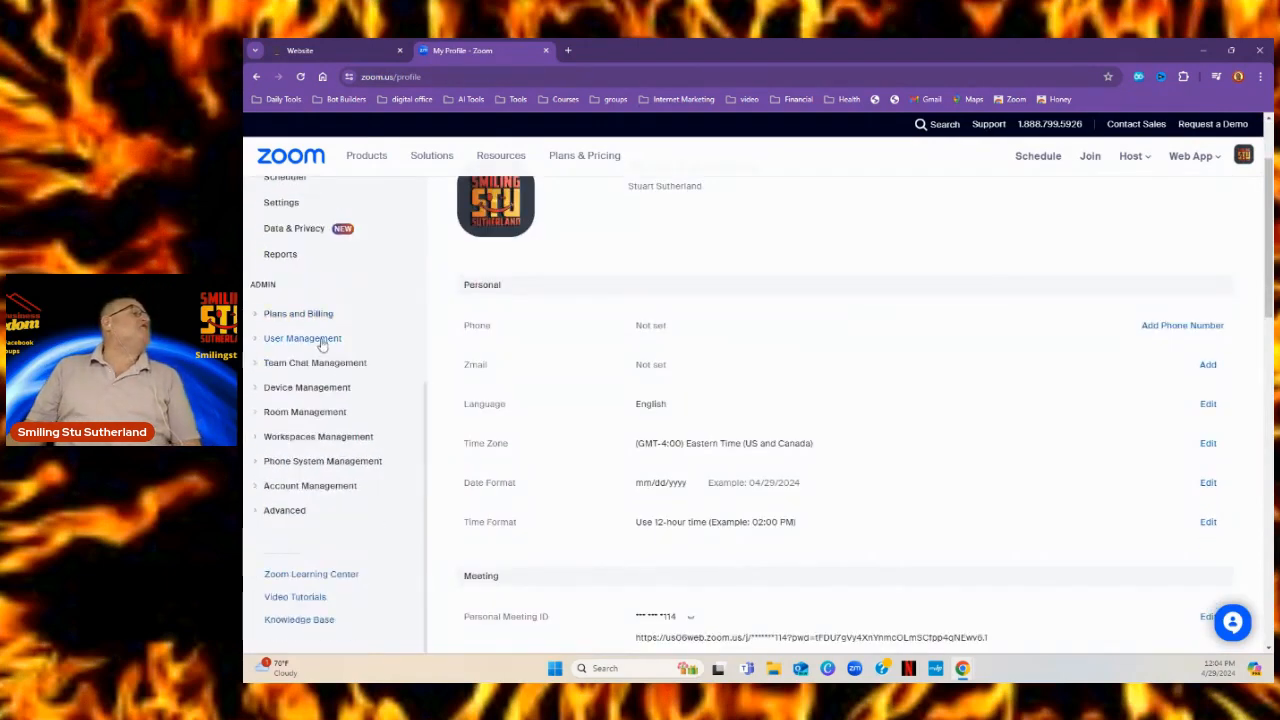
left_click(323, 488)
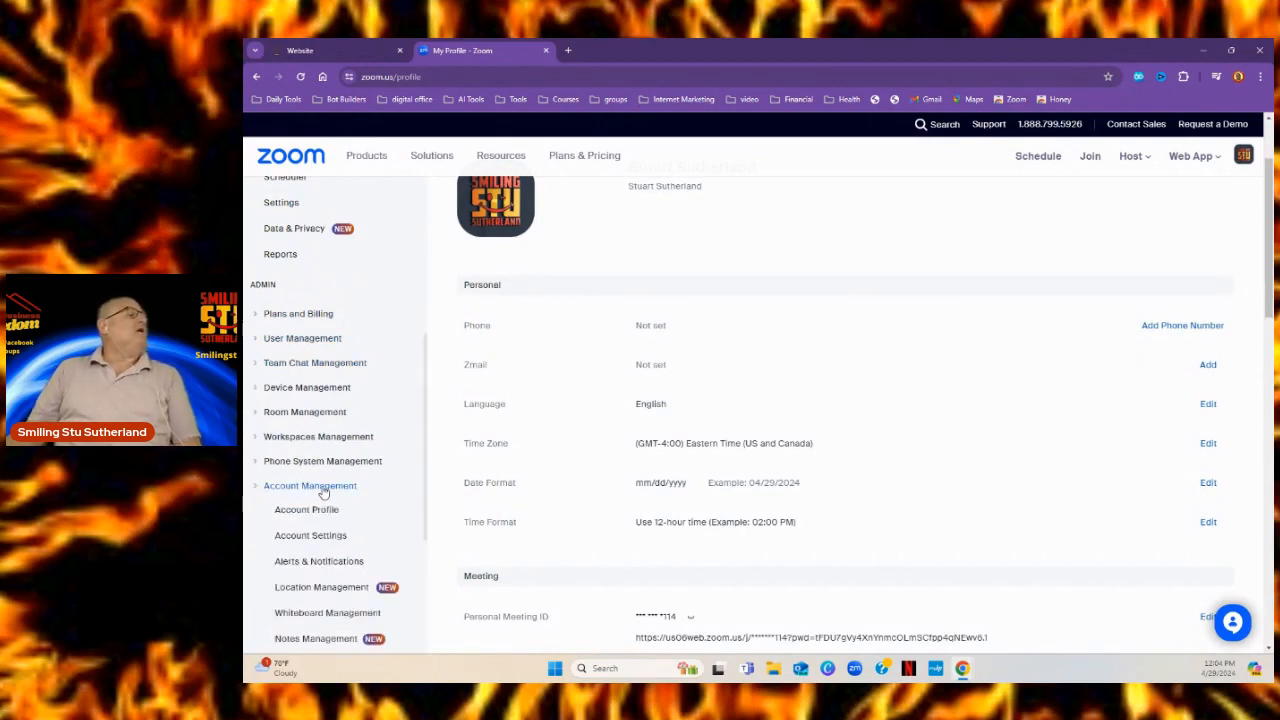
left_click(306, 540)
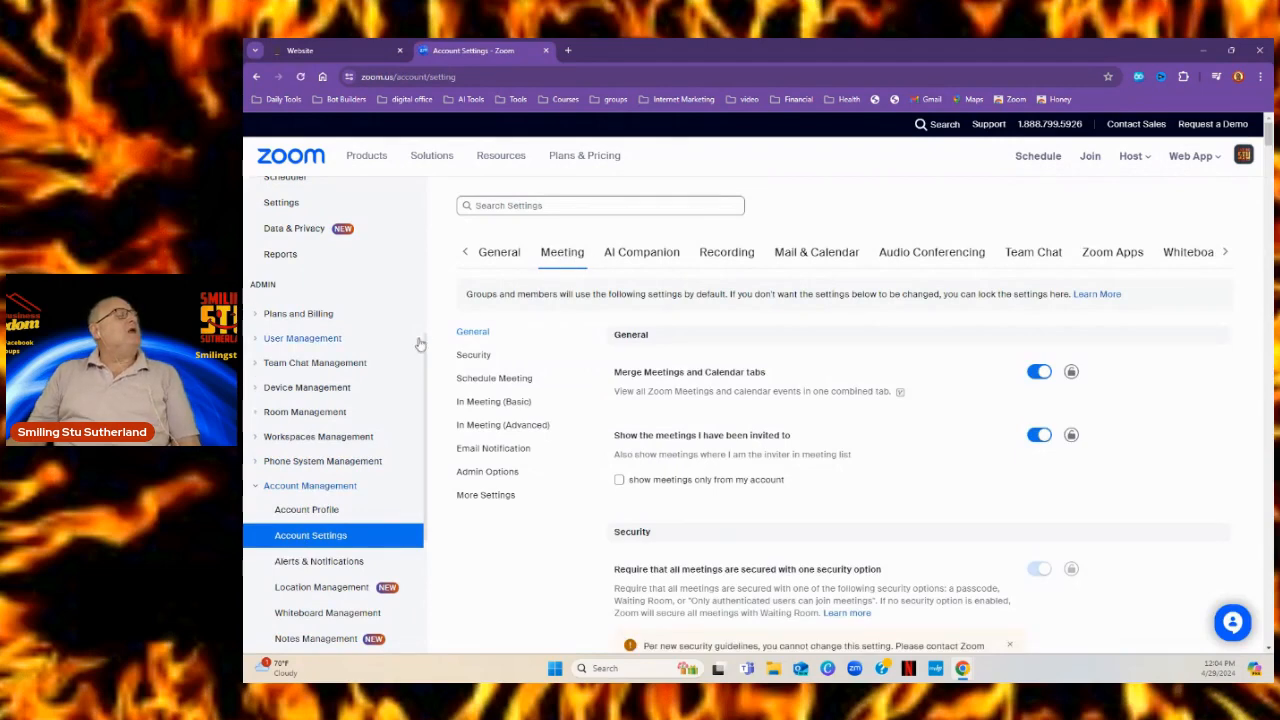
- Look at the In Meeting (Advanced) section of the meeting settings and return to the start of the page
scroll(467, 363, "down", 1)
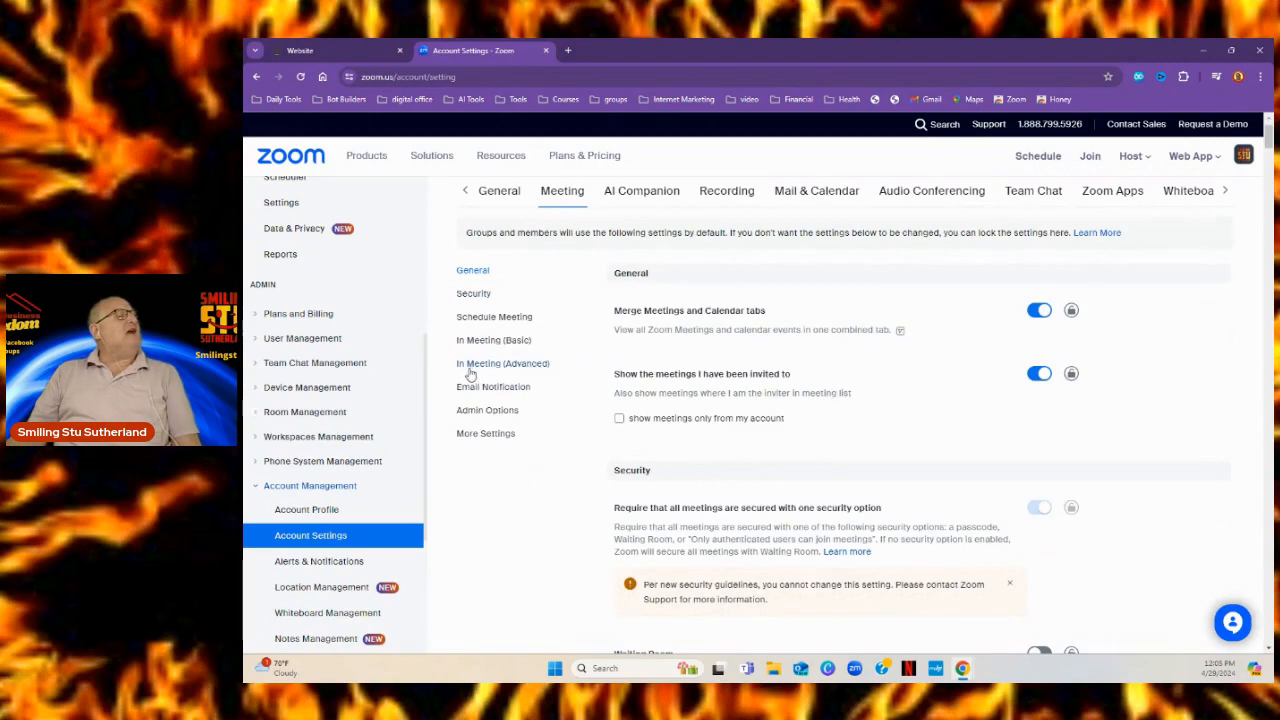
left_click(515, 367)
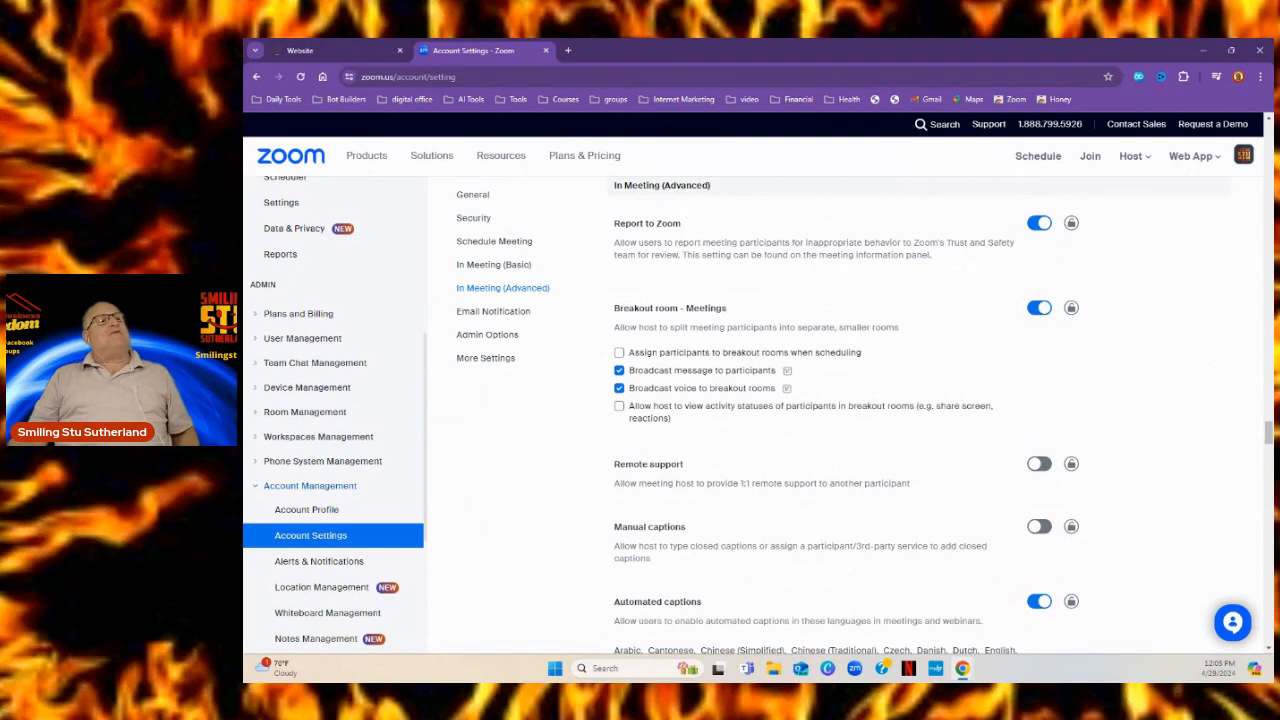
left_click_drag(1268, 435, 1234, 114)
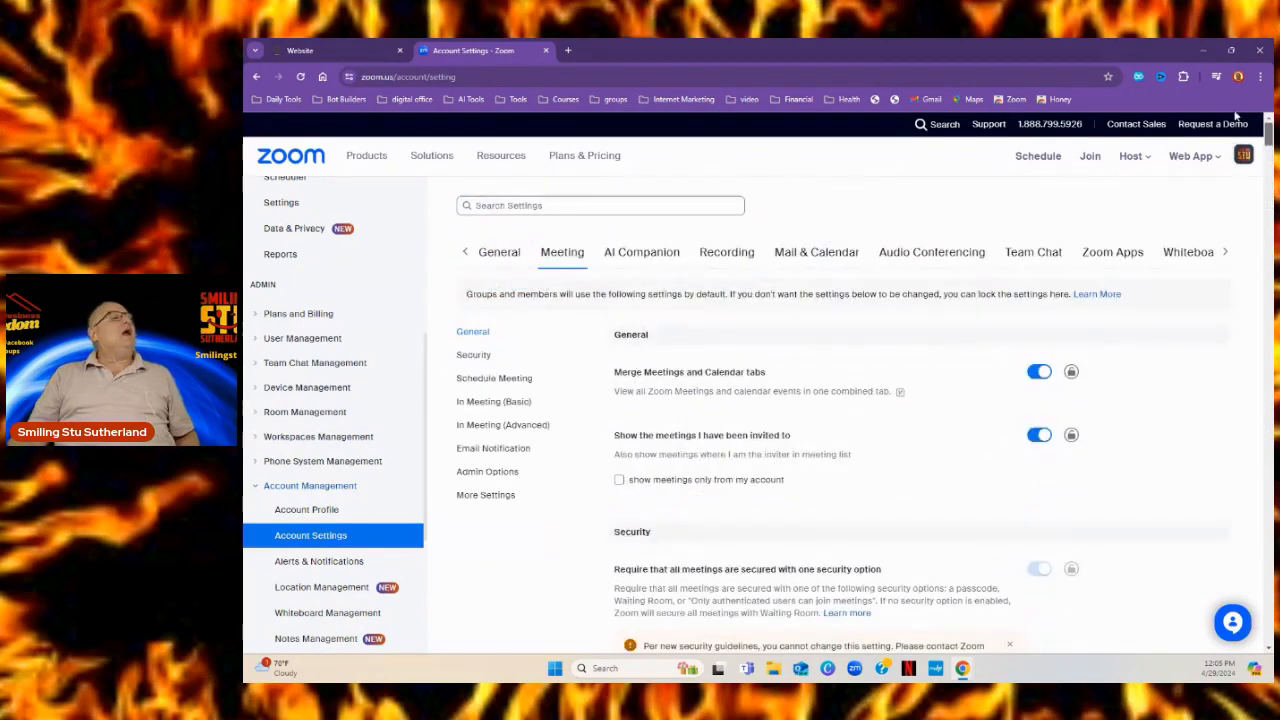
- Search the account settings for "filters" and open the custom video filter manager
left_click(521, 205)
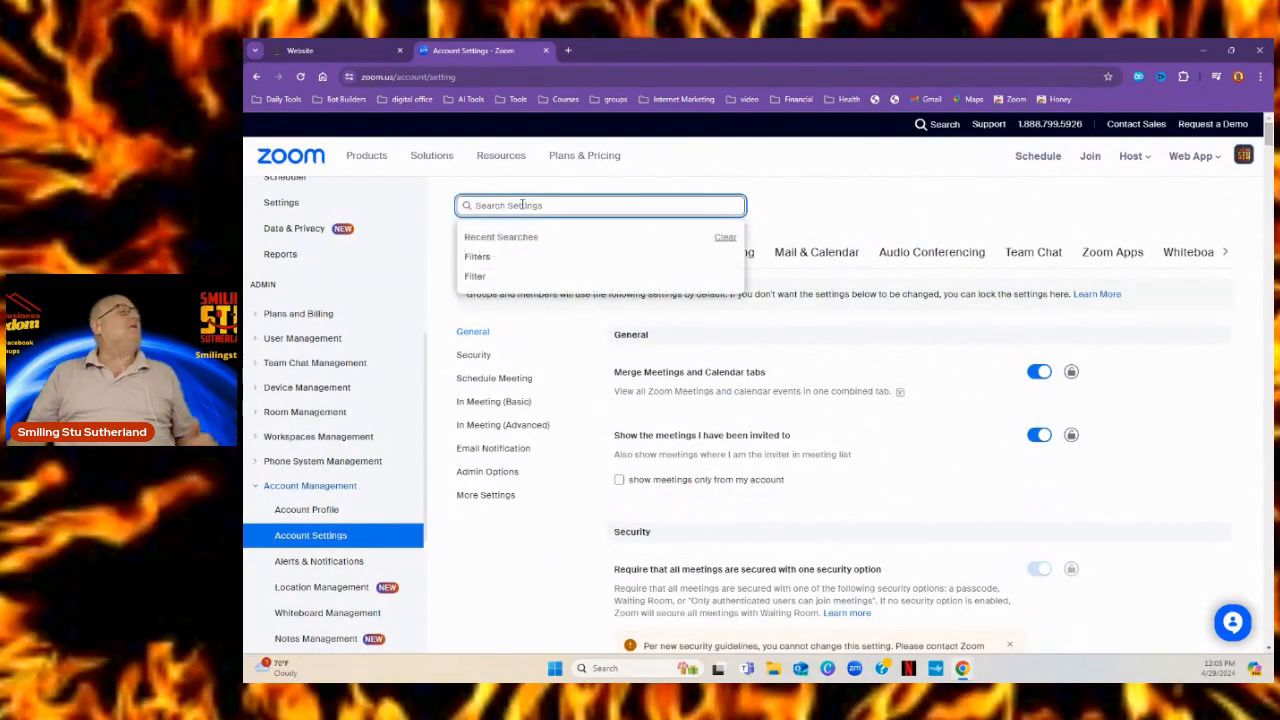
type("ters")
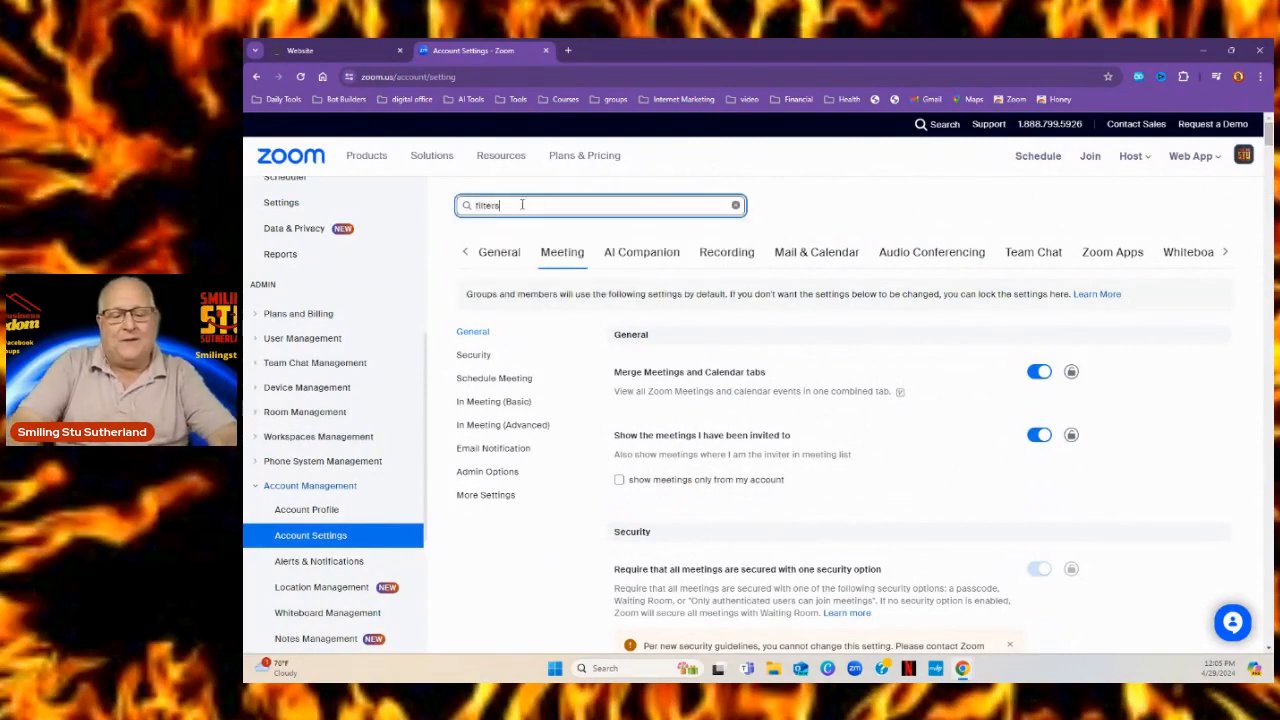
key("Return")
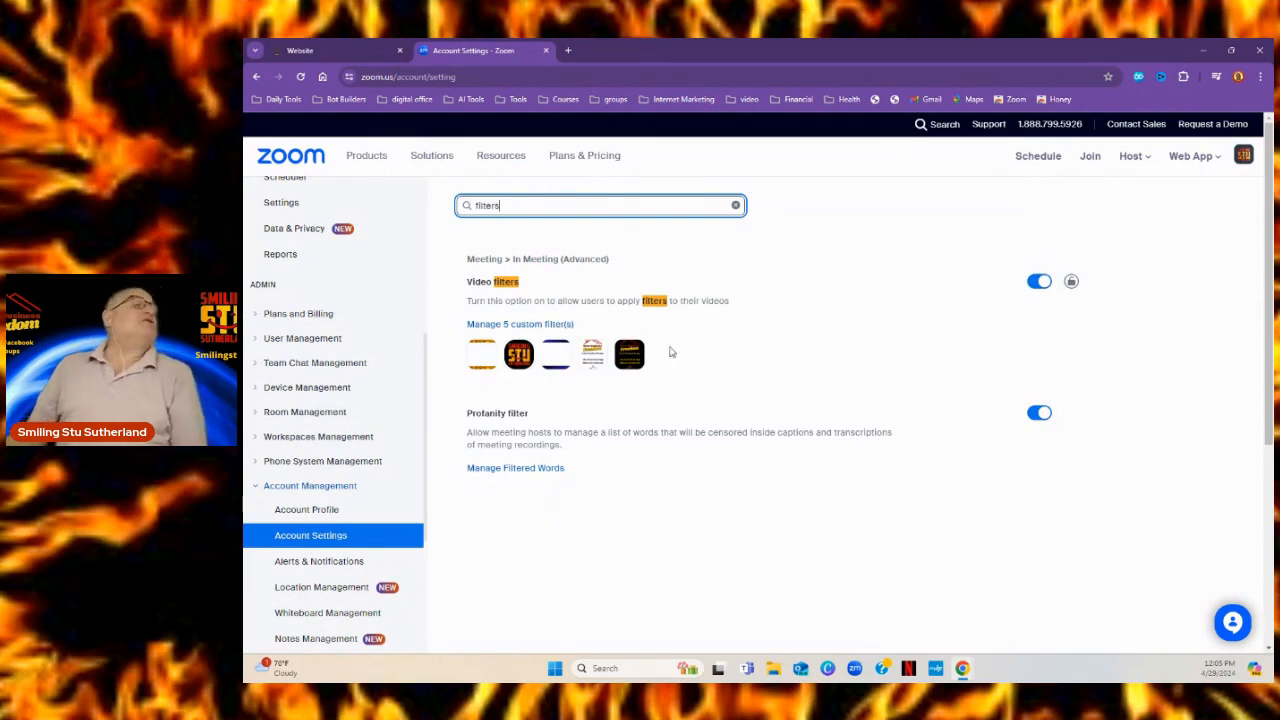
left_click(487, 326)
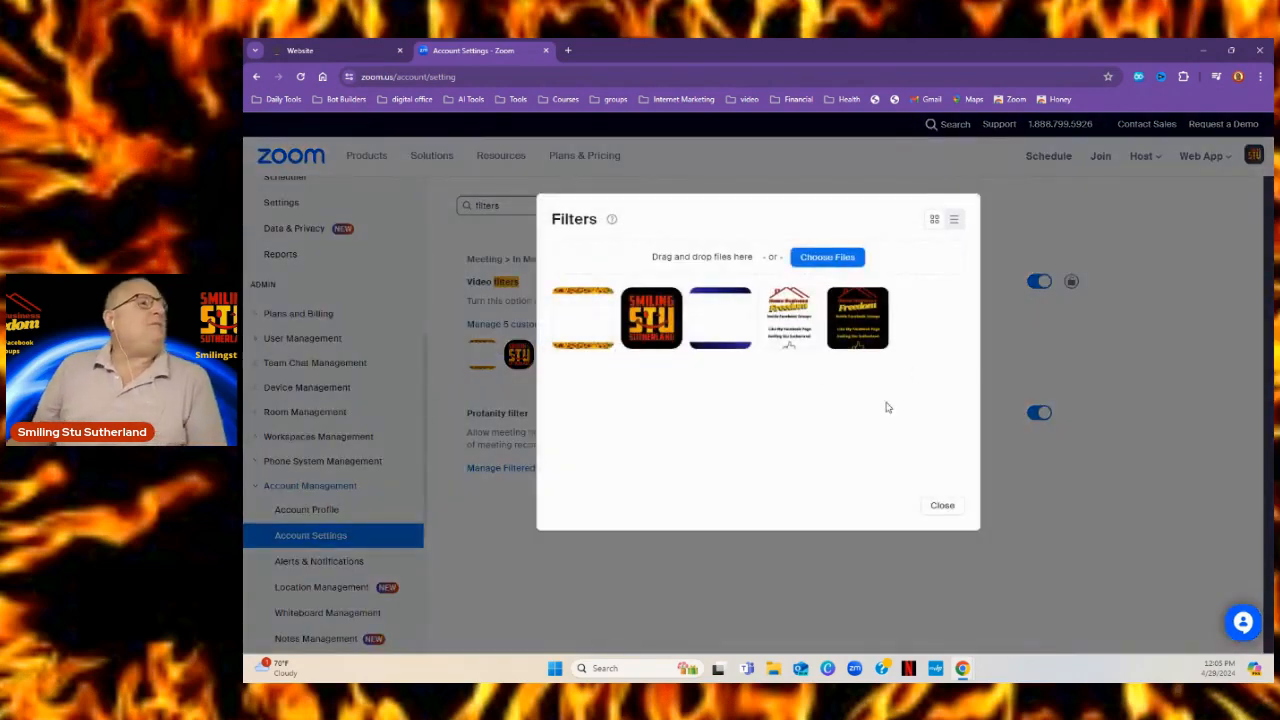
- Add the "cool text here" PNG from Downloads as a custom filter and shrink it to about half size in the preview's upper-left corner
left_click(830, 258)
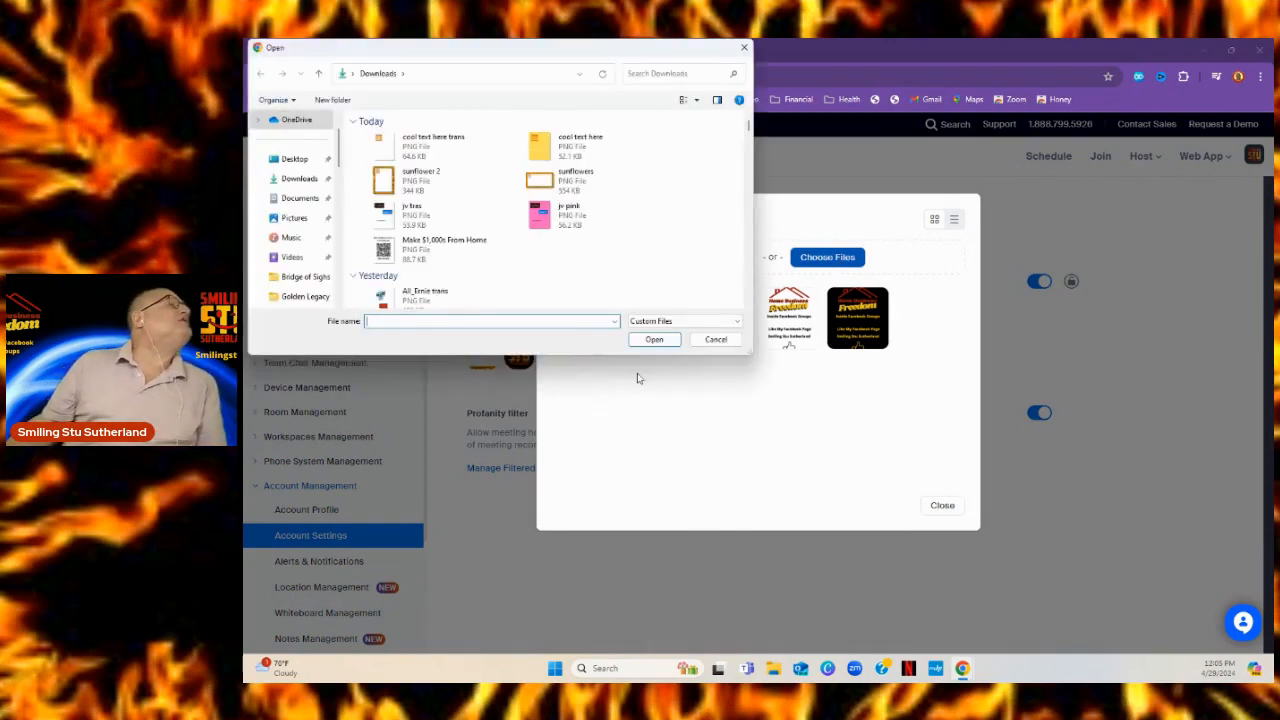
left_click(546, 150)
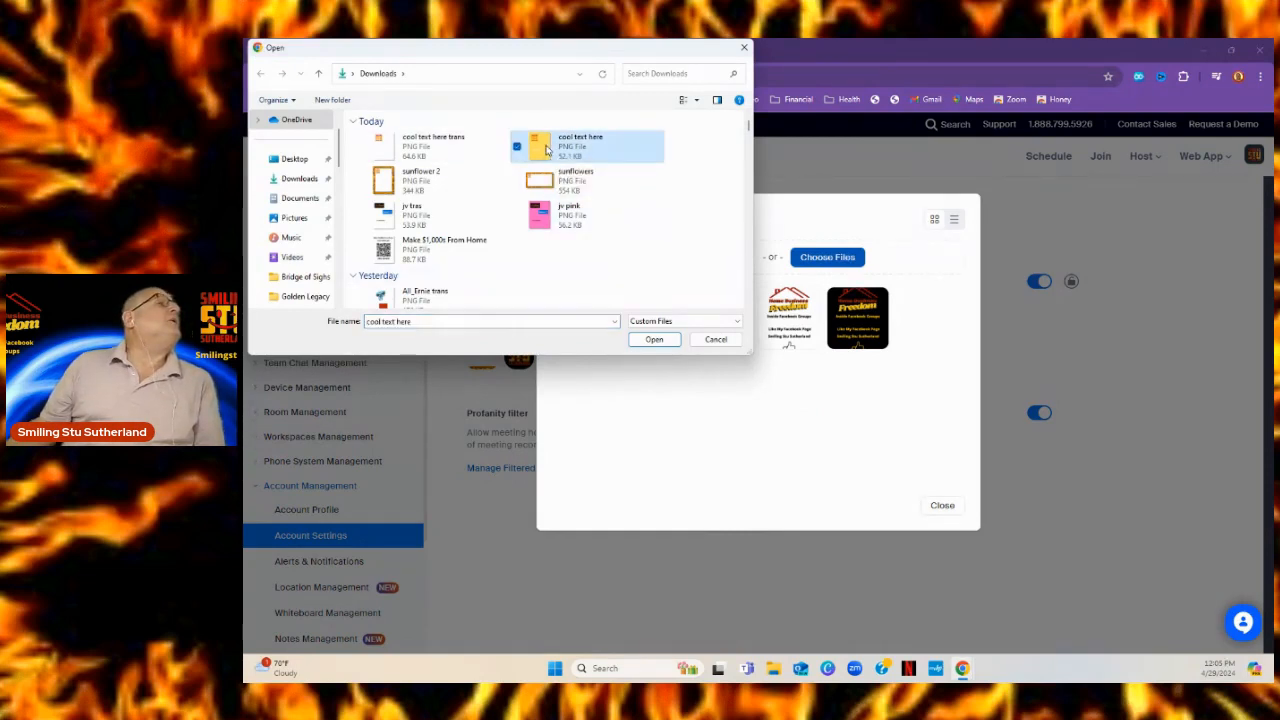
double_click(546, 145)
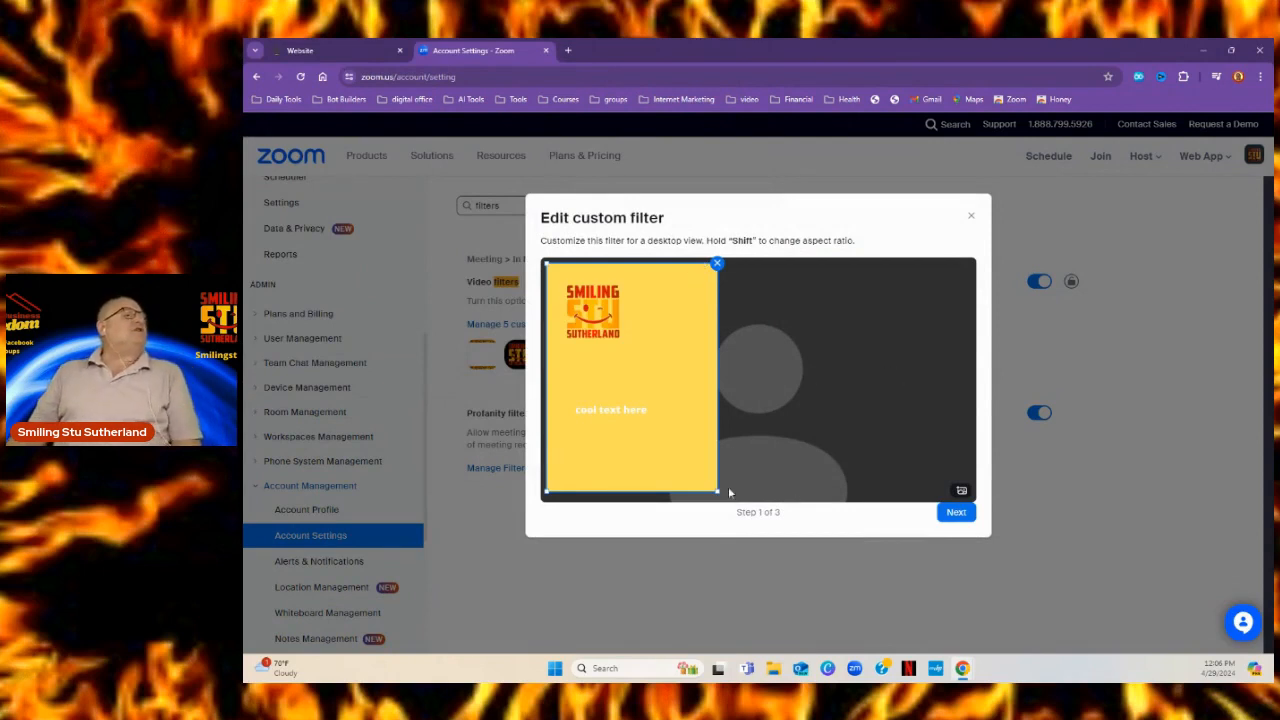
left_click_drag(716, 490, 663, 380)
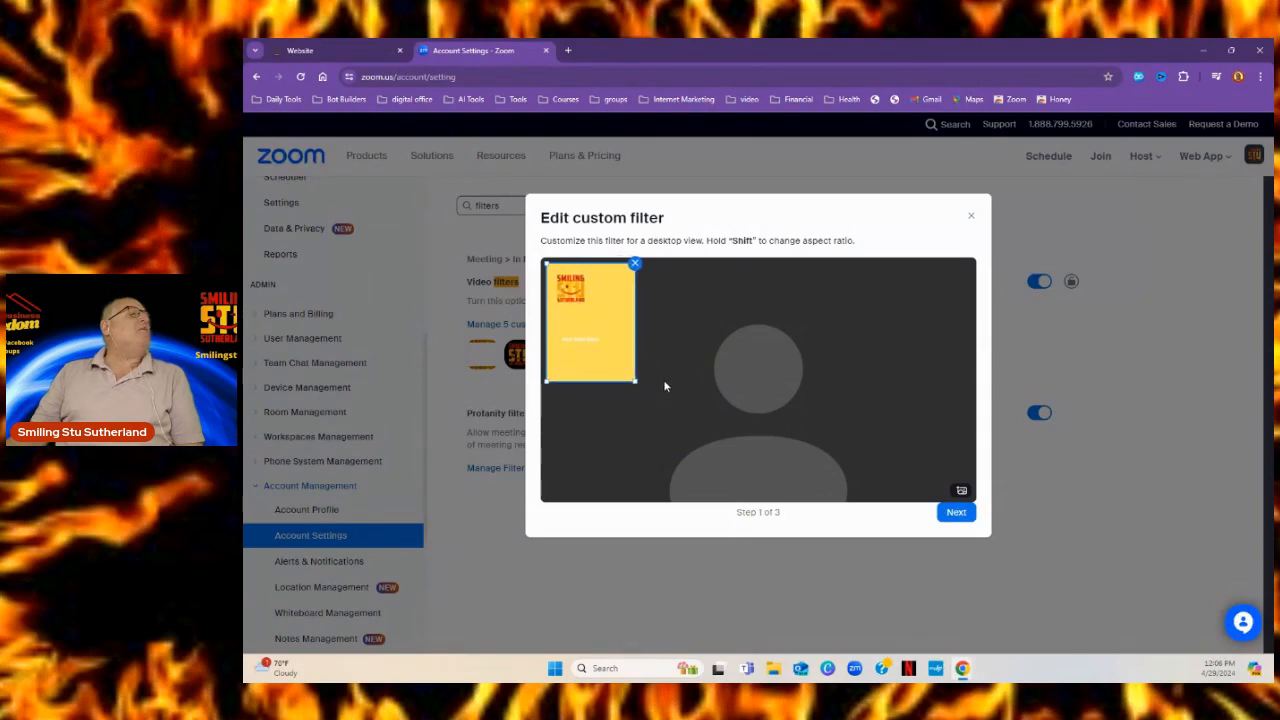
- Add the "cool text here trans" PNG to the same filter and shrink it to match the yellow image's size
left_click(961, 491)
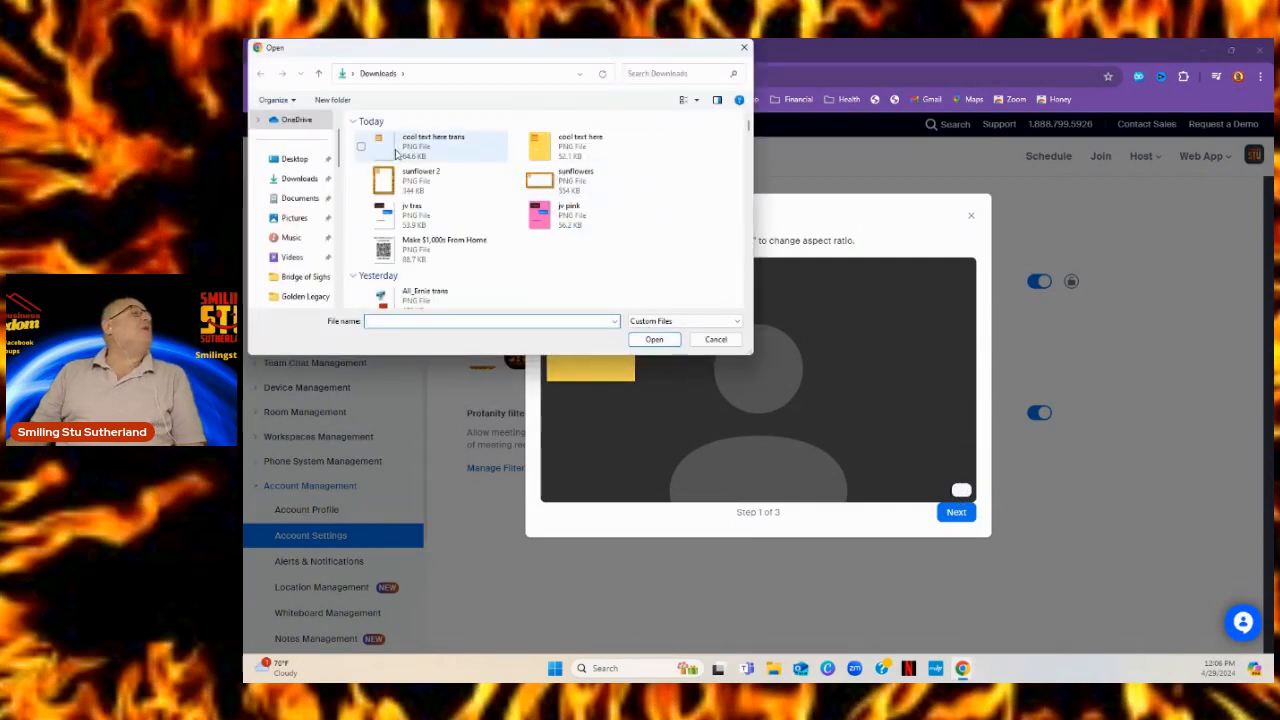
left_click(388, 148)
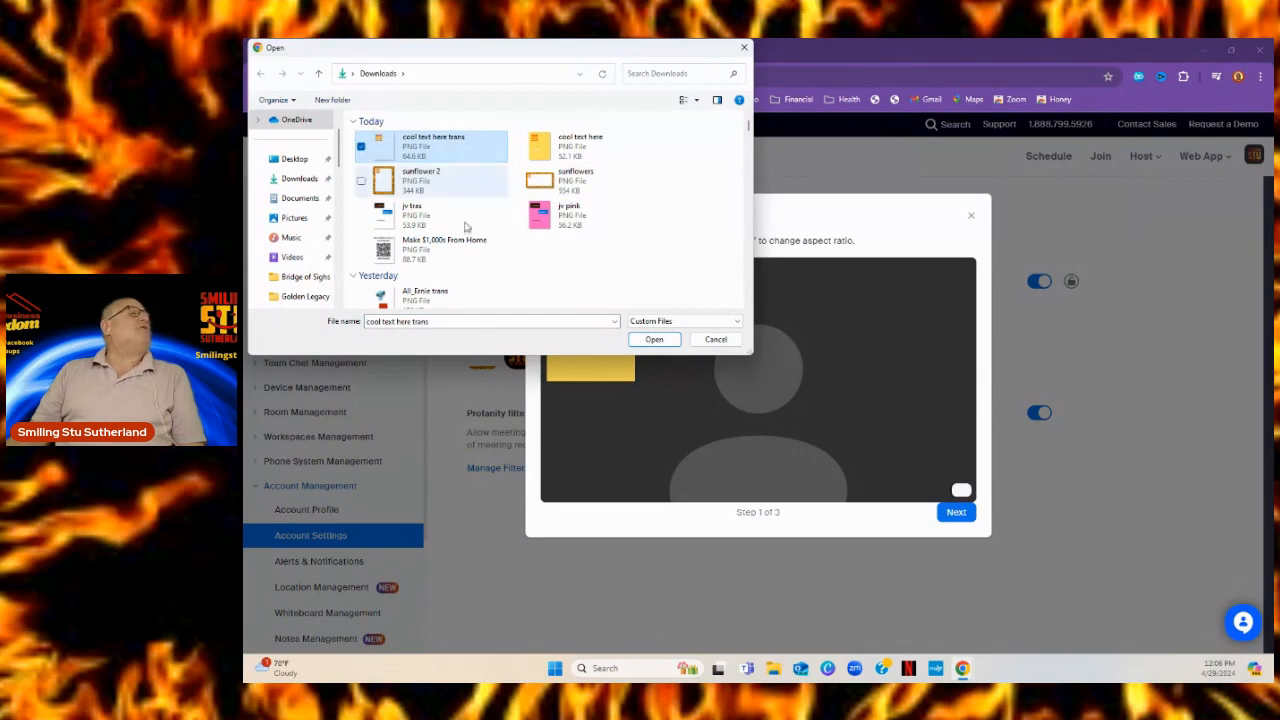
left_click(654, 339)
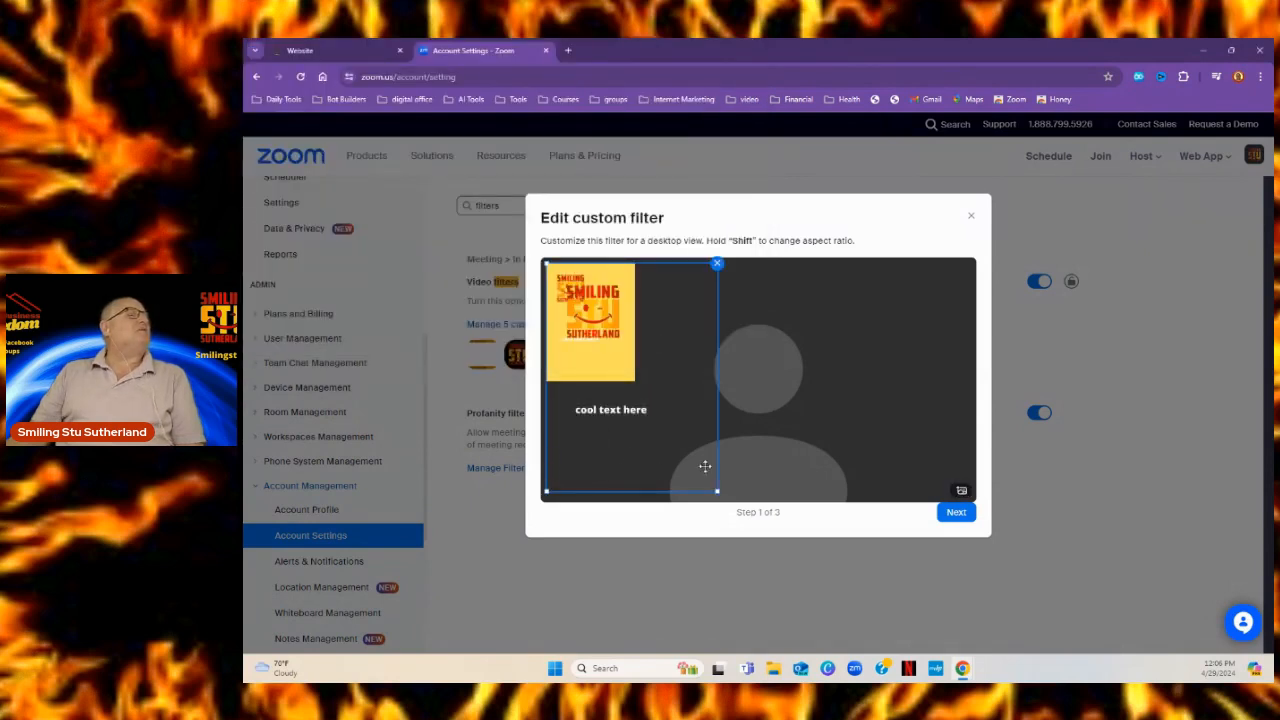
left_click_drag(668, 460, 781, 450)
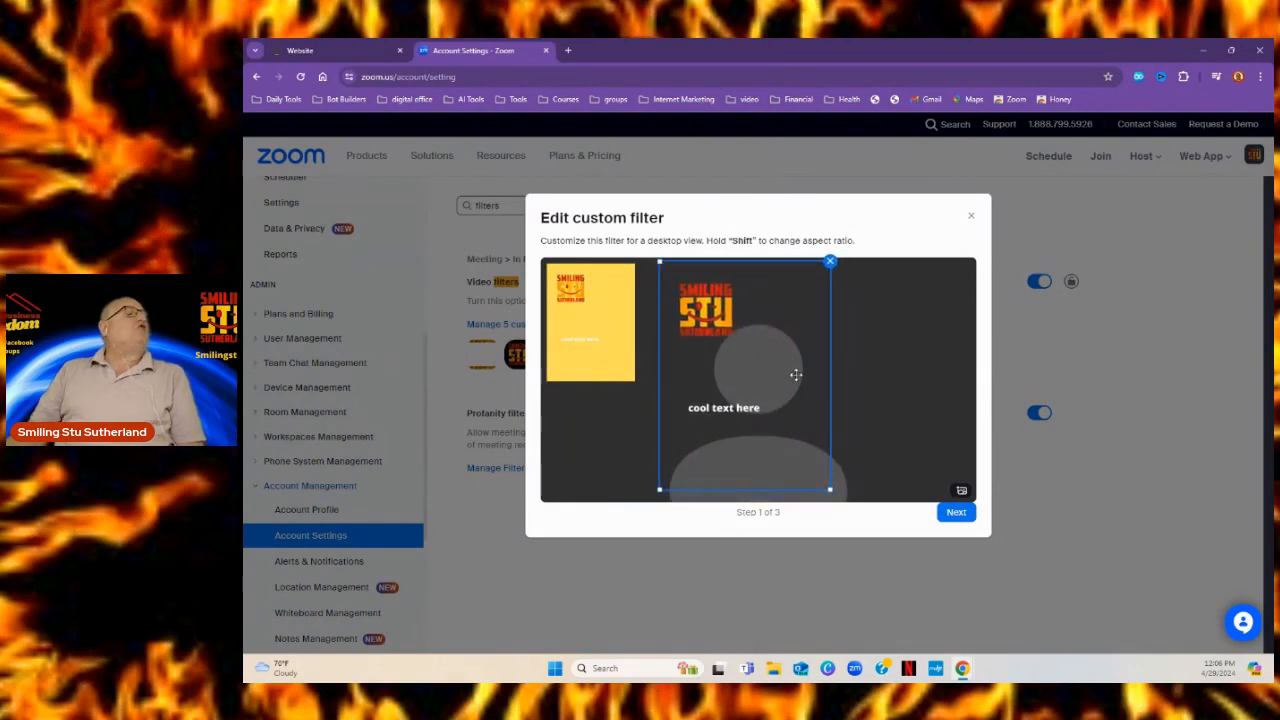
left_click_drag(778, 308, 716, 319)
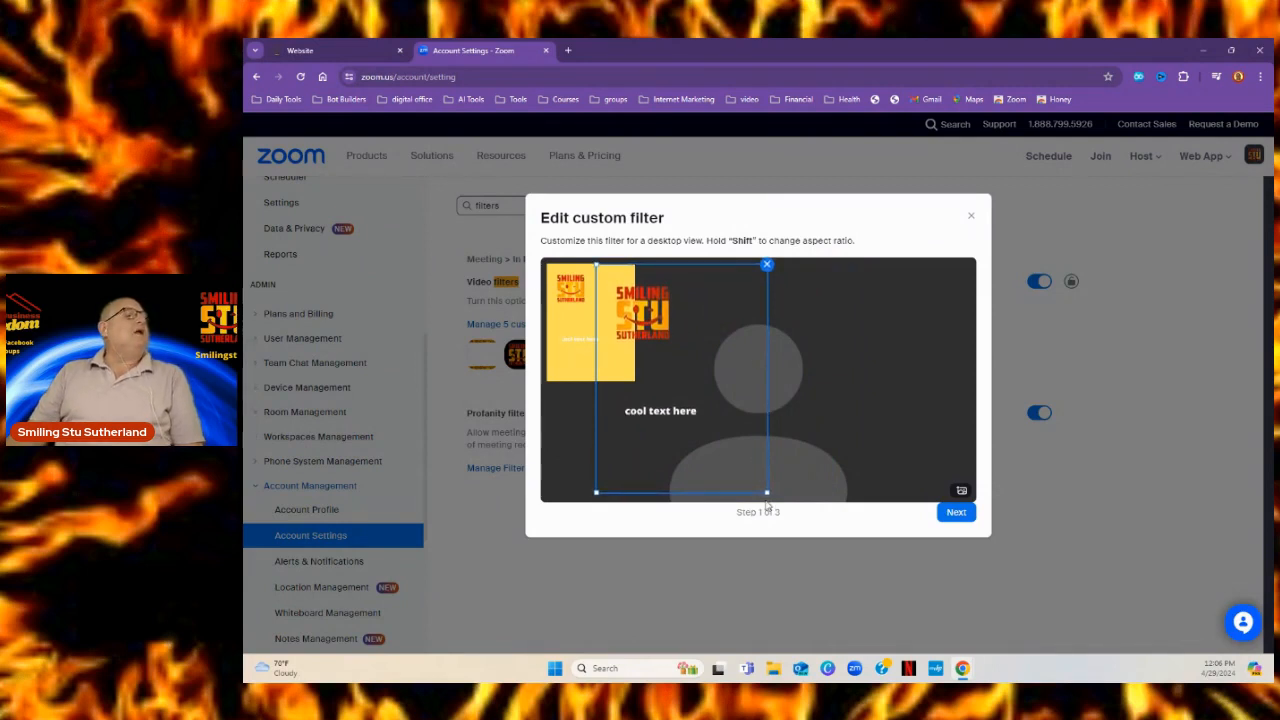
left_click_drag(766, 492, 684, 381)
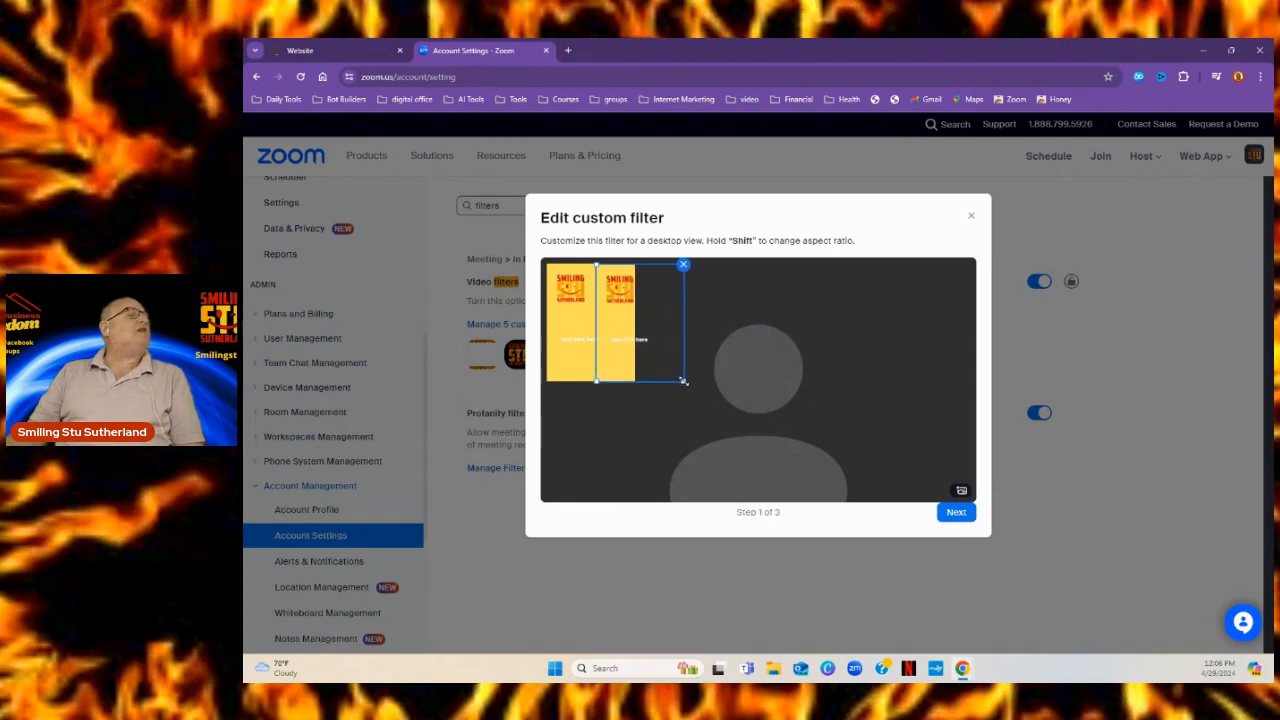
- Move the transparent logo image to the upper-right corner of the filter preview and deselect it
left_click(613, 454)
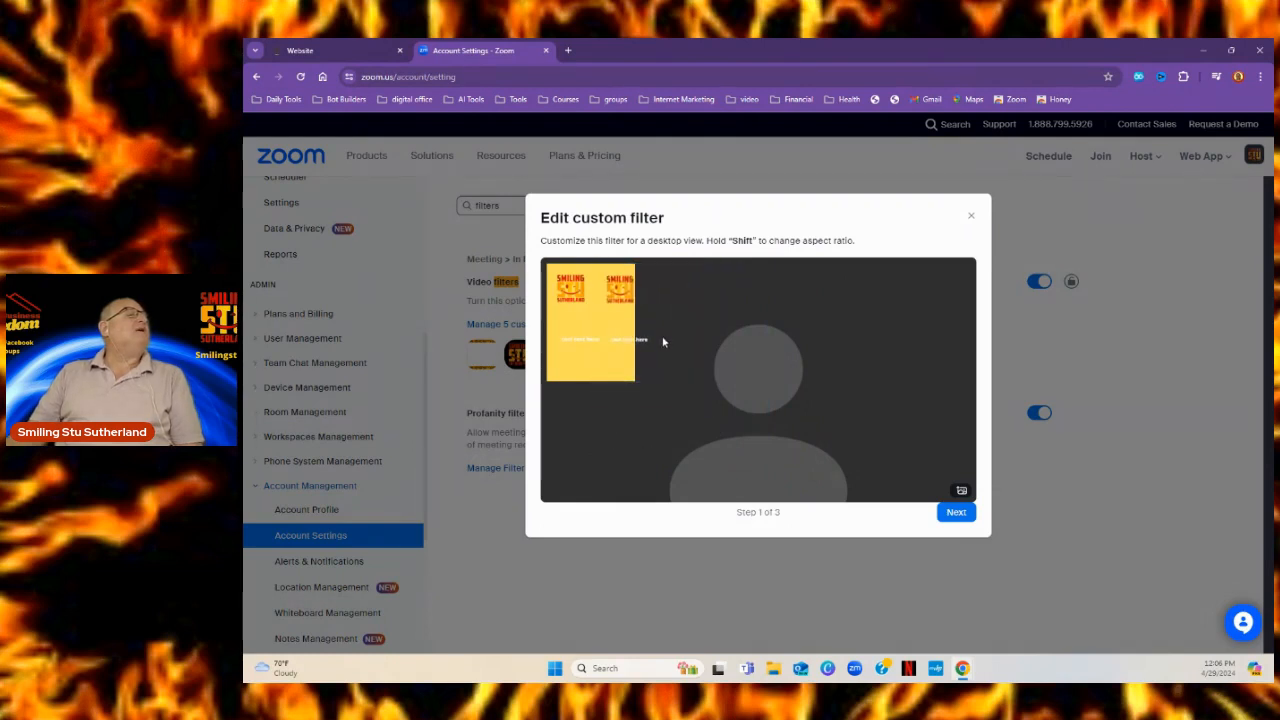
left_click(642, 331)
left_click_drag(642, 328, 925, 330)
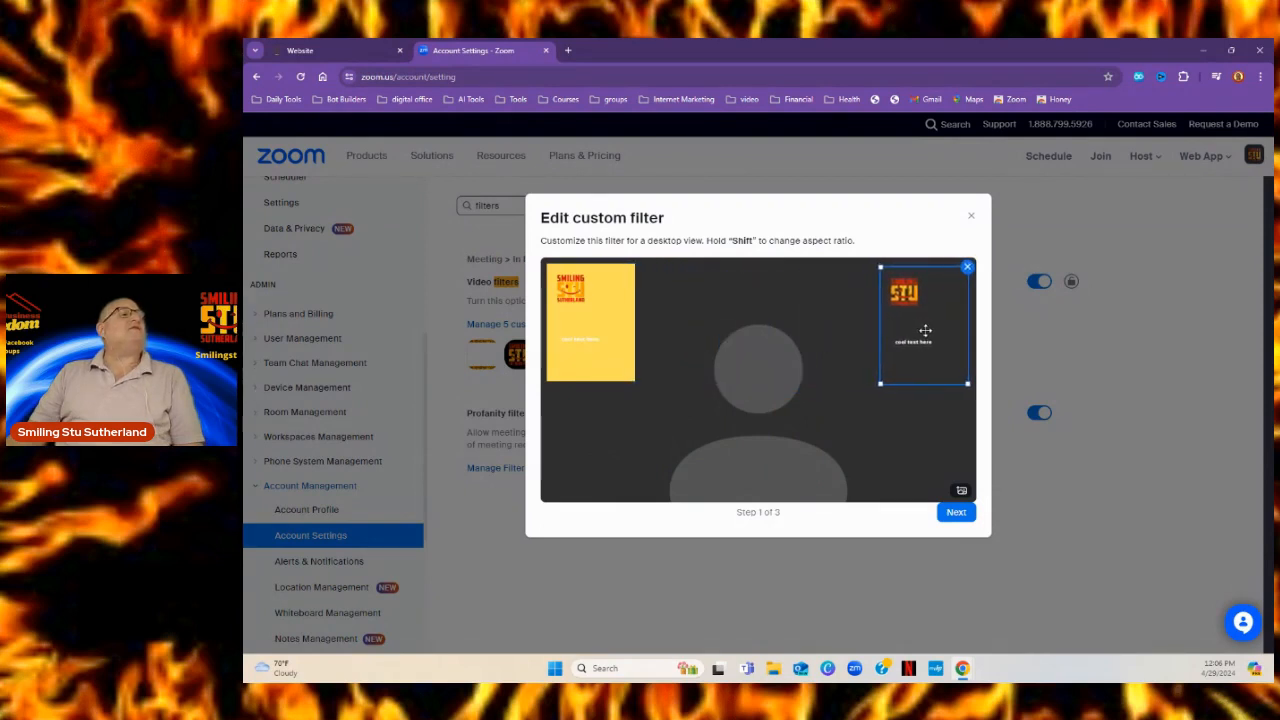
left_click(861, 429)
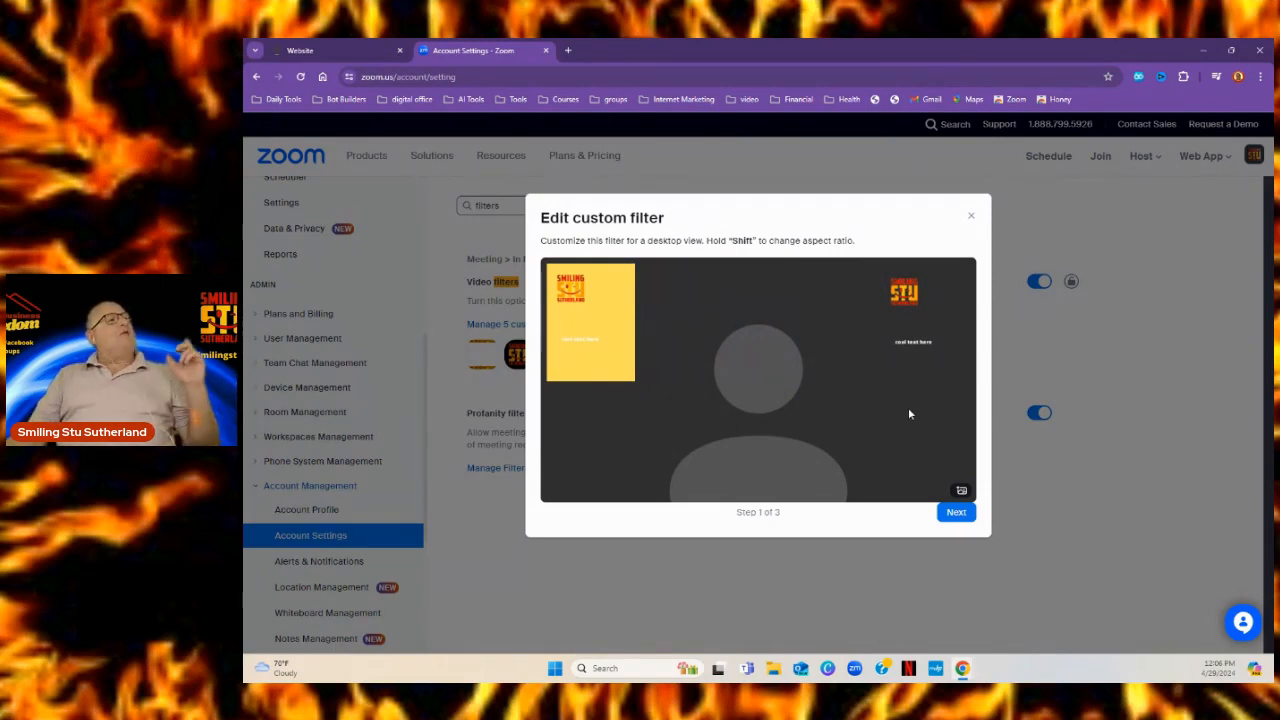
- For the filter's mobile view, shrink the transparent logo image into the upper-right corner and the yellow image into the upper-left corner
left_click(956, 512)
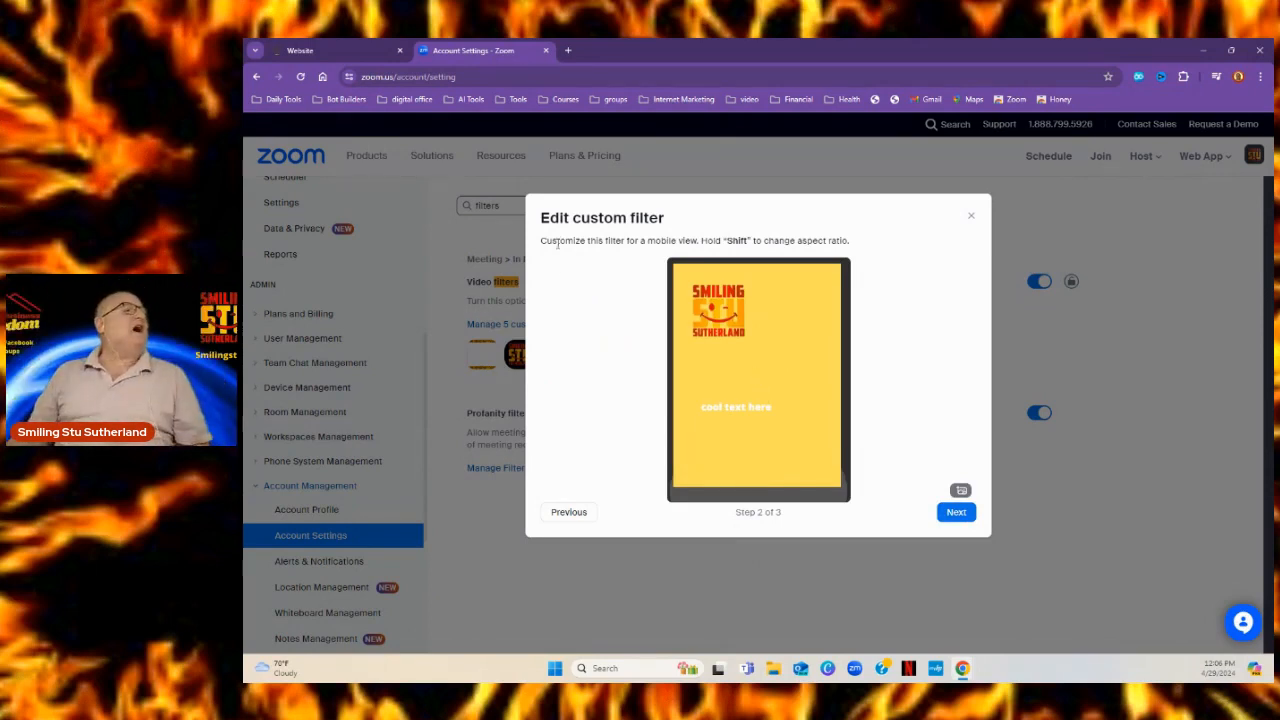
left_click(757, 369)
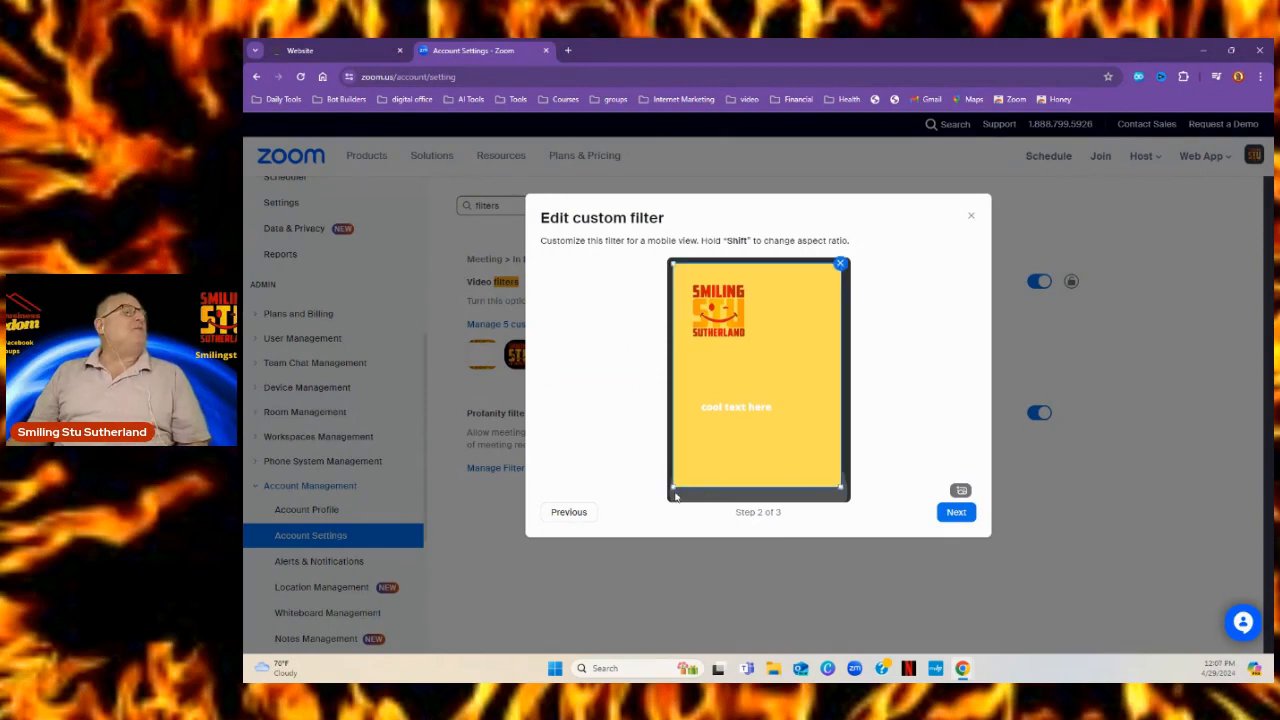
left_click_drag(673, 489, 798, 408)
left_click(822, 466)
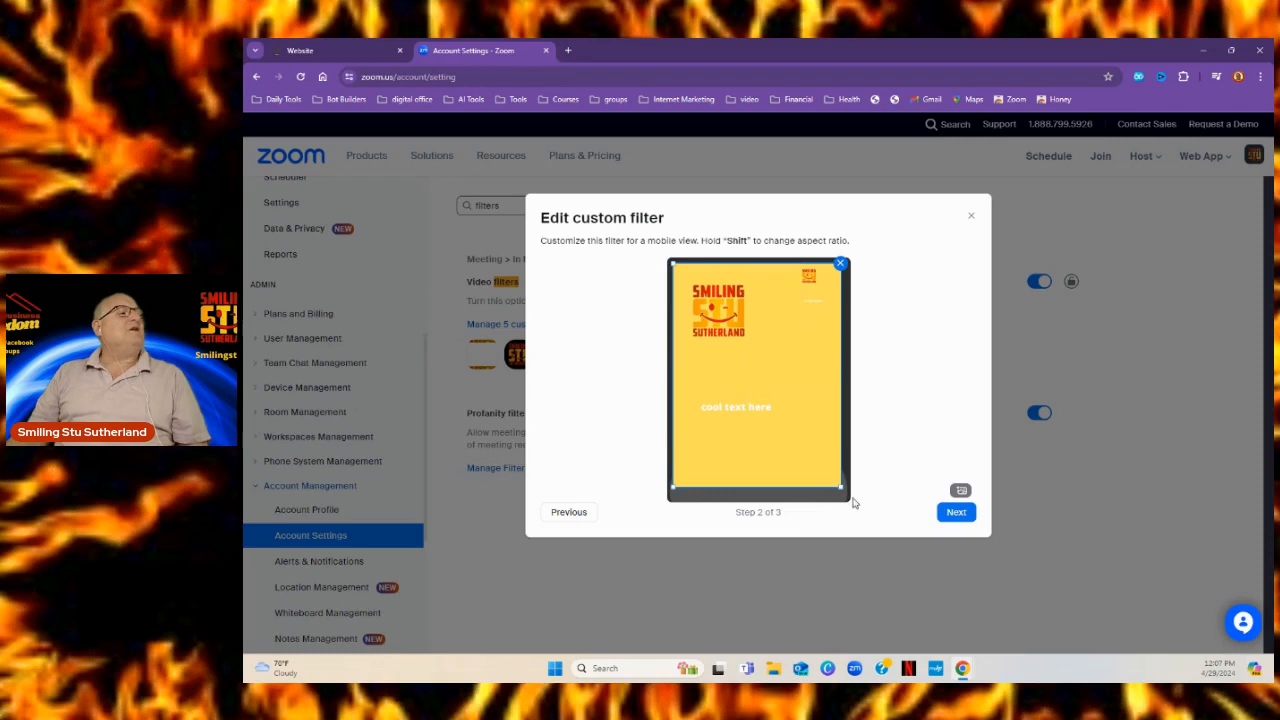
left_click_drag(838, 485, 733, 326)
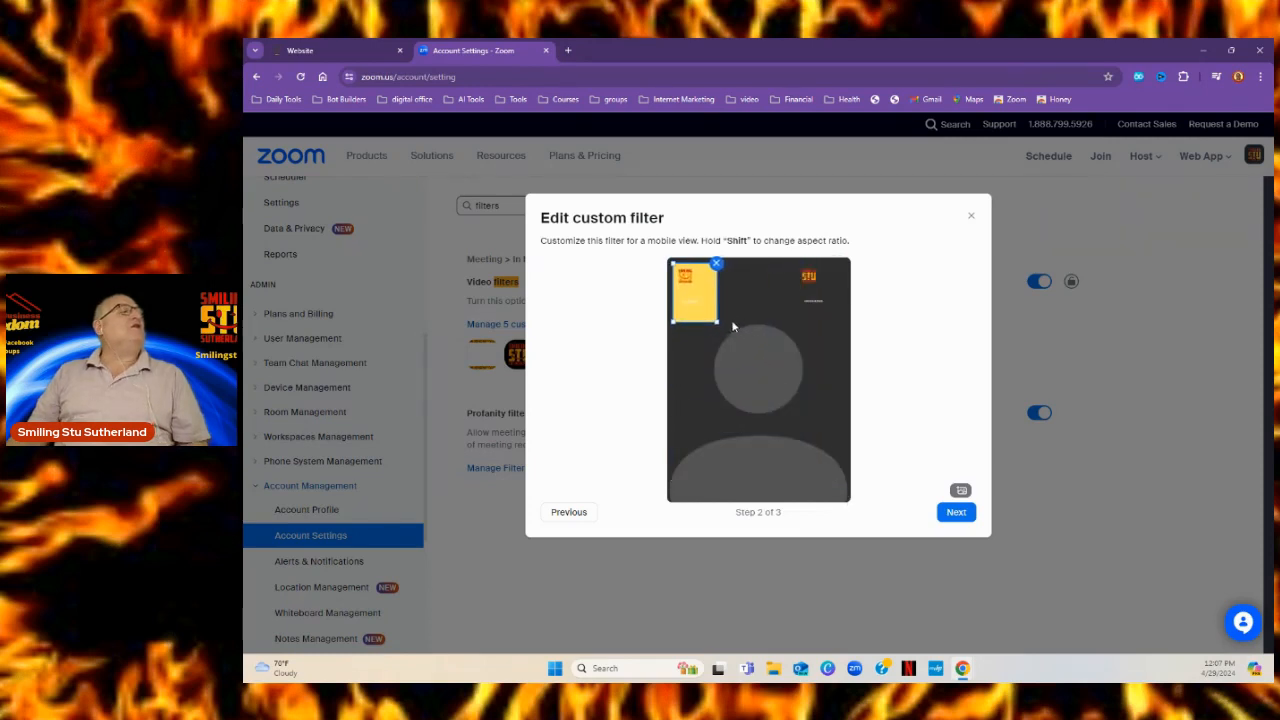
- Try the transparent logo image beside the yellow one in the mobile preview, and move it back to the upper-right corner
left_click(814, 290)
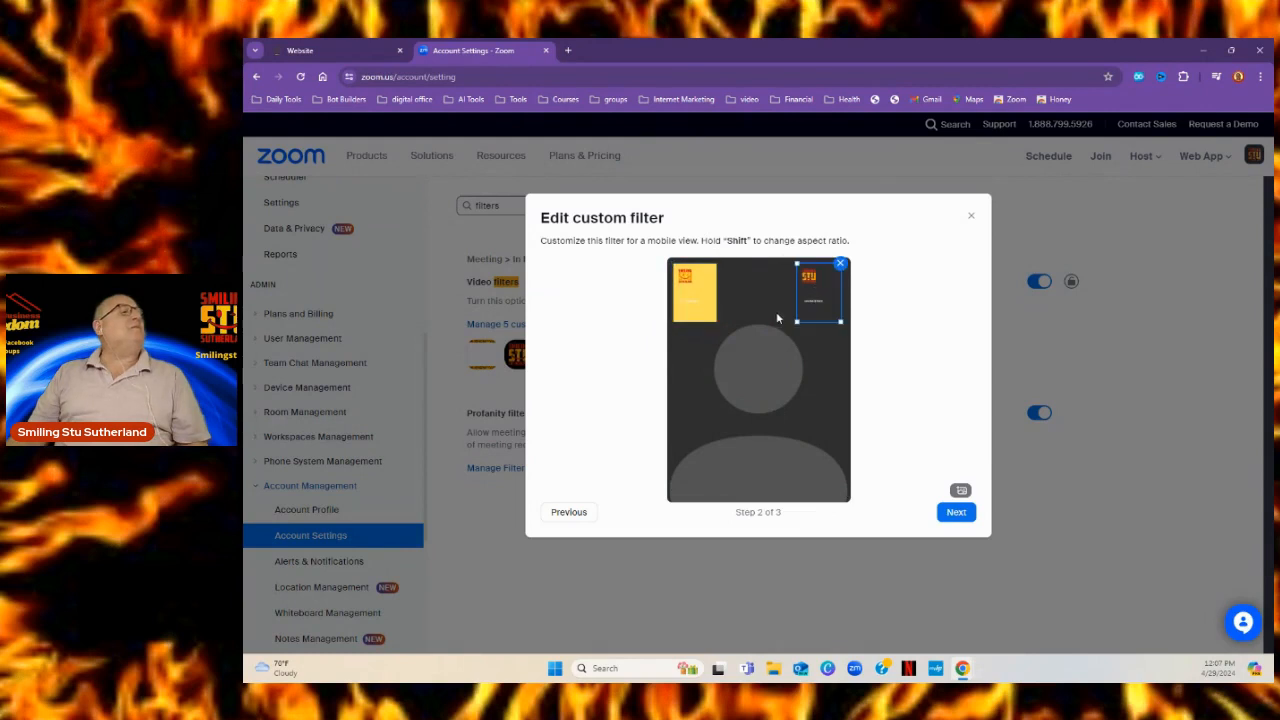
left_click_drag(822, 295, 734, 286)
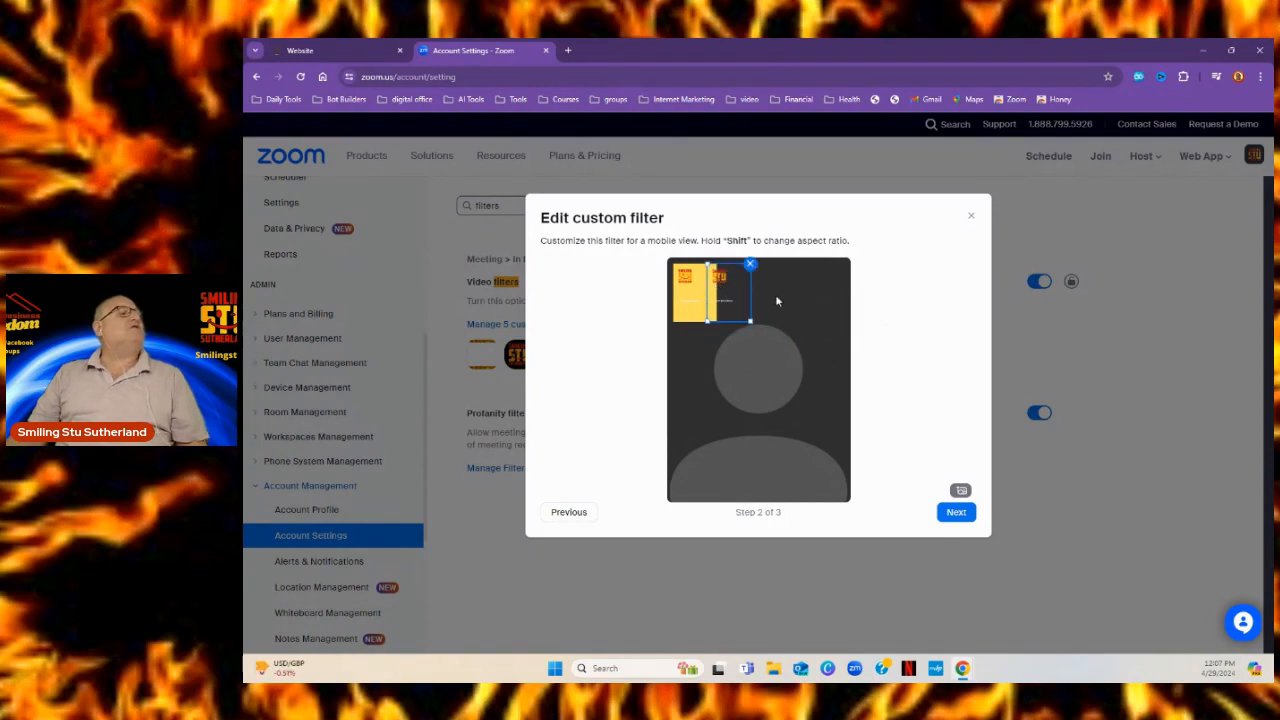
left_click_drag(729, 292, 818, 294)
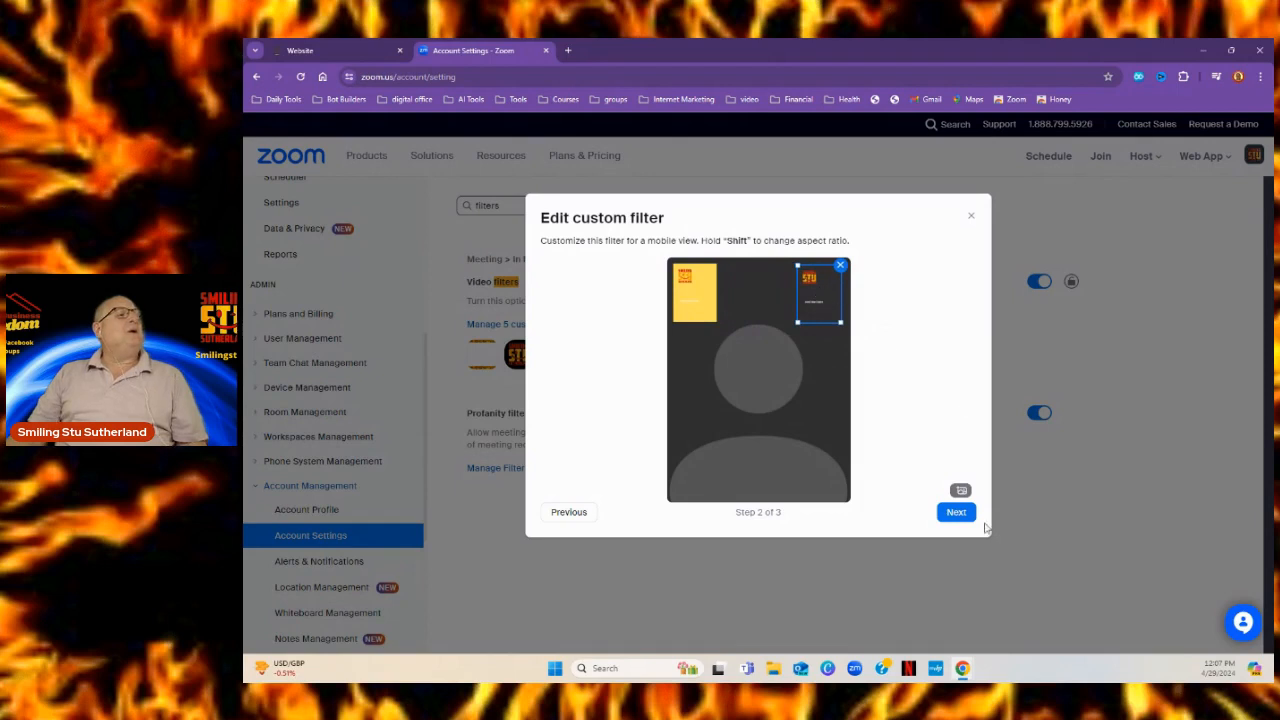
- Accept the mobile layout and save the custom filter under the name "cool text here"
left_click(956, 513)
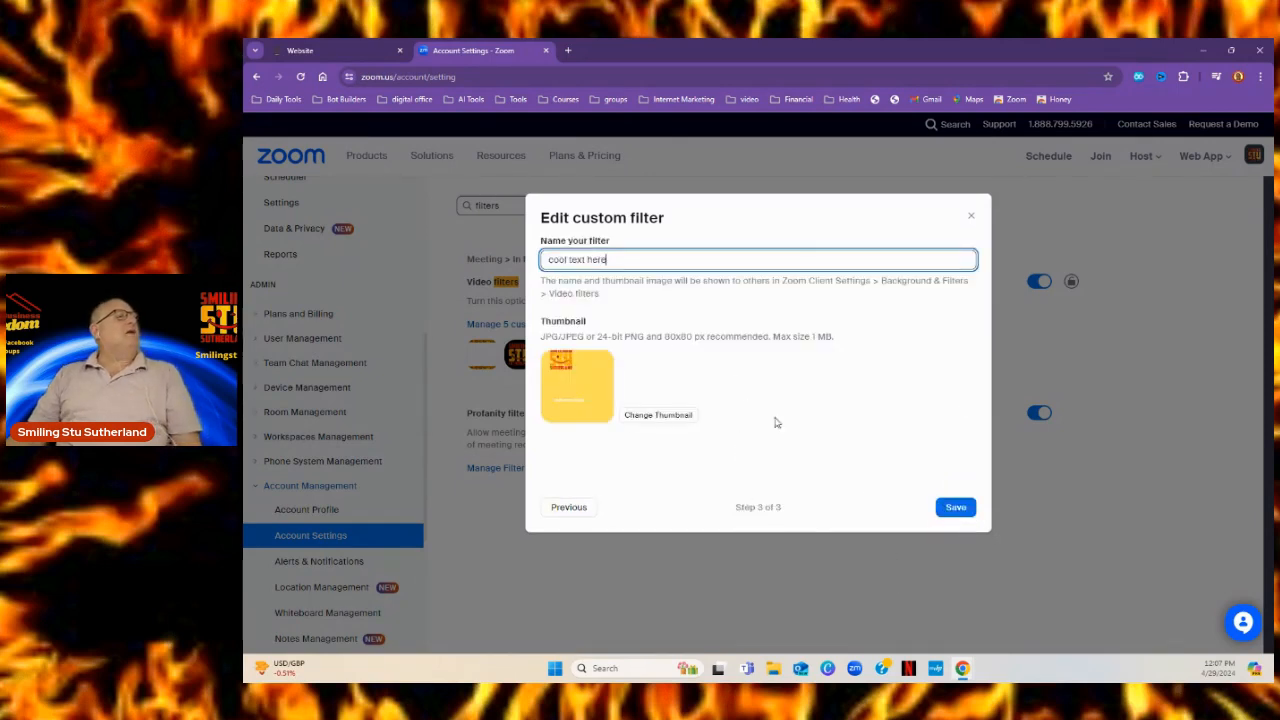
left_click(956, 509)
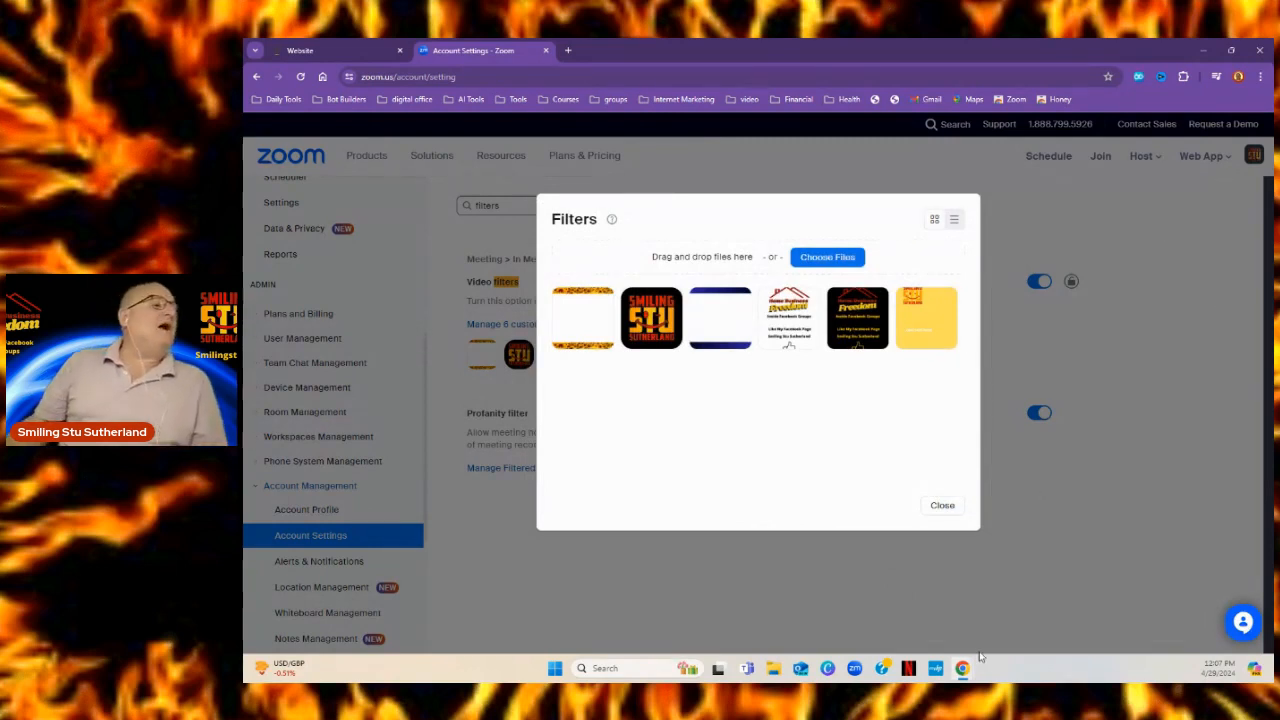
- Switch to the Zoom Workplace desktop app, start a new meeting and maximize its window
left_click(855, 672)
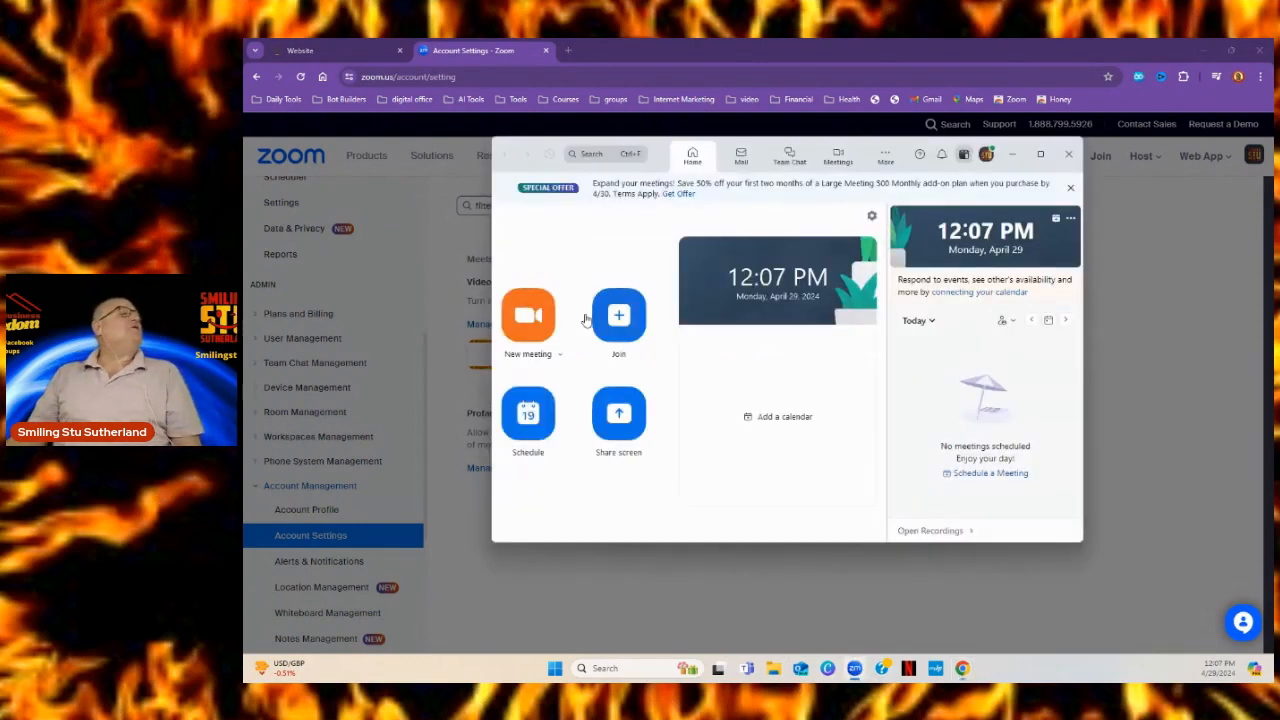
left_click(529, 315)
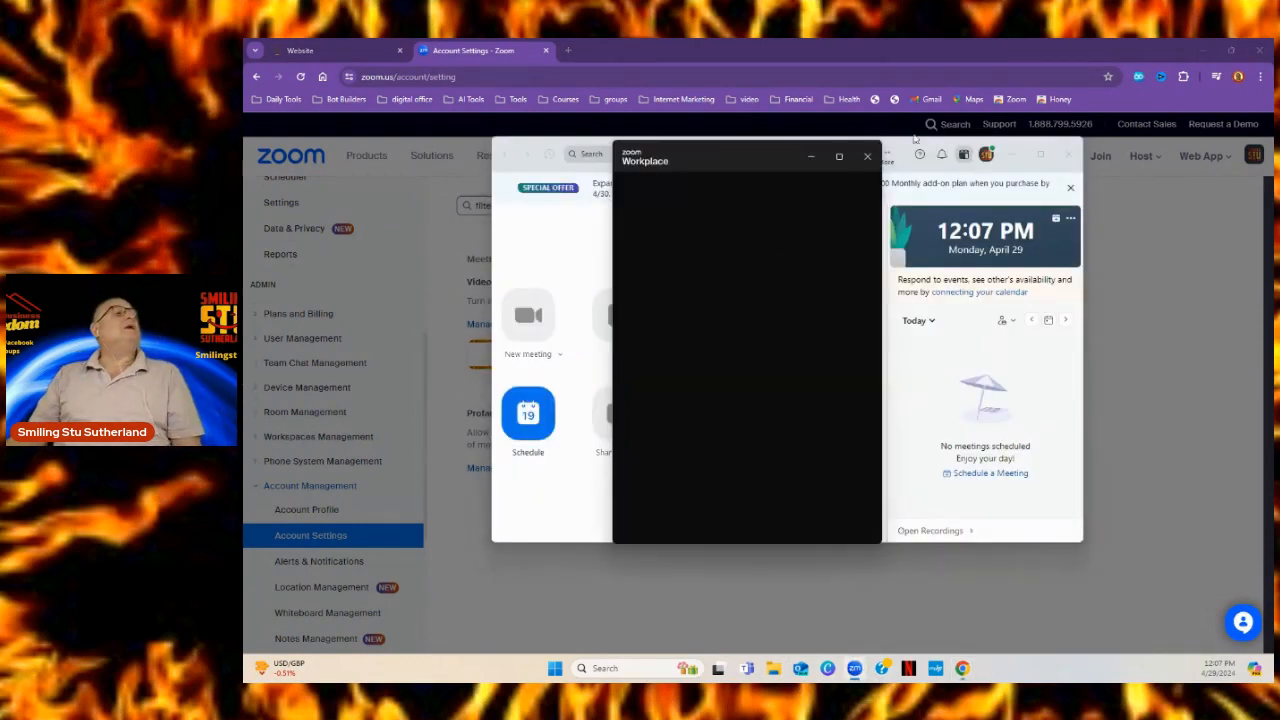
left_click(839, 156)
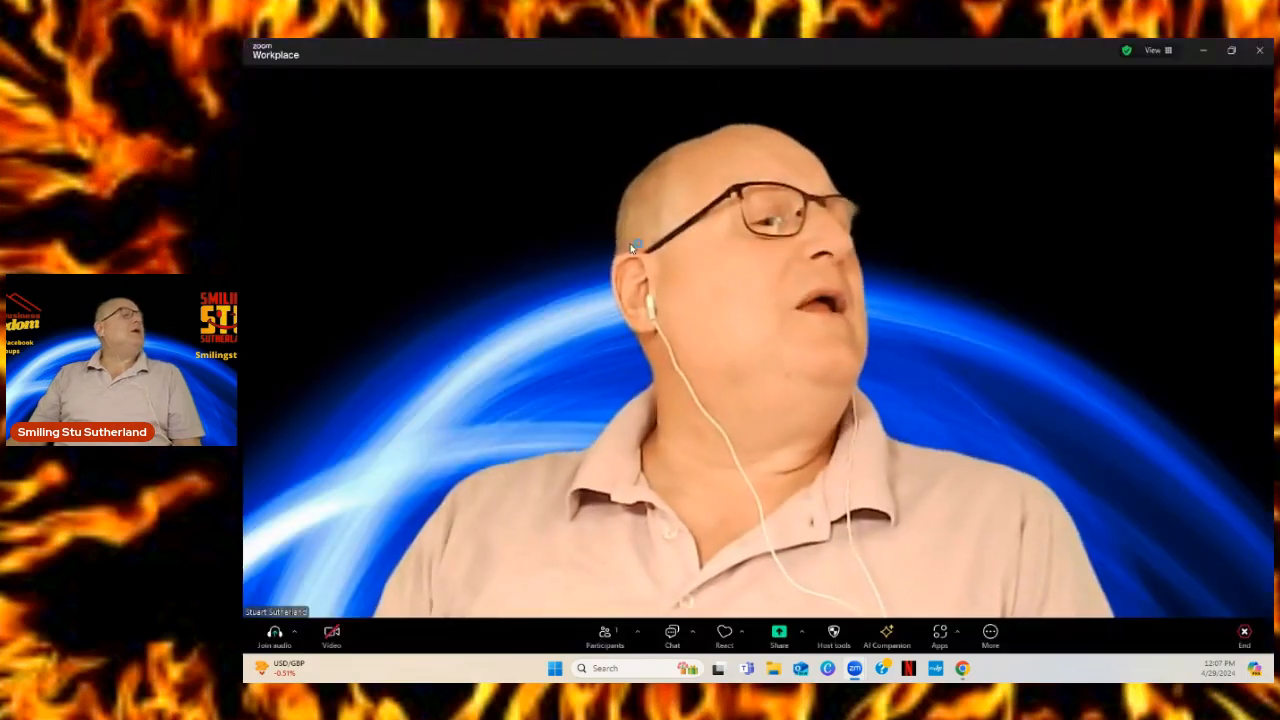
- Apply the yellow "cool text here" video filter to the meeting camera and close the settings
left_click(354, 632)
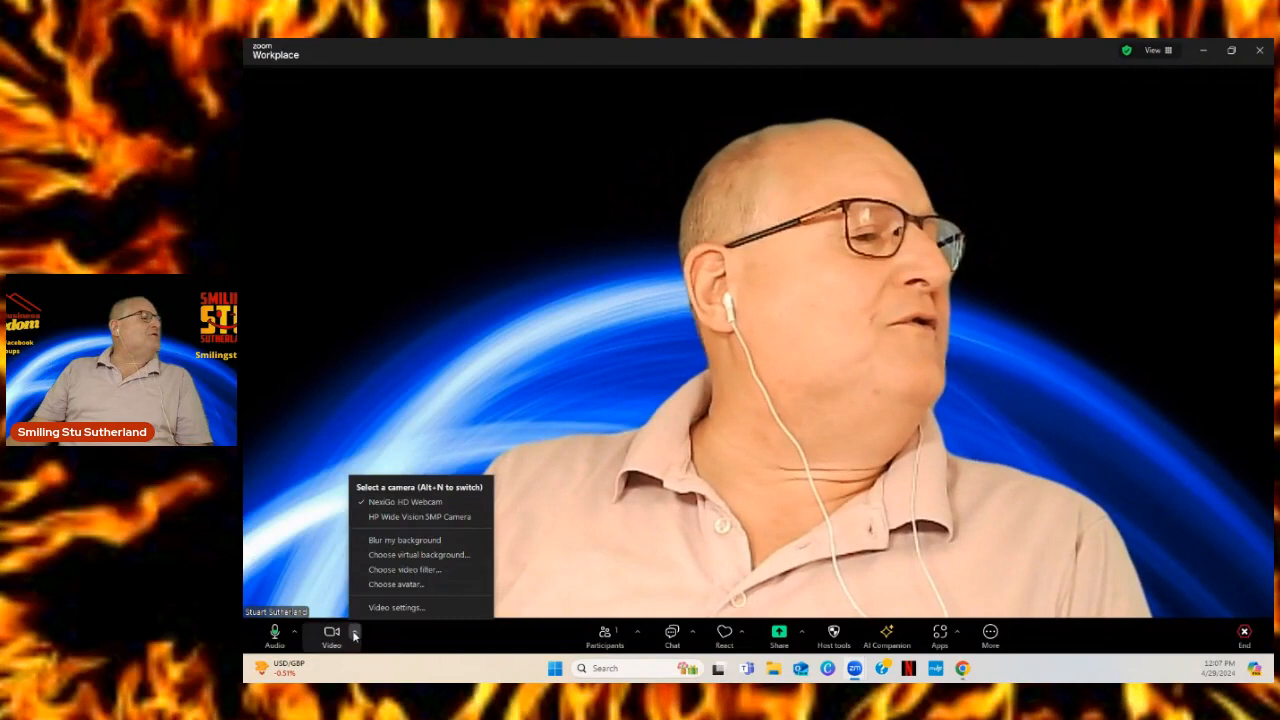
left_click(395, 569)
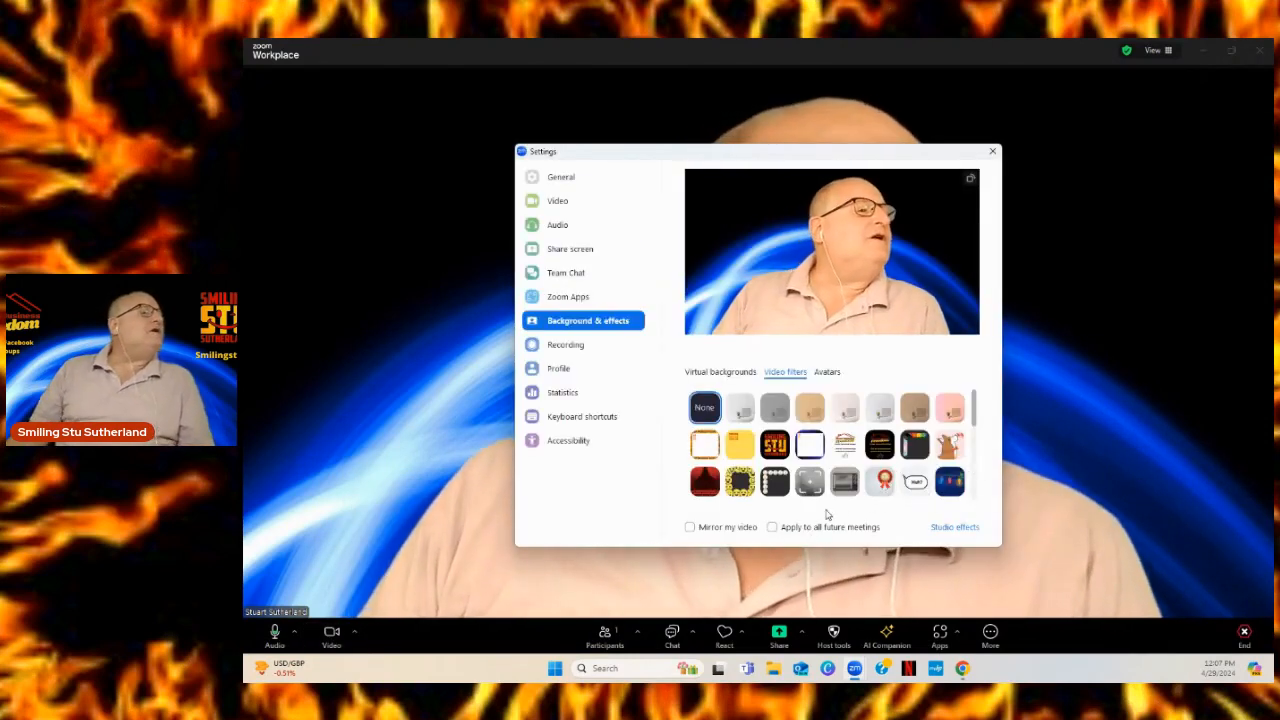
left_click(741, 446)
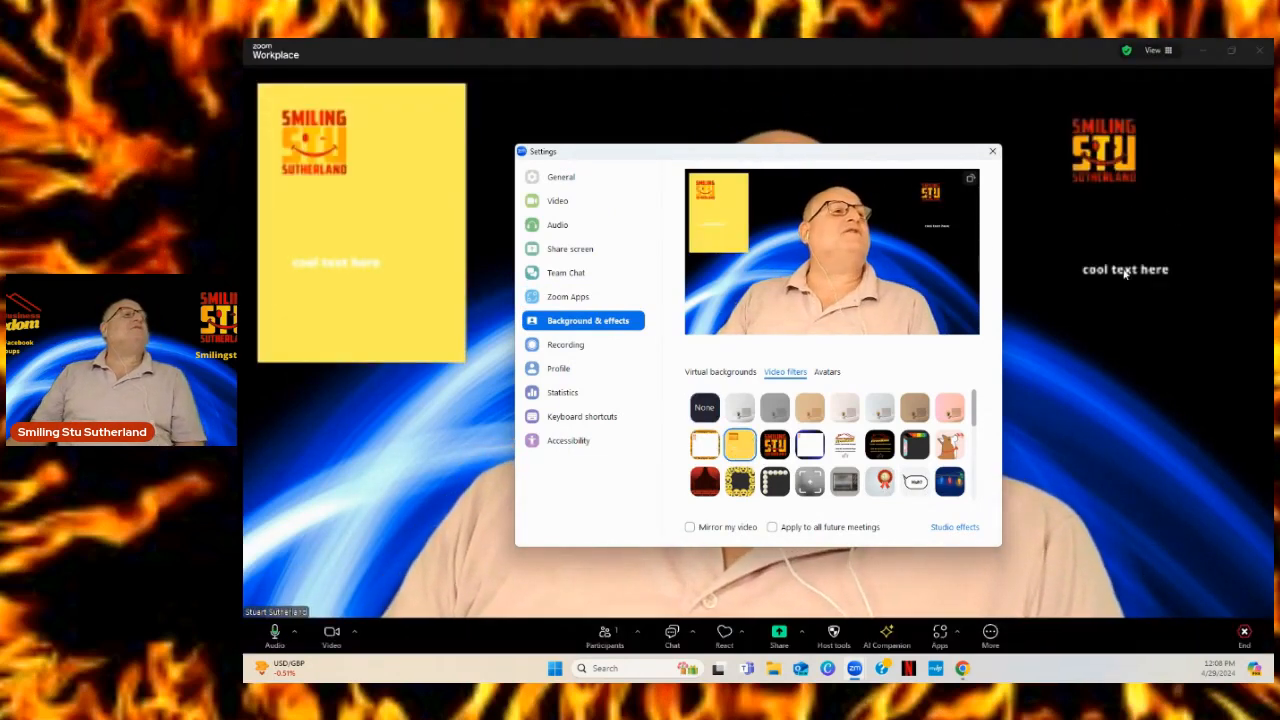
left_click(992, 152)
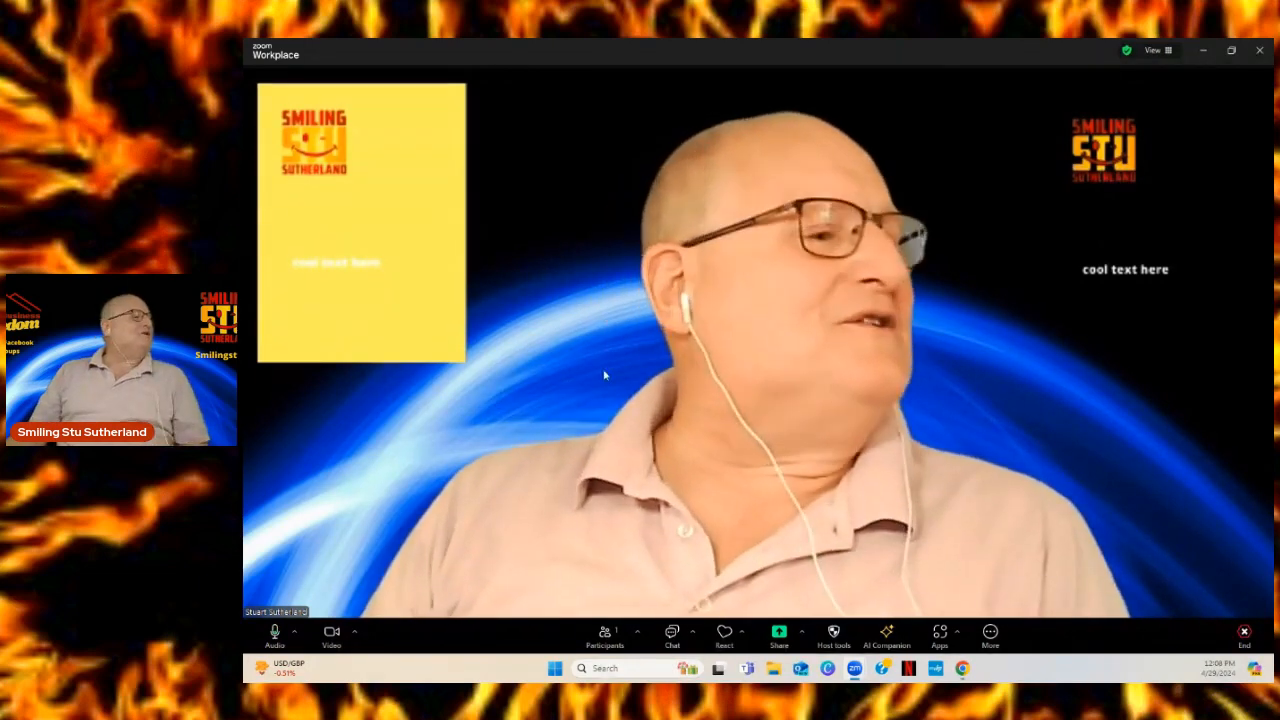
- Change the meeting's video filter to the black STU logo filter and close the settings
left_click(355, 636)
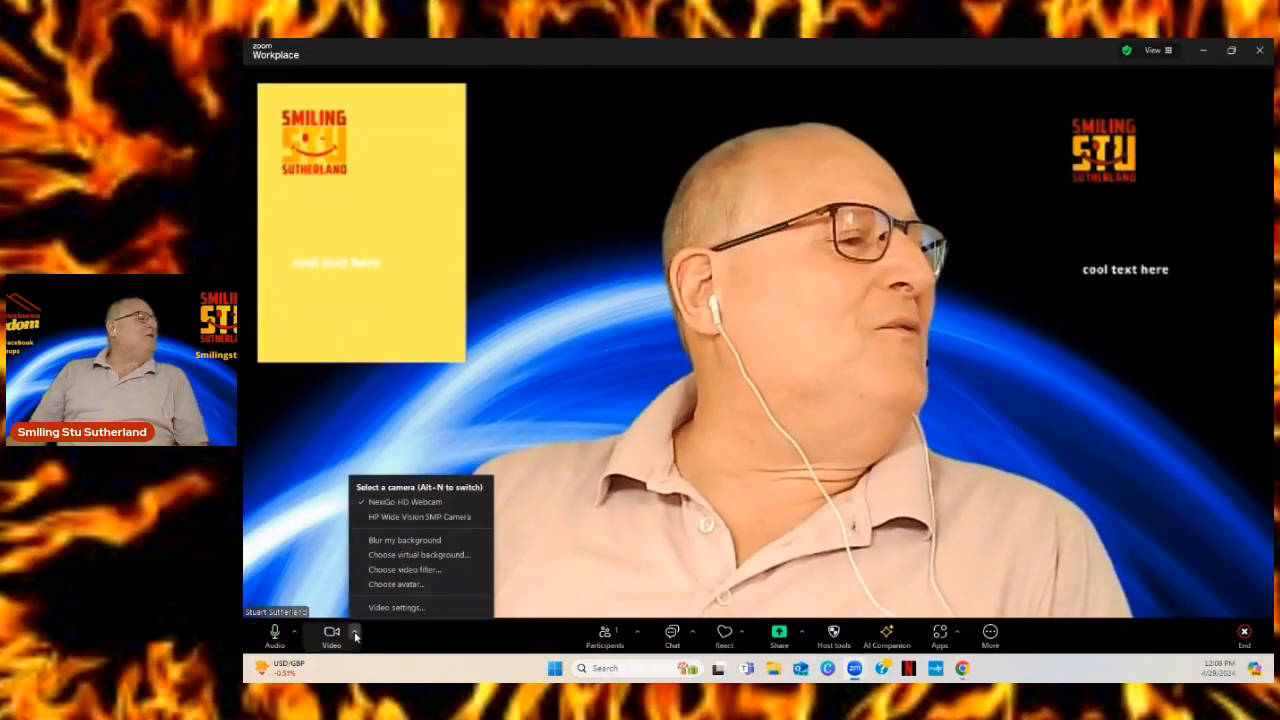
left_click(405, 570)
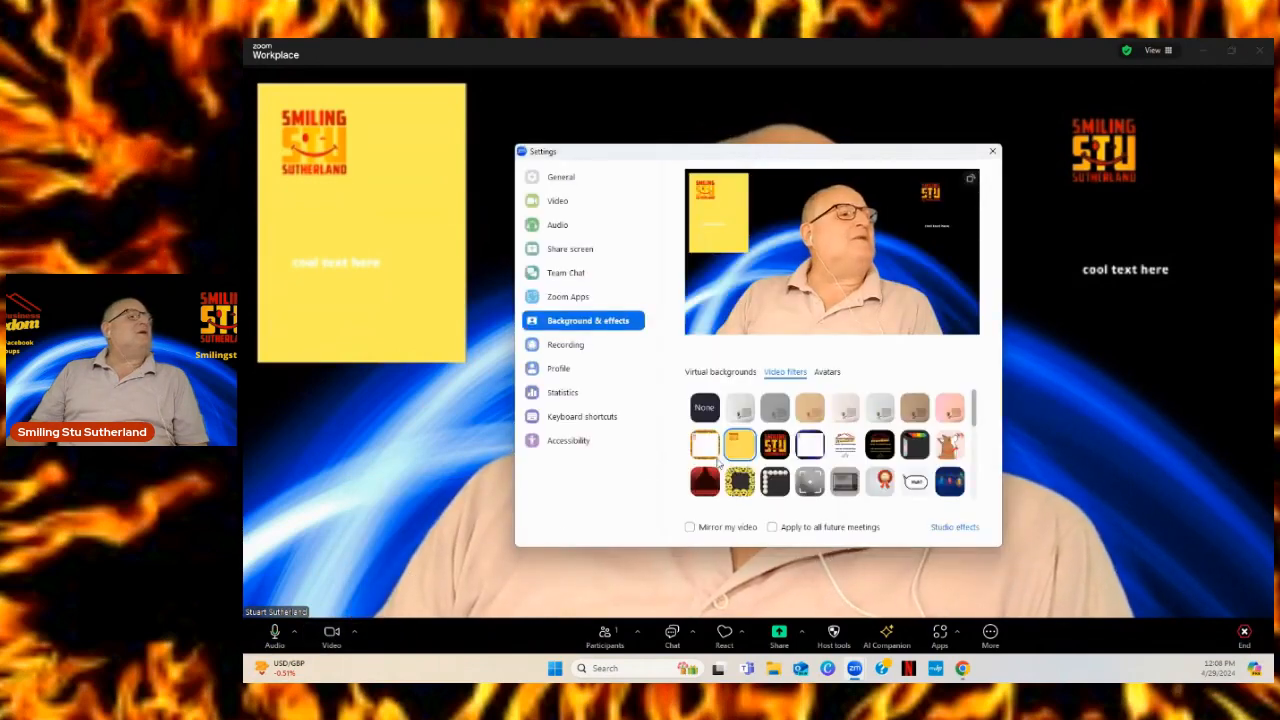
left_click(775, 445)
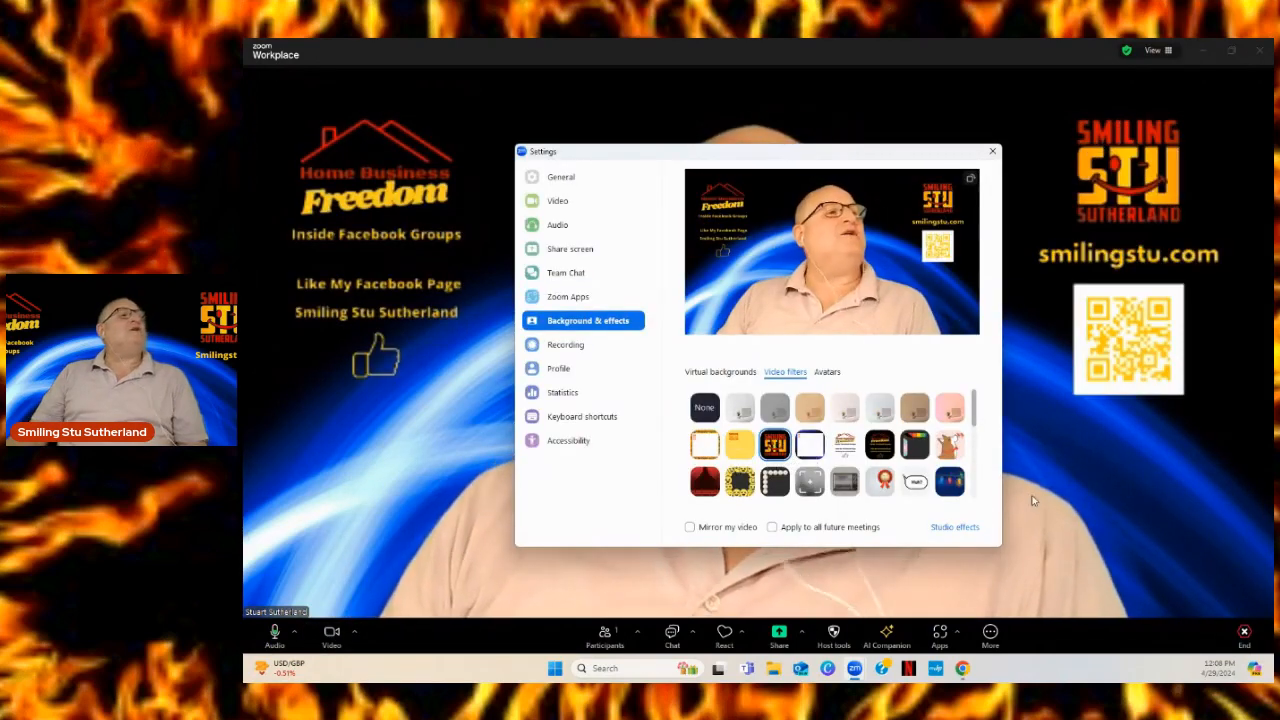
left_click(1143, 509)
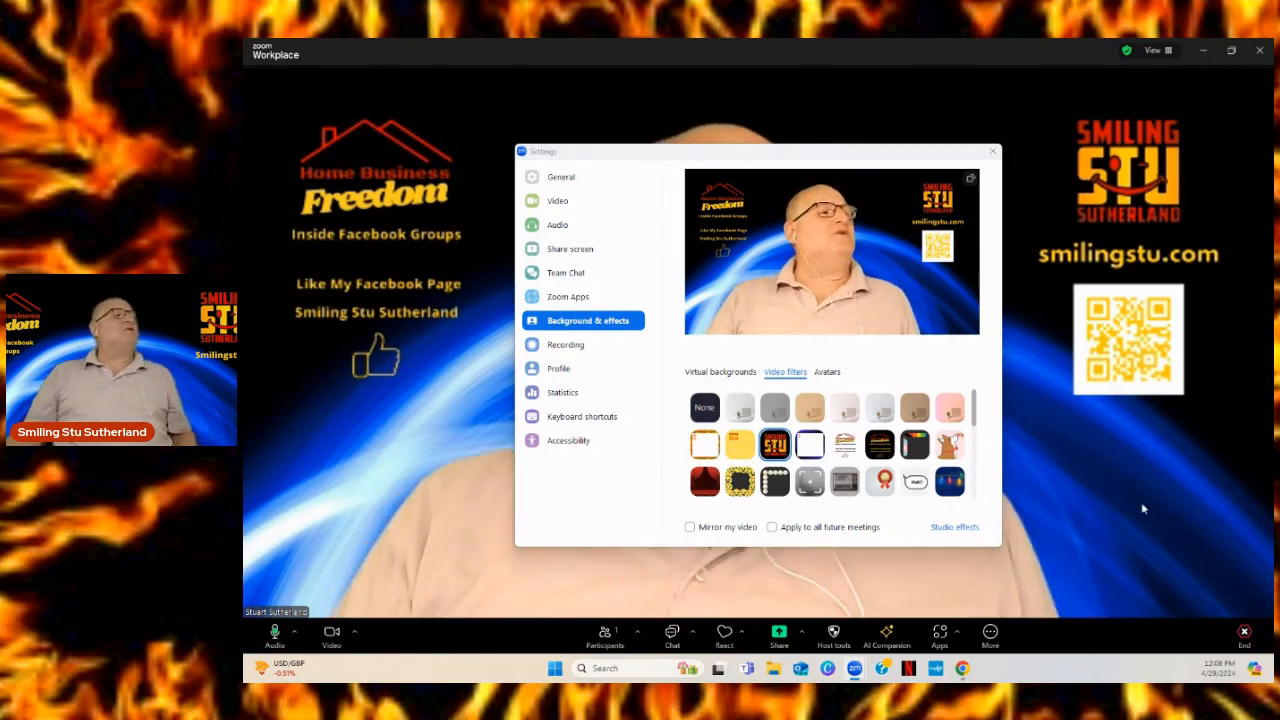
left_click(994, 153)
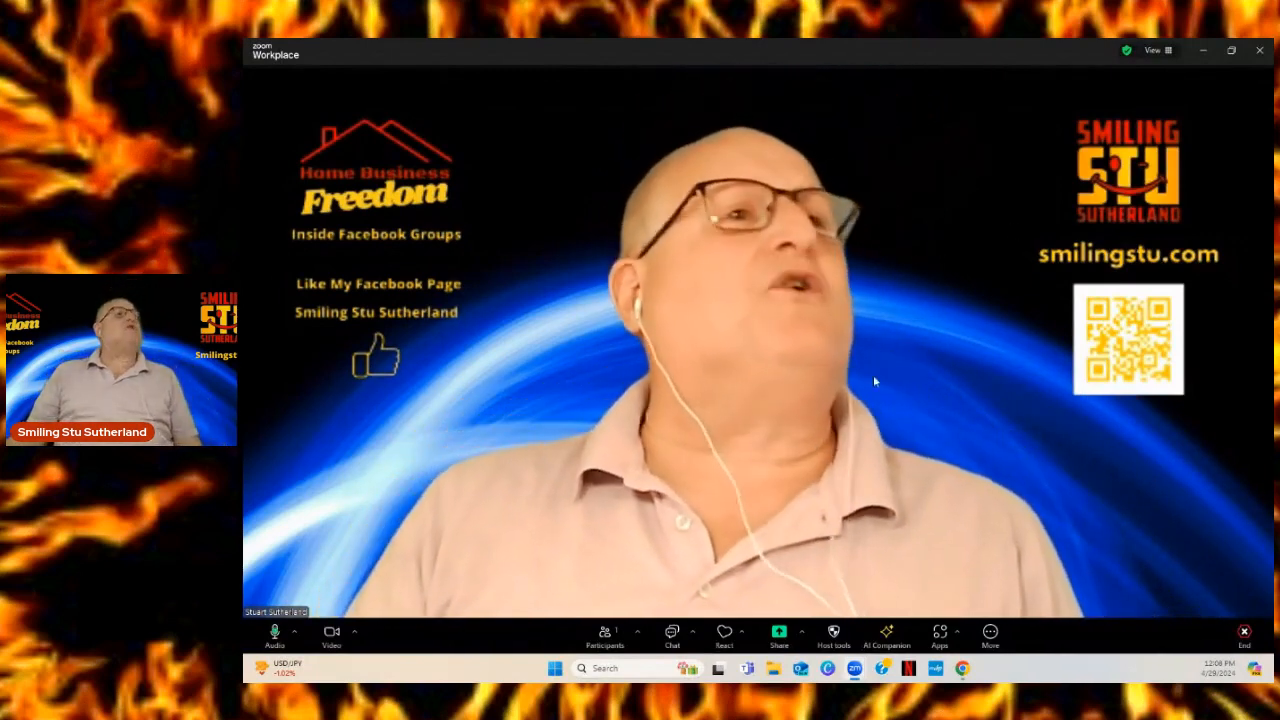
- End the meeting for all and close the Zoom Workplace window
left_click(1258, 55)
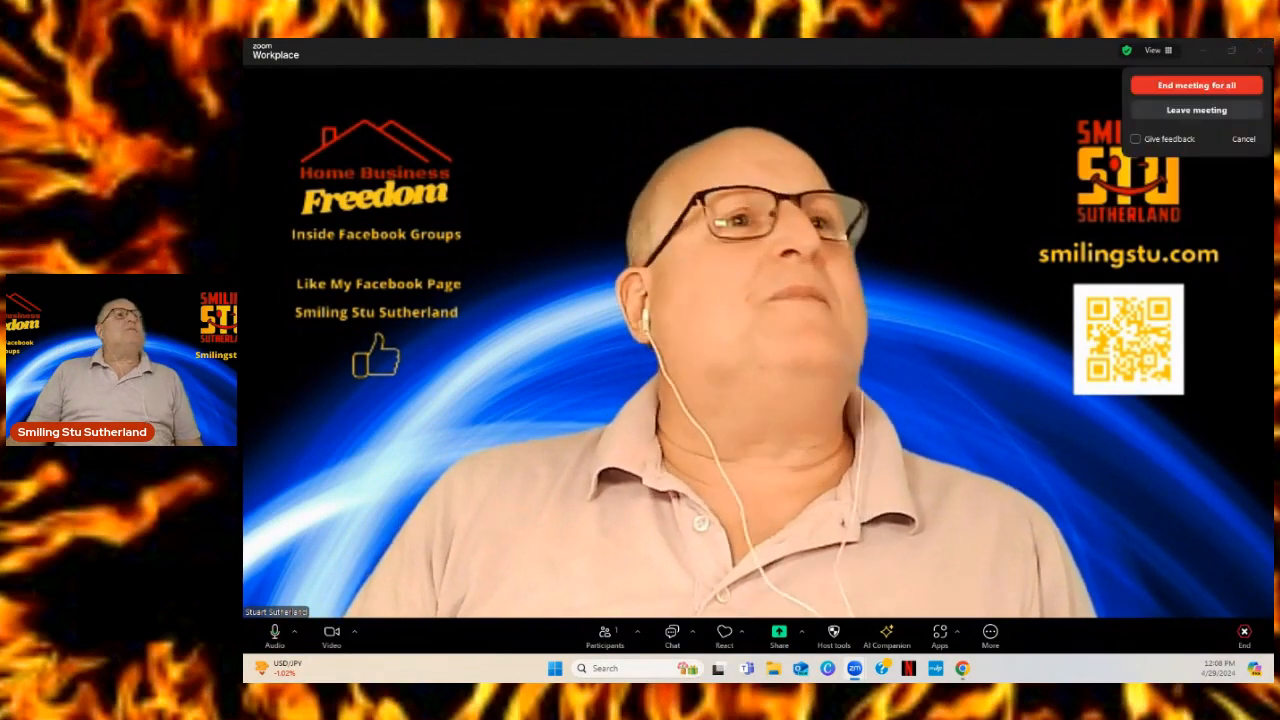
left_click(1180, 85)
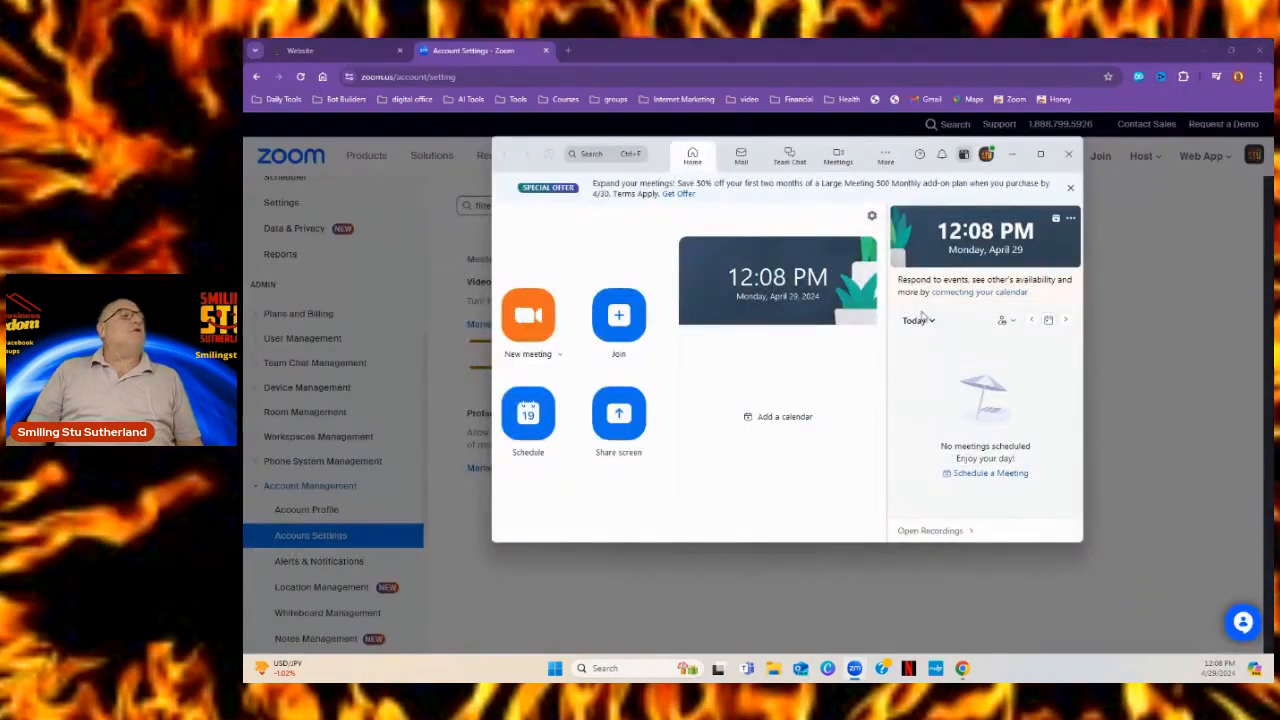
left_click(1068, 154)
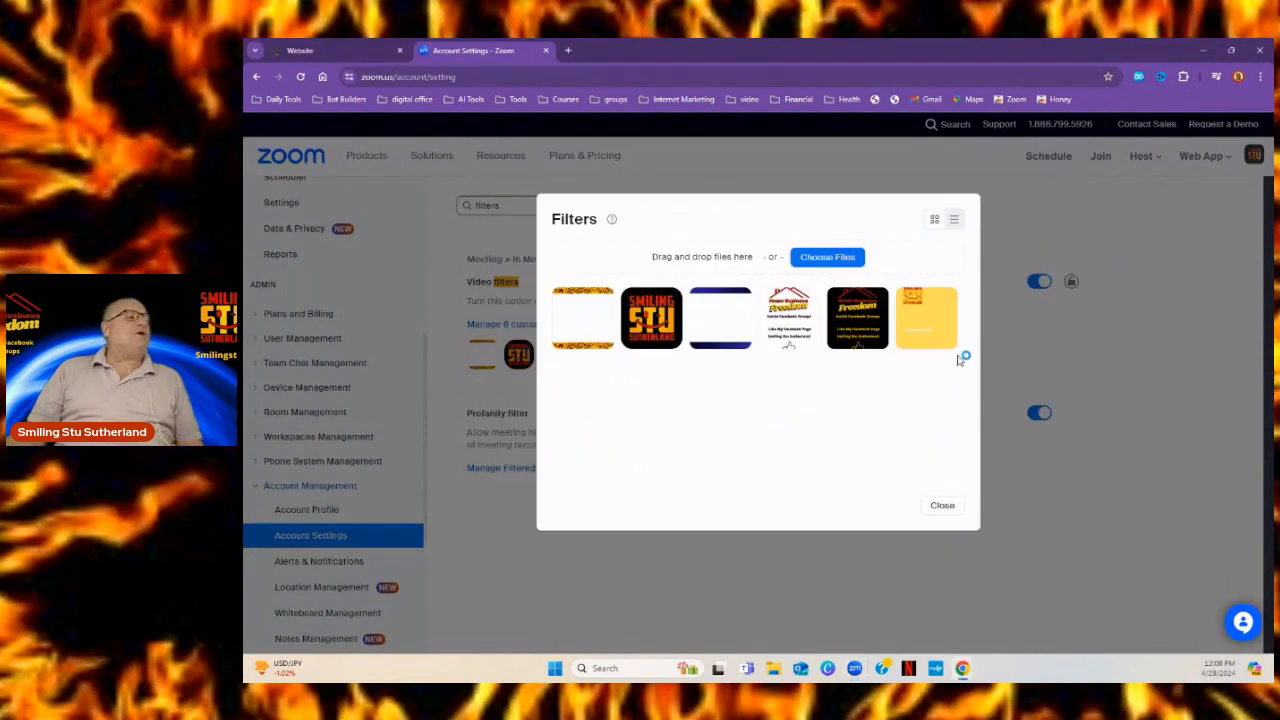
- Switch to Canva, maximize it, and create a Zoom Virtual Background design (1280 × 720 px) by starting a custom size with width 1280
left_click(828, 669)
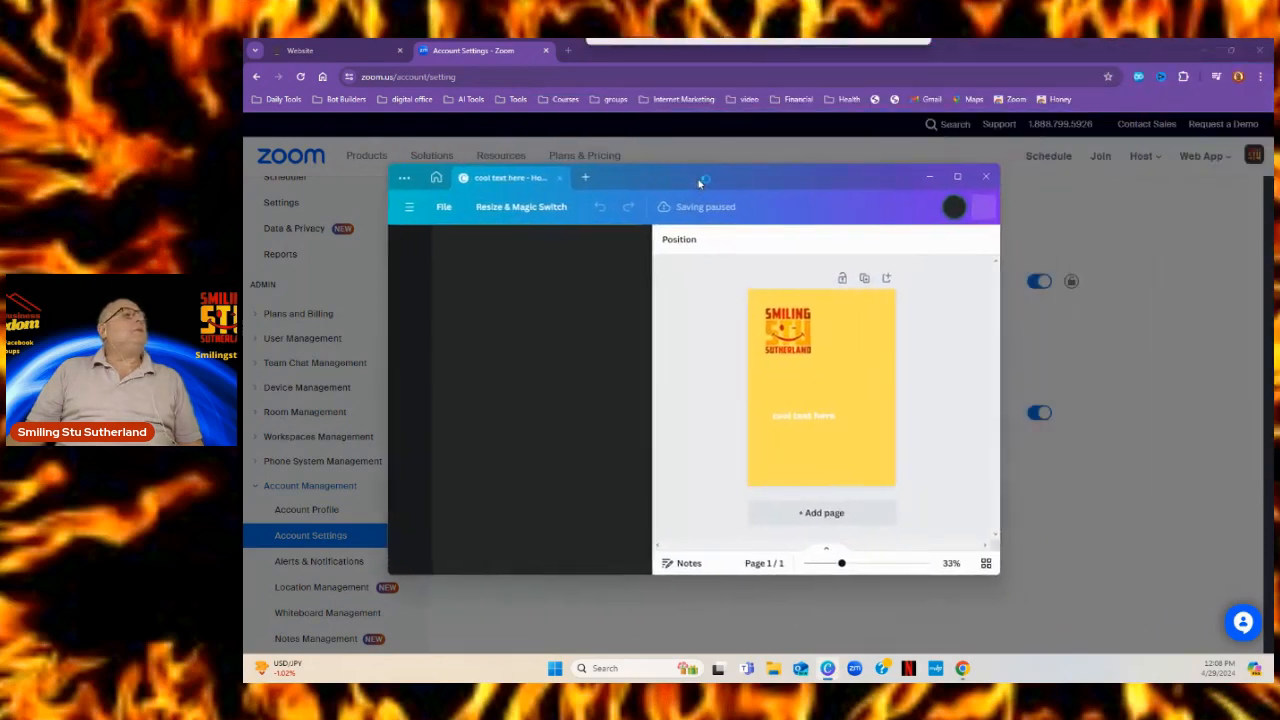
left_click(976, 177)
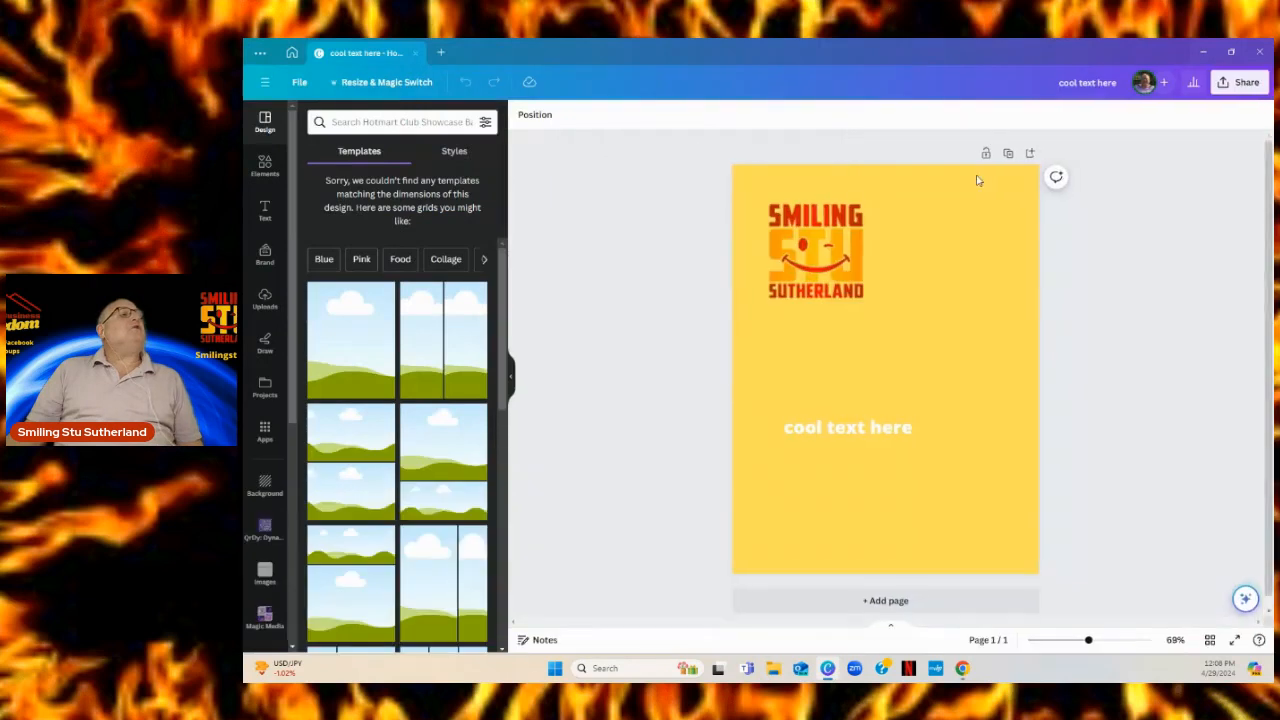
left_click(442, 53)
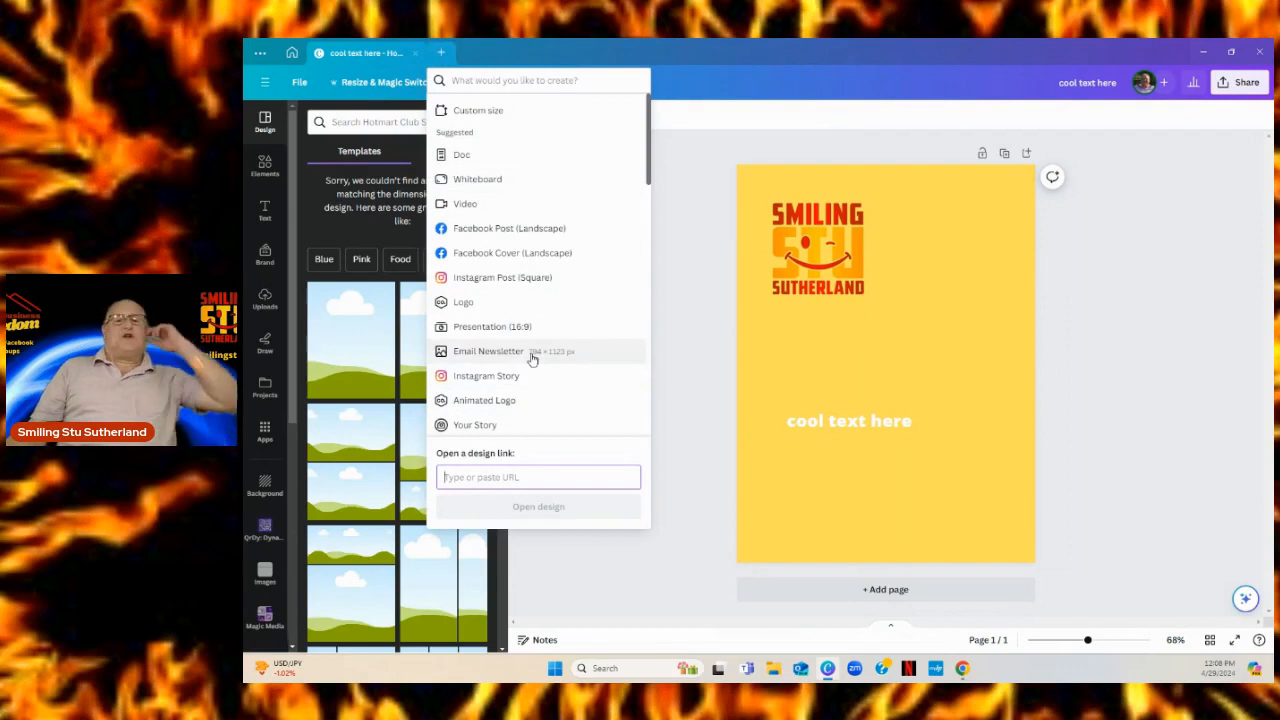
left_click(464, 113)
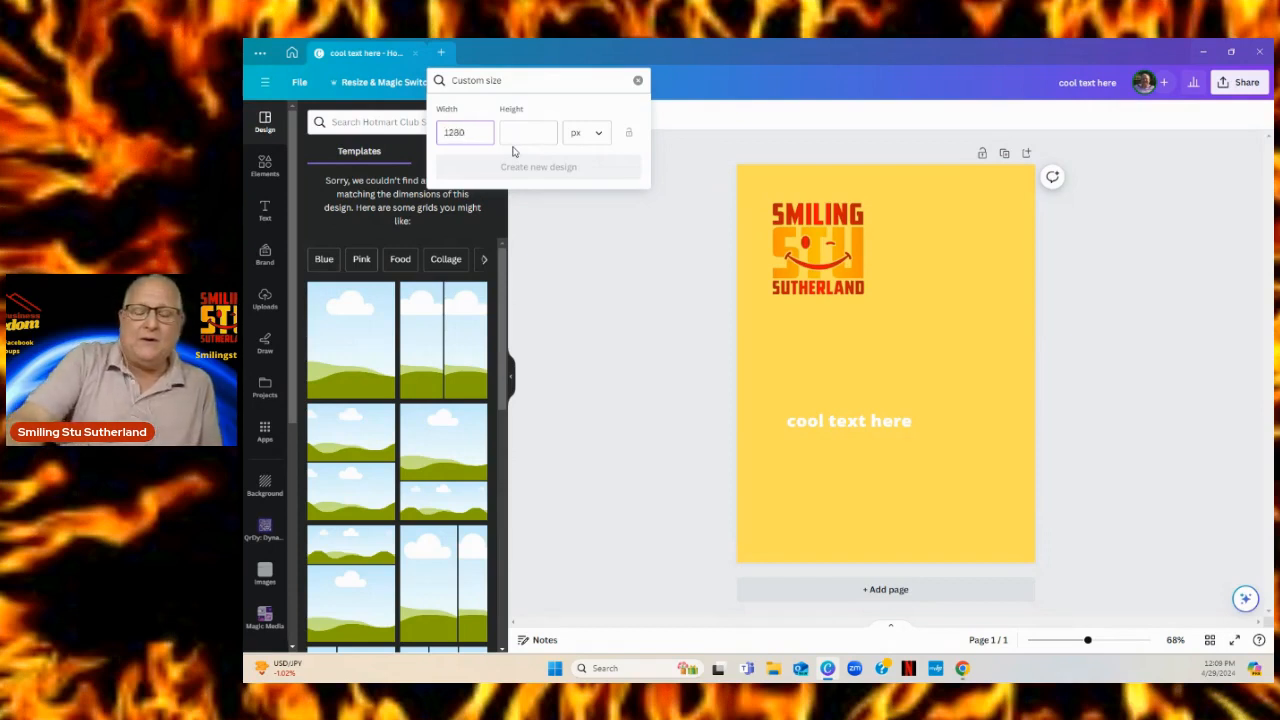
key("Tab")
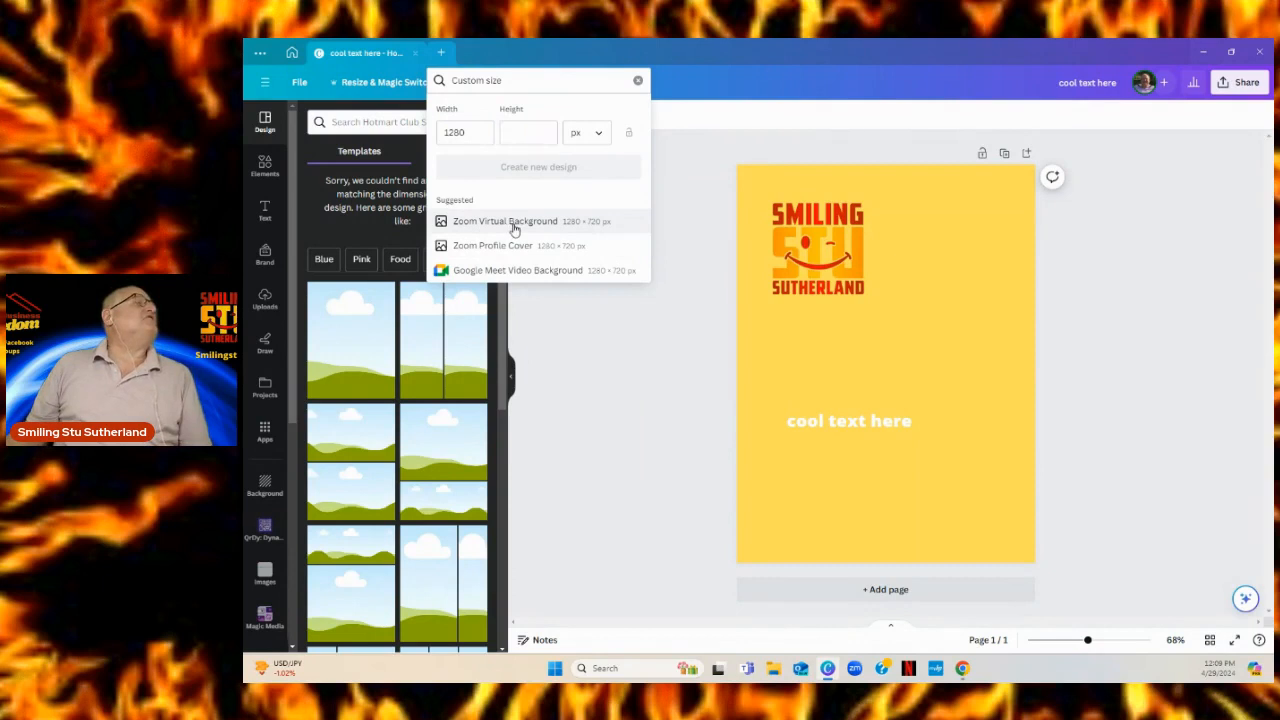
left_click(511, 221)
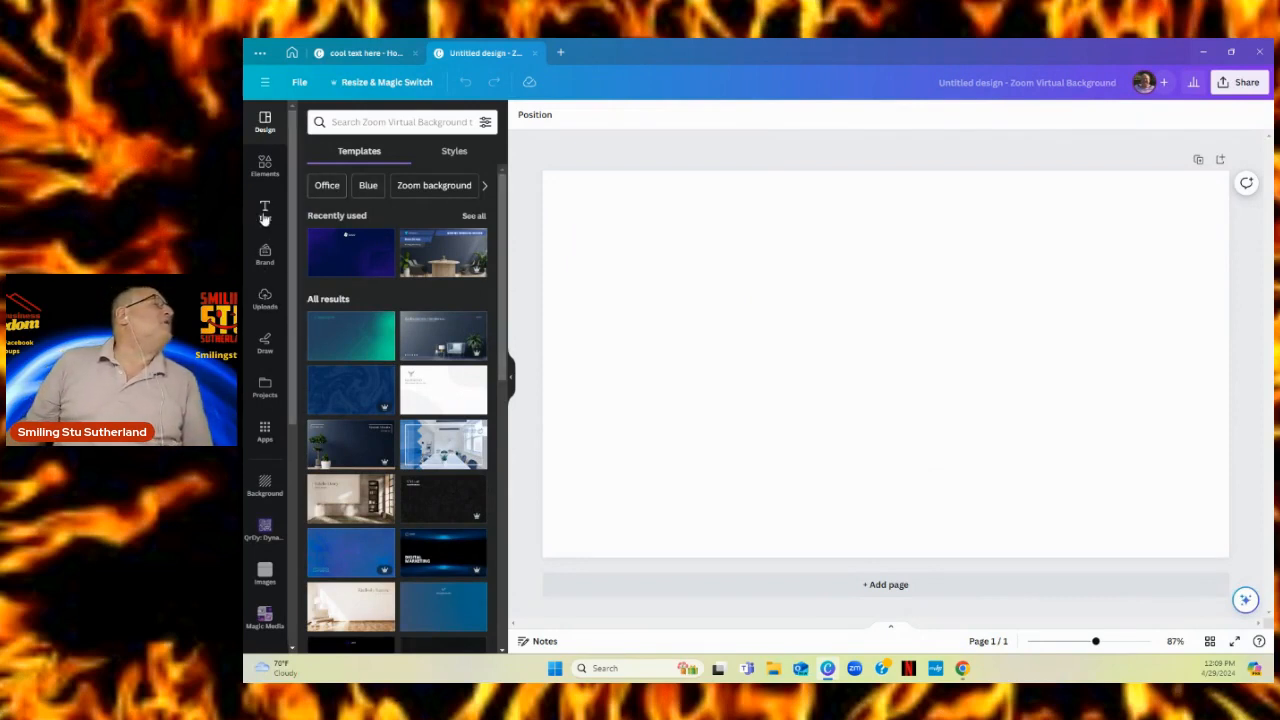
- Search the design elements for "flowers"
left_click(265, 167)
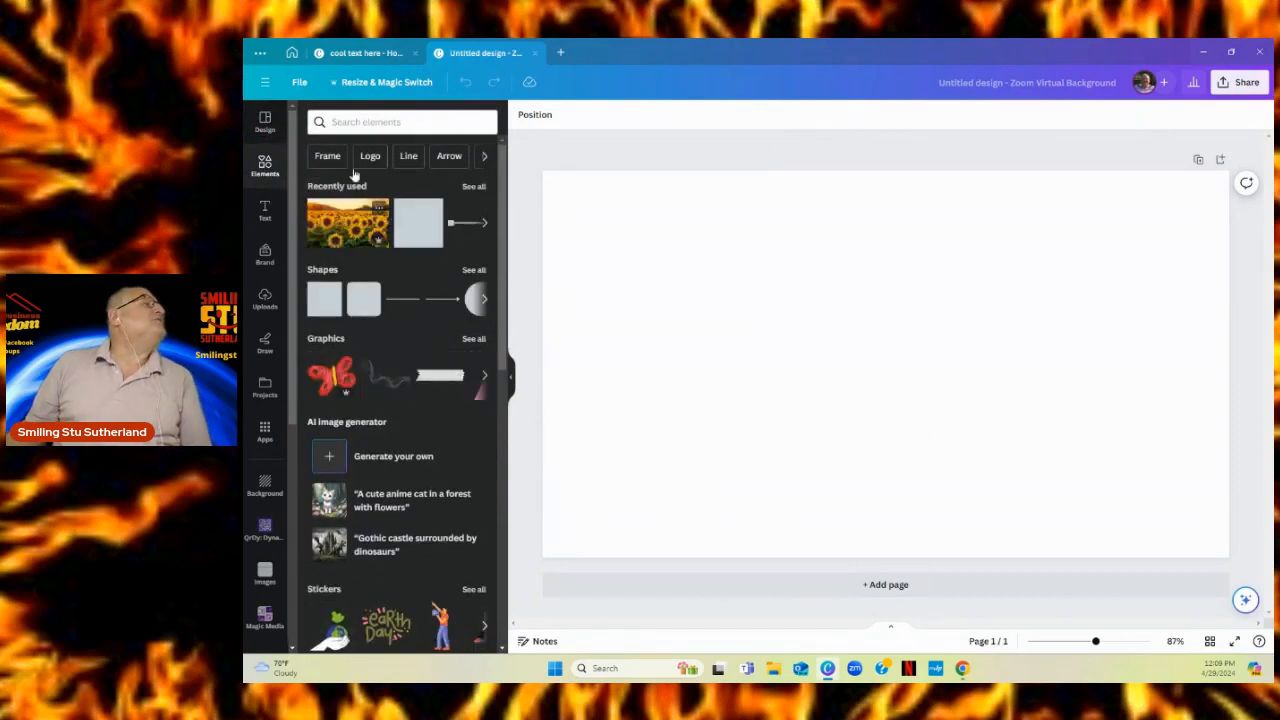
left_click(330, 121)
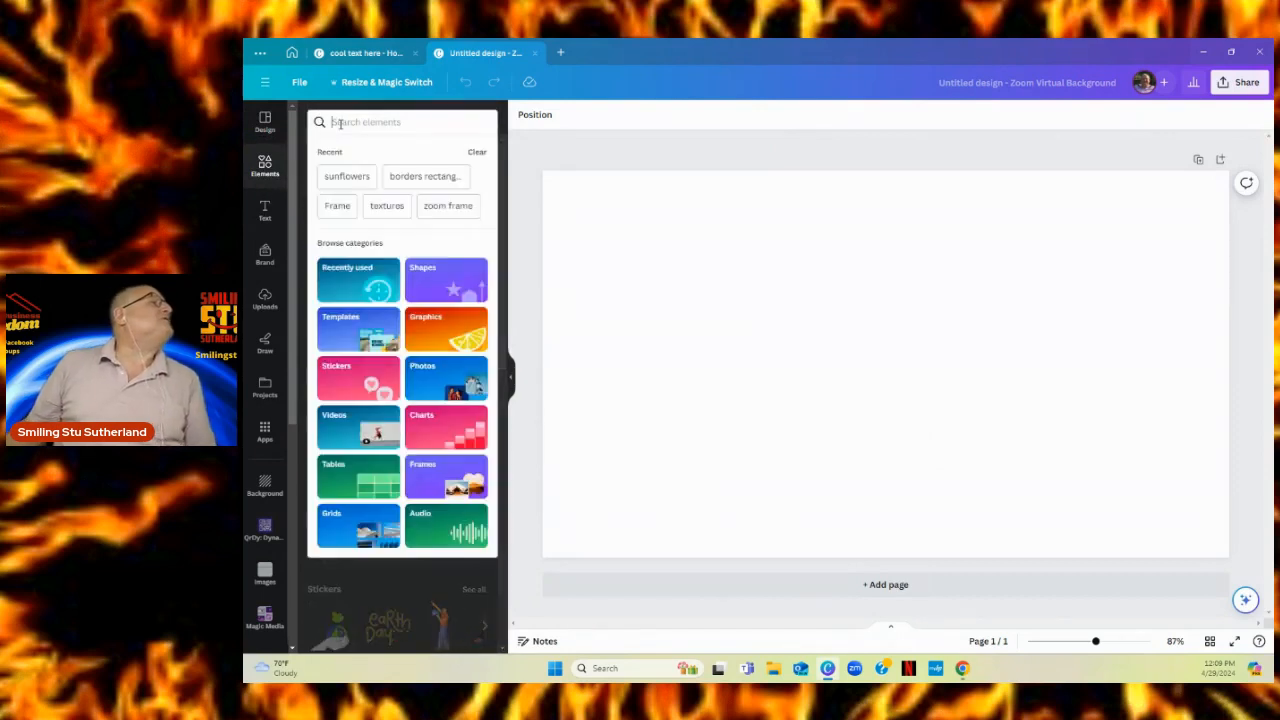
type("fl")
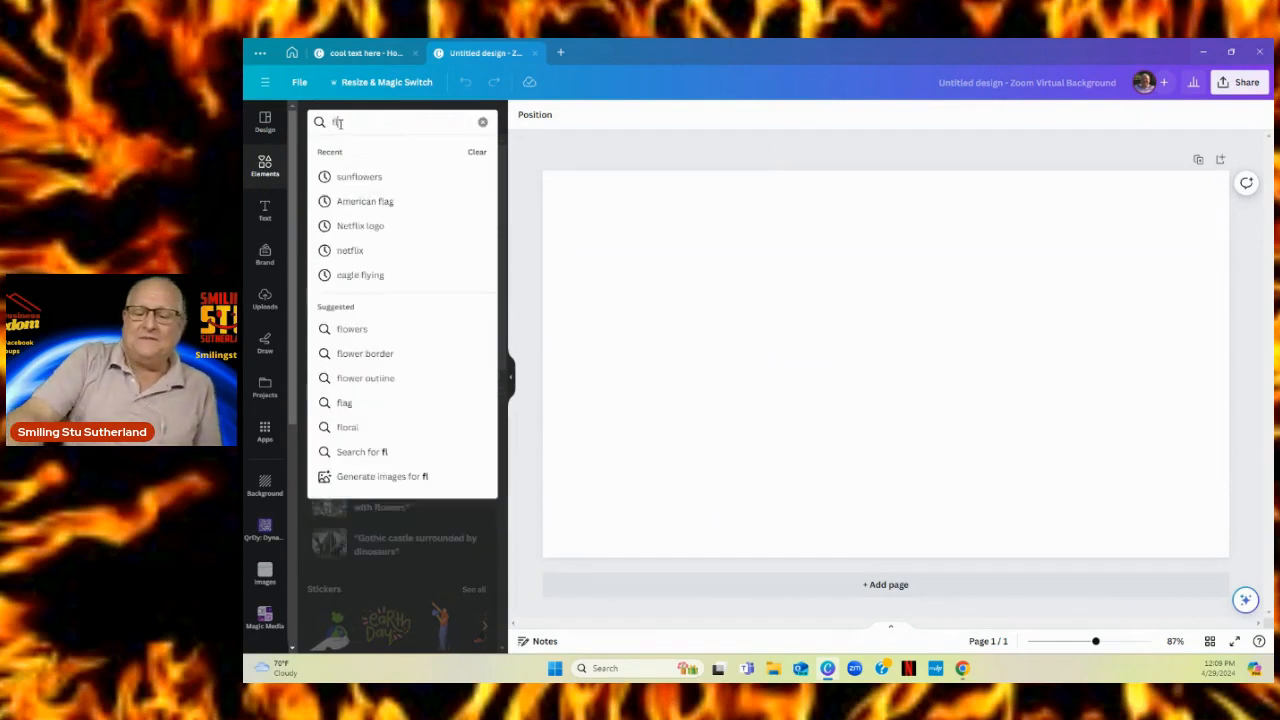
type("ower")
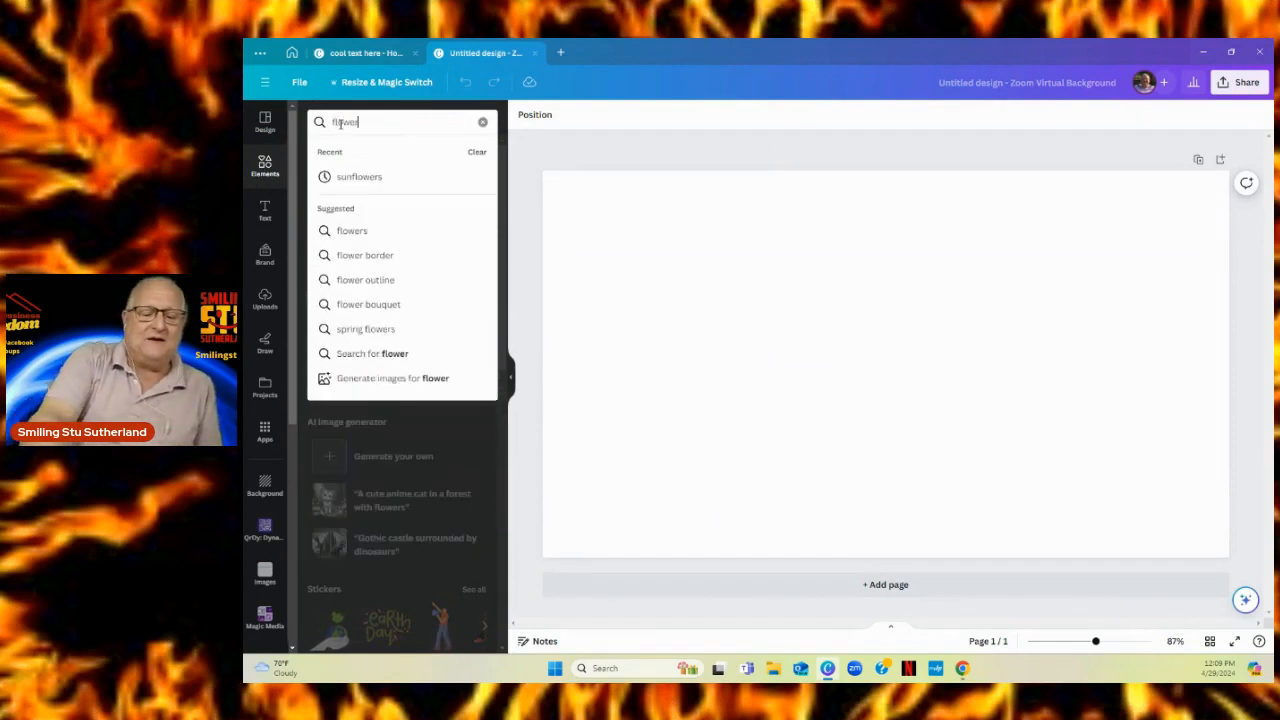
type("s")
key("Return")
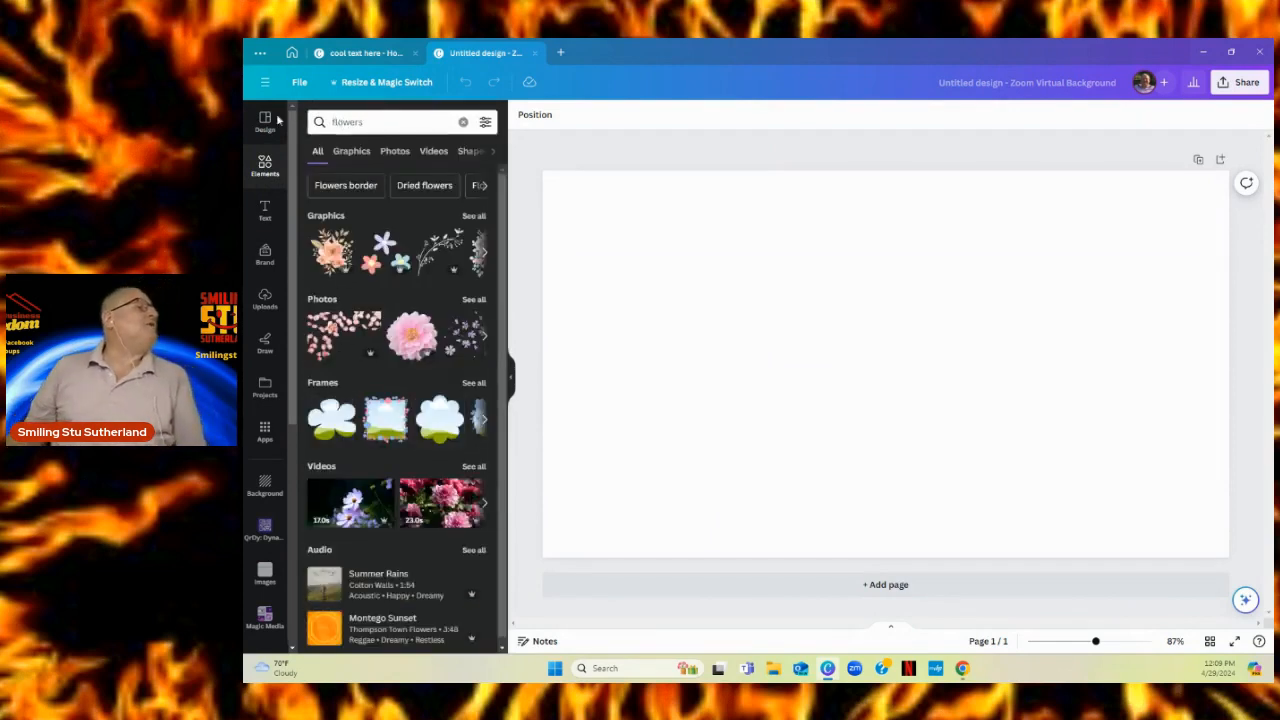
- Look through the photo results for flowers and insert the colourful flower field photo with blue sky on the page
scroll(452, 355, "down", 1)
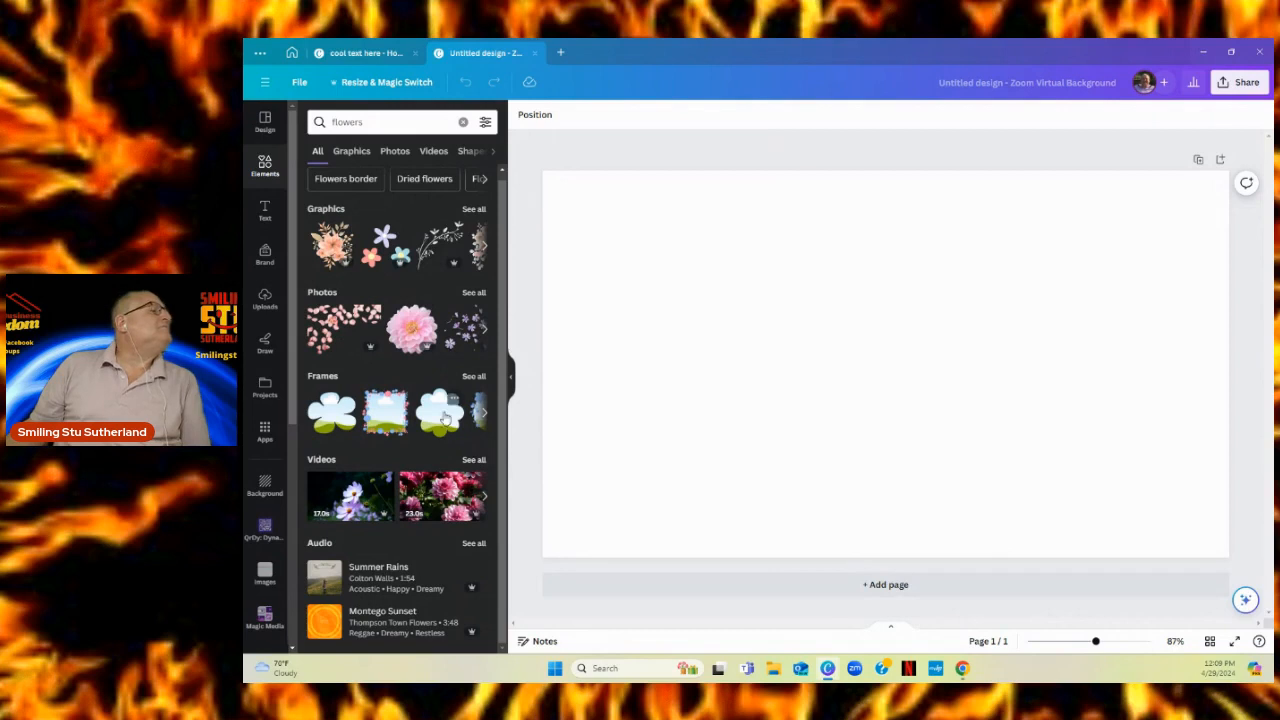
scroll(420, 375, "up", 1)
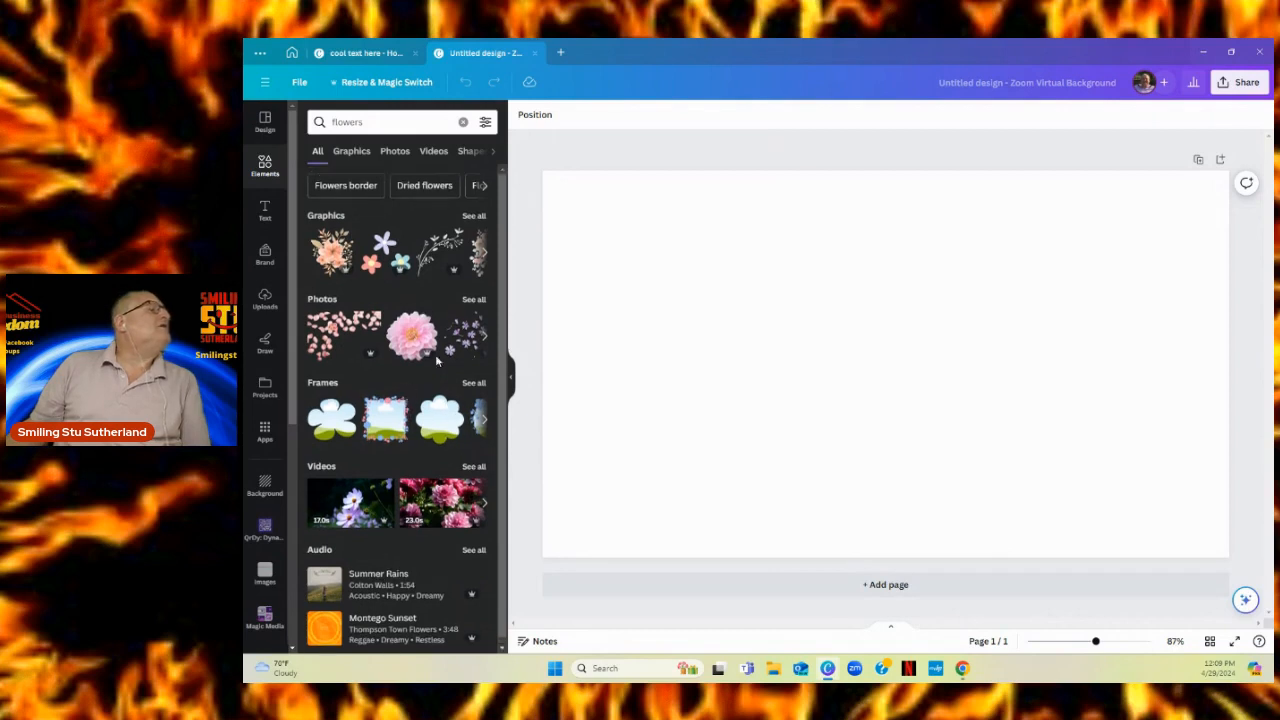
left_click(472, 300)
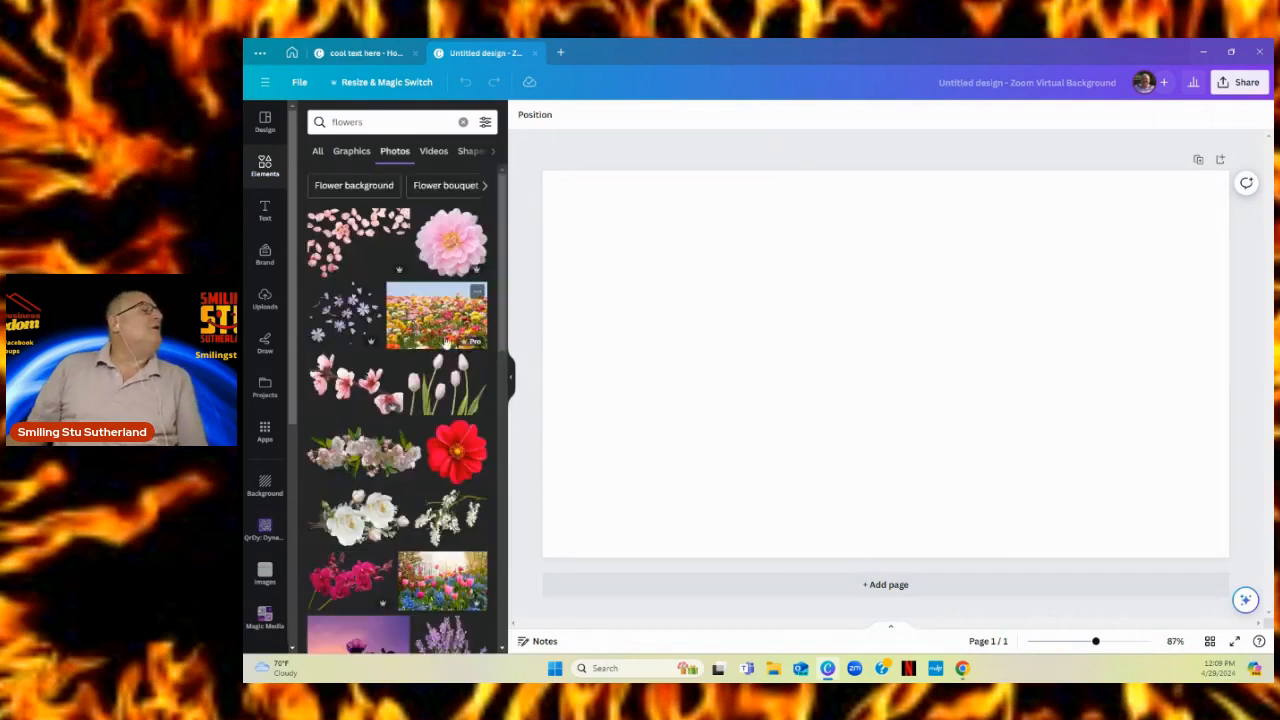
left_click(448, 322)
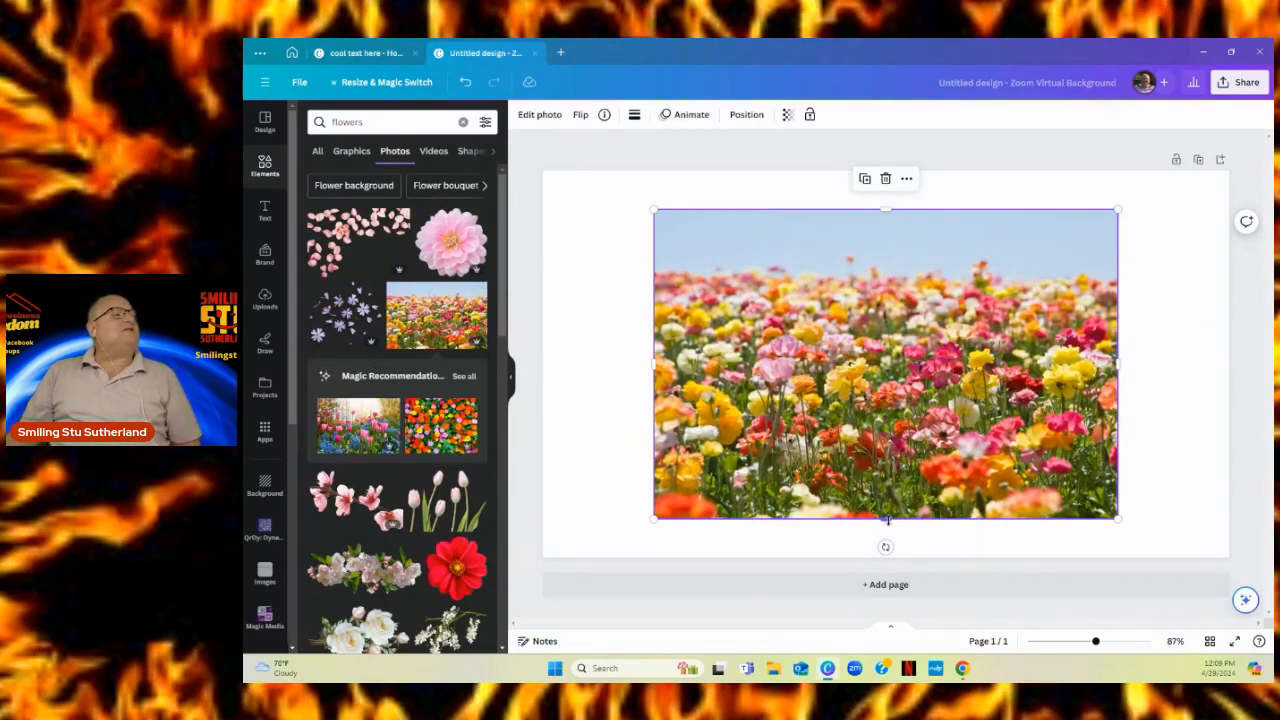
- Crop the flower field photo to a thin horizontal strip without sky and extend it across the full page width
left_click_drag(886, 520, 874, 366)
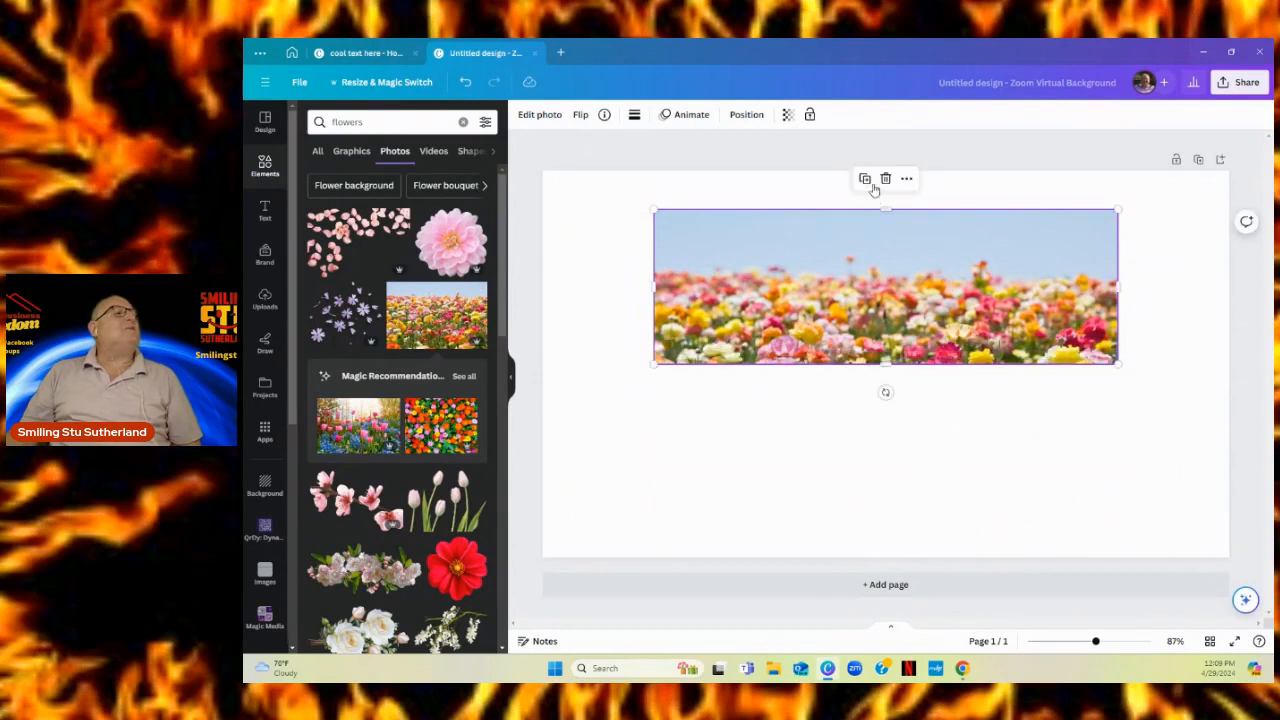
left_click_drag(885, 209, 887, 324)
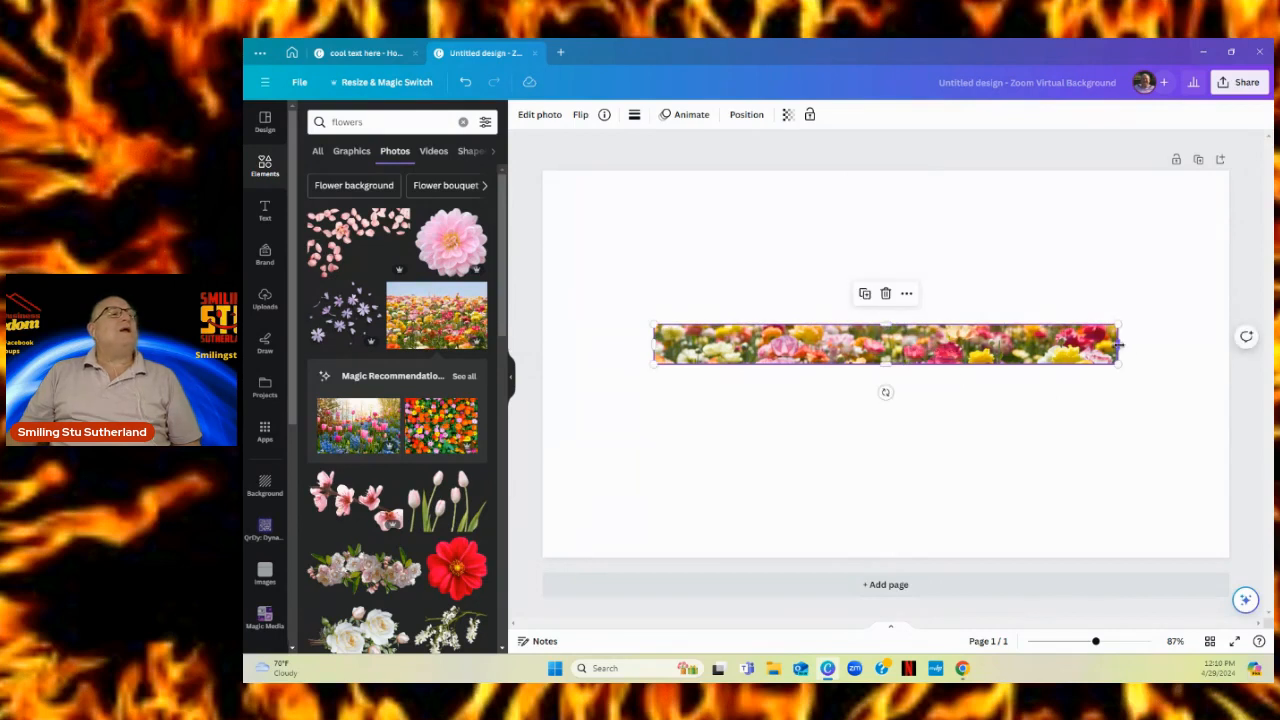
left_click_drag(1118, 344, 1229, 344)
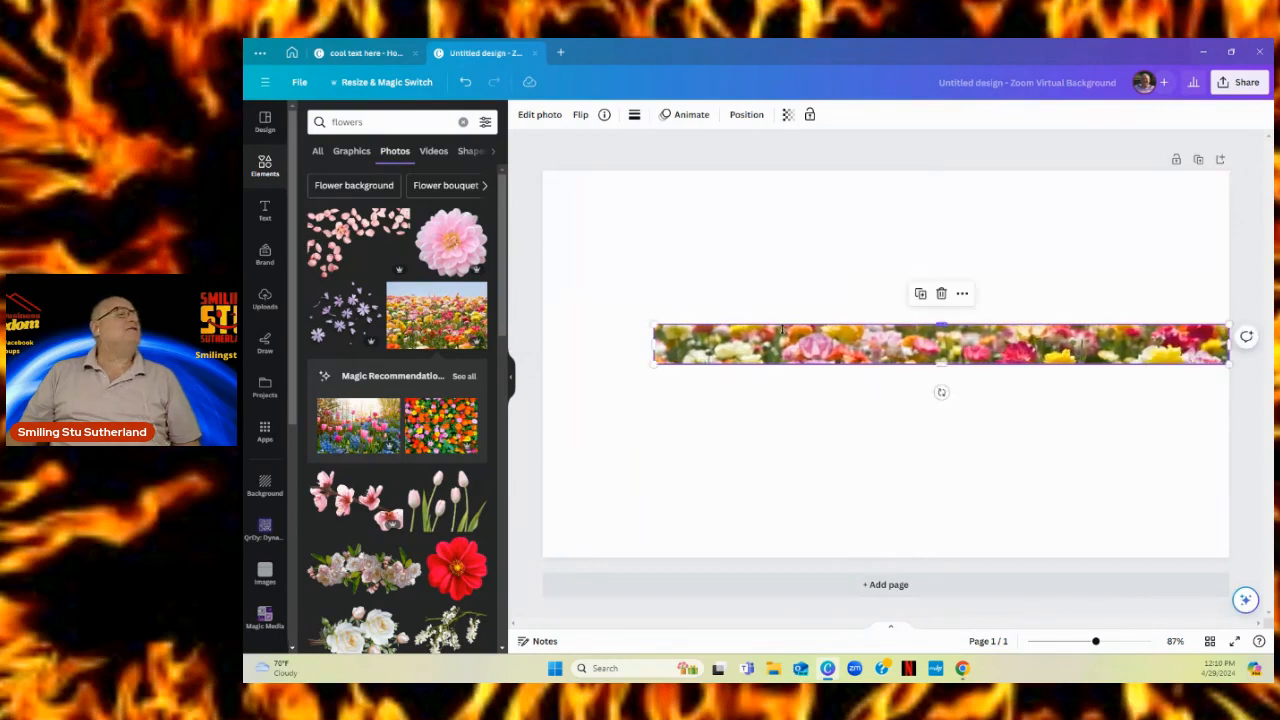
left_click_drag(652, 344, 543, 344)
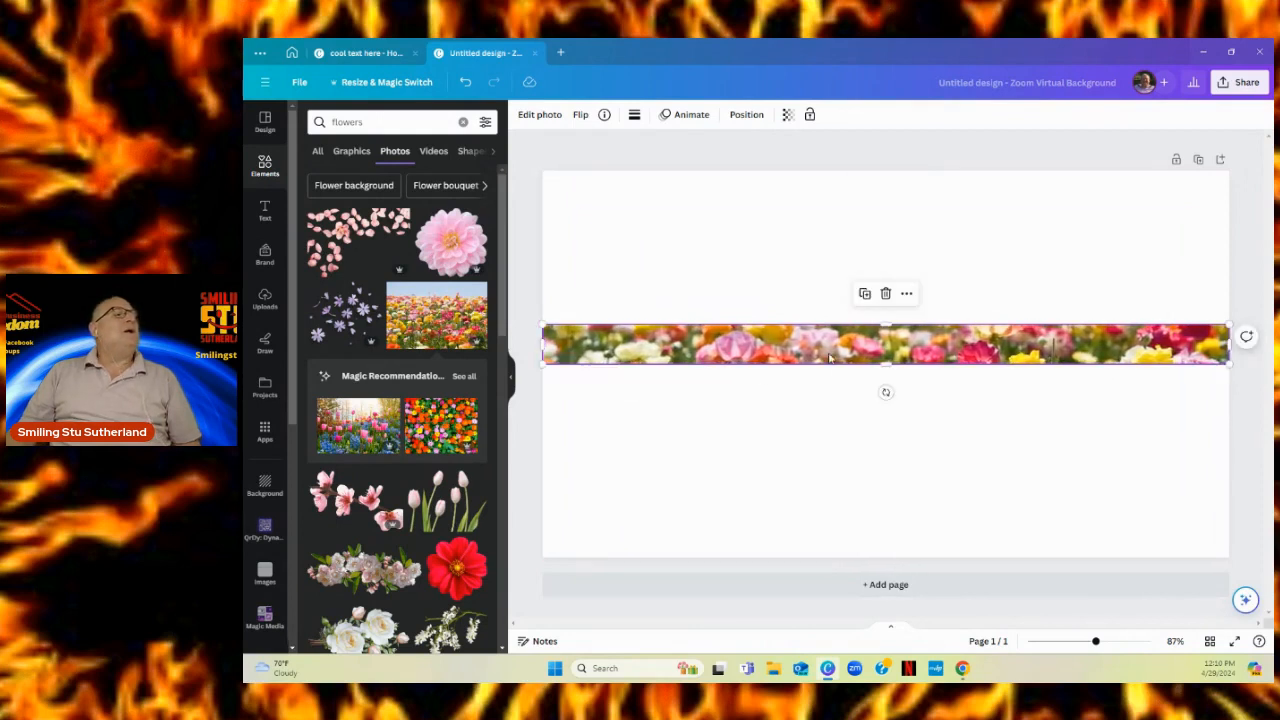
- Place the flower strip along the page's top edge and a duplicate of it along the bottom edge
left_click(826, 383)
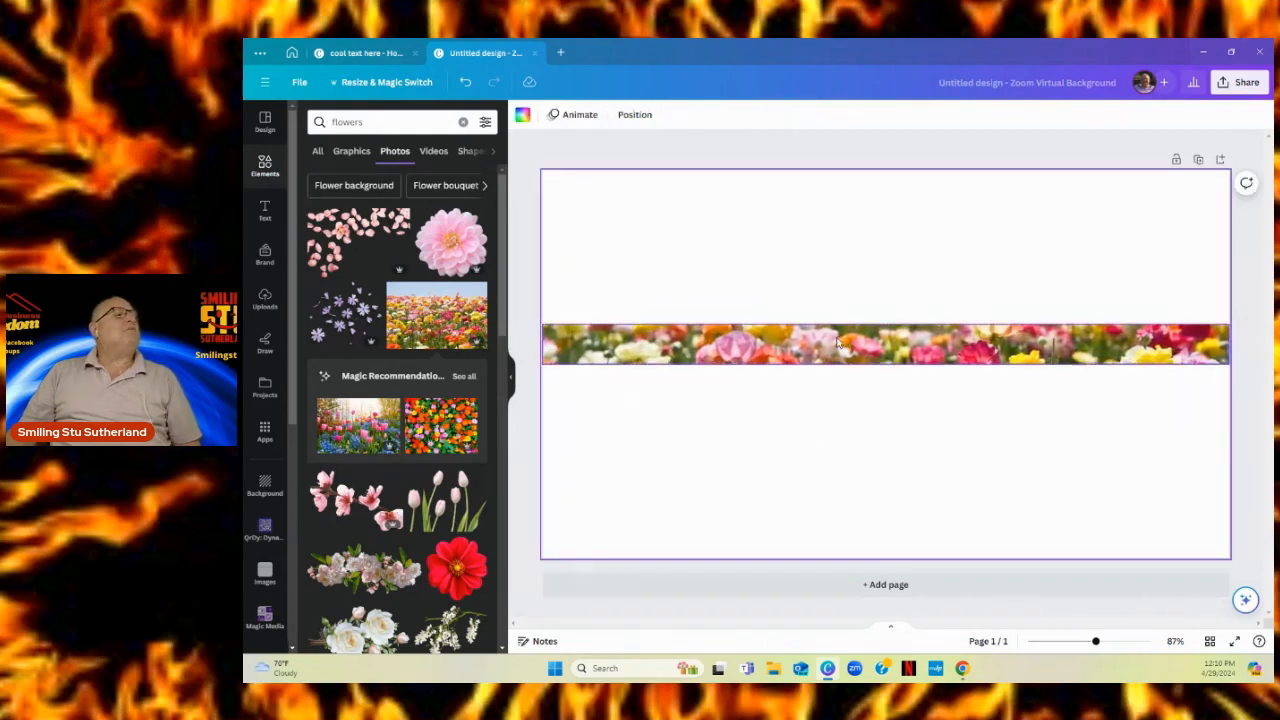
left_click(838, 342)
left_click_drag(836, 320, 837, 185)
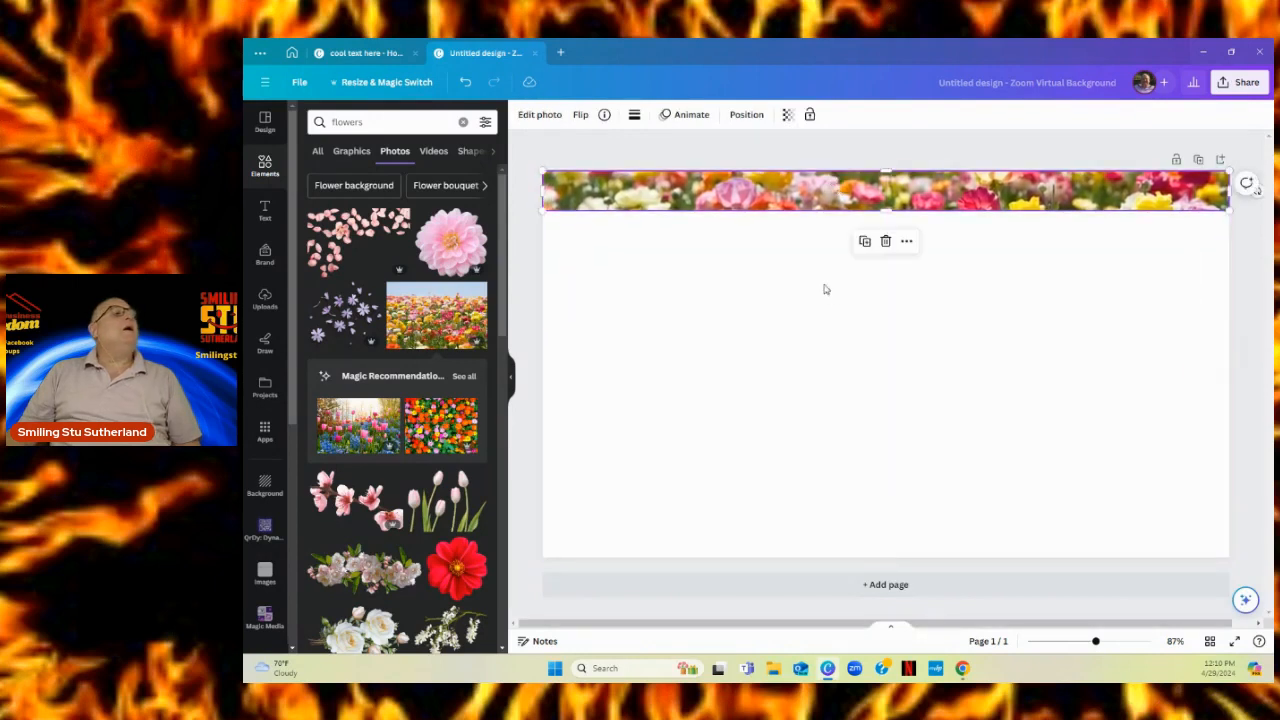
right_click(760, 193)
left_click(800, 255)
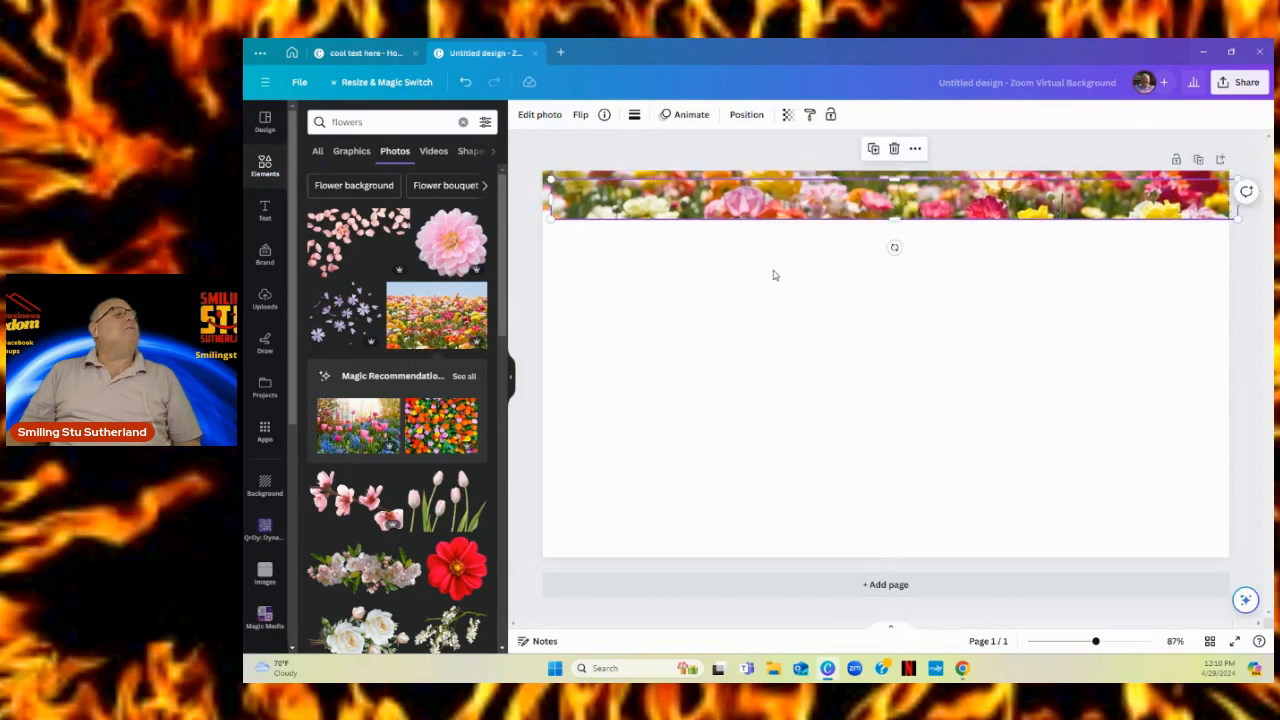
left_click_drag(789, 200, 780, 532)
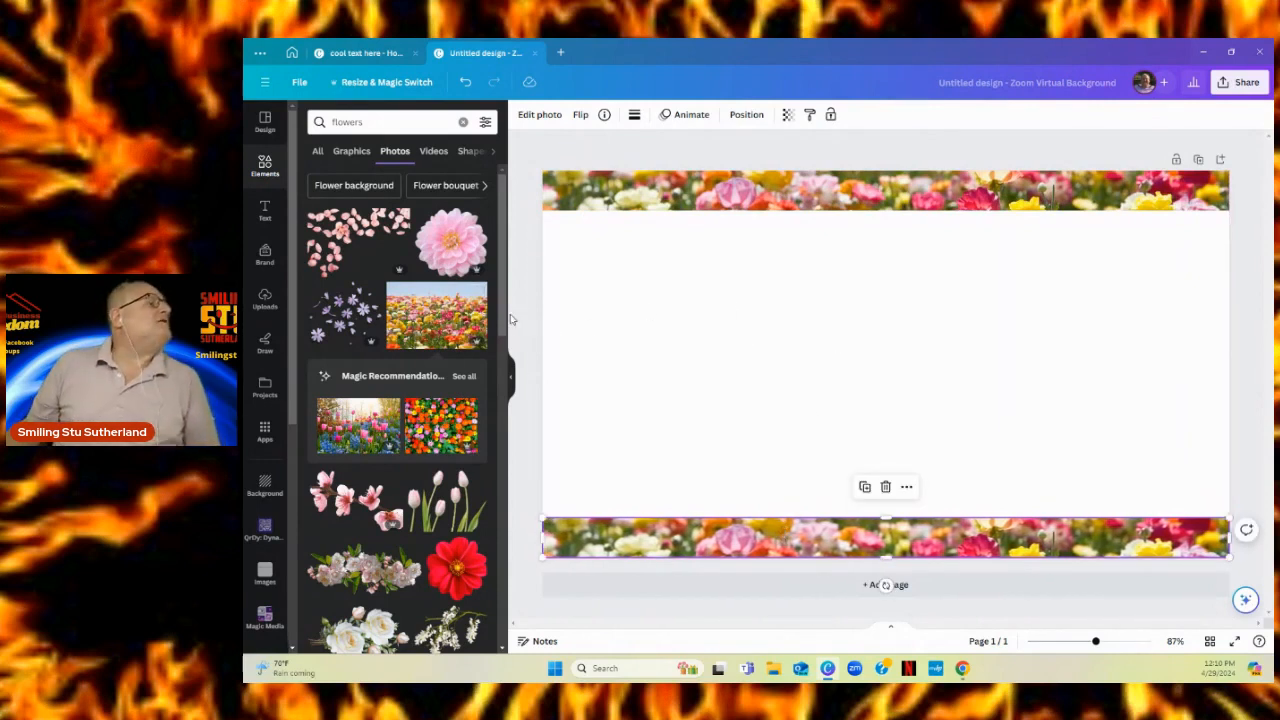
left_click(430, 328)
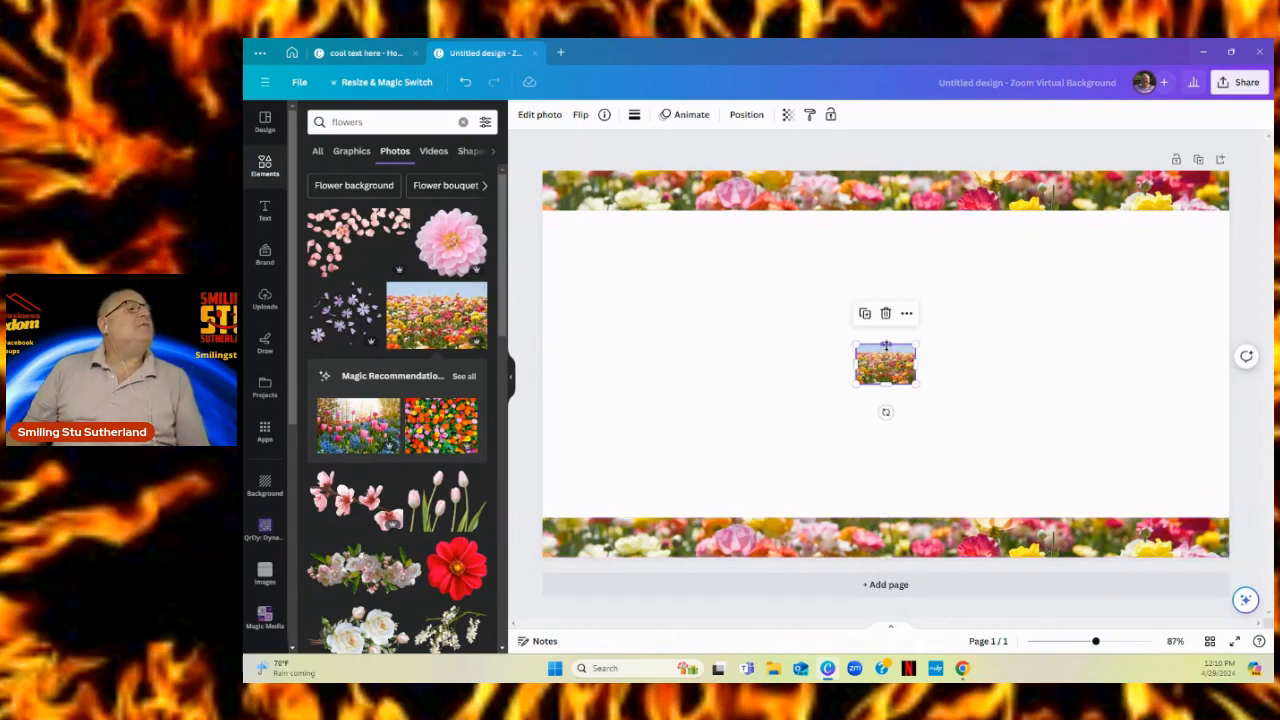
left_click_drag(885, 345, 883, 172)
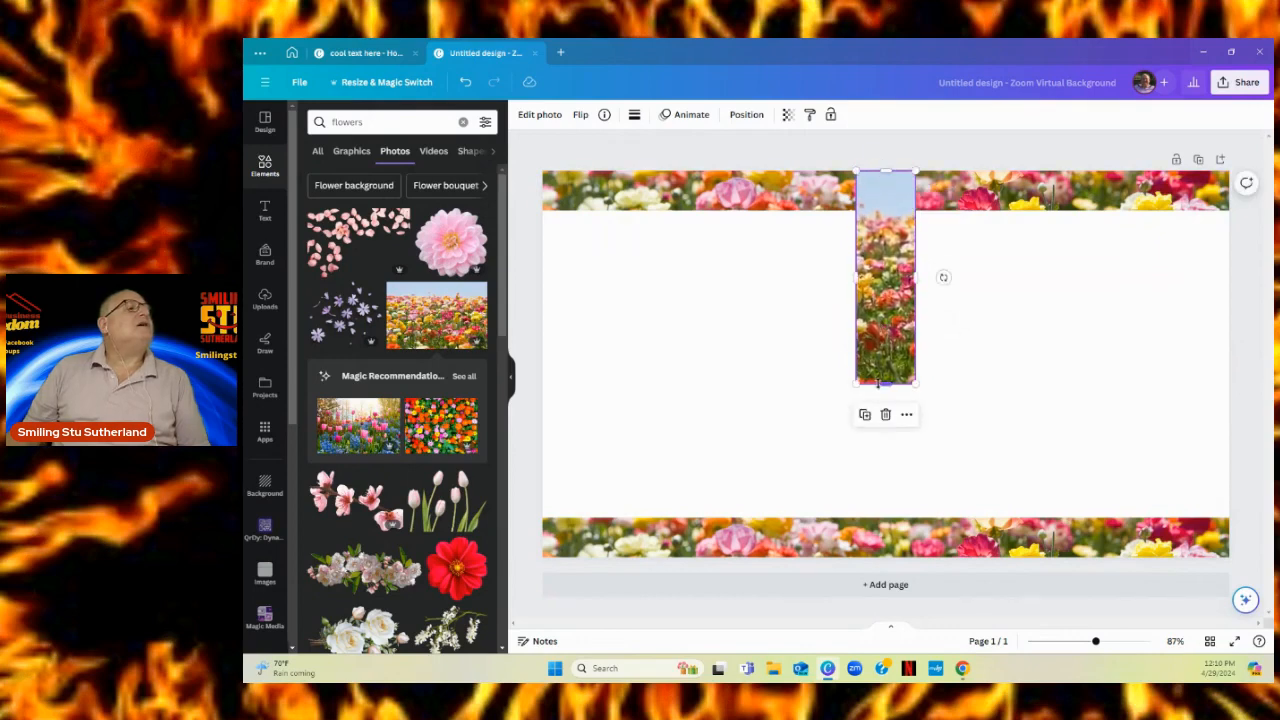
left_click_drag(885, 383, 885, 338)
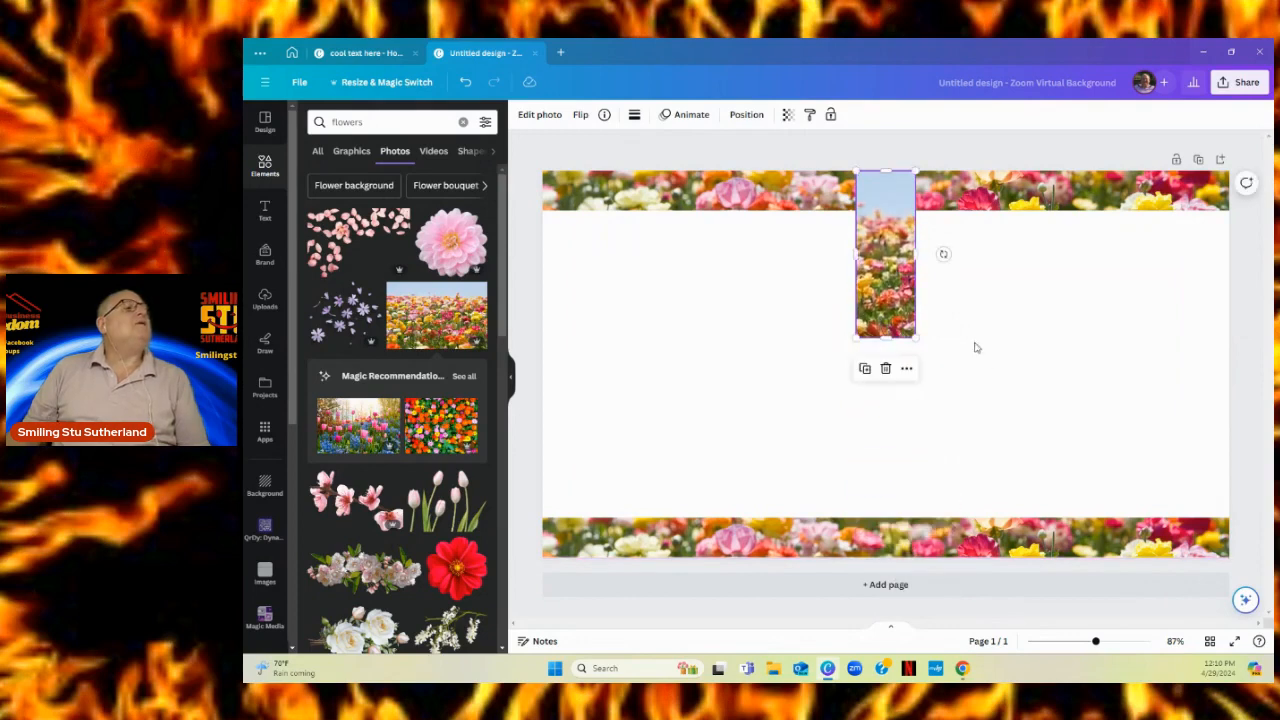
right_click(881, 256)
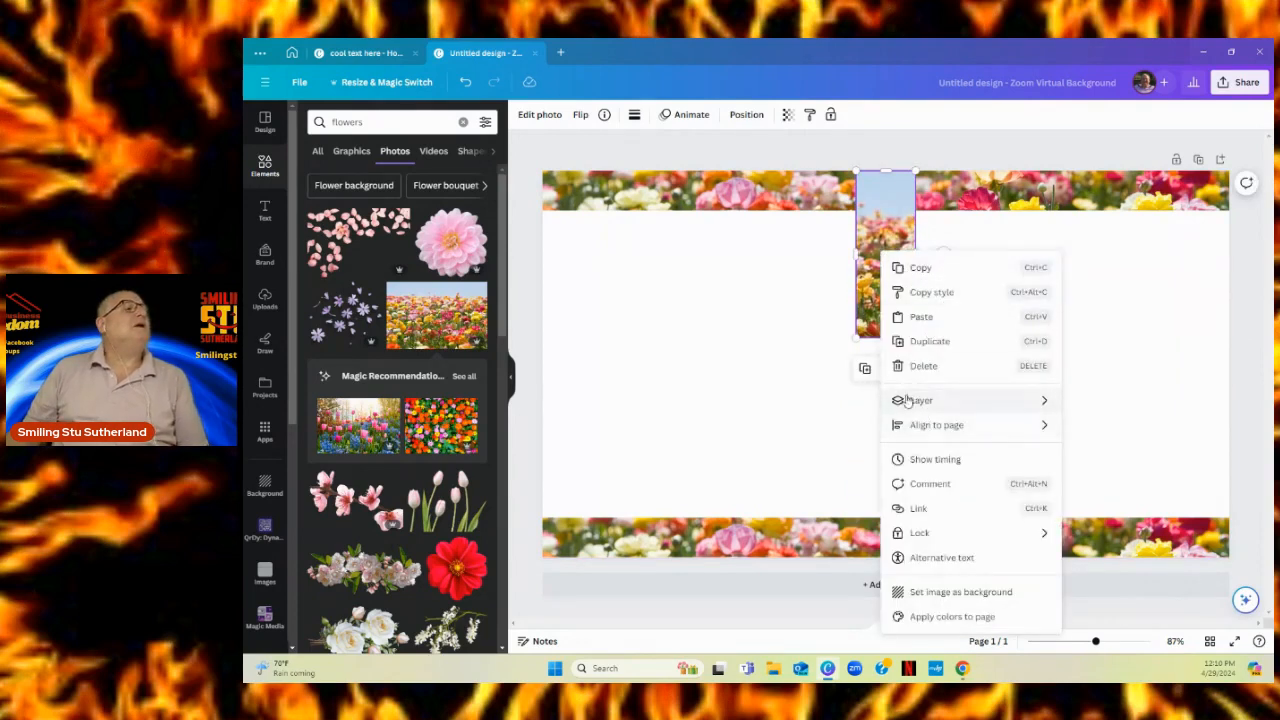
left_click(817, 343)
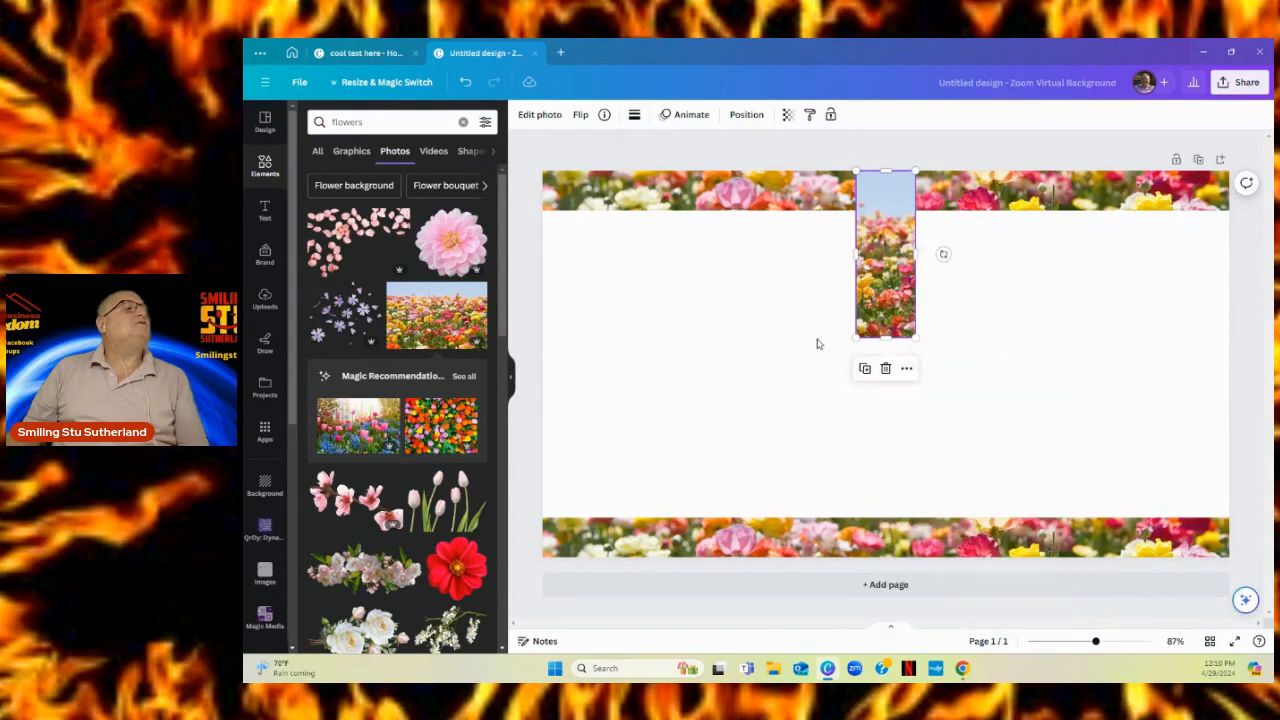
right_click(889, 262)
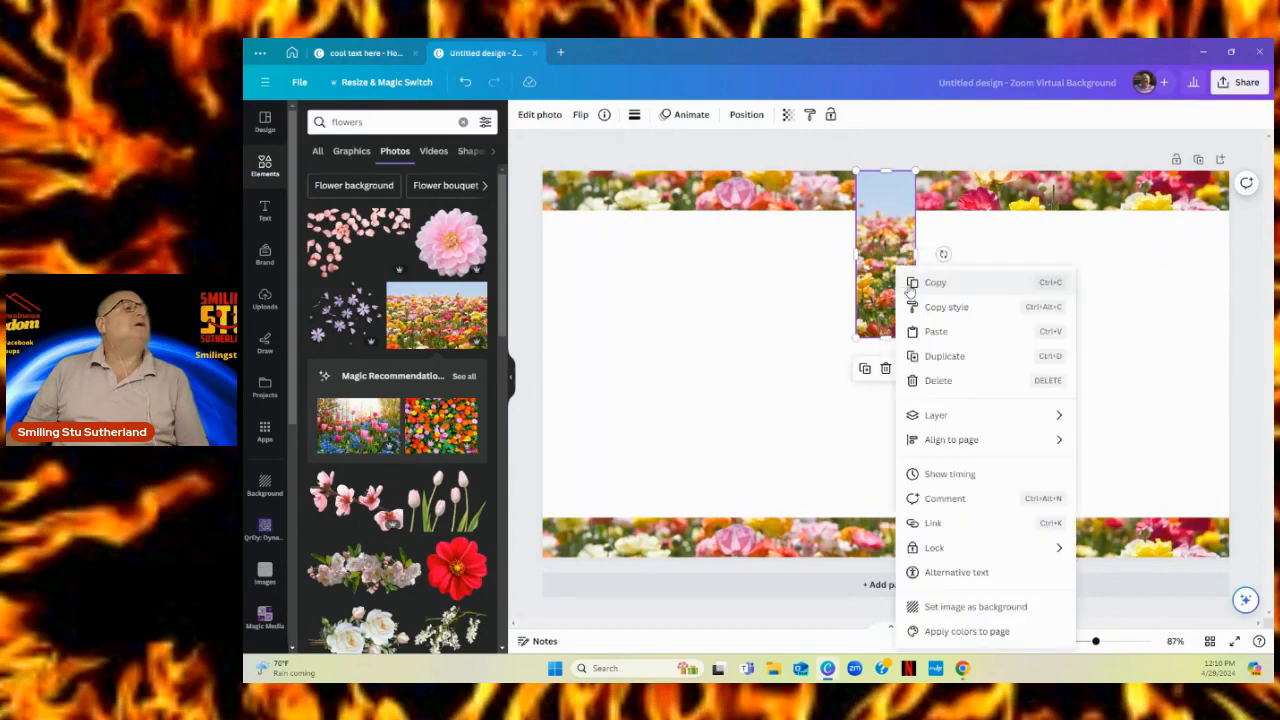
left_click(935, 382)
- Duplicate the top flower strip and move the copy down into the blank area between the two borders
left_click(875, 203)
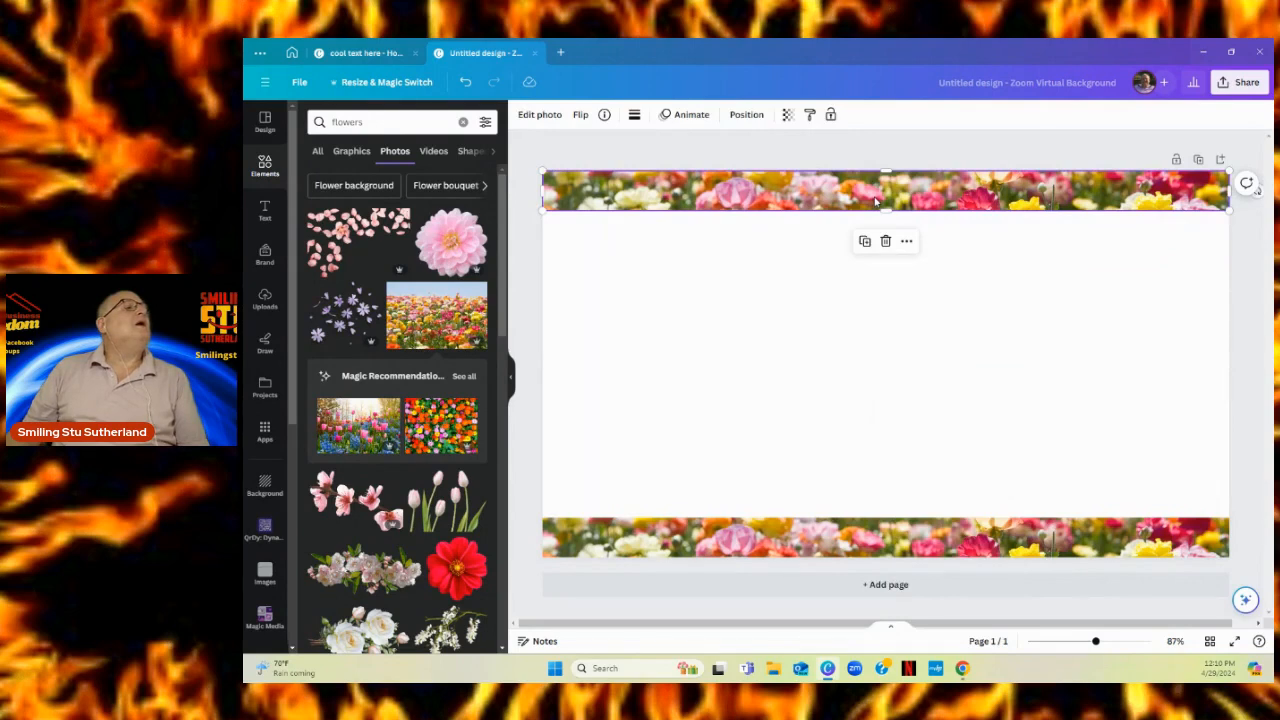
right_click(875, 201)
left_click(922, 289)
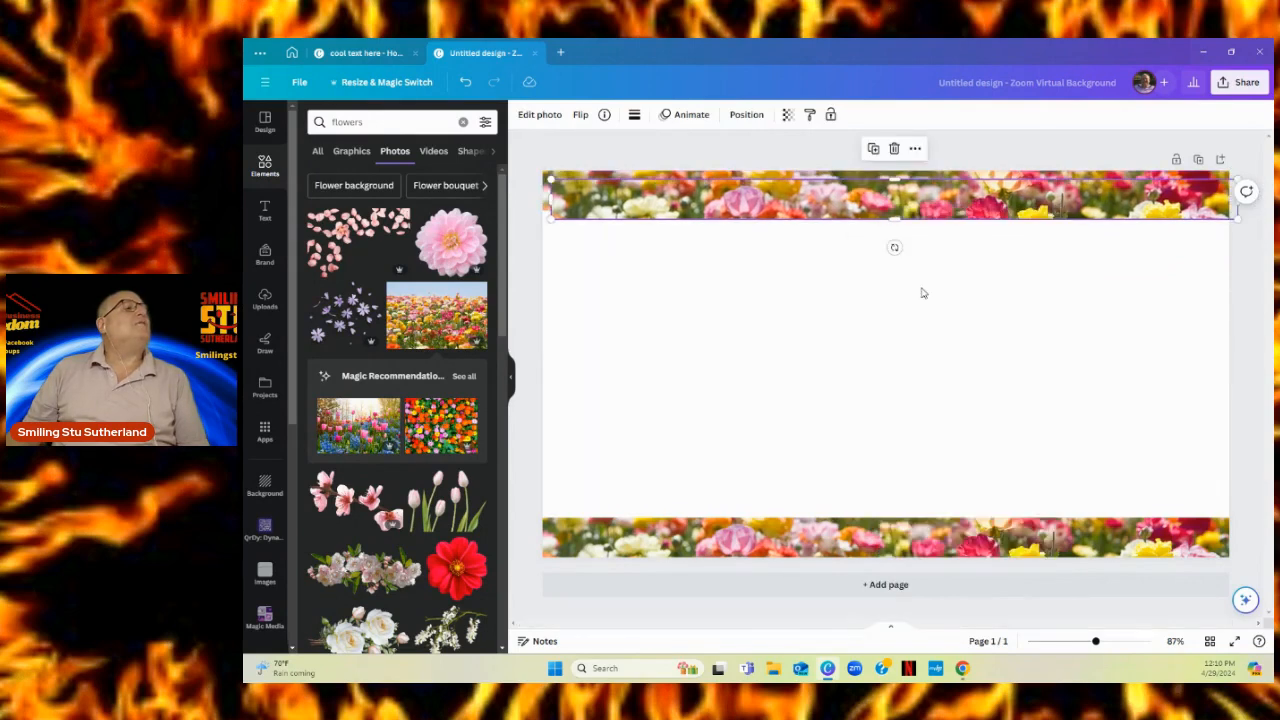
left_click_drag(997, 203, 922, 314)
left_click(918, 400)
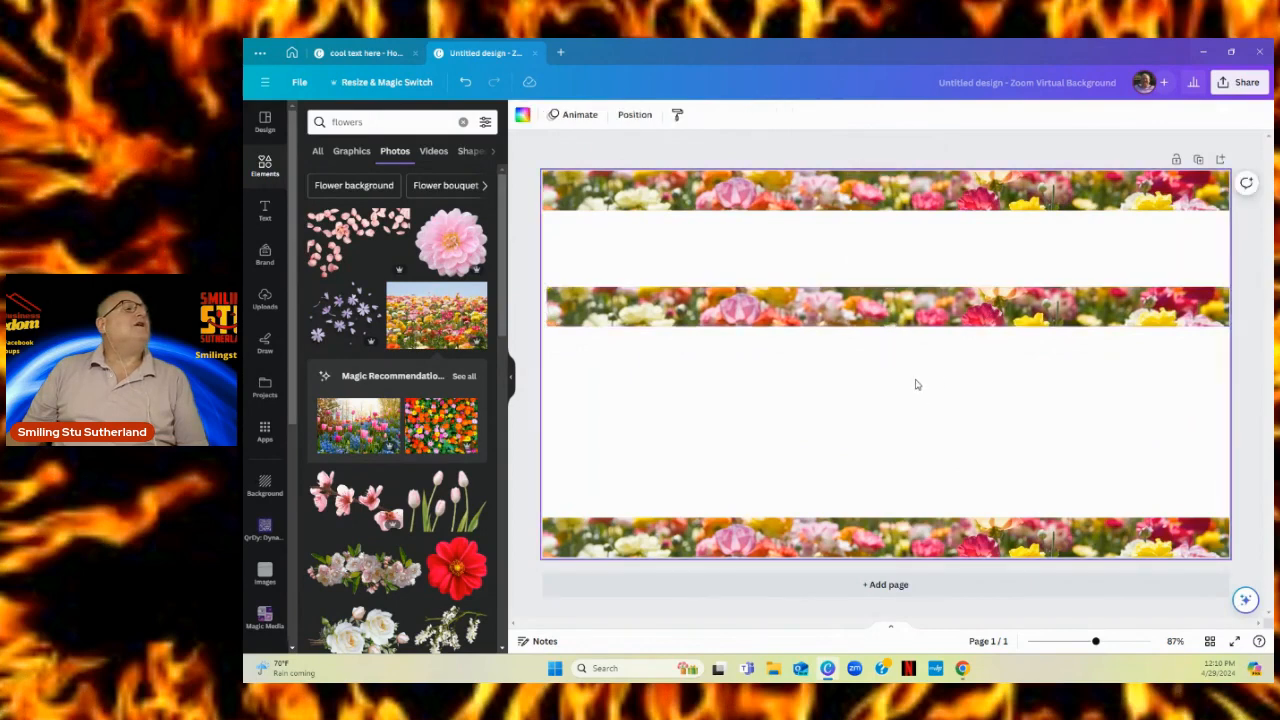
- Rotate the middle flower strip to vertical and align it with the page's left edge as a side border
left_click(884, 318)
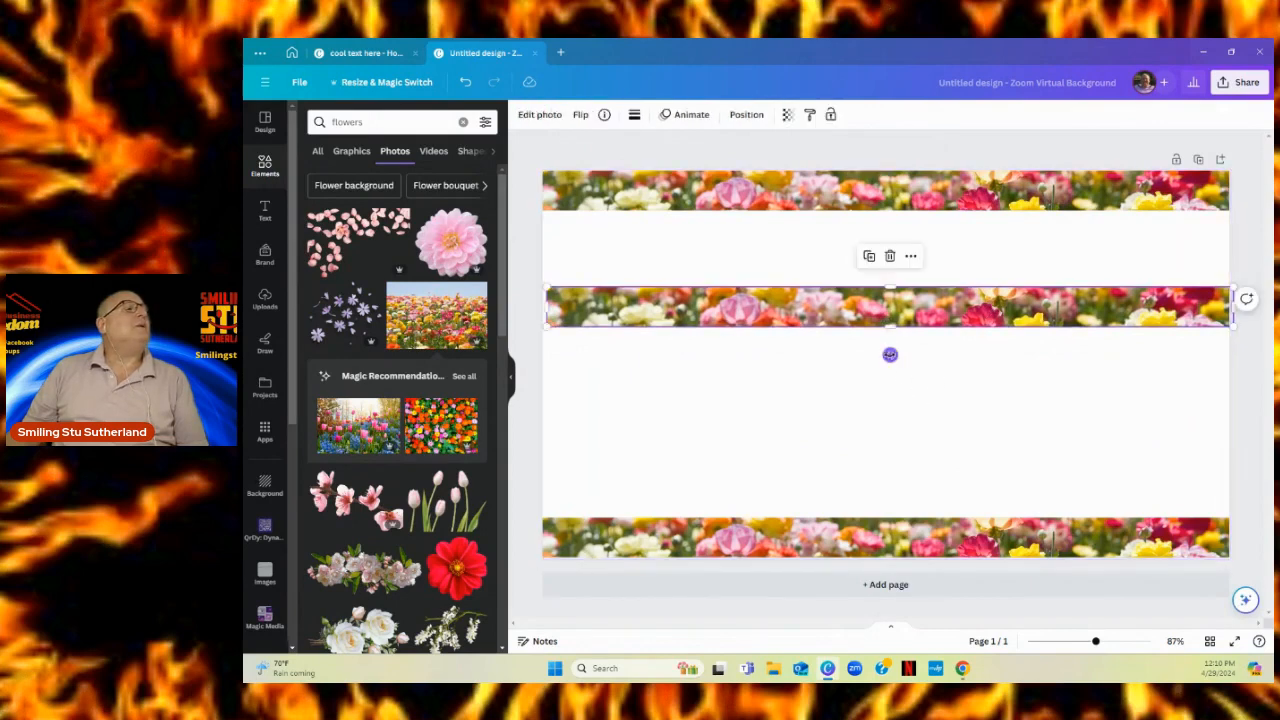
left_click_drag(890, 354, 539, 312)
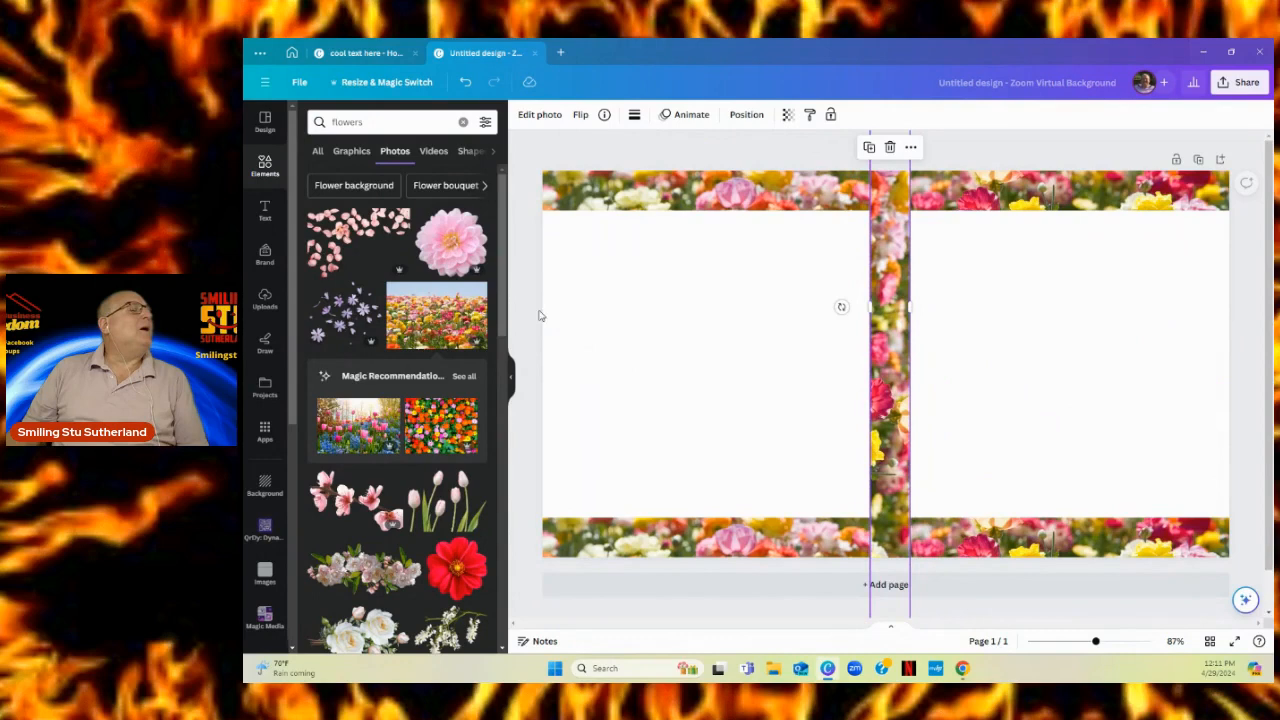
left_click(1000, 417)
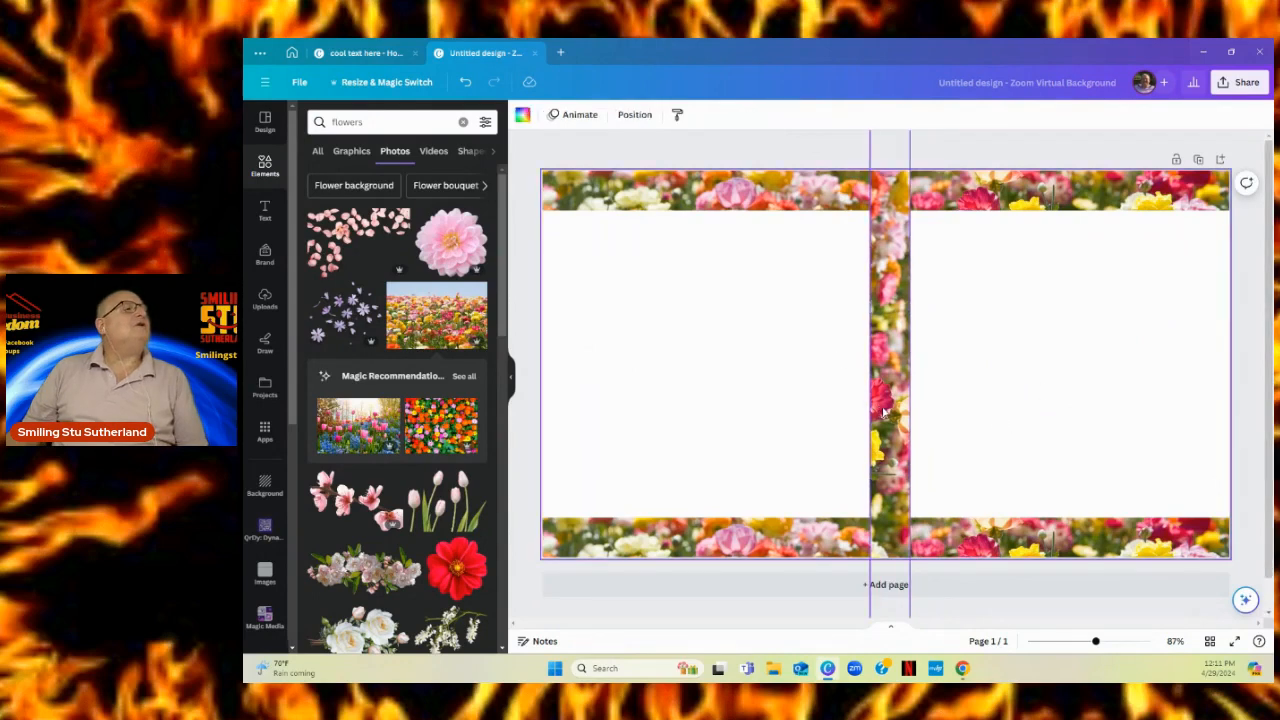
left_click_drag(884, 412, 557, 403)
left_click(744, 430)
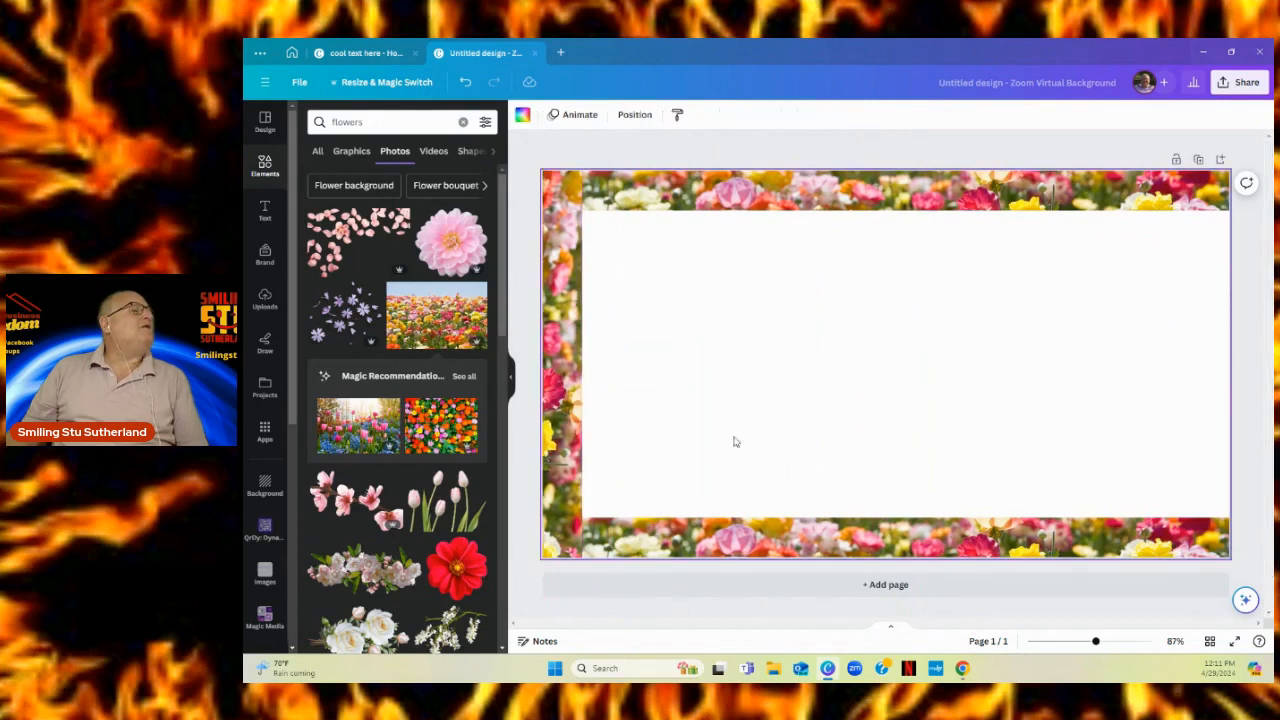
- Duplicate the vertical flower strip and place the copy along the page's right edge to close the frame
right_click(563, 403)
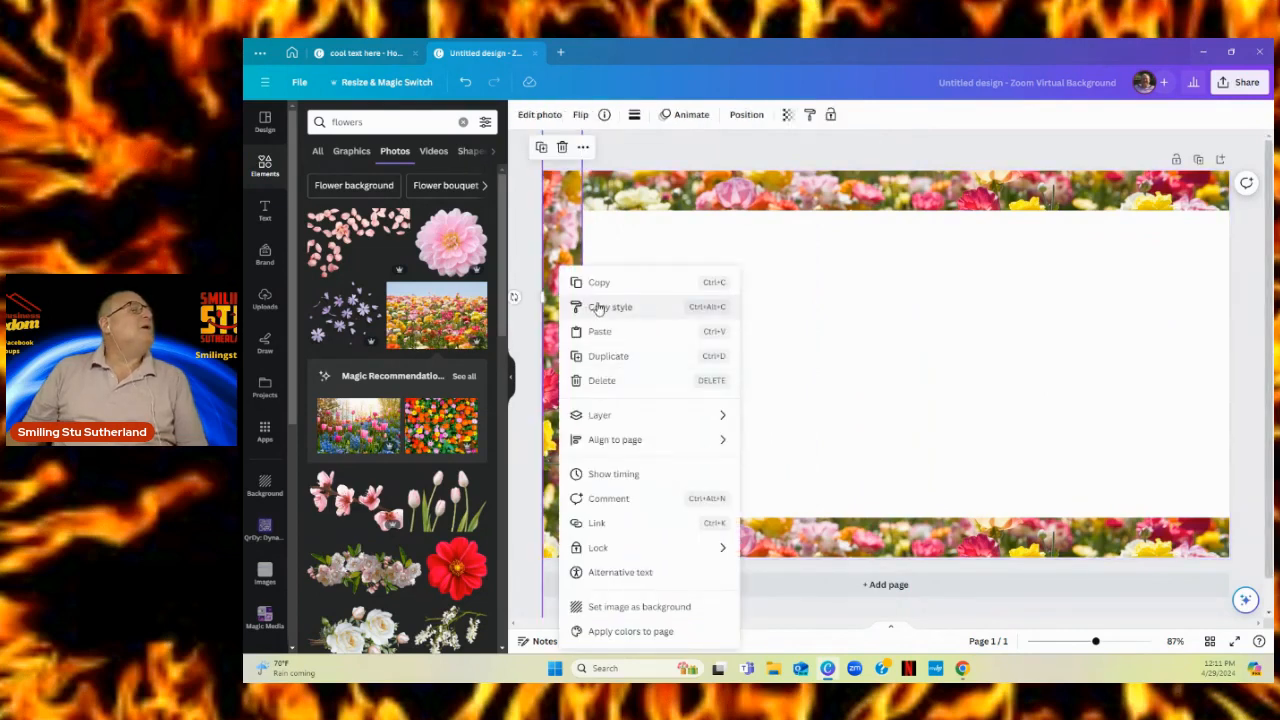
left_click(608, 356)
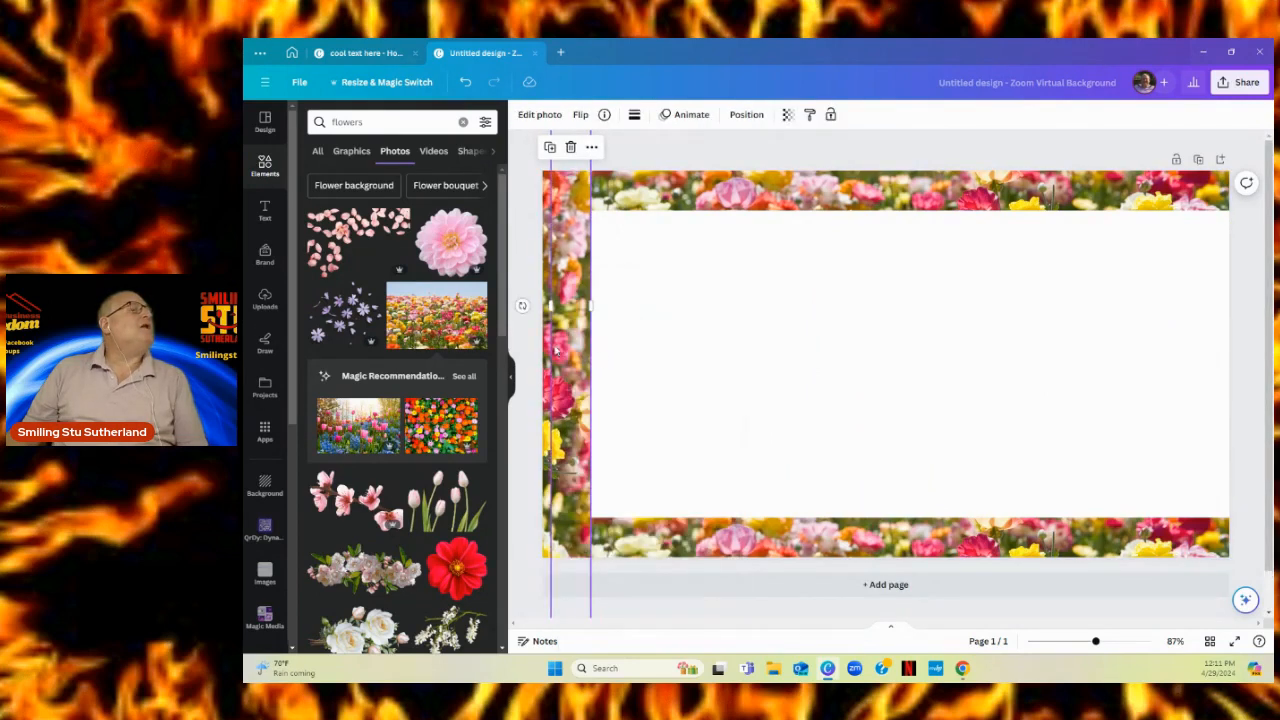
left_click_drag(577, 355, 1214, 370)
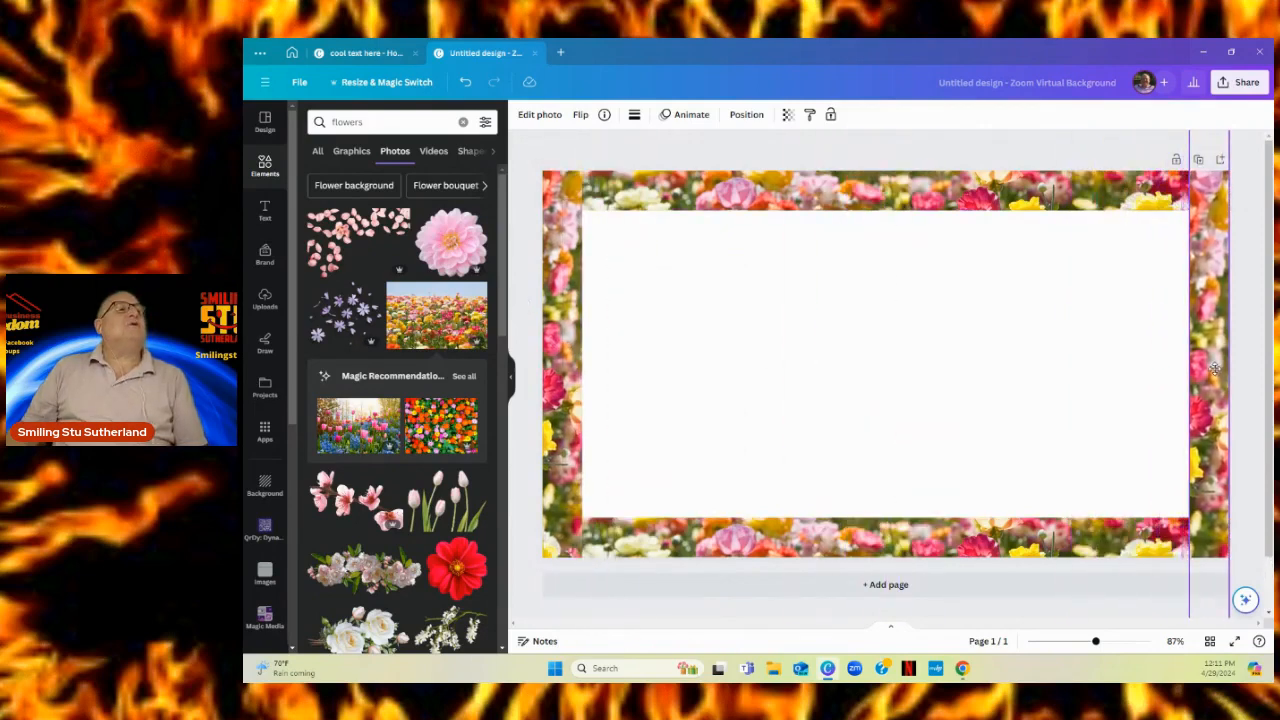
left_click(851, 430)
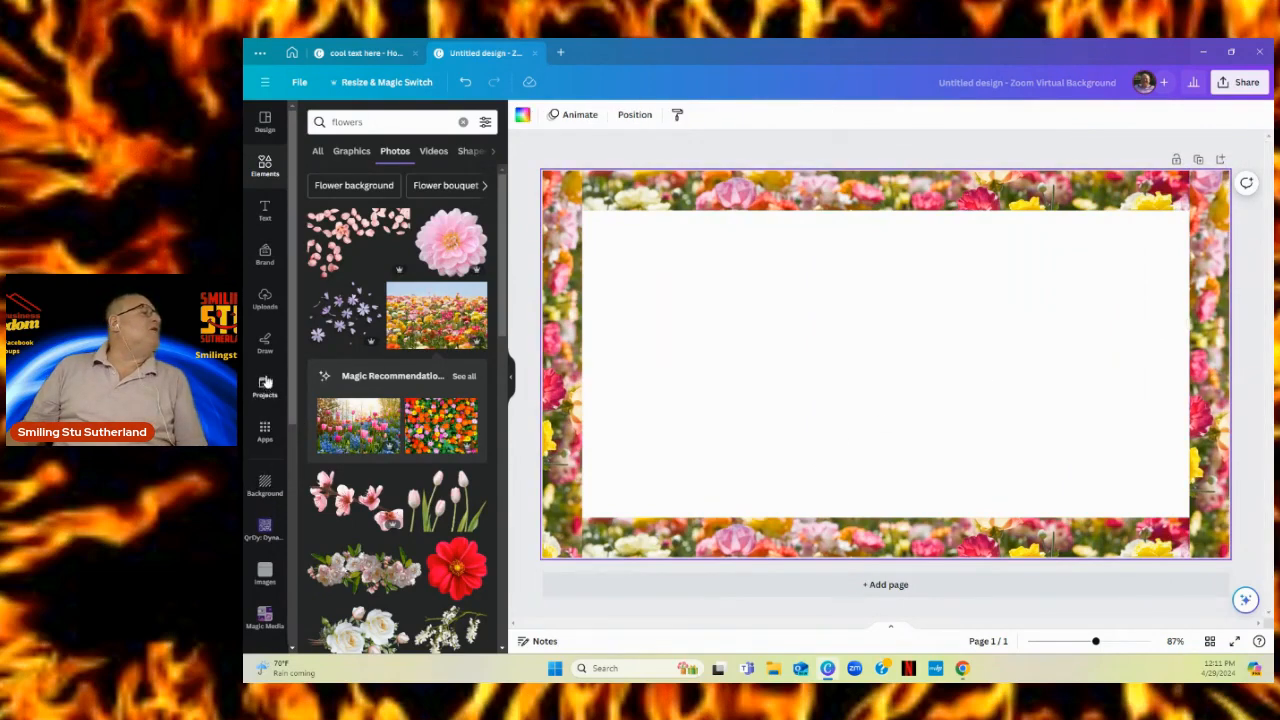
- Insert the white-background logo with the winking smile from the Personal Logos folder
scroll(276, 460, "down", 2)
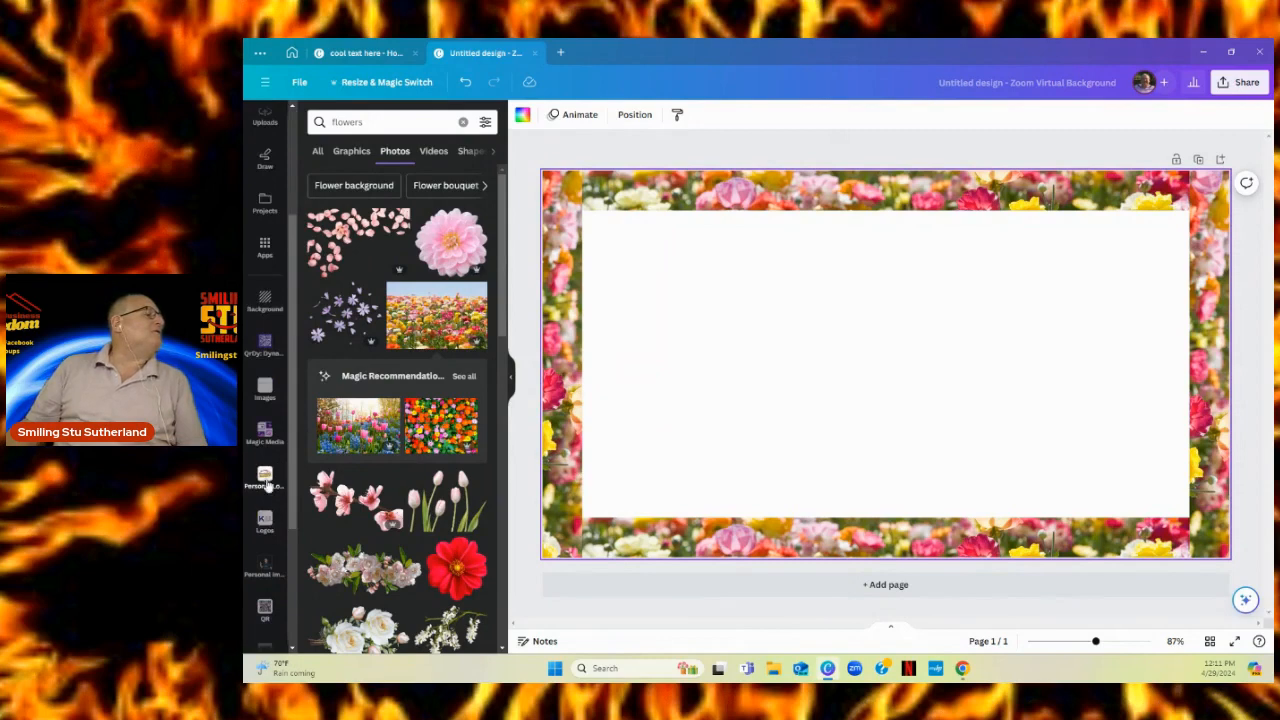
left_click(265, 478)
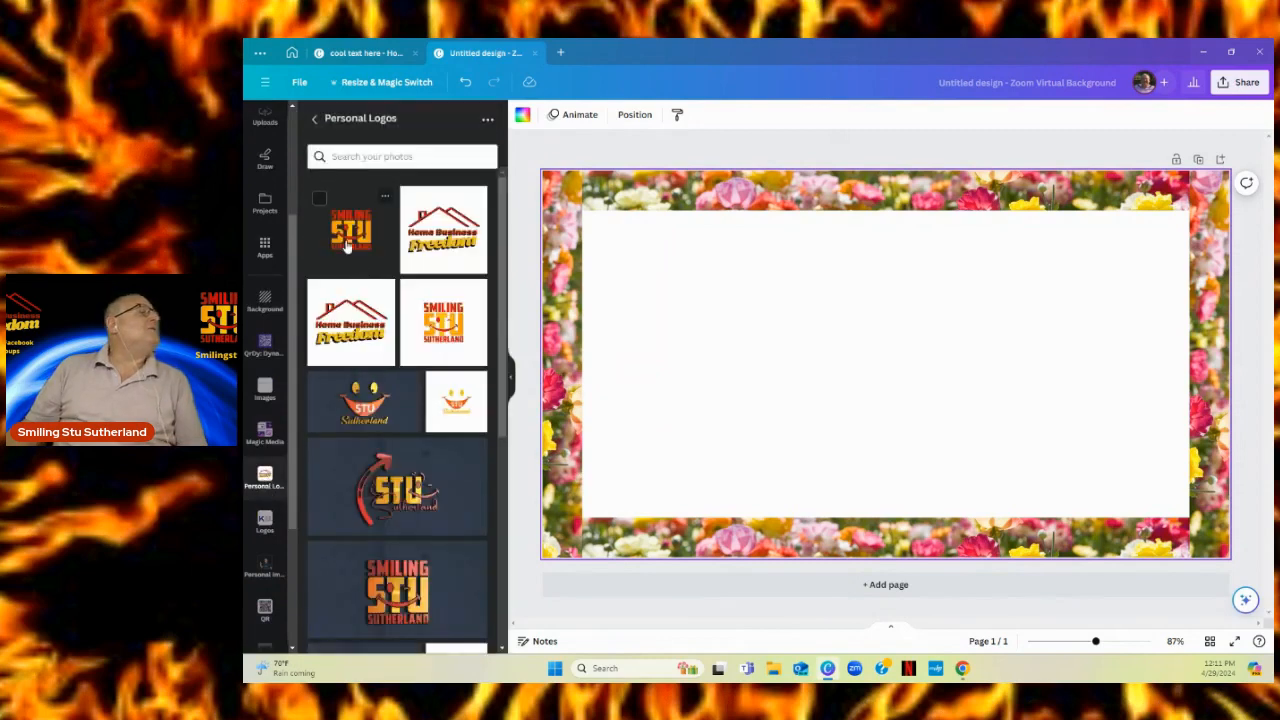
left_click(442, 332)
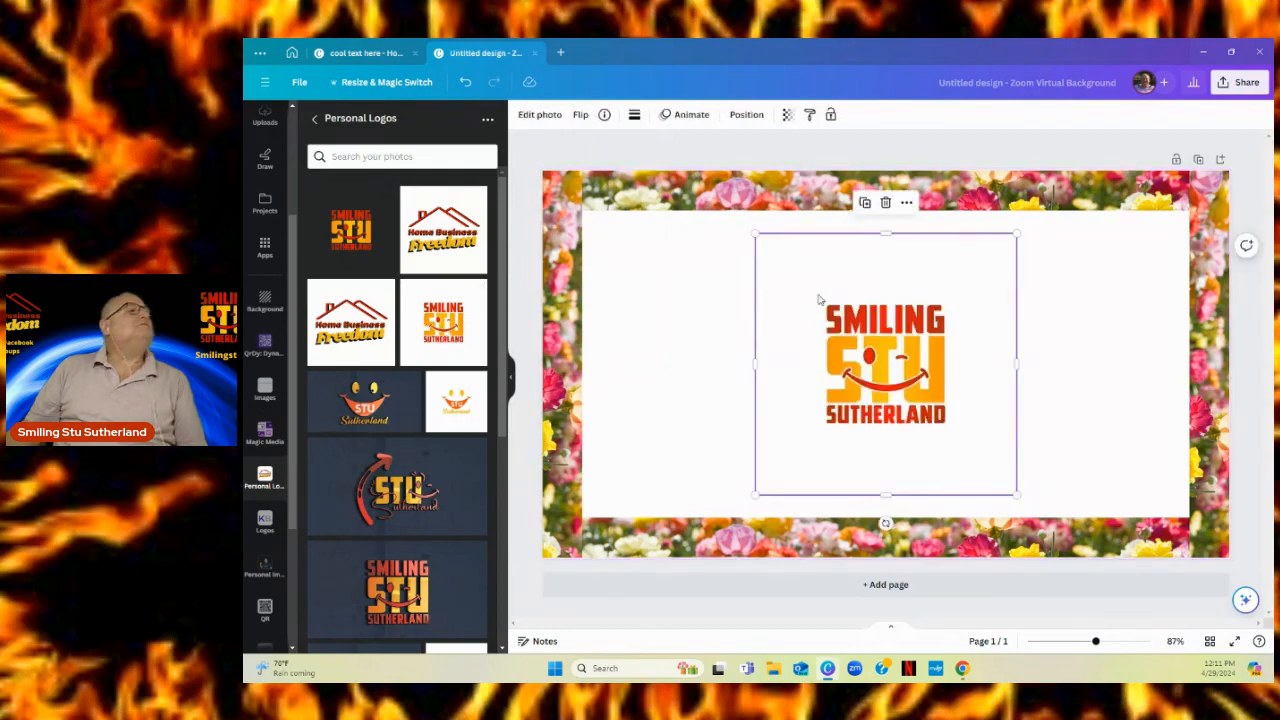
- Remove the logo's background with BG Remover and move the logo to the upper-left corner inside the flower border
left_click(540, 115)
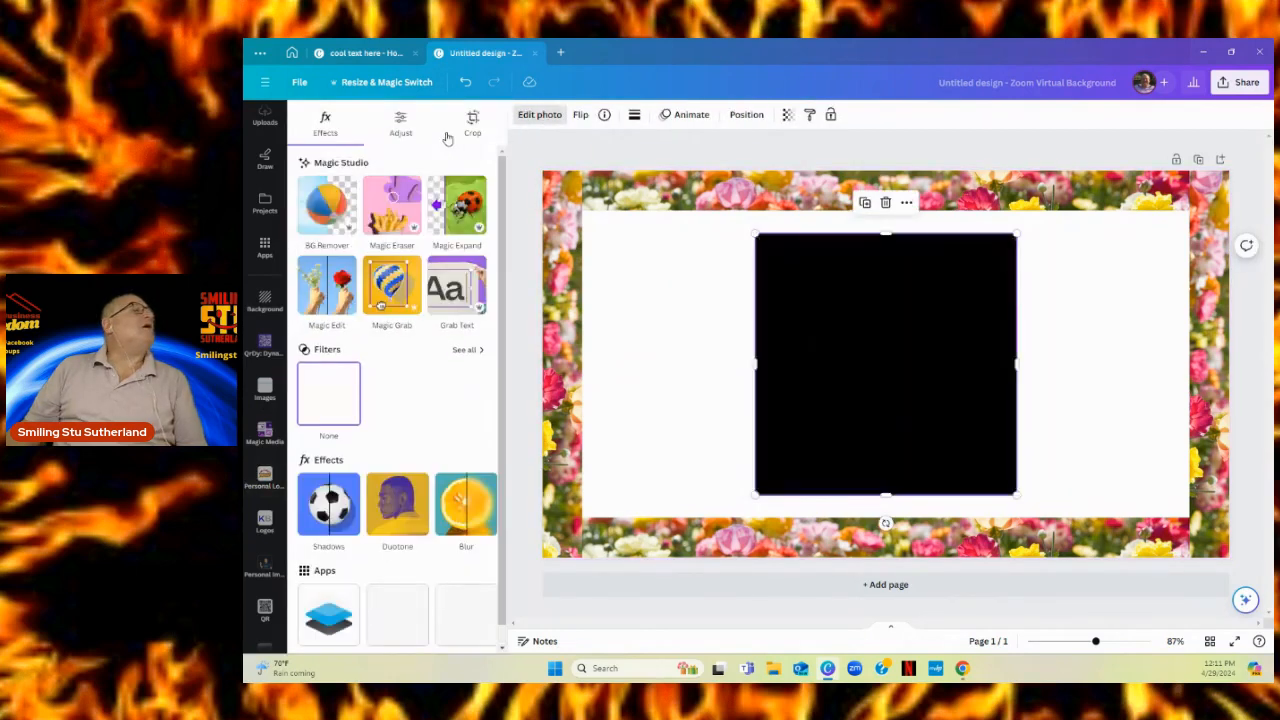
left_click(330, 207)
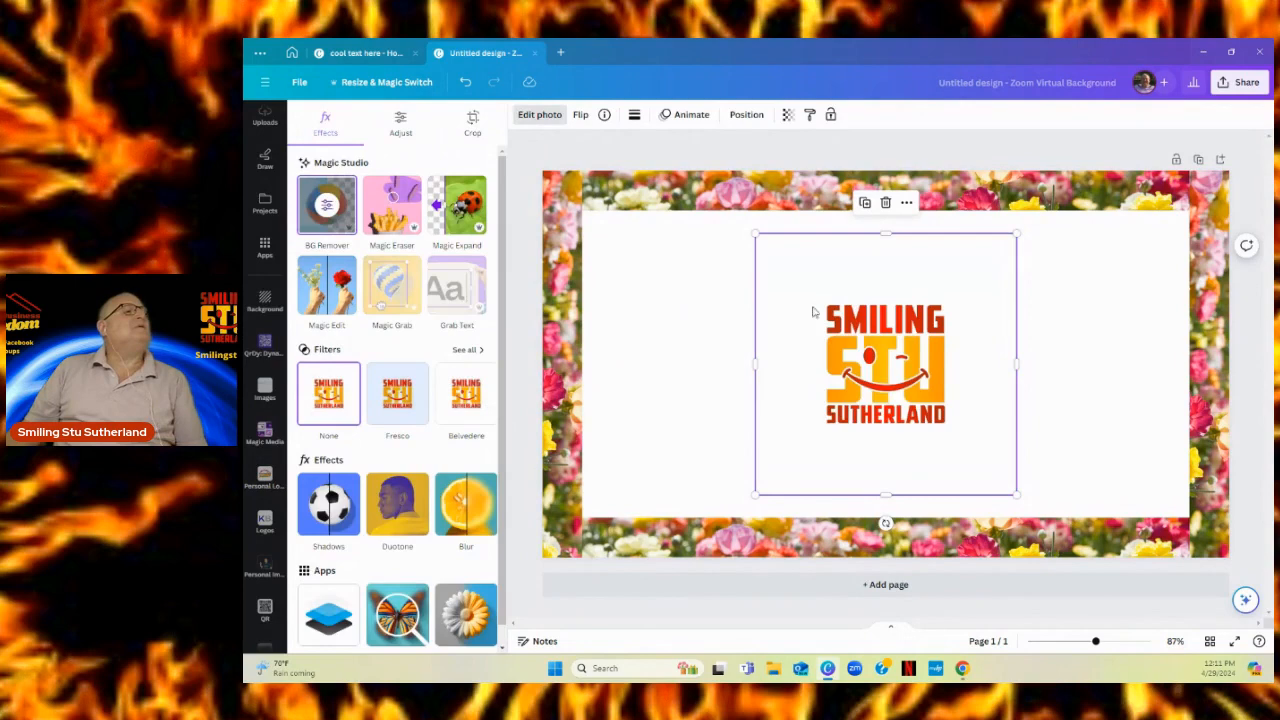
left_click(1172, 390)
left_click_drag(919, 376, 691, 305)
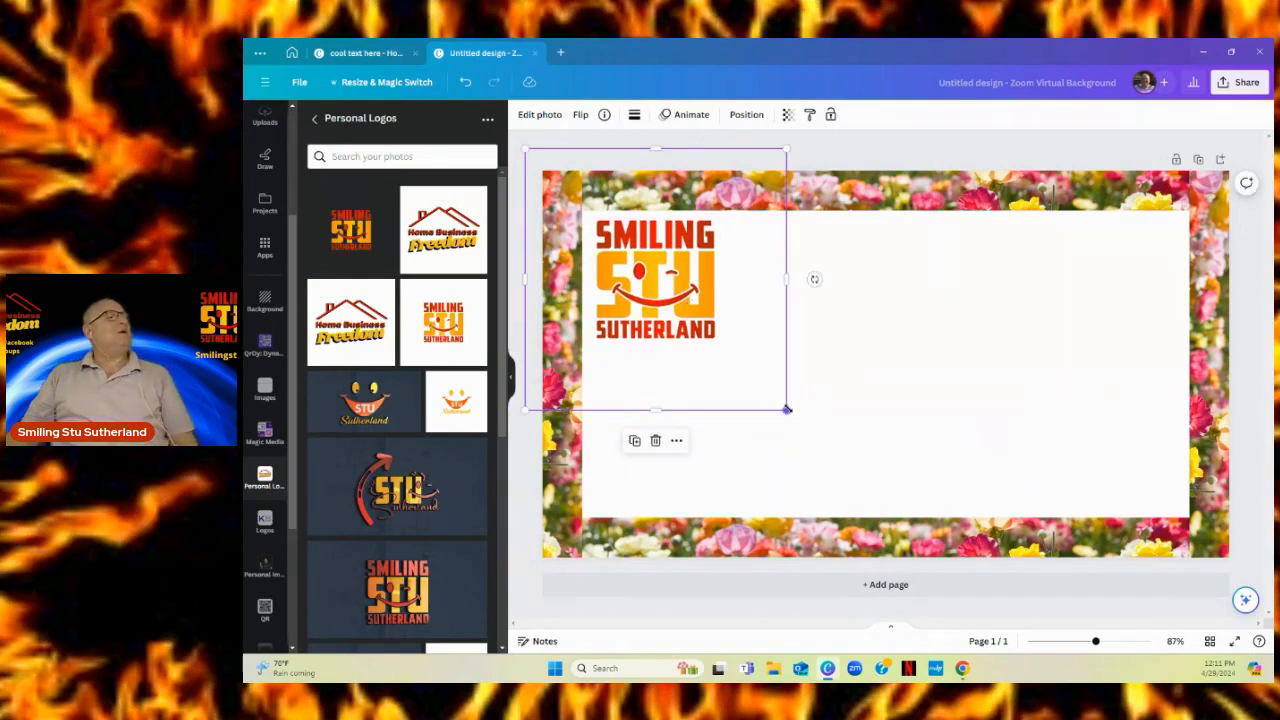
- Download the flower frame design as a PNG with a transparent background, saving it as "flowers" in Downloads
left_click(962, 390)
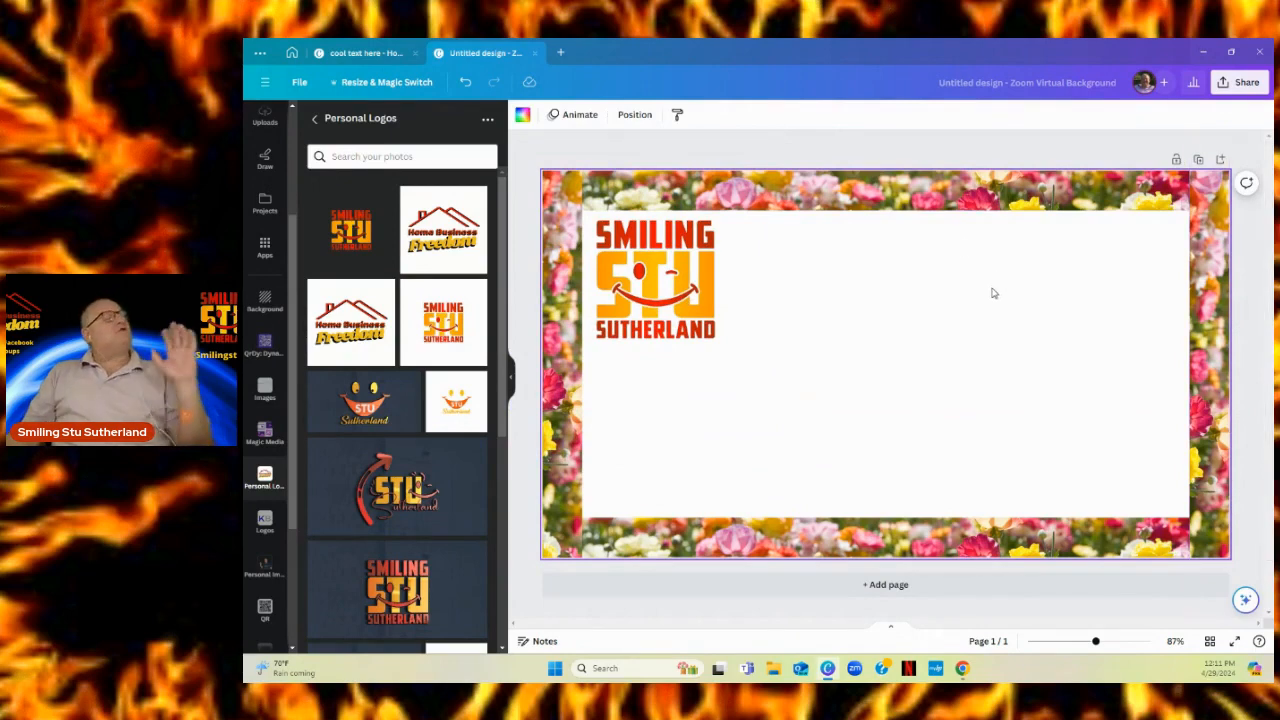
left_click(1242, 88)
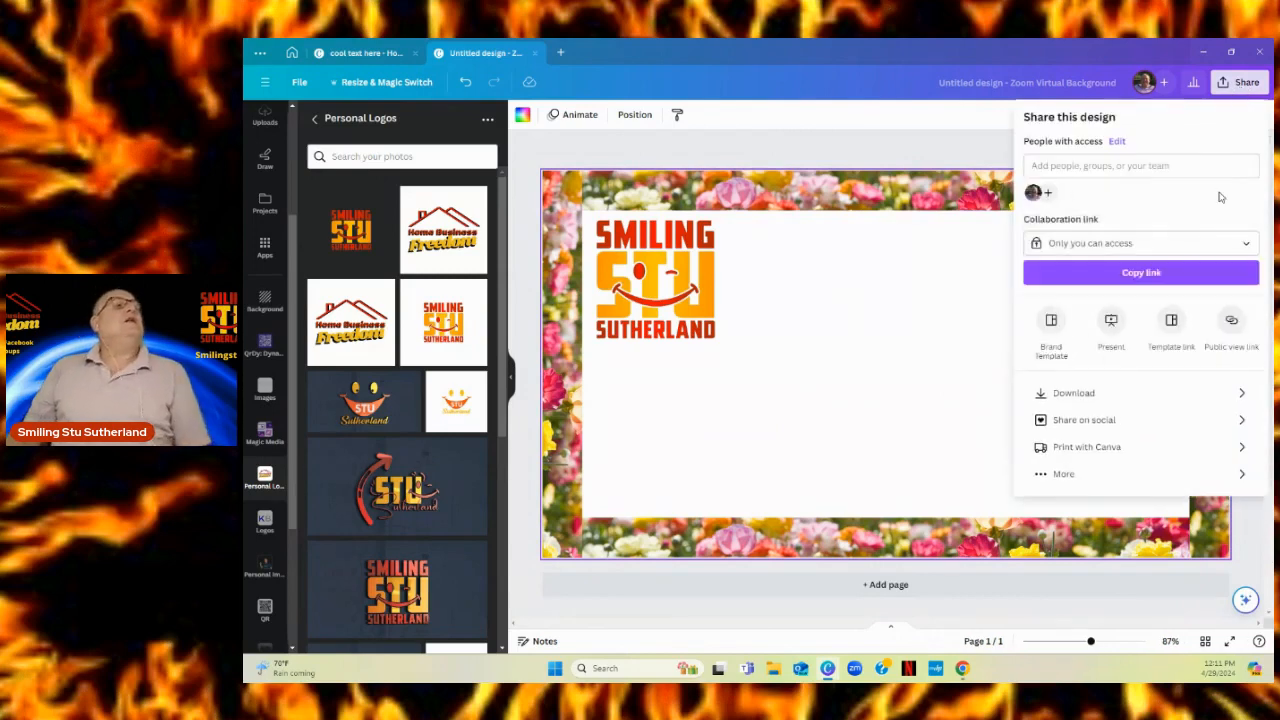
left_click(1066, 394)
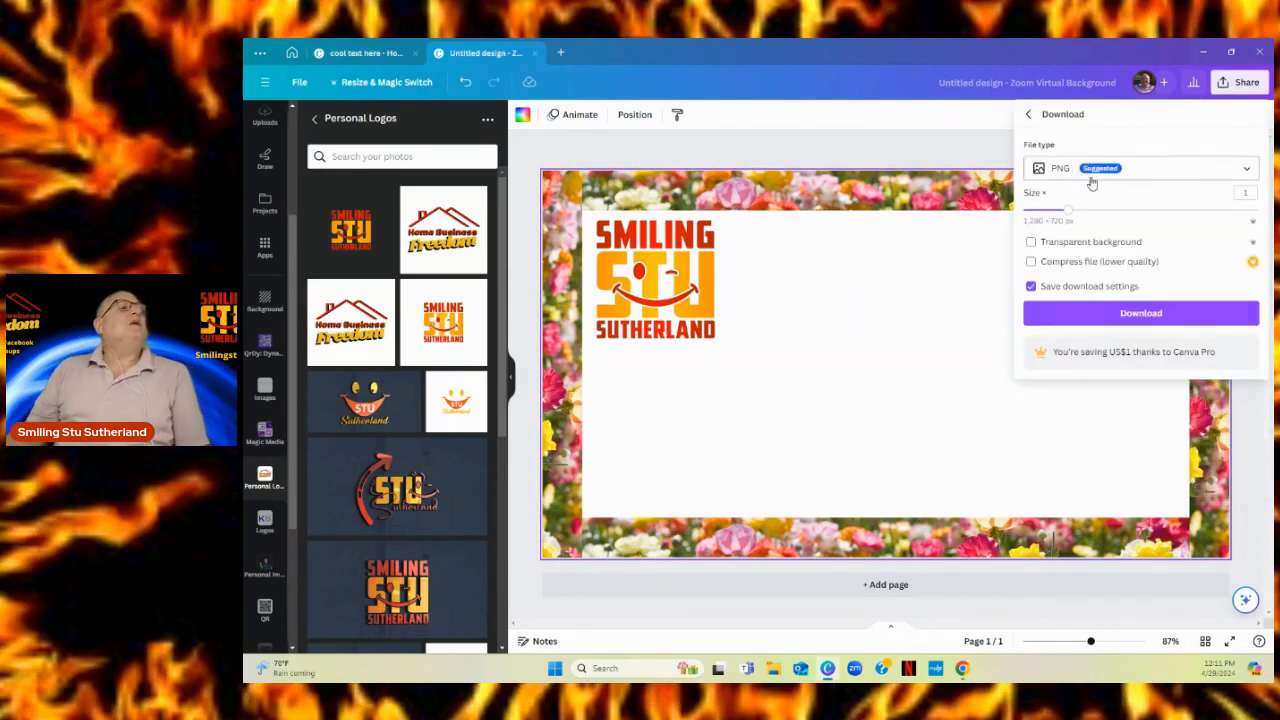
left_click(1031, 245)
left_click(1146, 322)
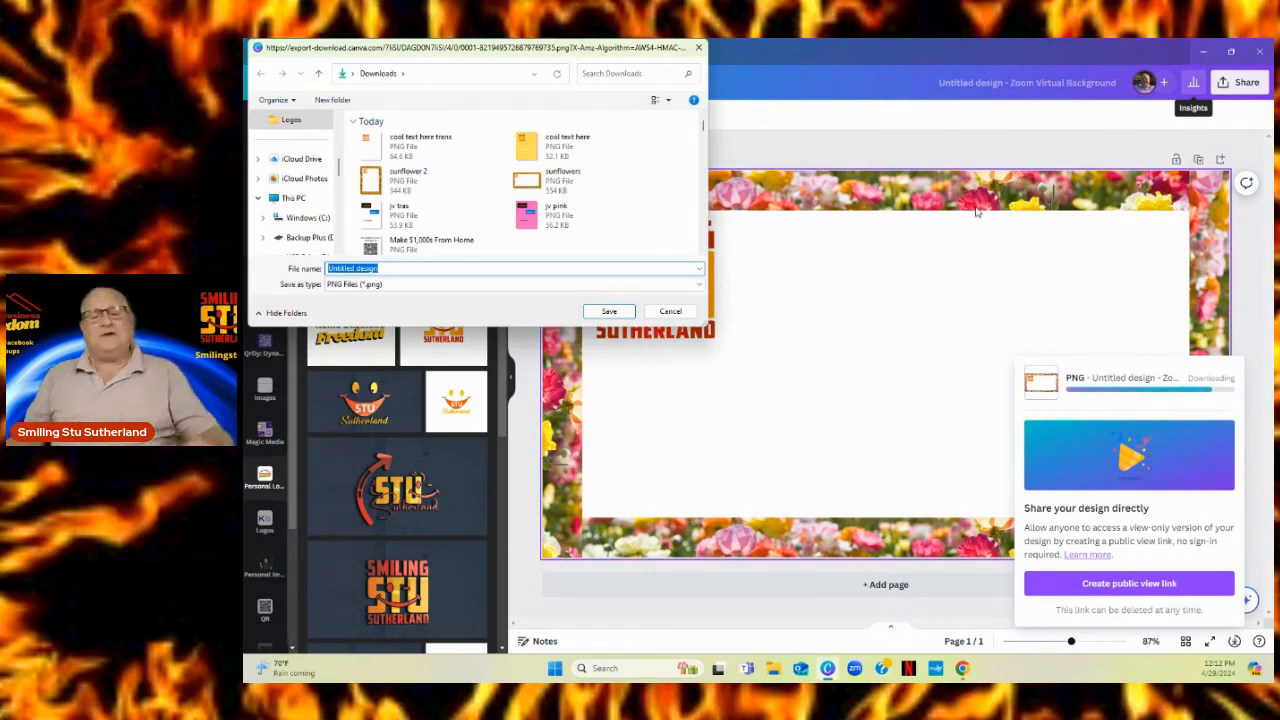
type("flowers")
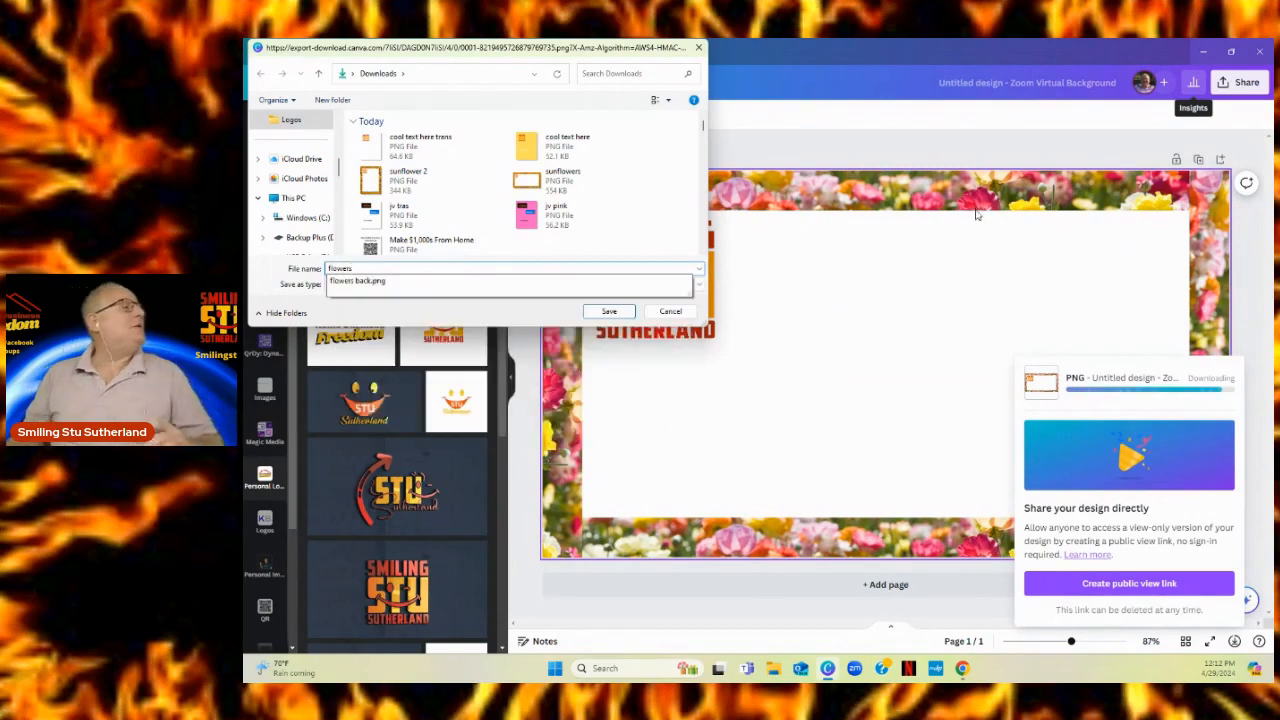
left_click(609, 311)
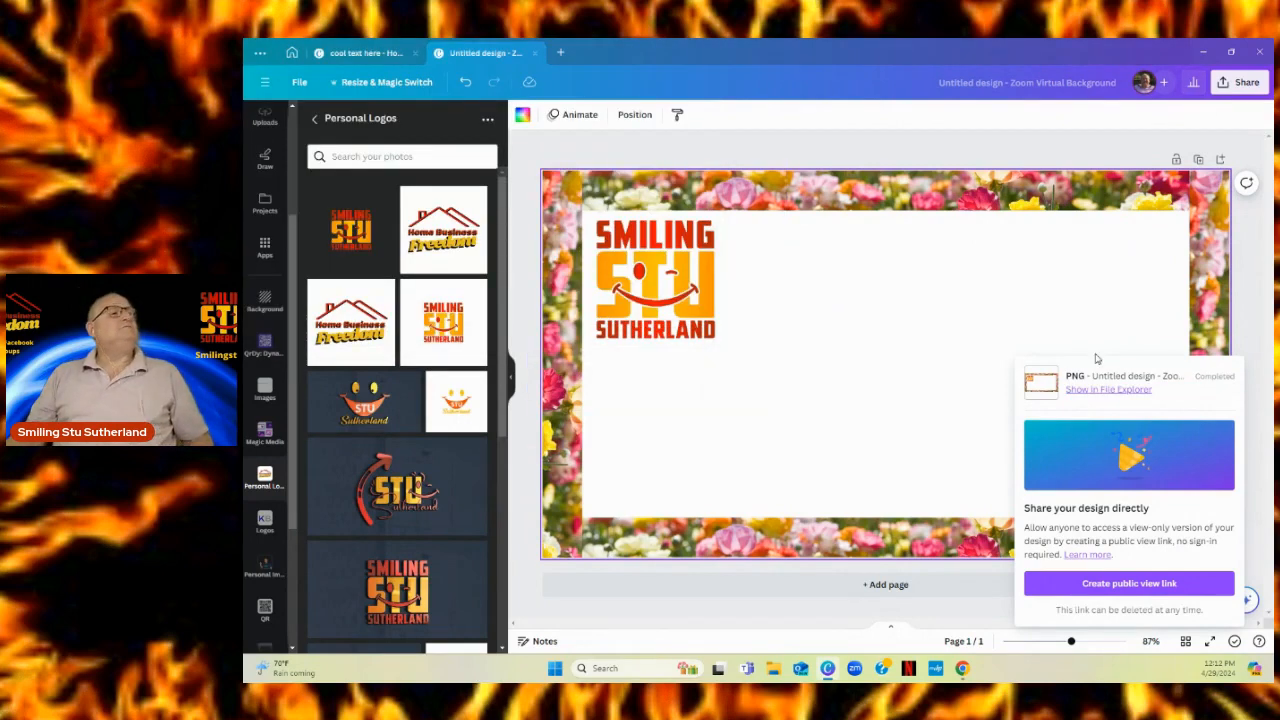
left_click(1201, 52)
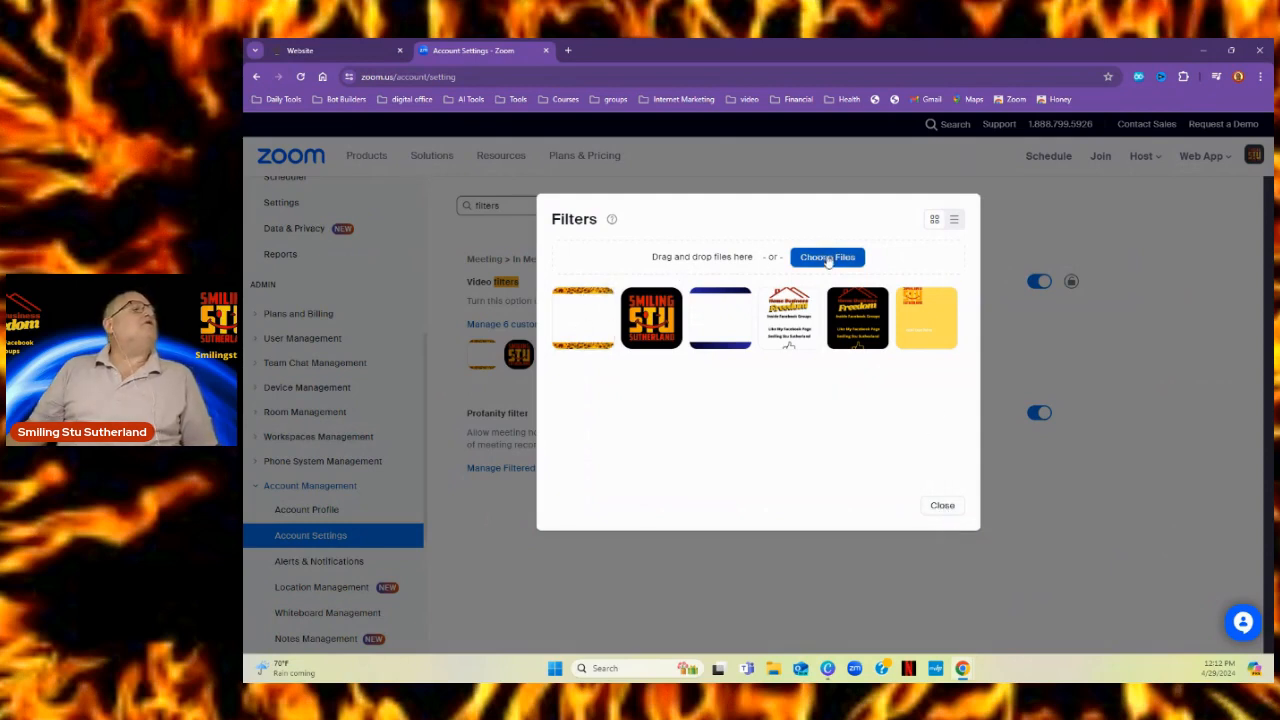
left_click(828, 258)
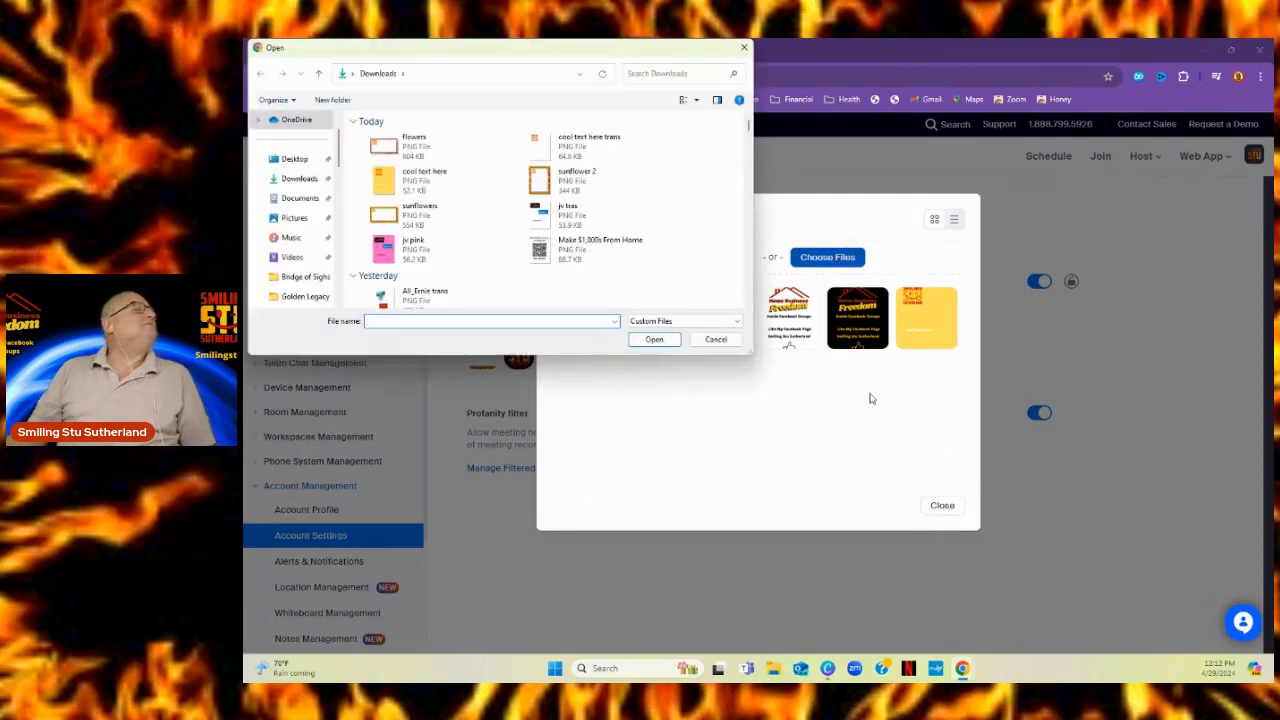
double_click(385, 148)
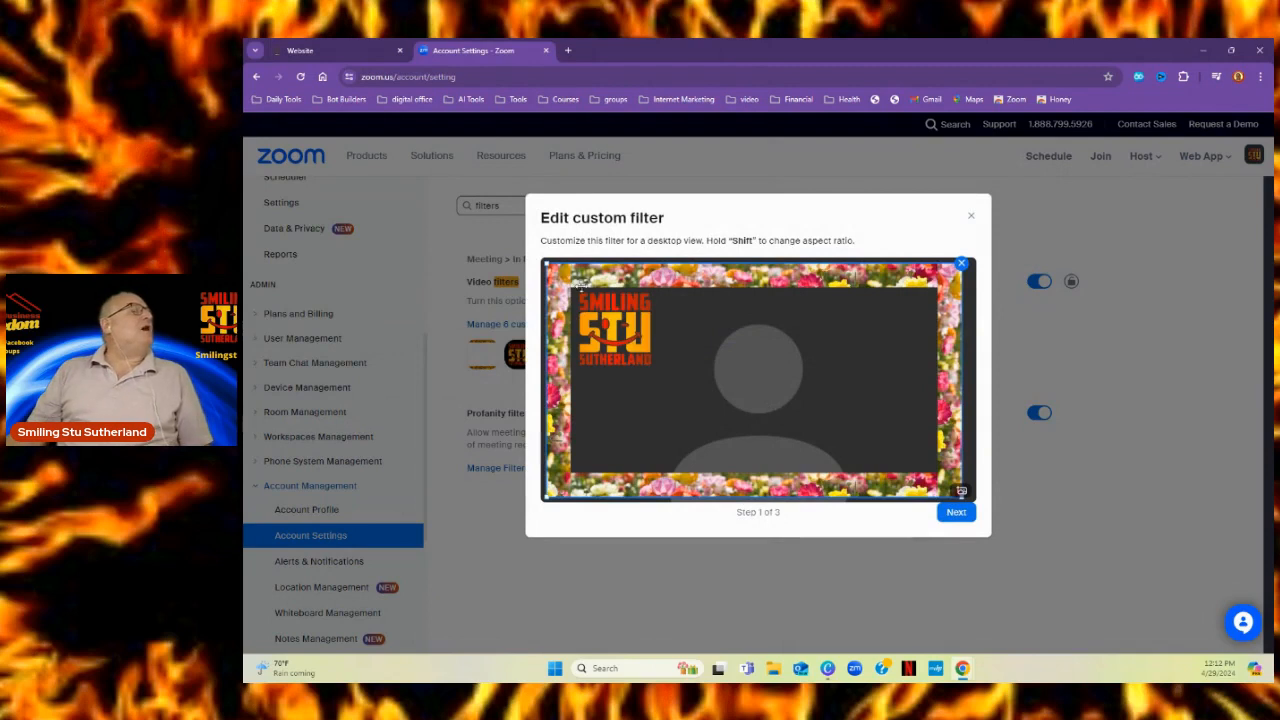
left_click_drag(706, 377, 741, 373)
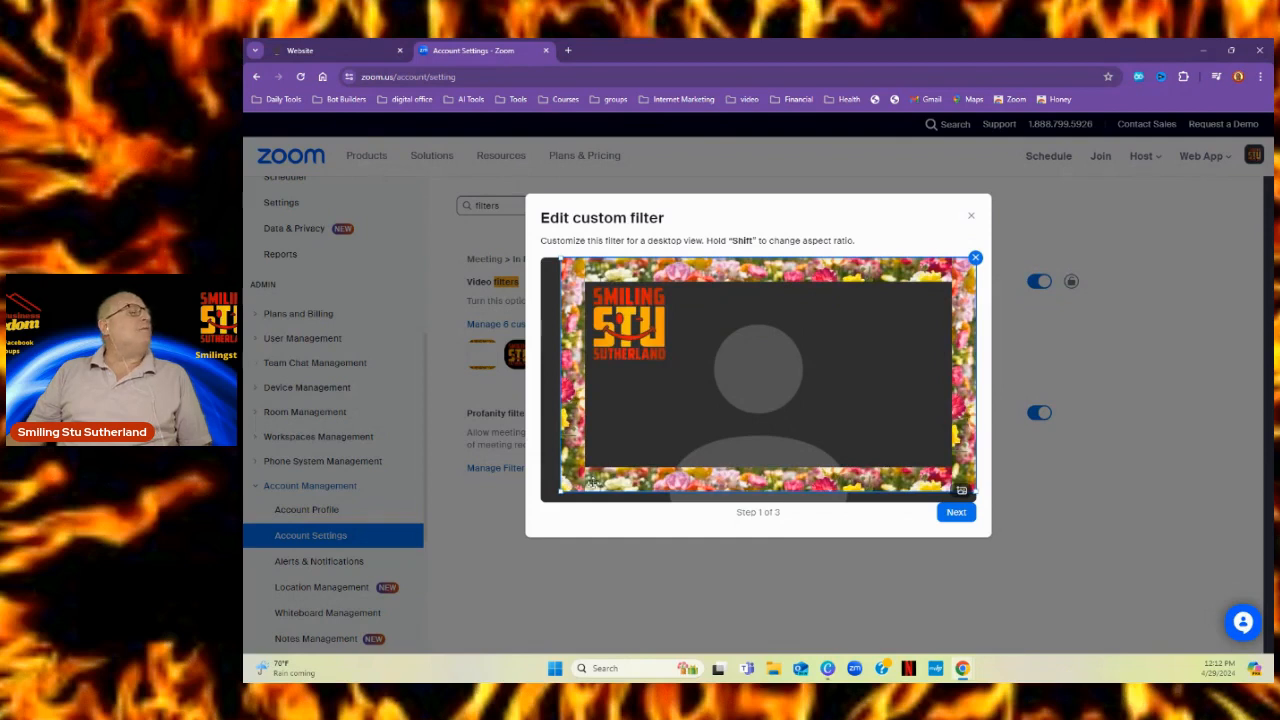
left_click_drag(559, 491, 537, 504)
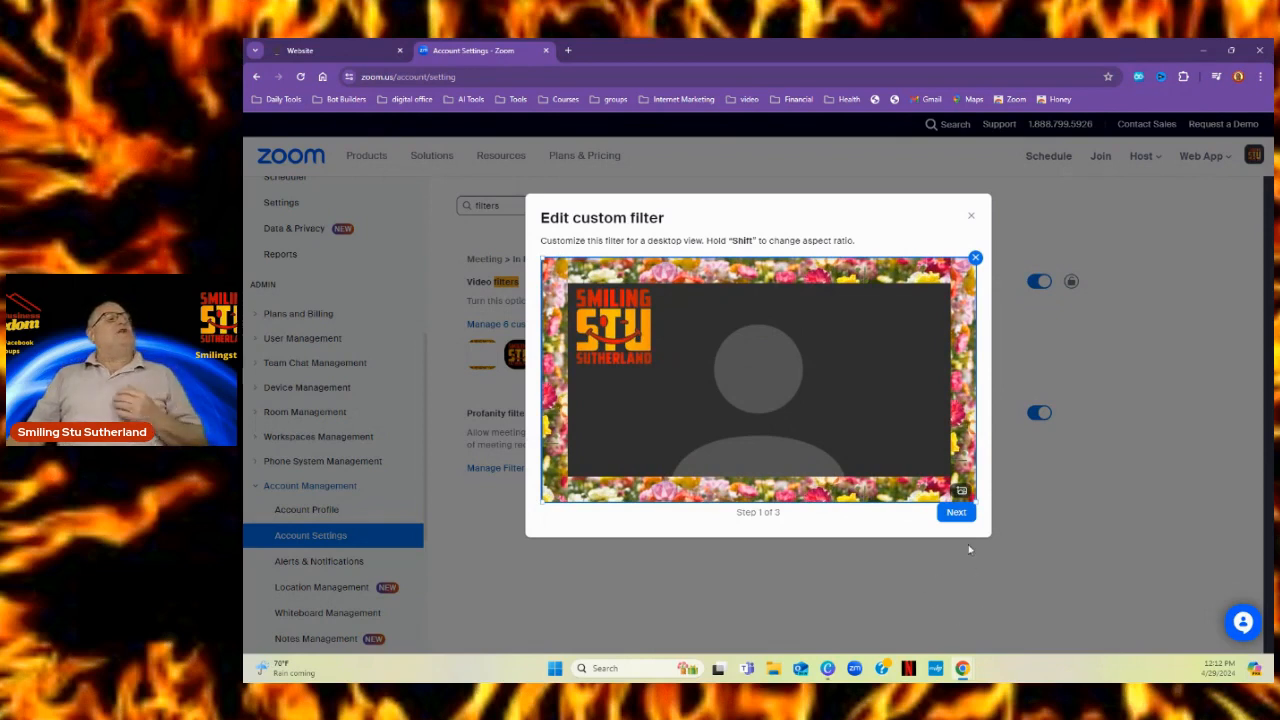
- Proceed to the filter's mobile view and enlarge the flower frame to about the preview's full width
left_click(957, 514)
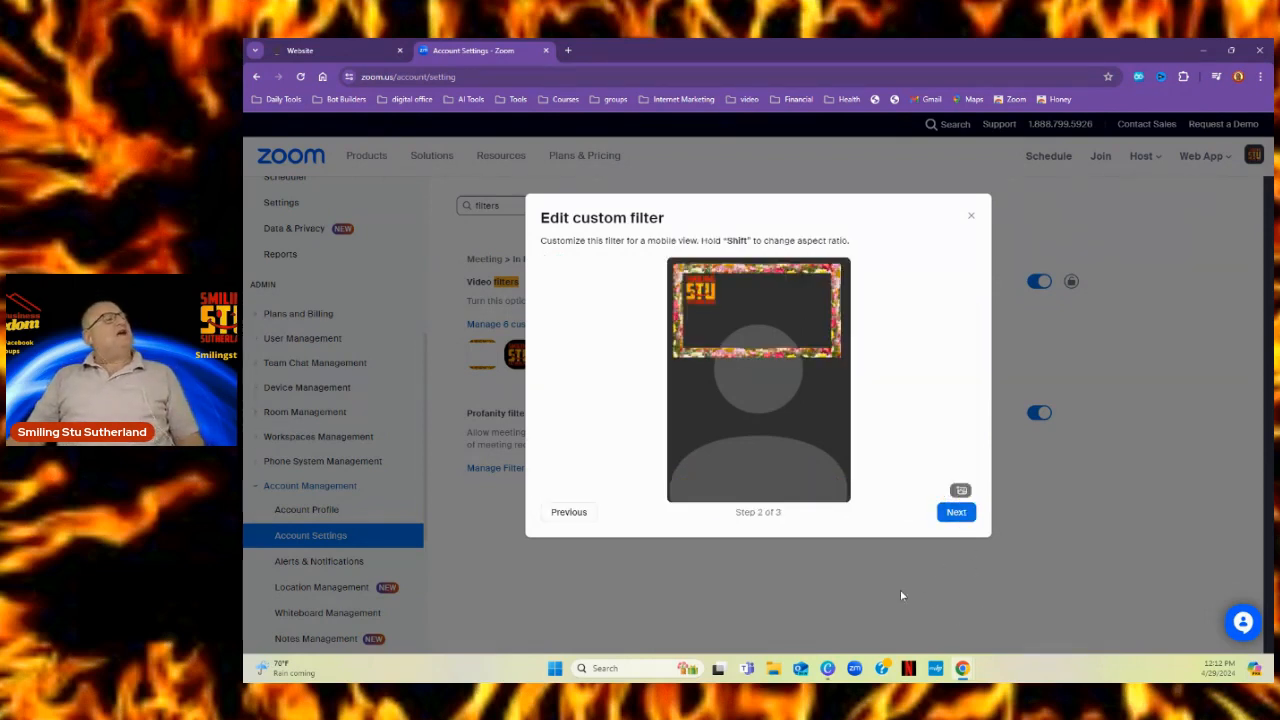
left_click(752, 322)
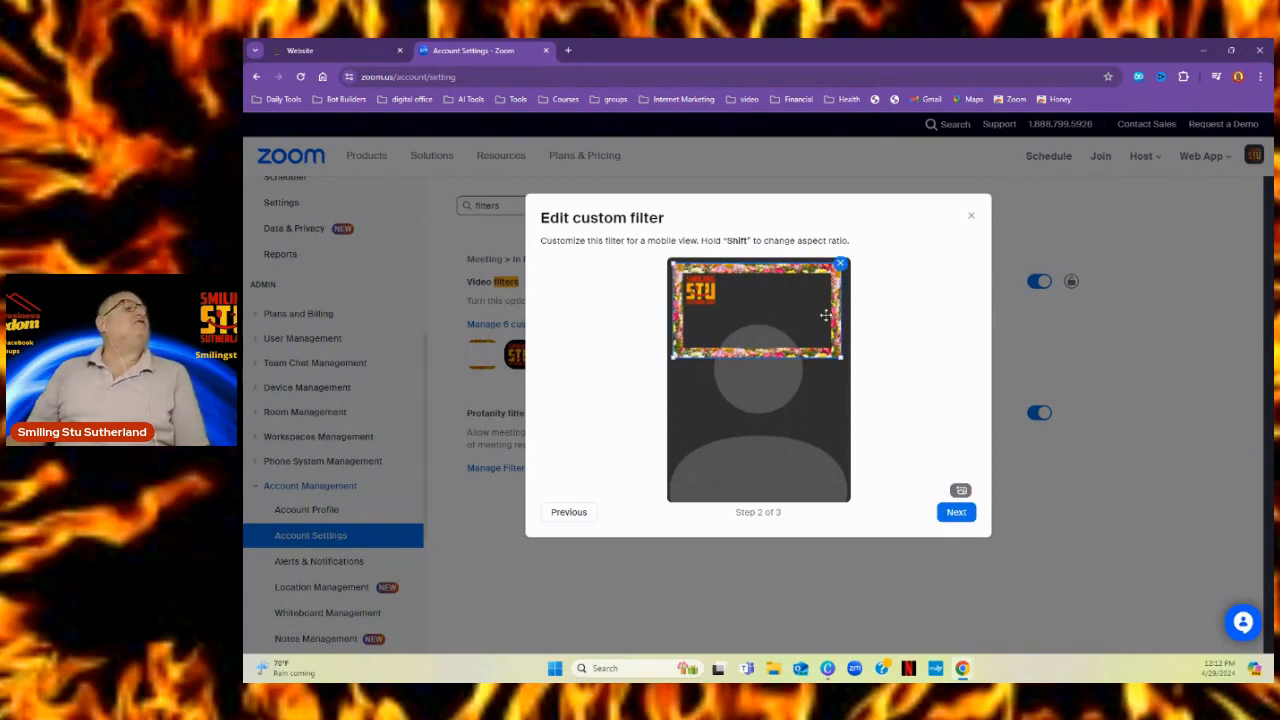
left_click_drag(841, 358, 853, 410)
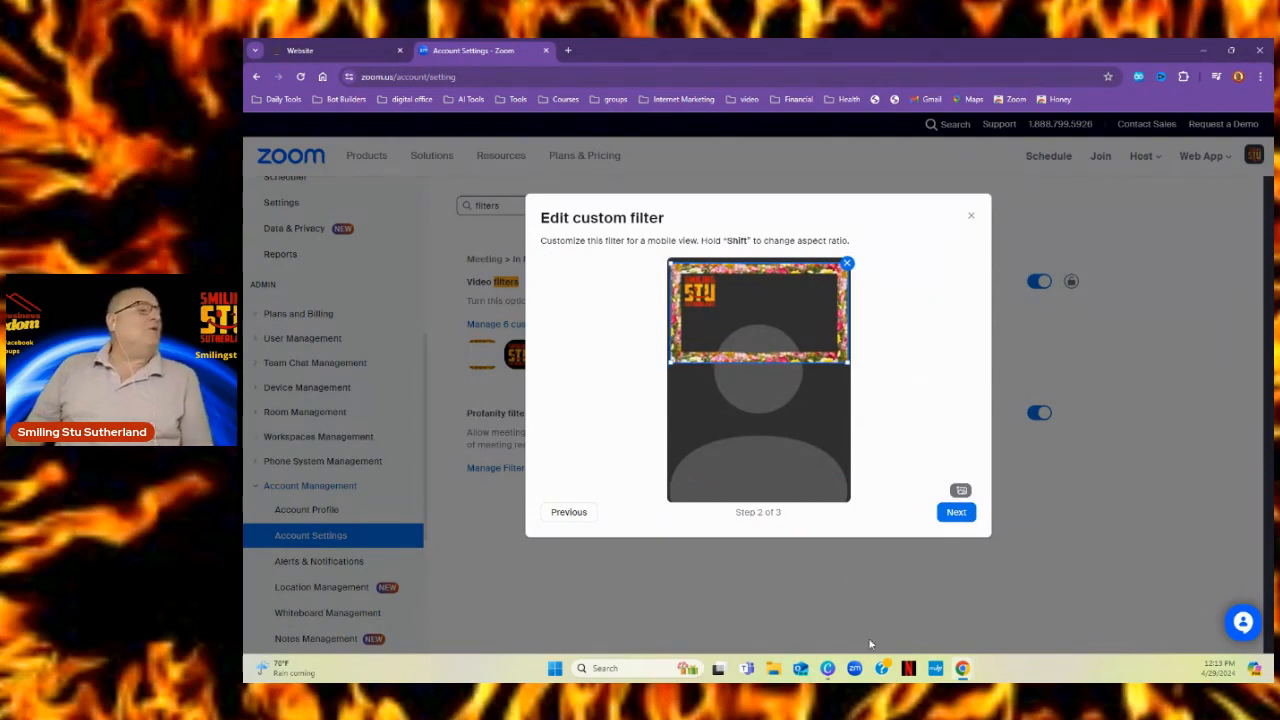
- Switch to Canva and create a new 720 × 960 px design using the Hotmart Club Showcase Banner - Mobile size
left_click(827, 666)
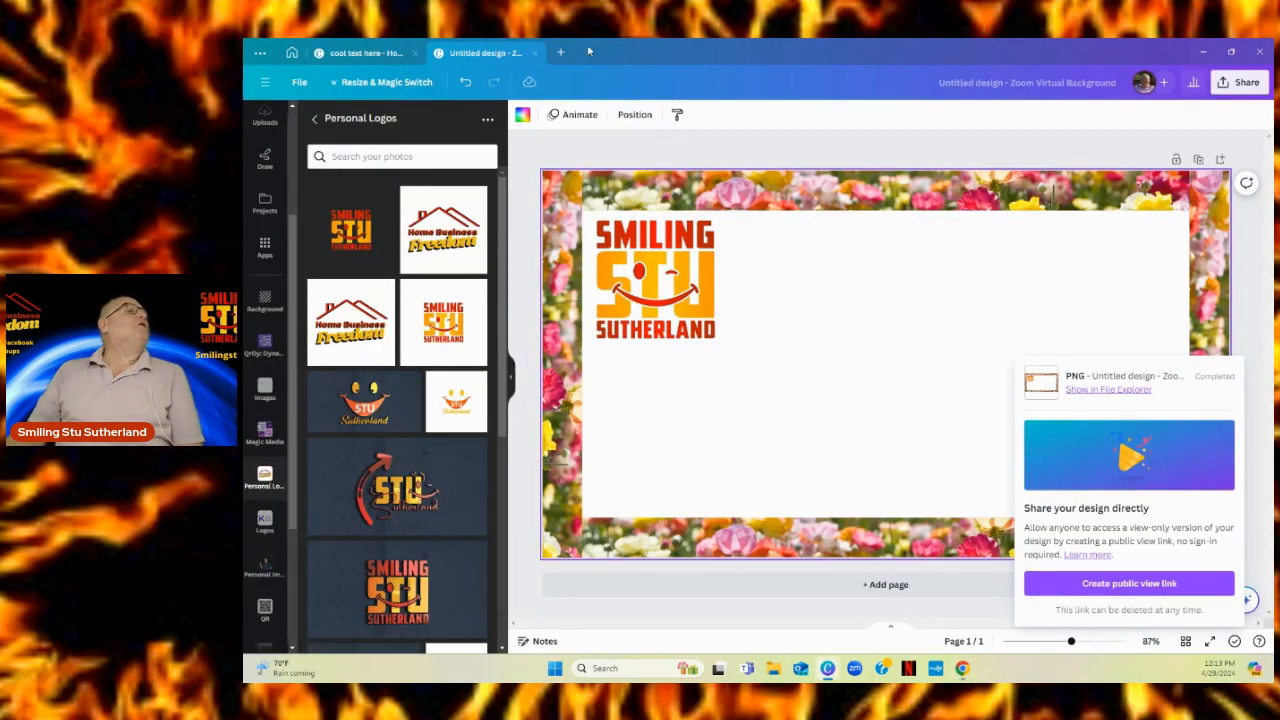
left_click(561, 54)
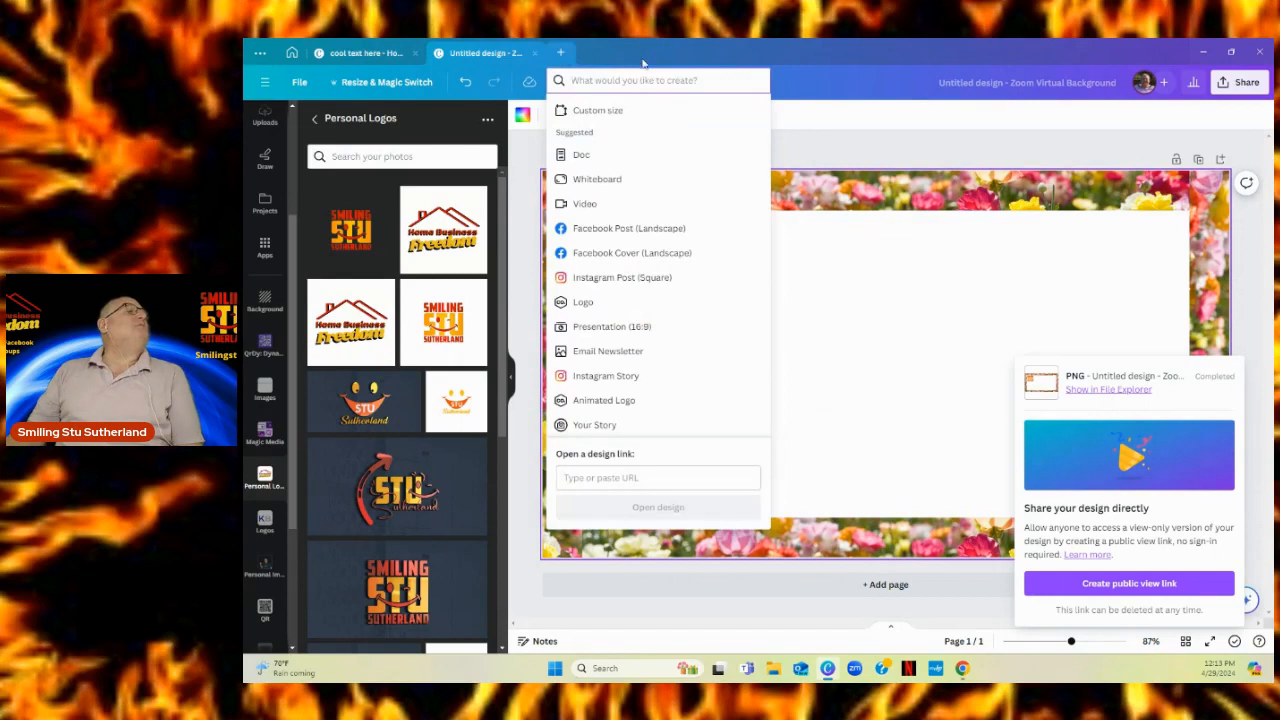
left_click(592, 111)
type("1280")
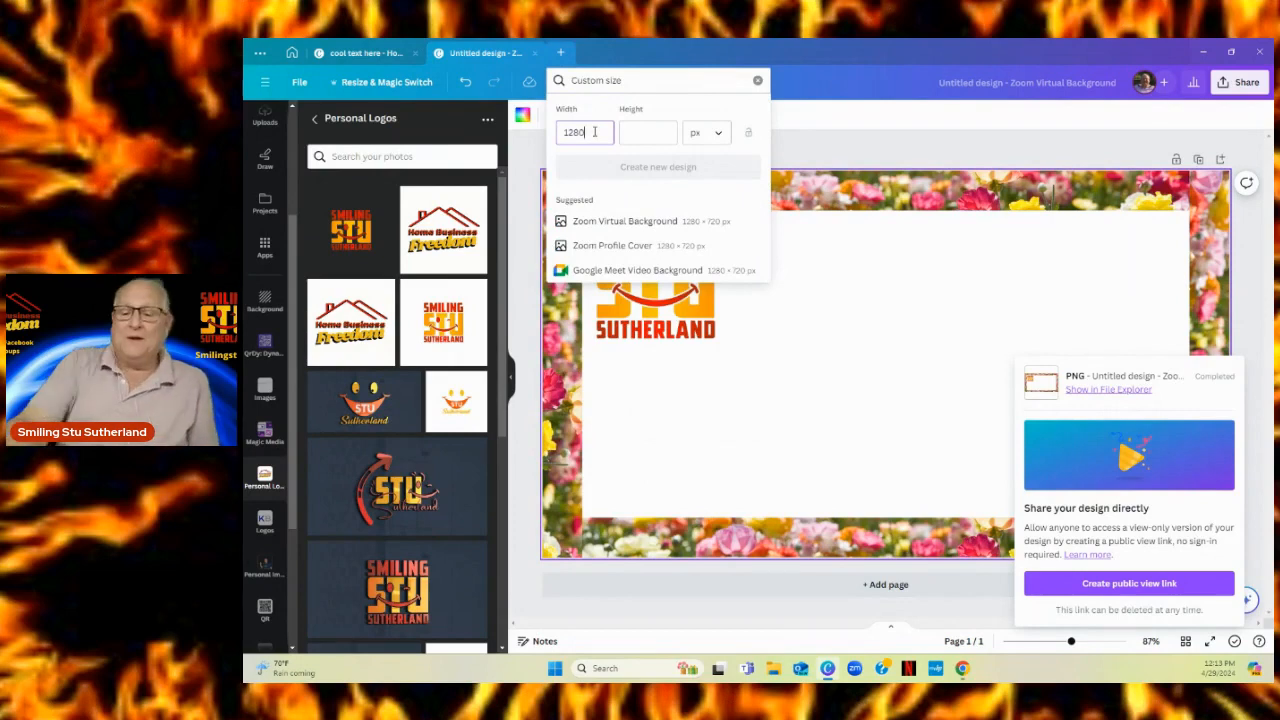
key("BackSpace")
key("BackSpace")
key("BackSpace")
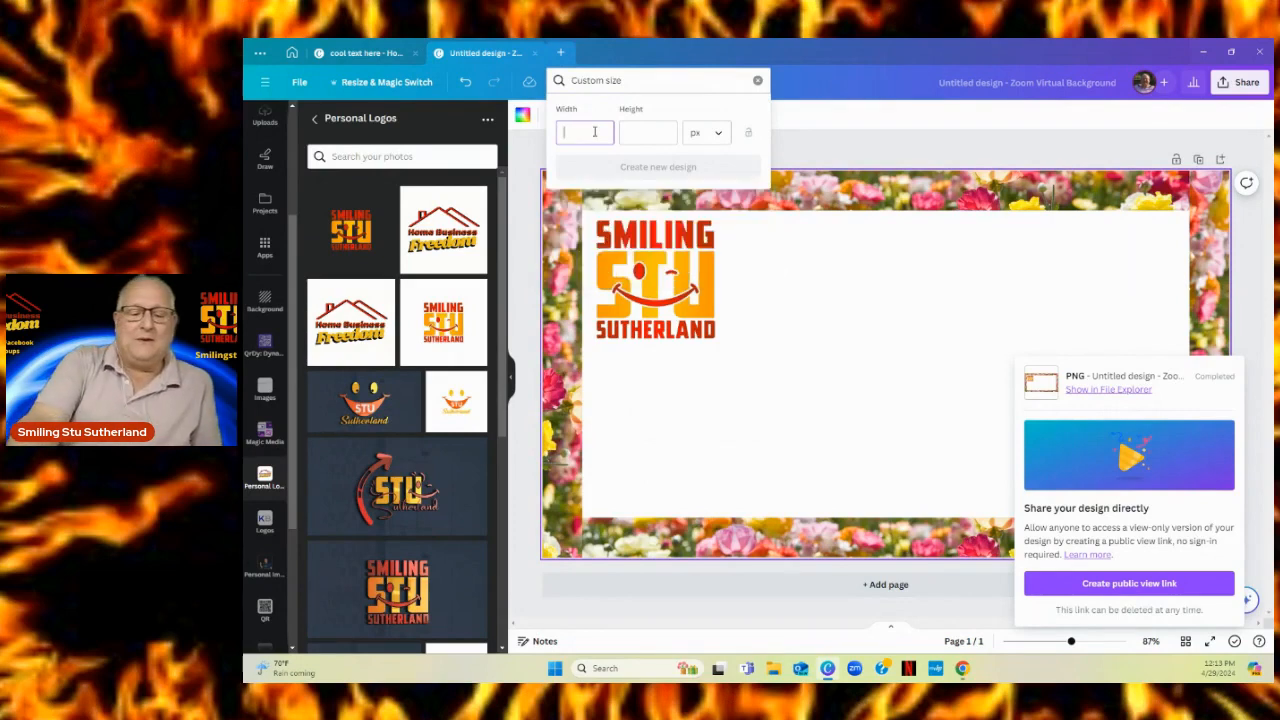
type("720")
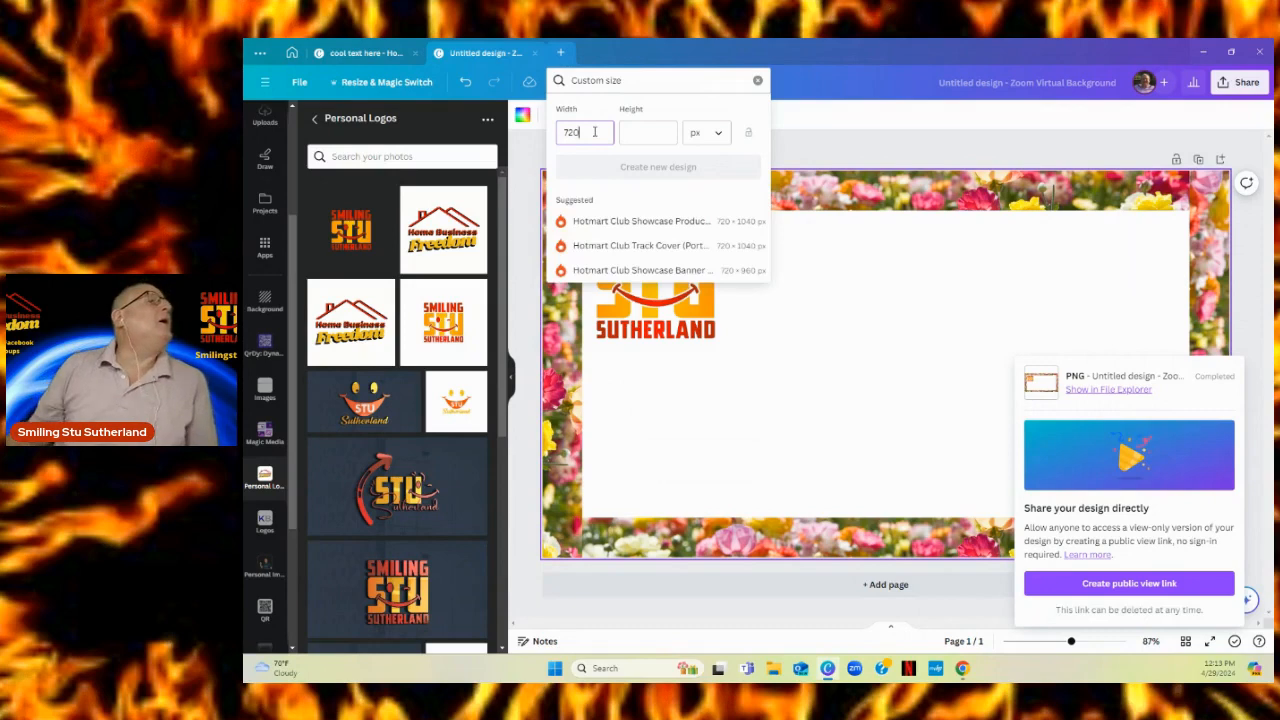
left_click(655, 272)
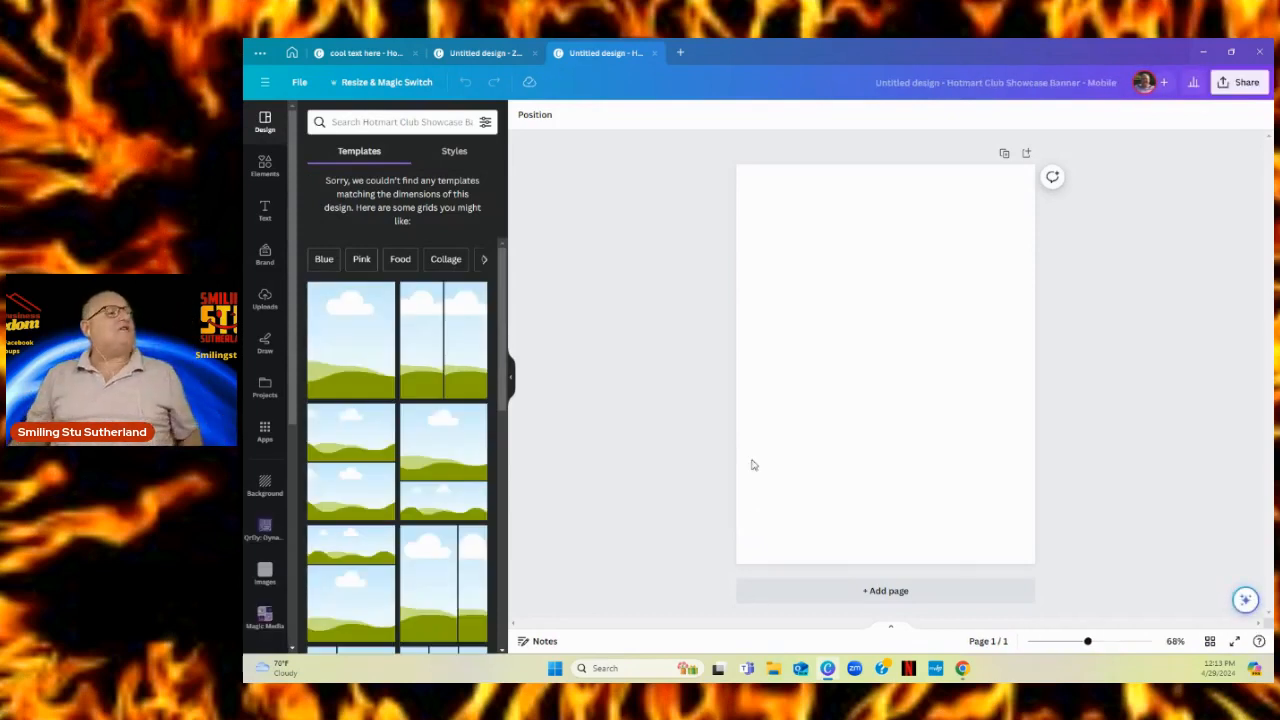
- Copy the top flower strip from the Zoom Virtual Background design and paste it along the new portrait page's top edge
left_click(488, 60)
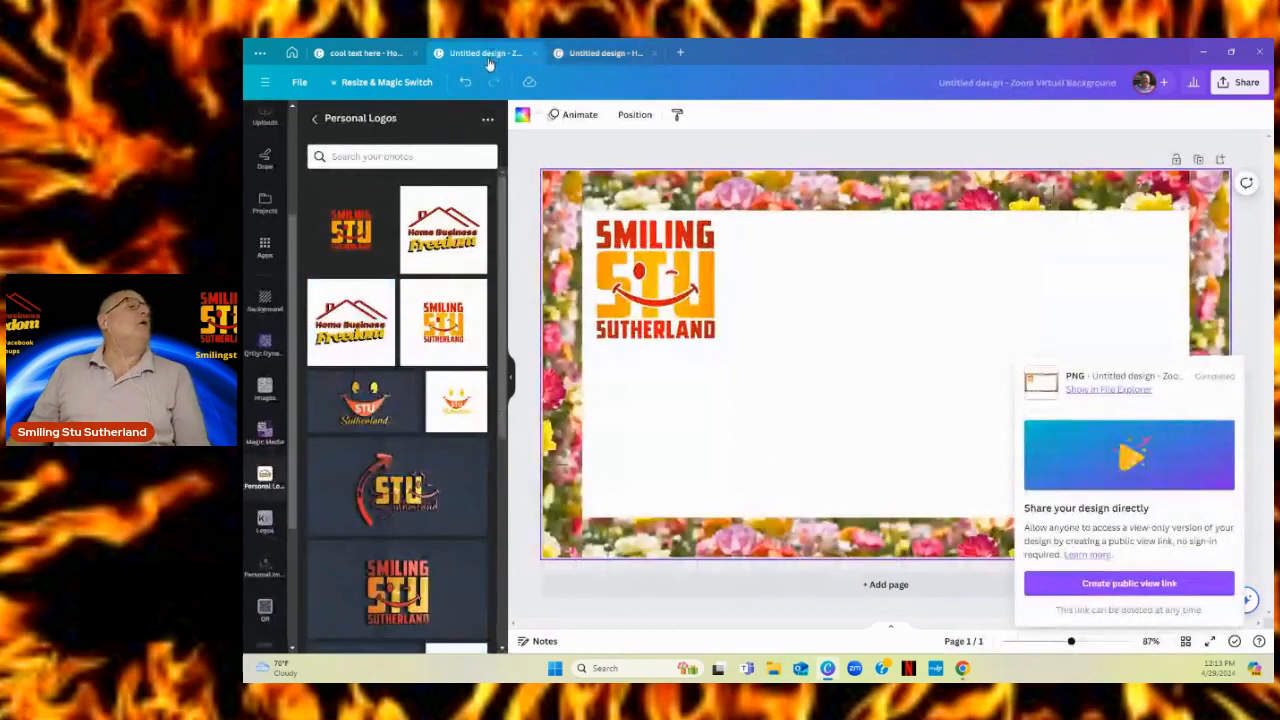
left_click(853, 206)
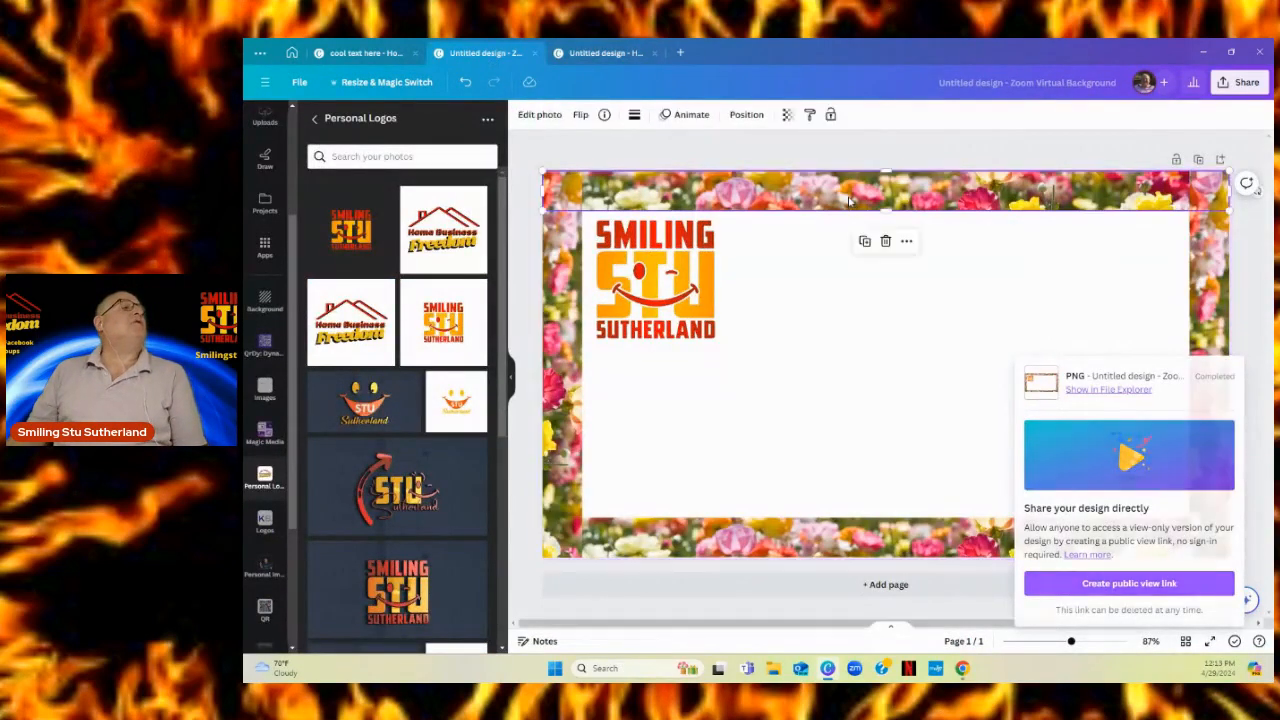
right_click(848, 201)
left_click(889, 214)
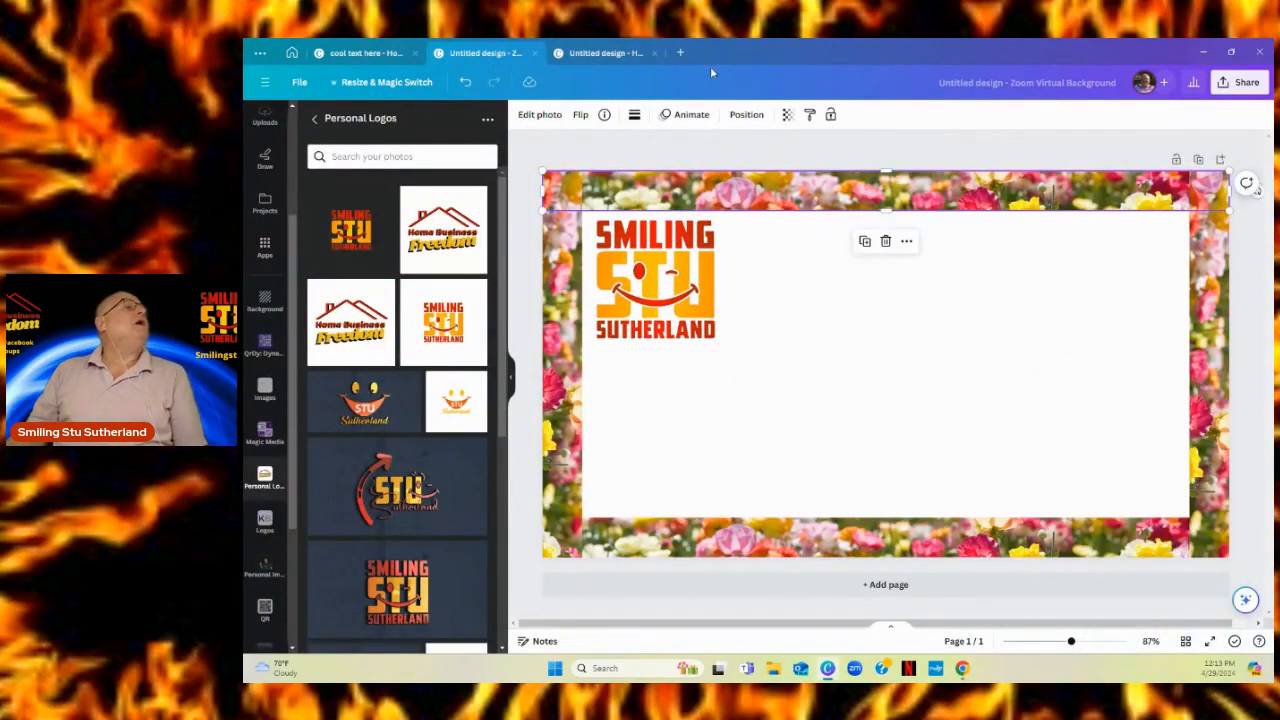
left_click(603, 53)
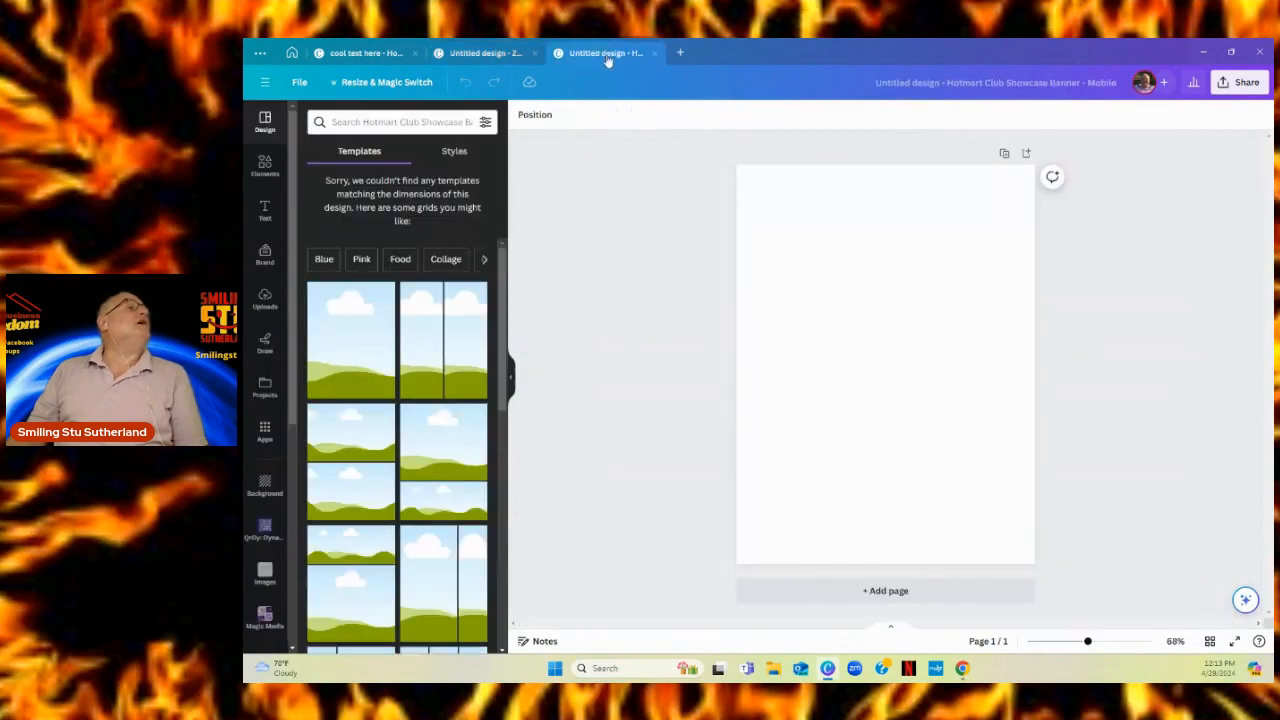
left_click(835, 215)
right_click(835, 215)
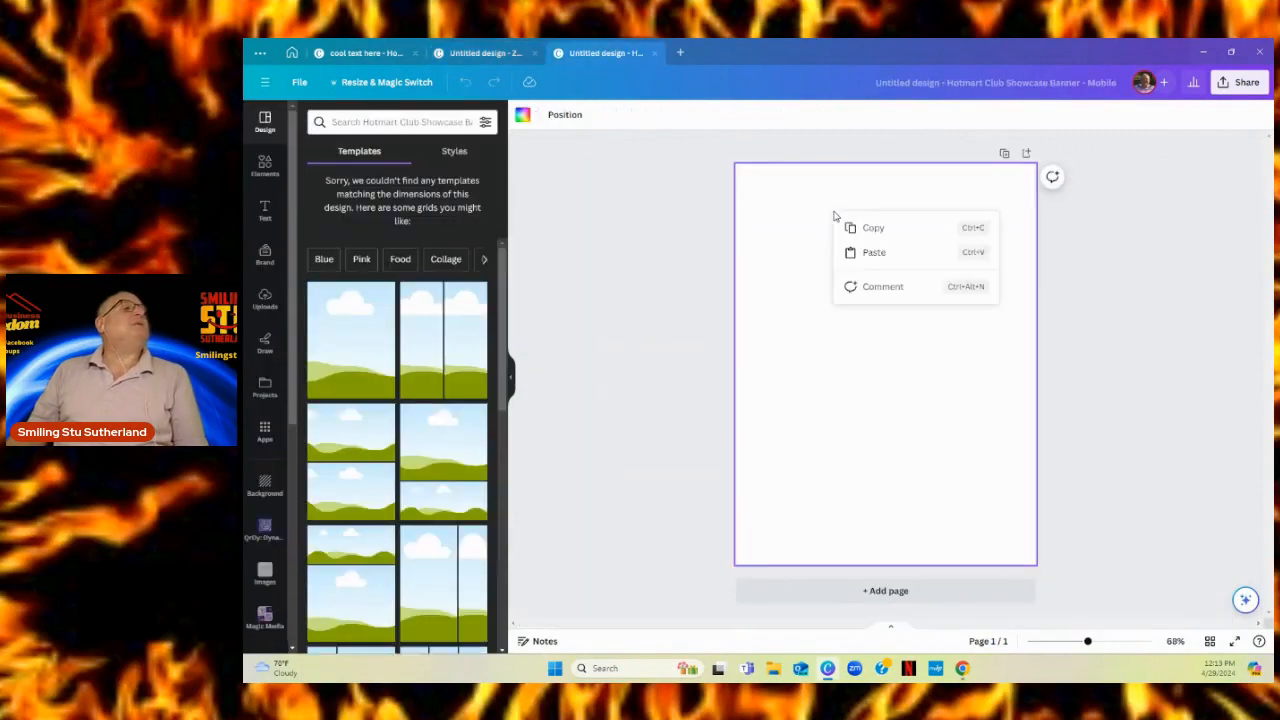
left_click(873, 254)
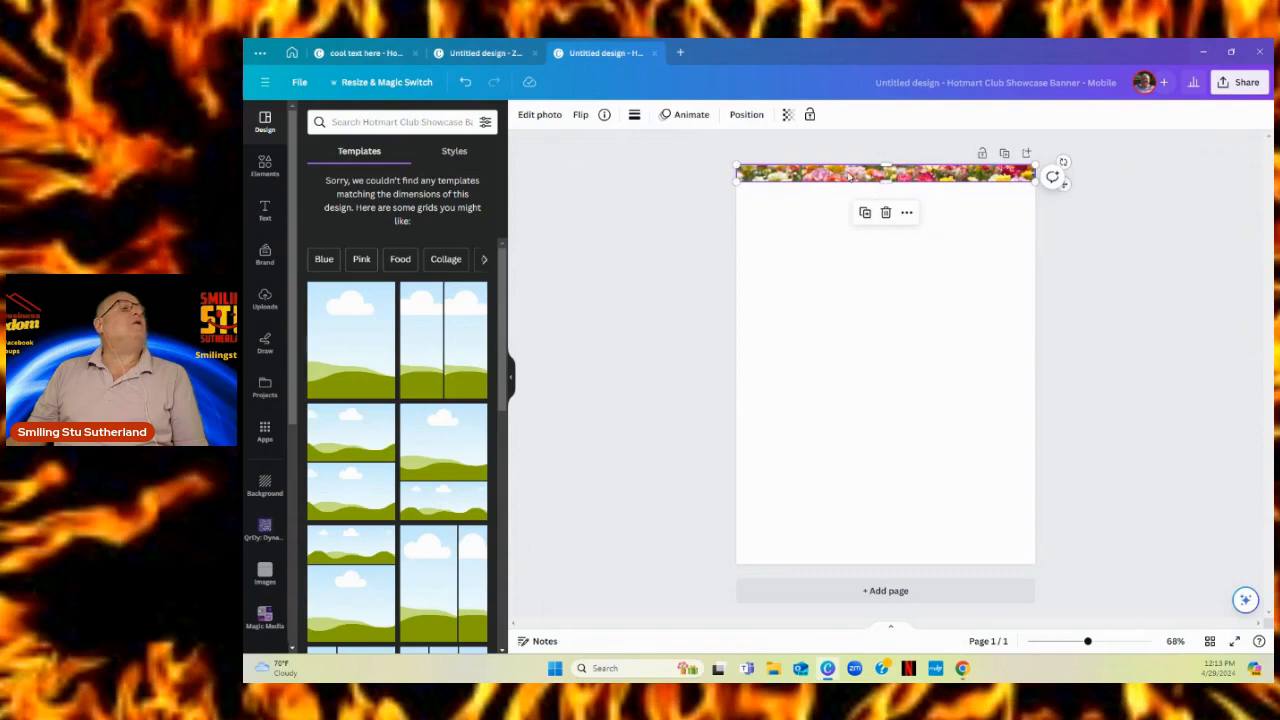
- Duplicate the top flower strip and place the copy along the portrait page's bottom edge
right_click(845, 178)
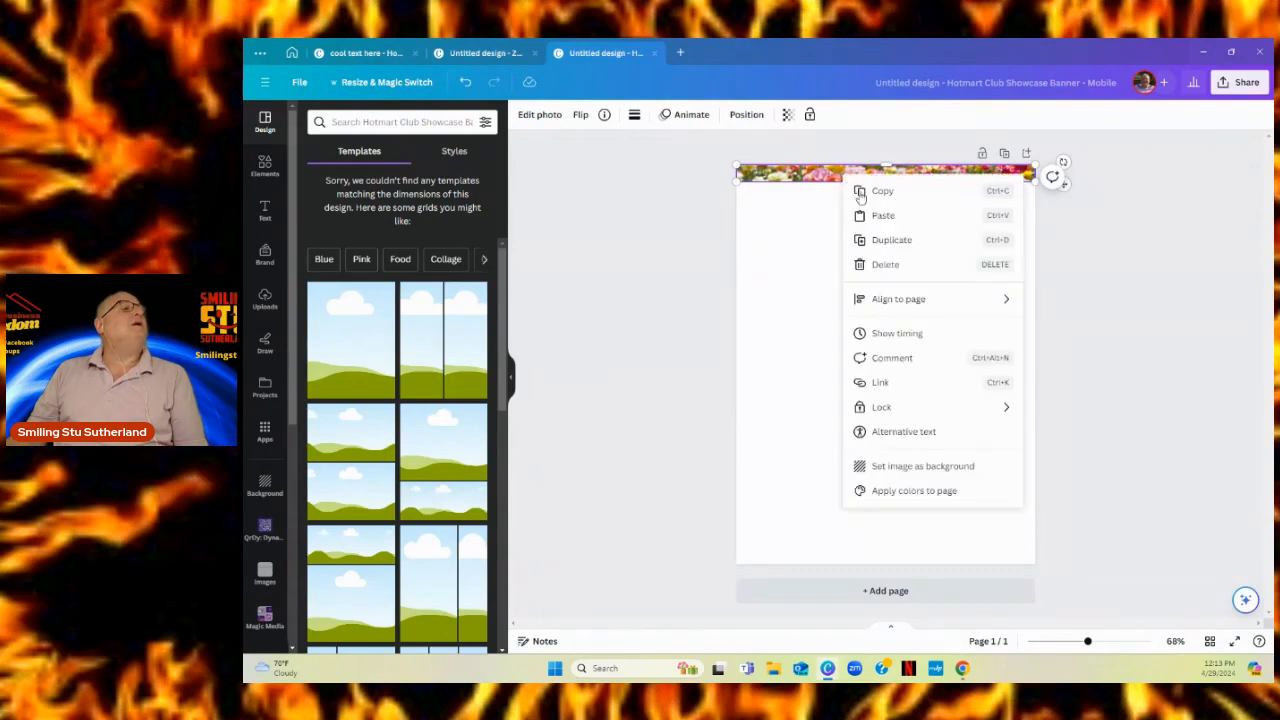
left_click(884, 243)
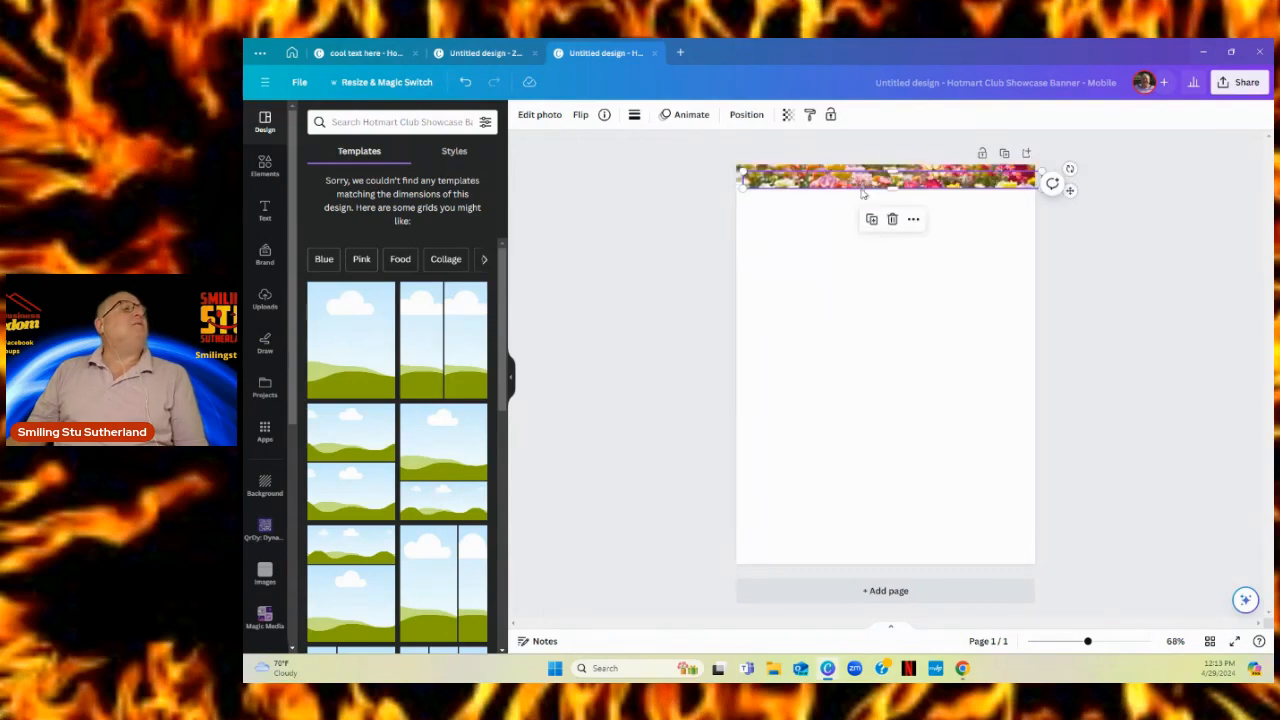
left_click_drag(862, 193, 855, 556)
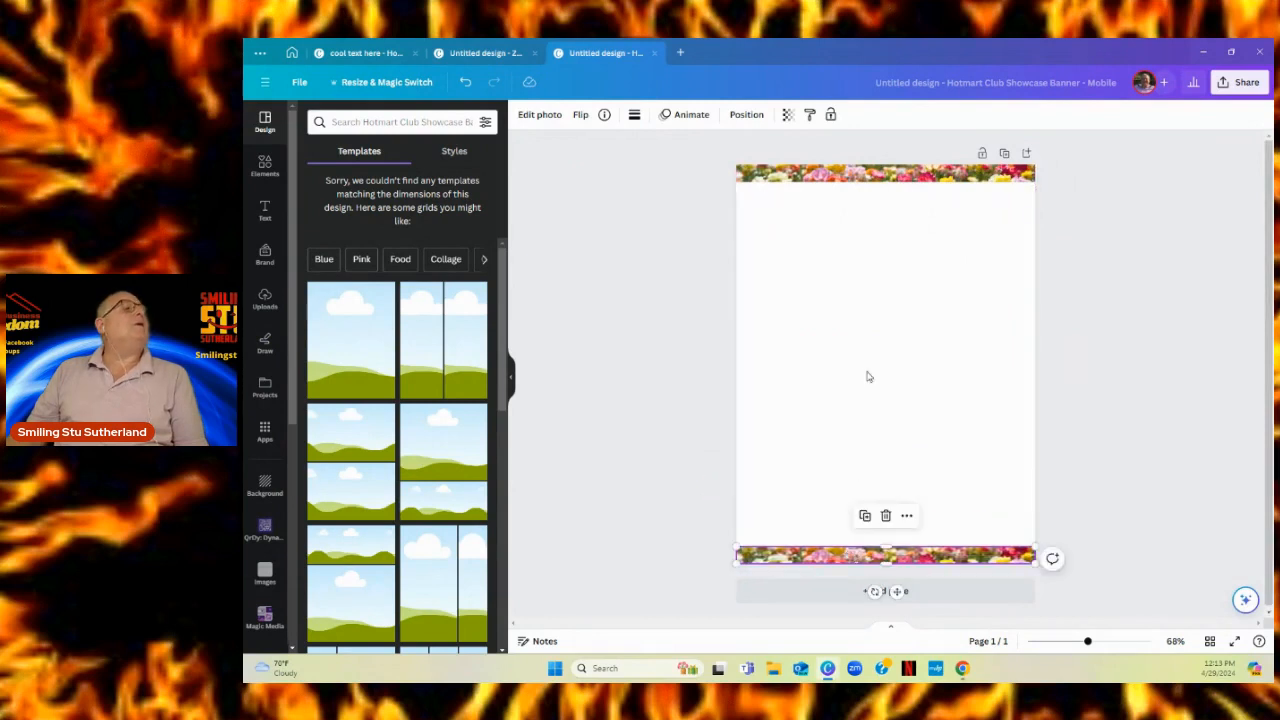
- Copy the logo image from the Zoom Virtual Background design
left_click(490, 53)
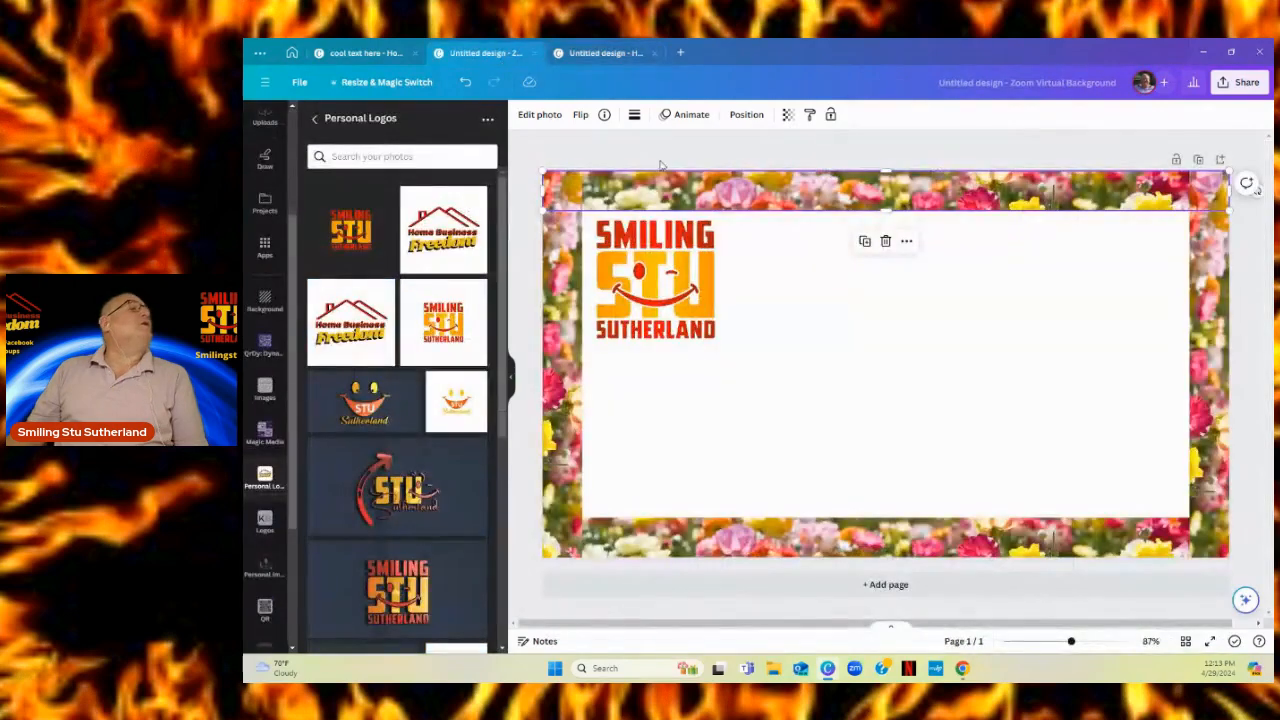
left_click(563, 305)
right_click(563, 305)
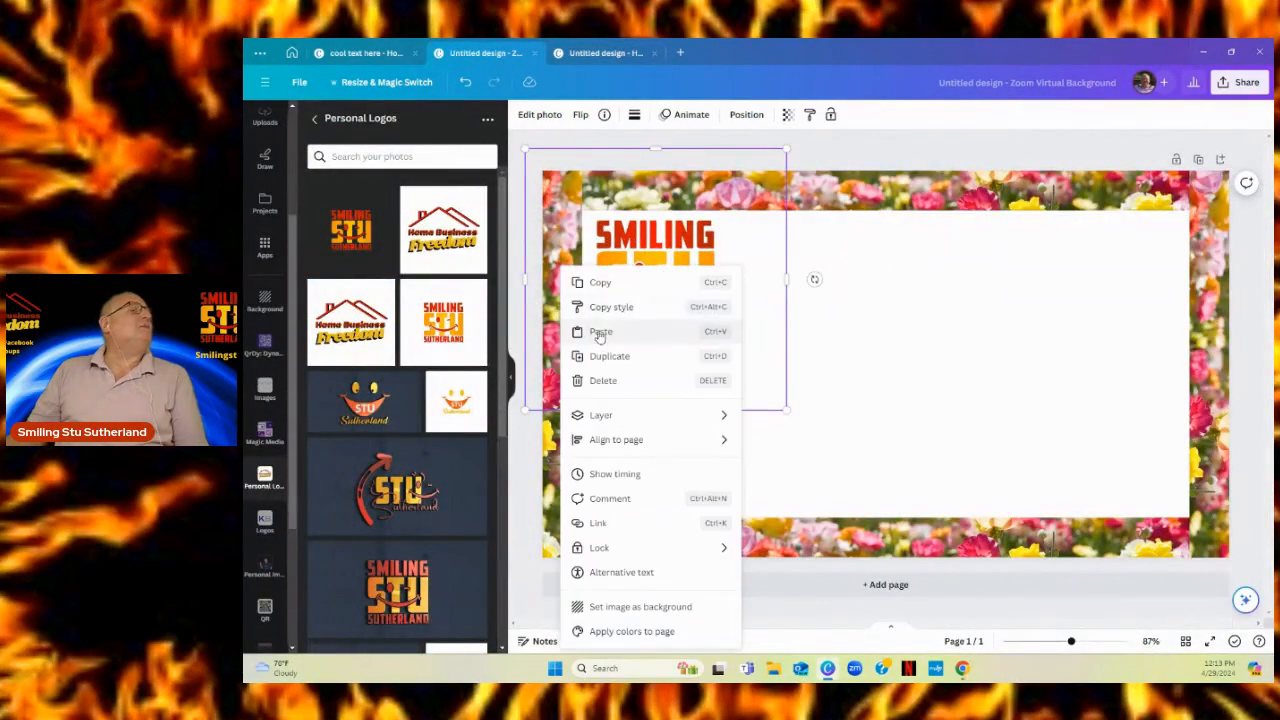
left_click(930, 306)
left_click(930, 306)
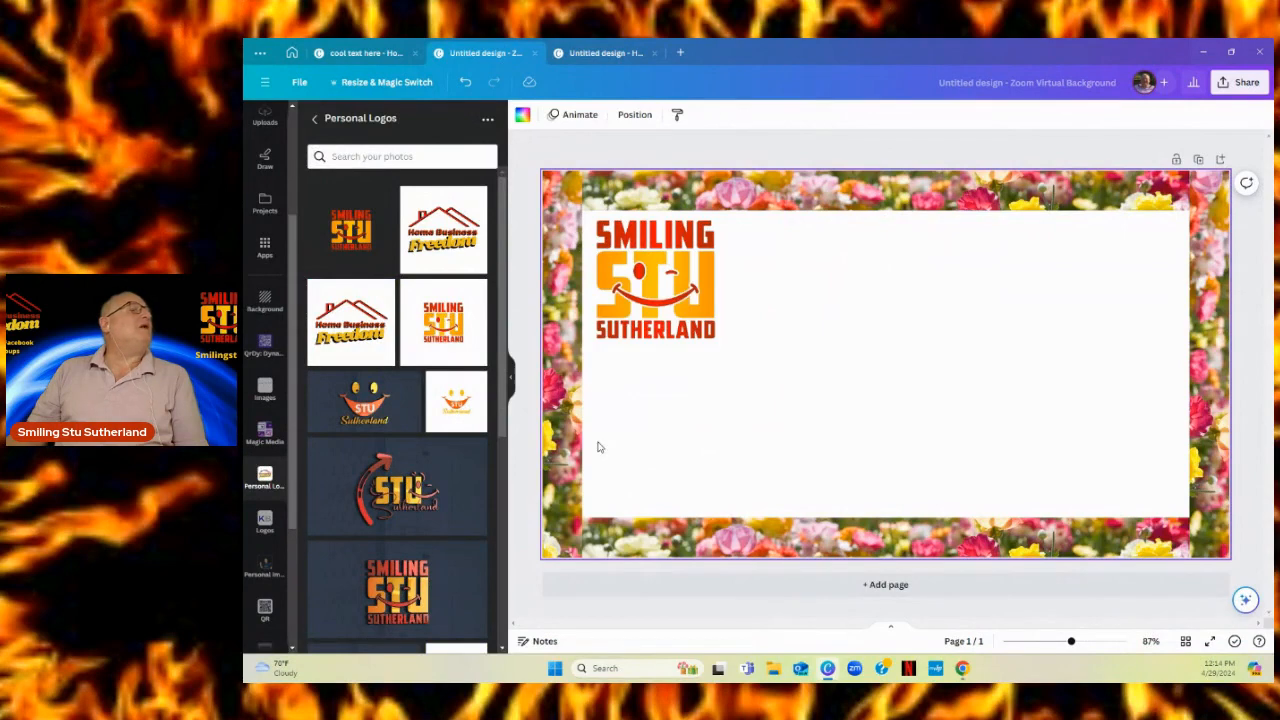
left_click(548, 448)
right_click(575, 398)
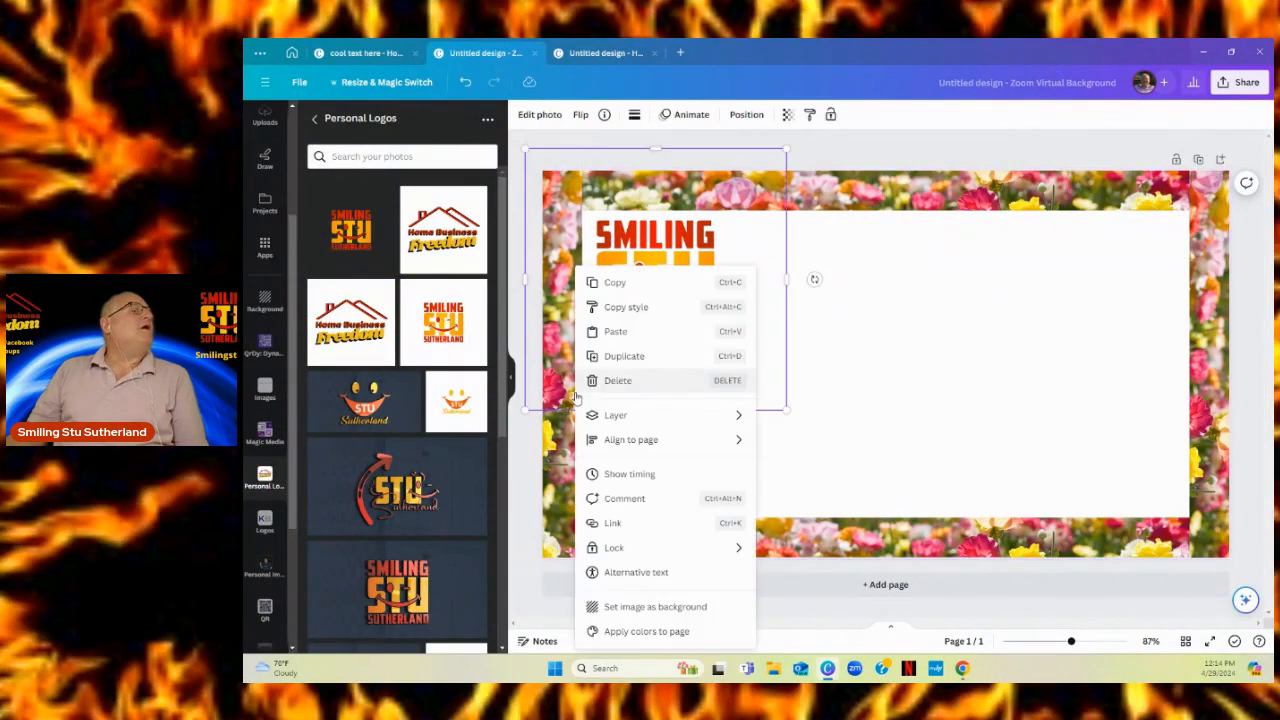
left_click(617, 284)
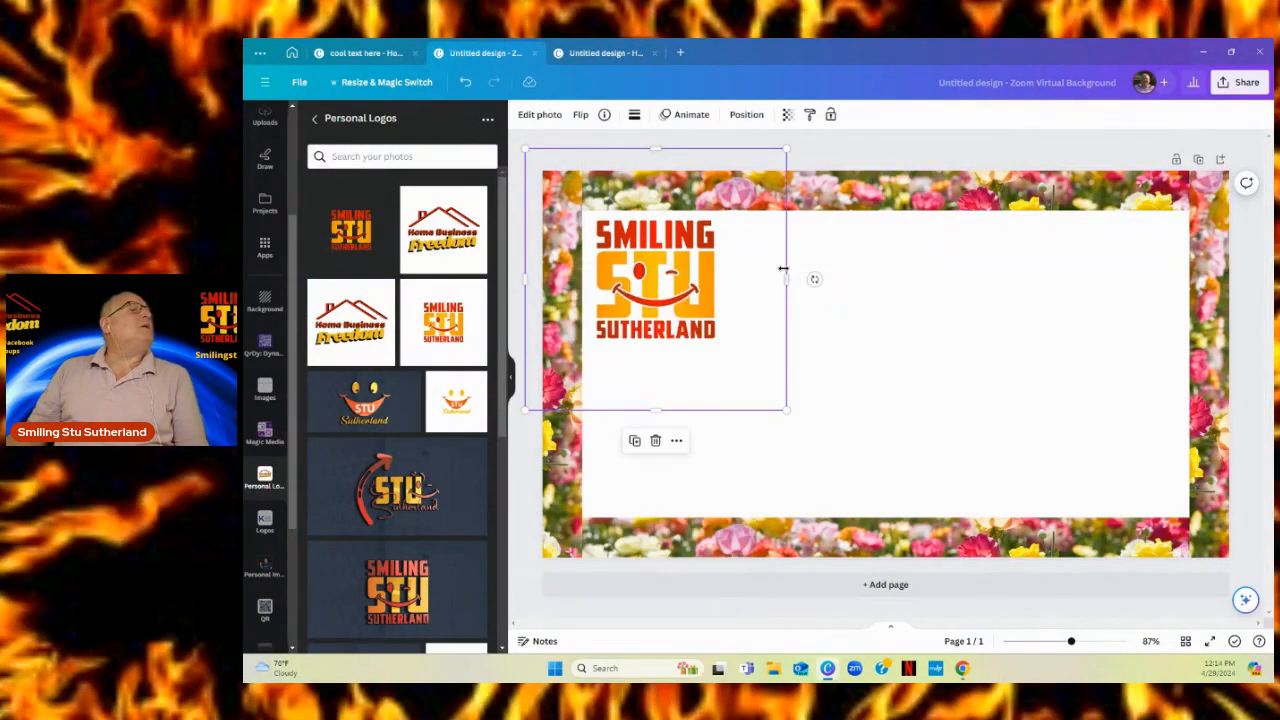
- Paste the logo into the portrait Hotmart Club Showcase Banner - Mobile design and move it clear of the page's left edge
left_click(600, 53)
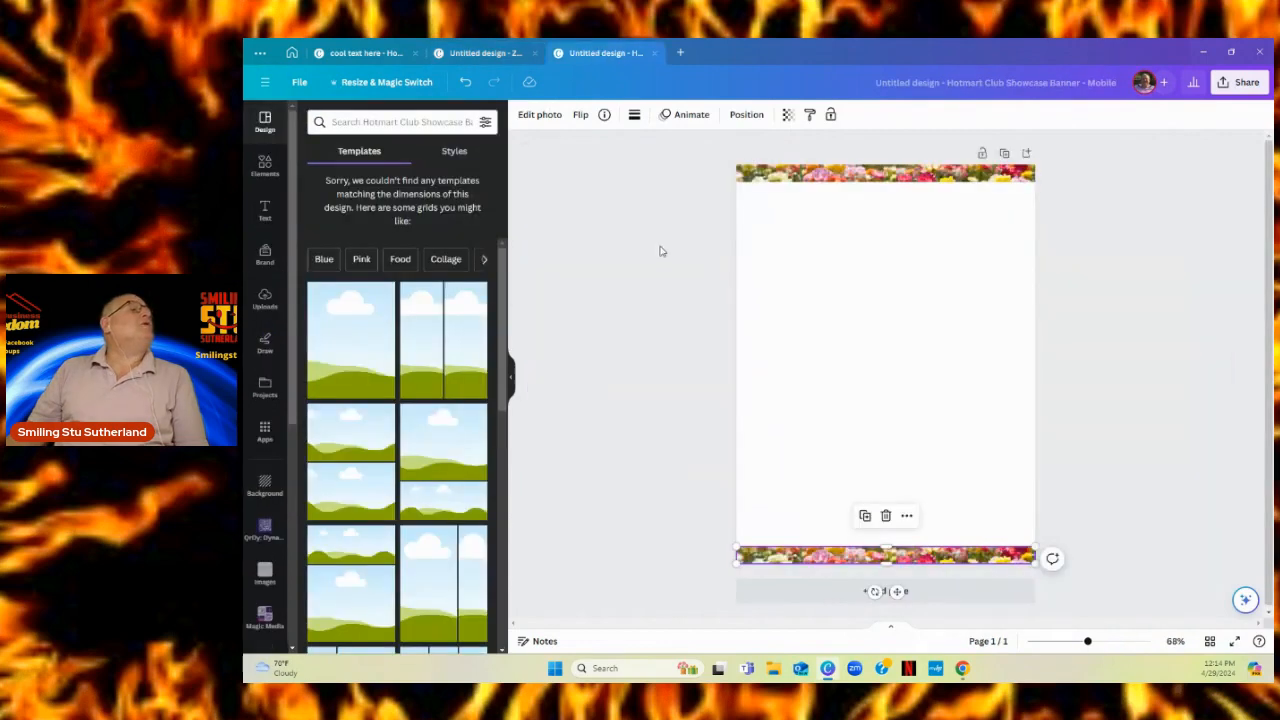
left_click(760, 318)
right_click(762, 320)
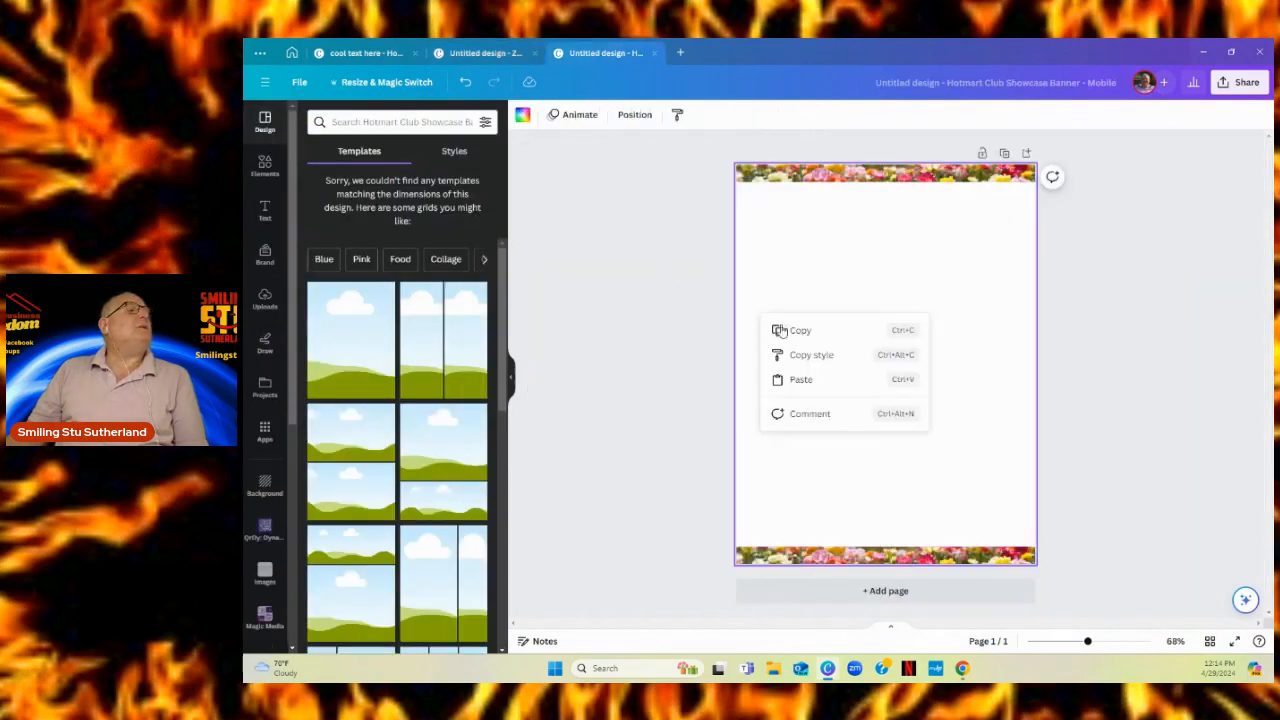
left_click(801, 384)
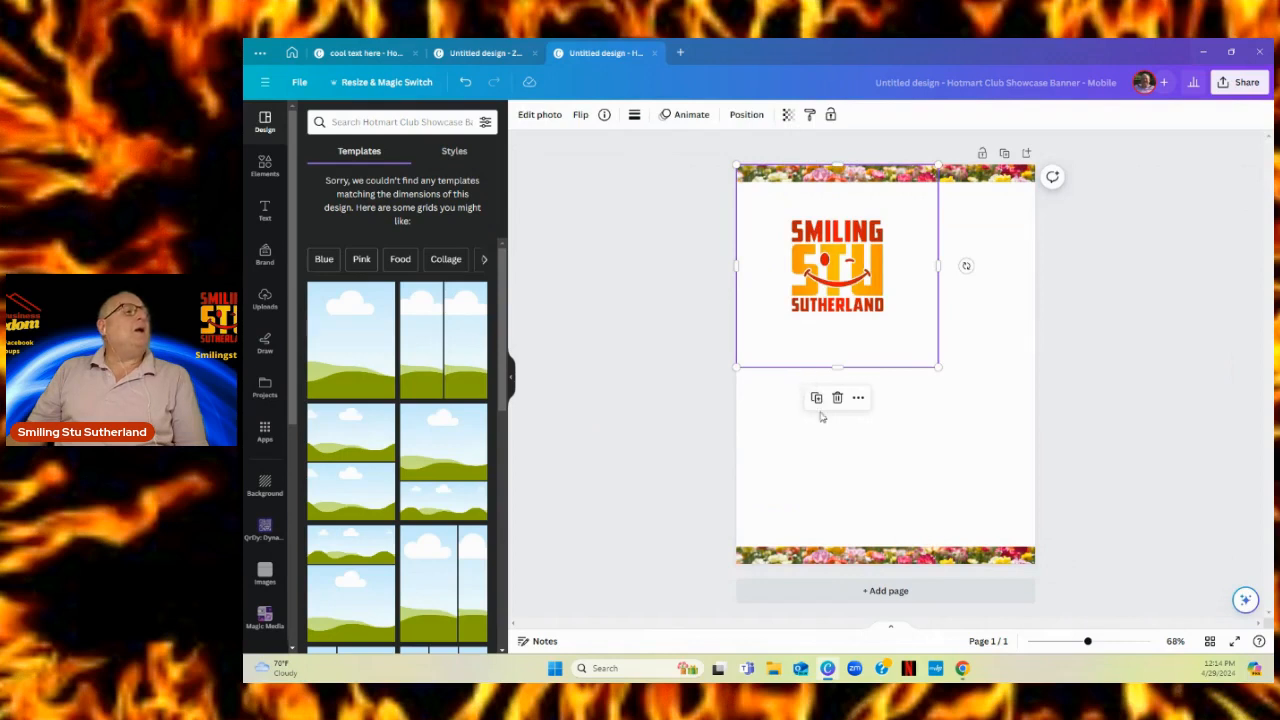
left_click_drag(779, 278, 864, 313)
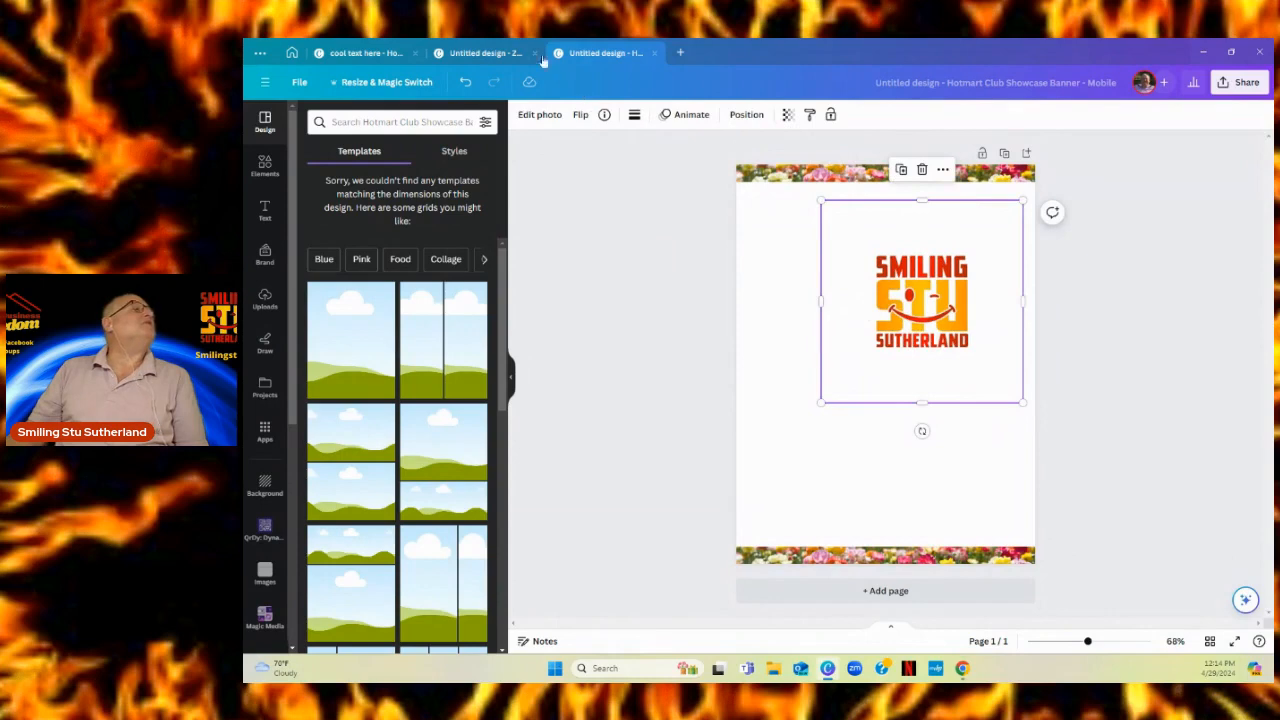
- Copy the left flower strip from the Zoom Virtual Background design and paste it along the portrait page's left edge
left_click(488, 53)
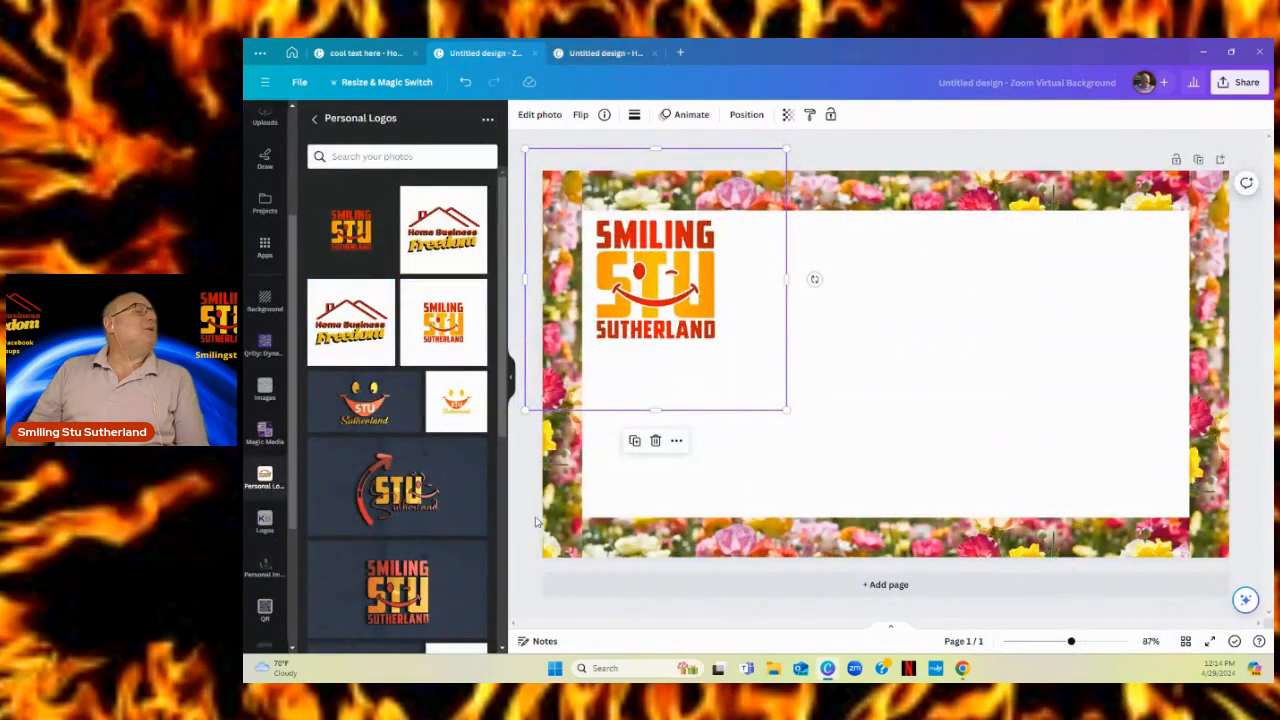
left_click(576, 486)
right_click(556, 466)
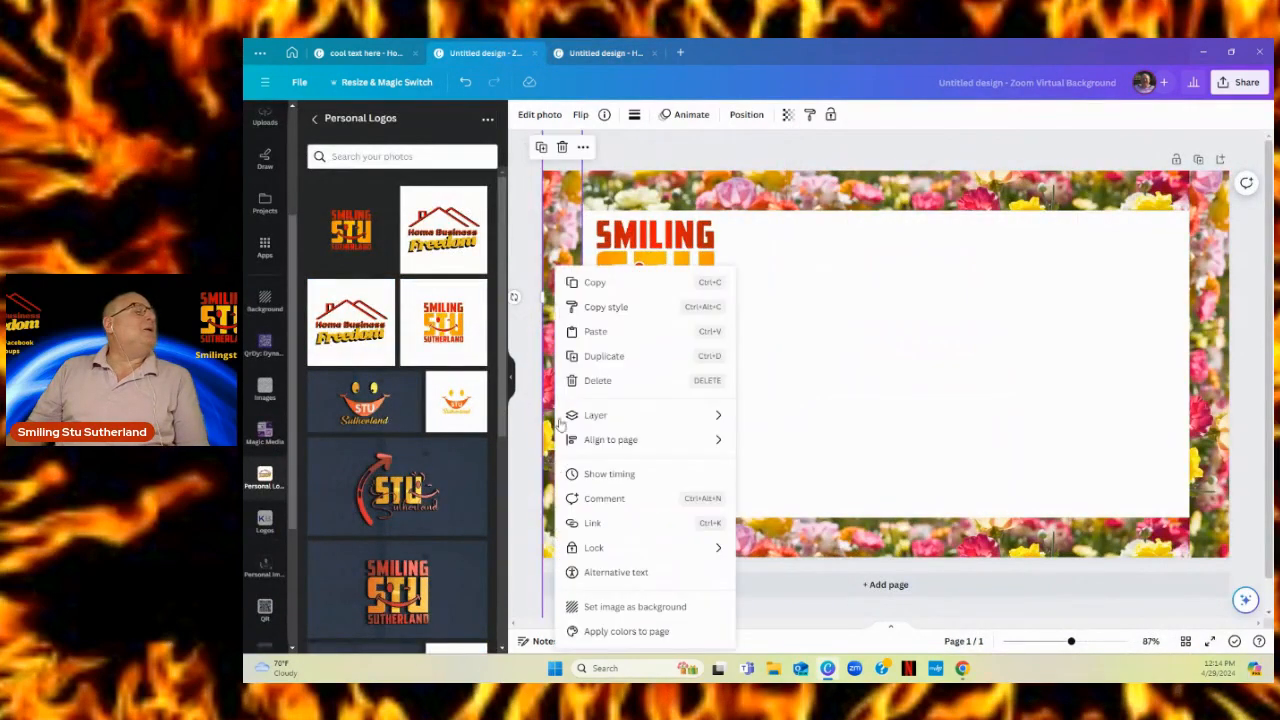
left_click(590, 282)
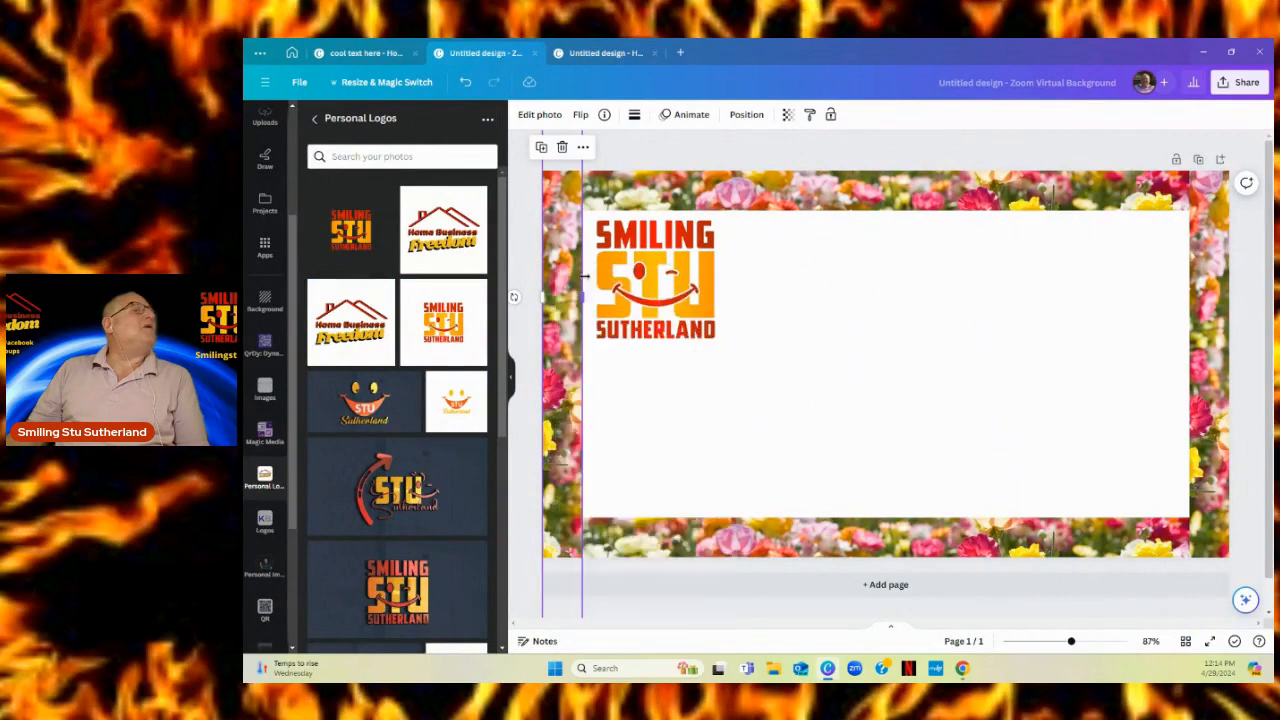
left_click(604, 55)
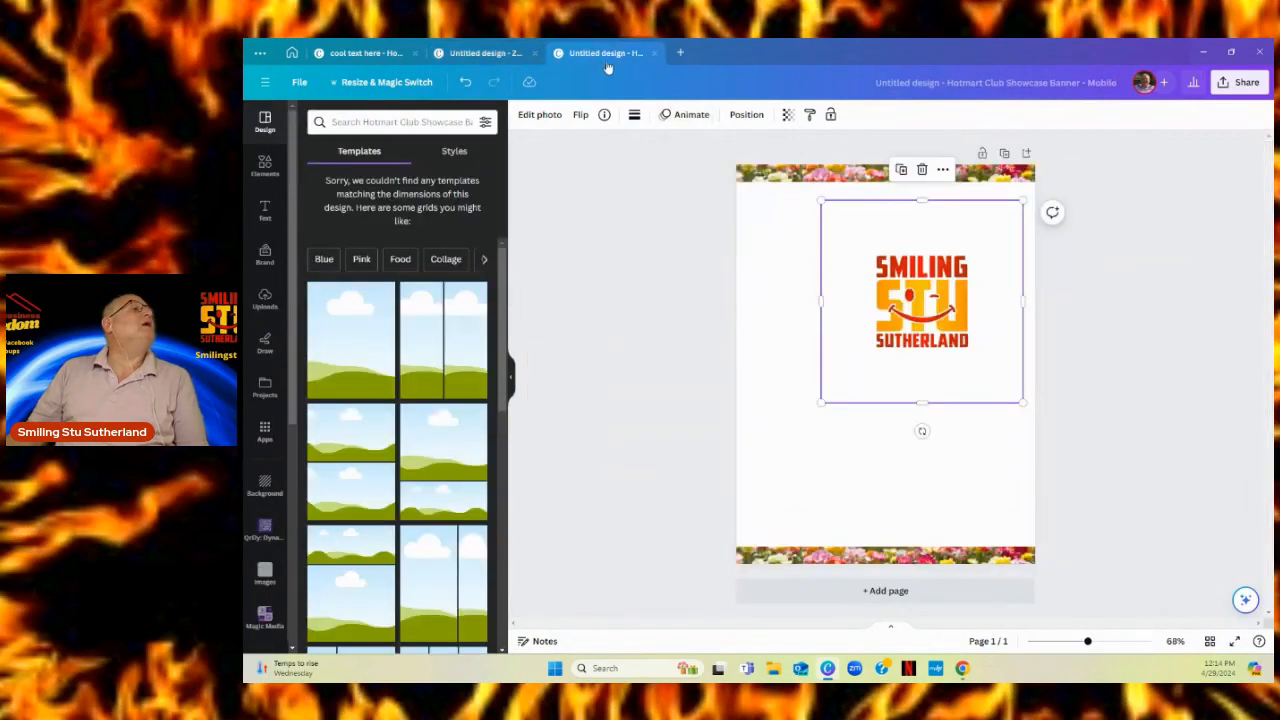
right_click(765, 302)
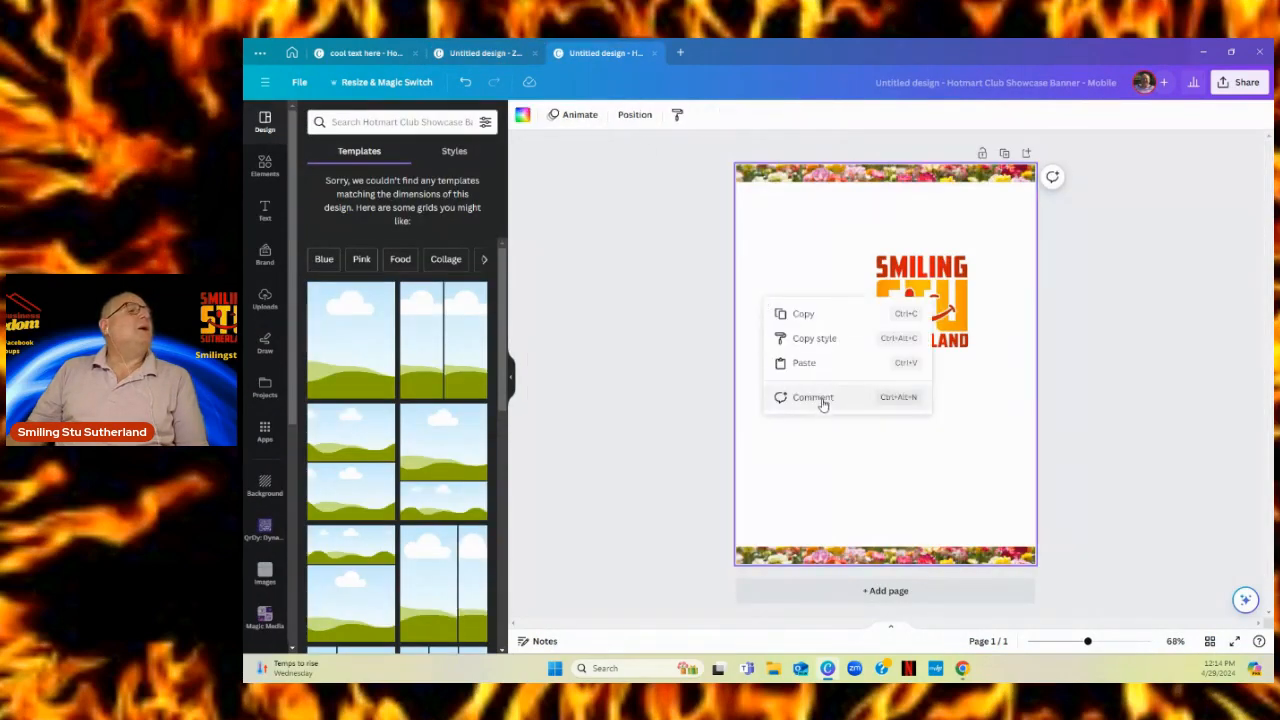
left_click(804, 368)
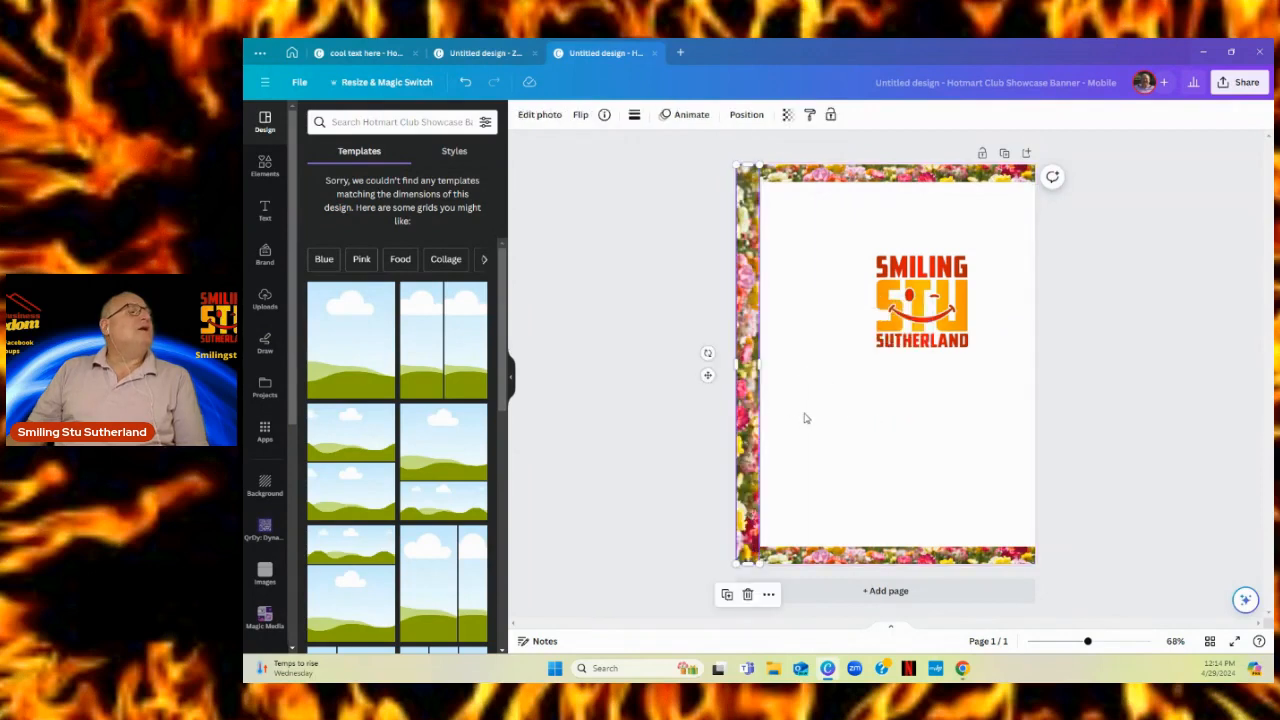
- Duplicate the left flower strip and place the copy along the portrait page's right edge
right_click(747, 382)
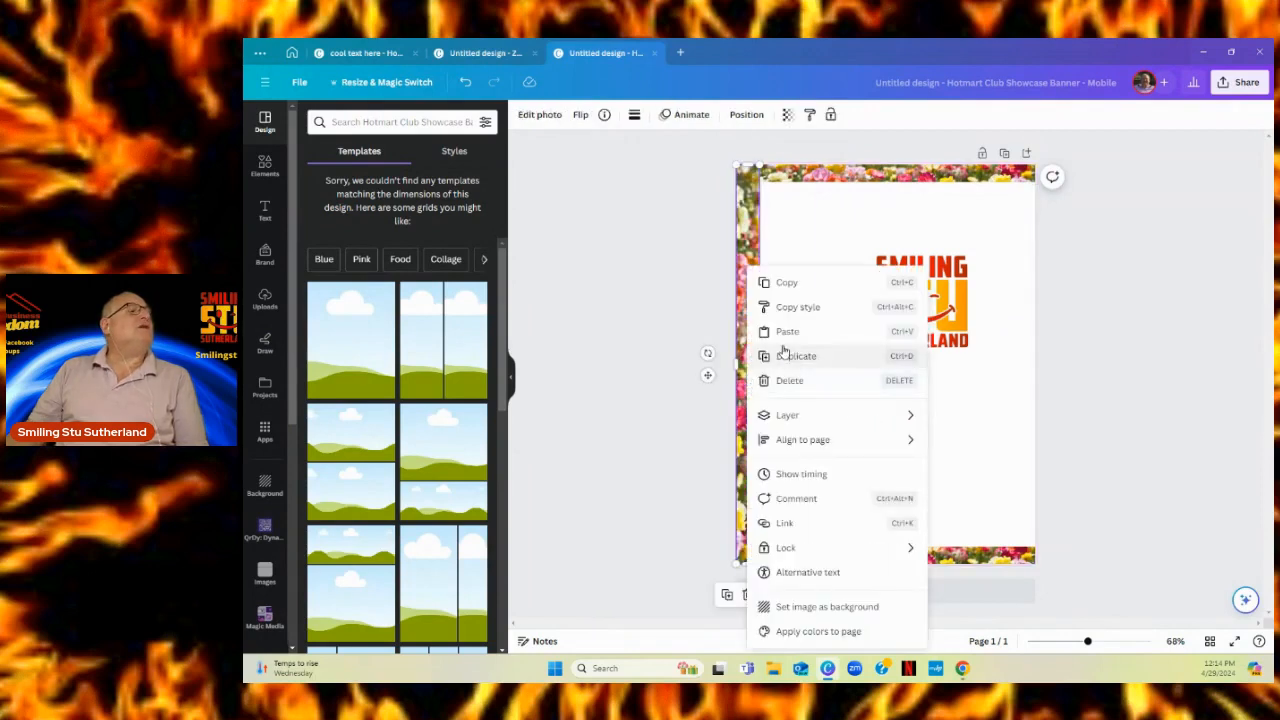
left_click(790, 357)
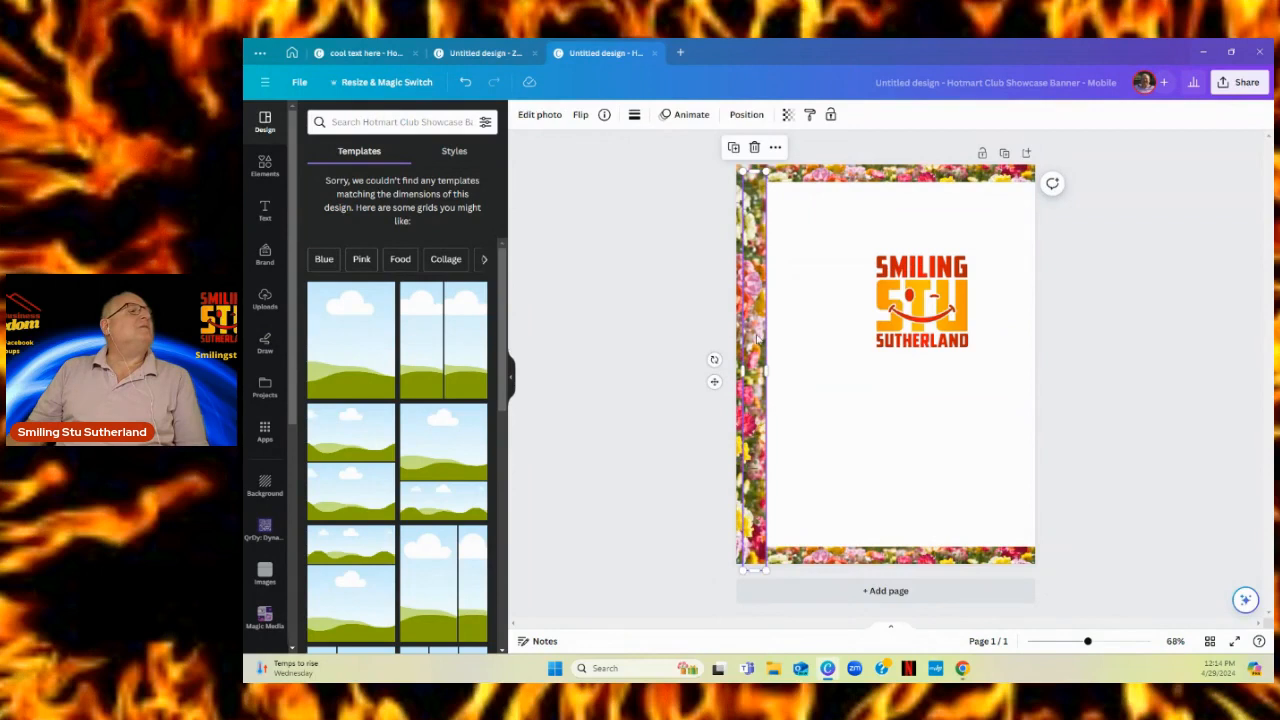
left_click_drag(760, 340, 1022, 330)
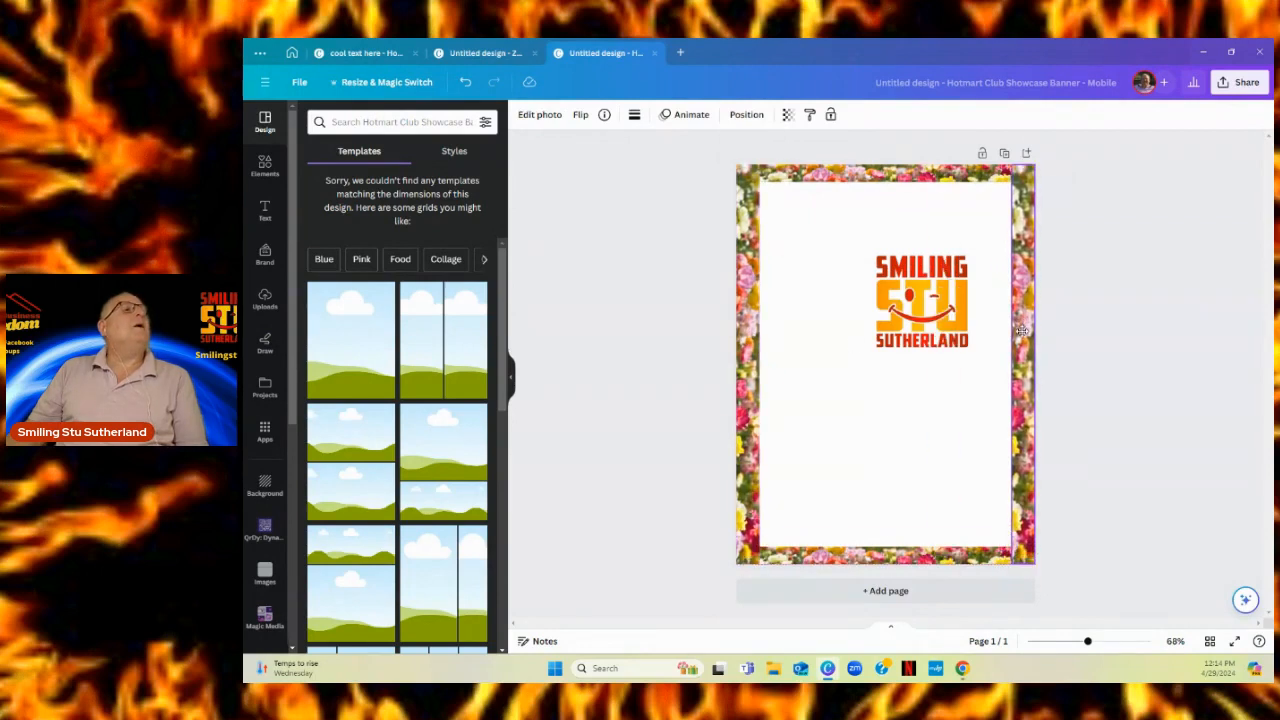
- Shrink the logo slightly and place it just inside the flower border's upper-left corner
left_click(868, 397)
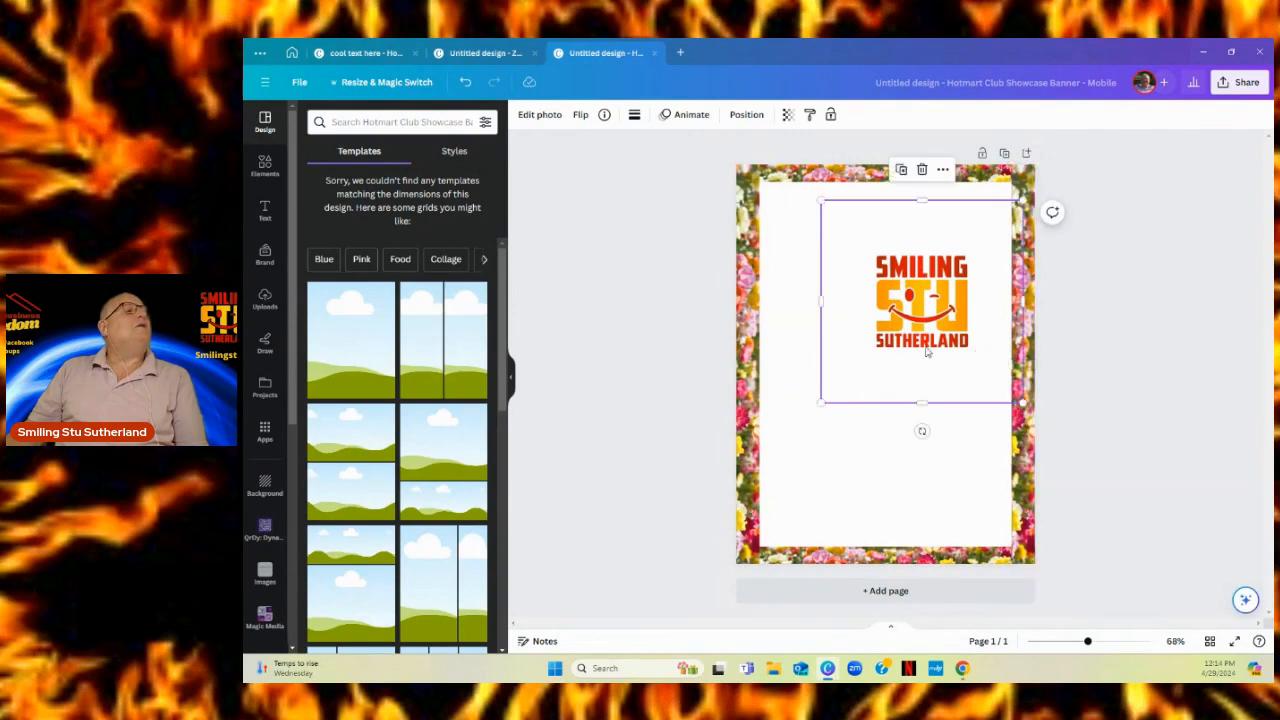
left_click_drag(927, 351, 820, 287)
left_click_drag(915, 338, 890, 313)
left_click_drag(804, 230, 812, 237)
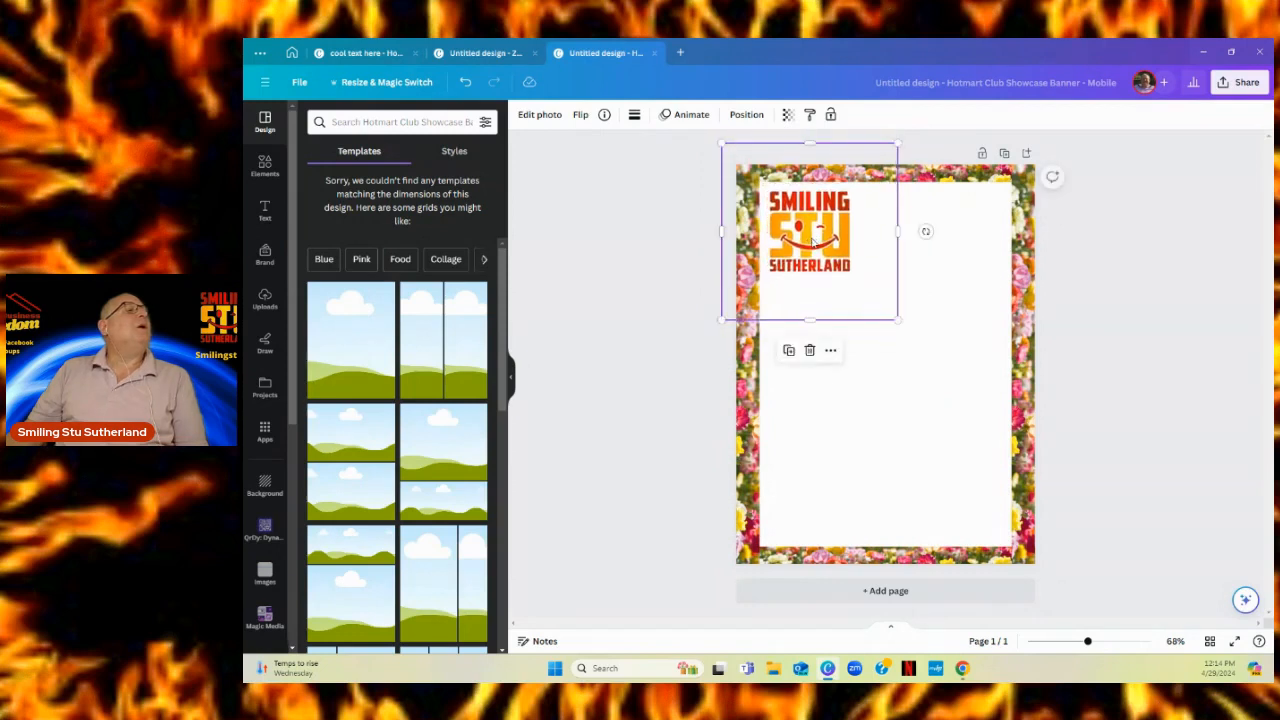
left_click(602, 296)
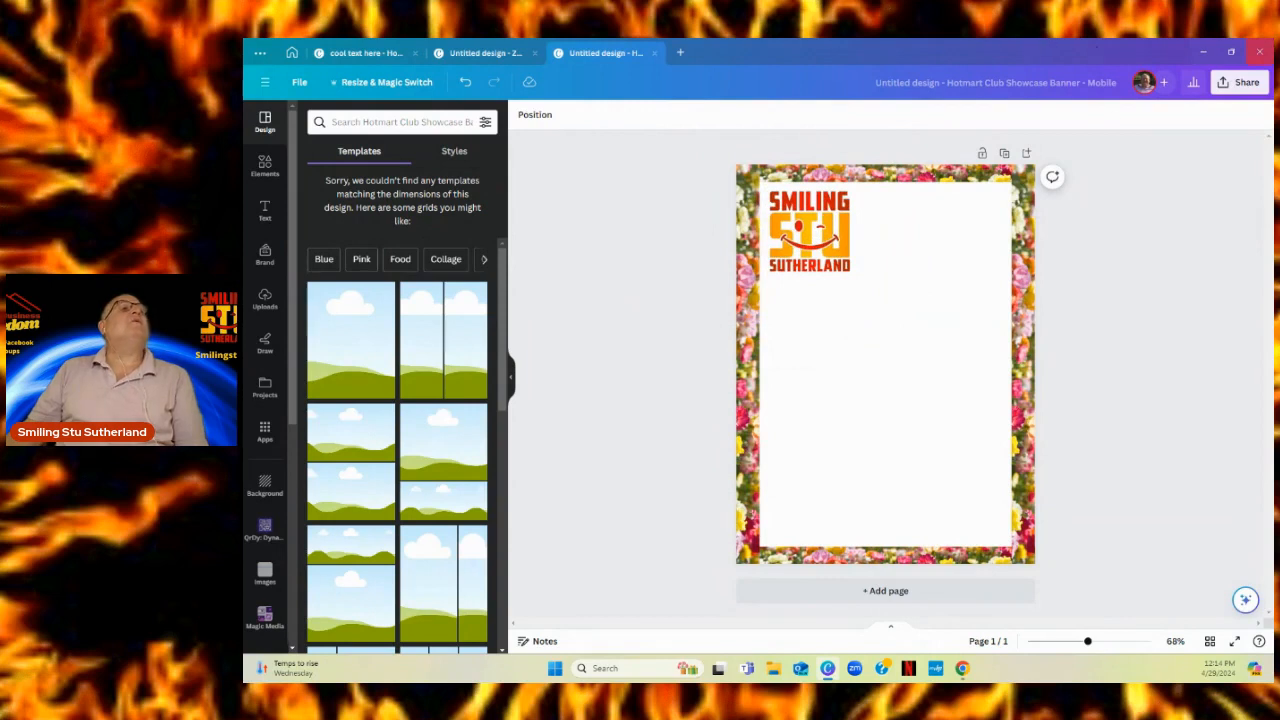
- Download the portrait design as a PNG with a transparent background, saved in Downloads as flowers 2
left_click(1240, 82)
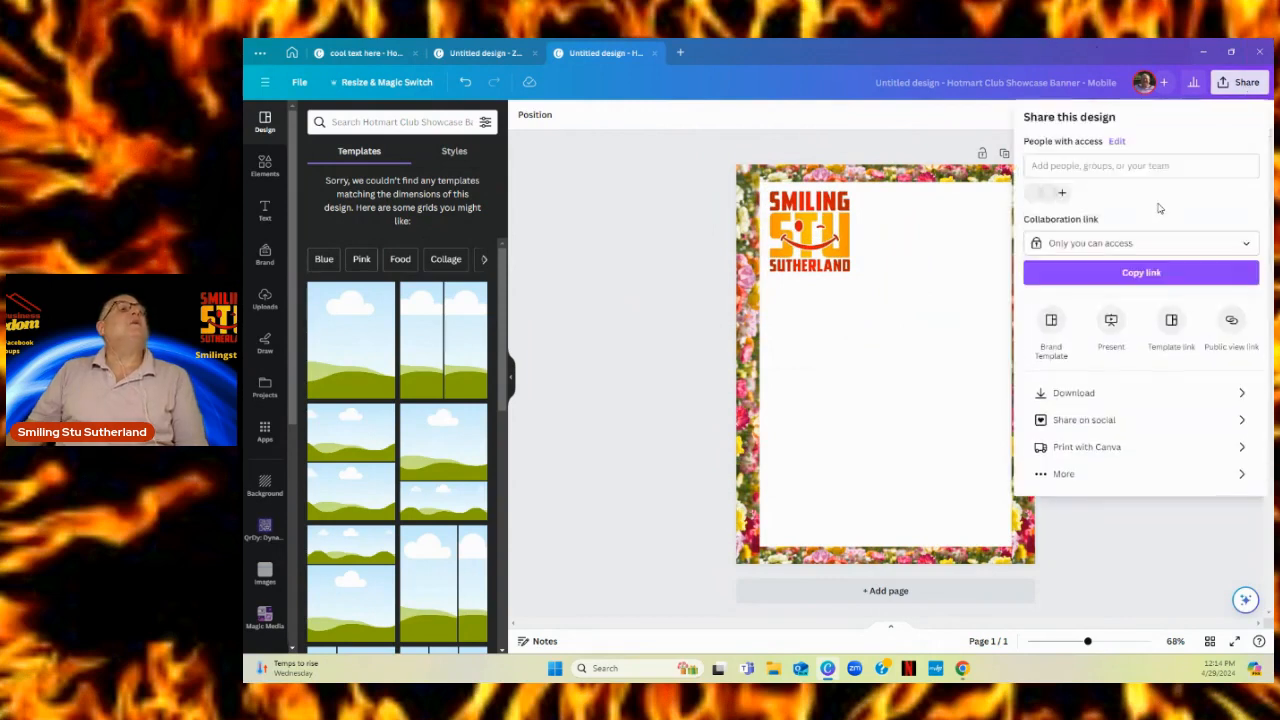
left_click(1060, 393)
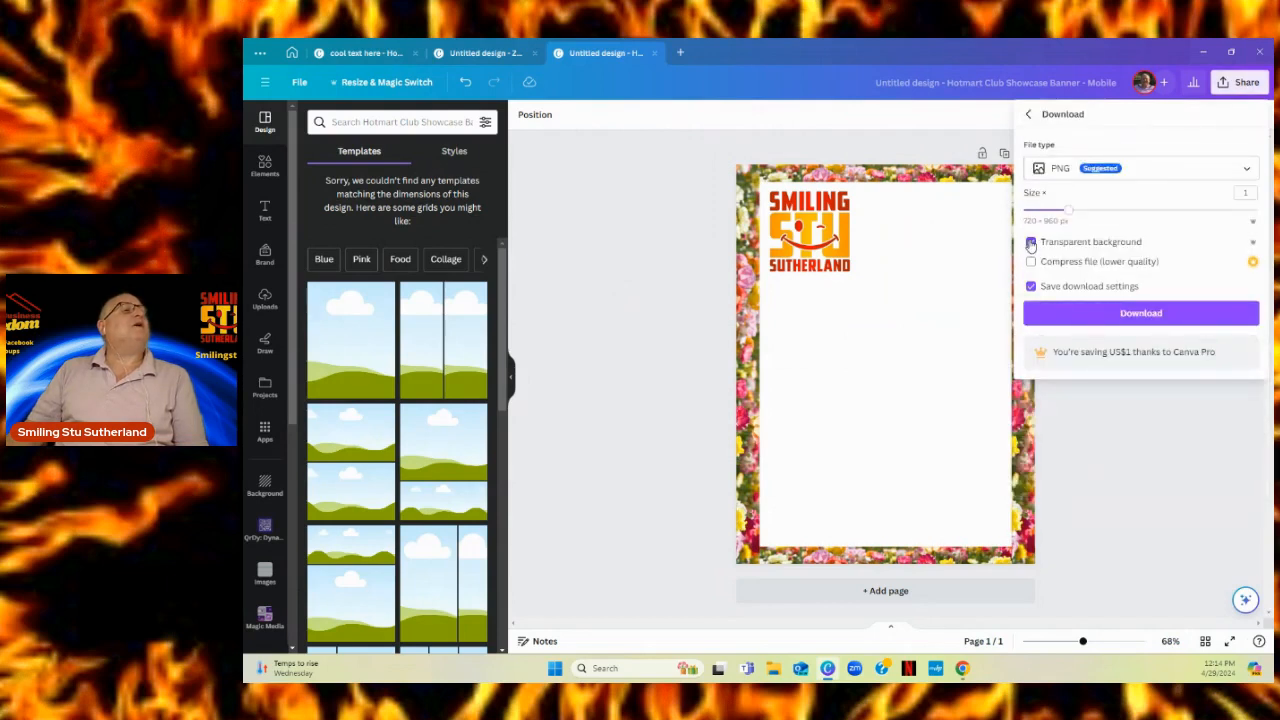
left_click(1088, 316)
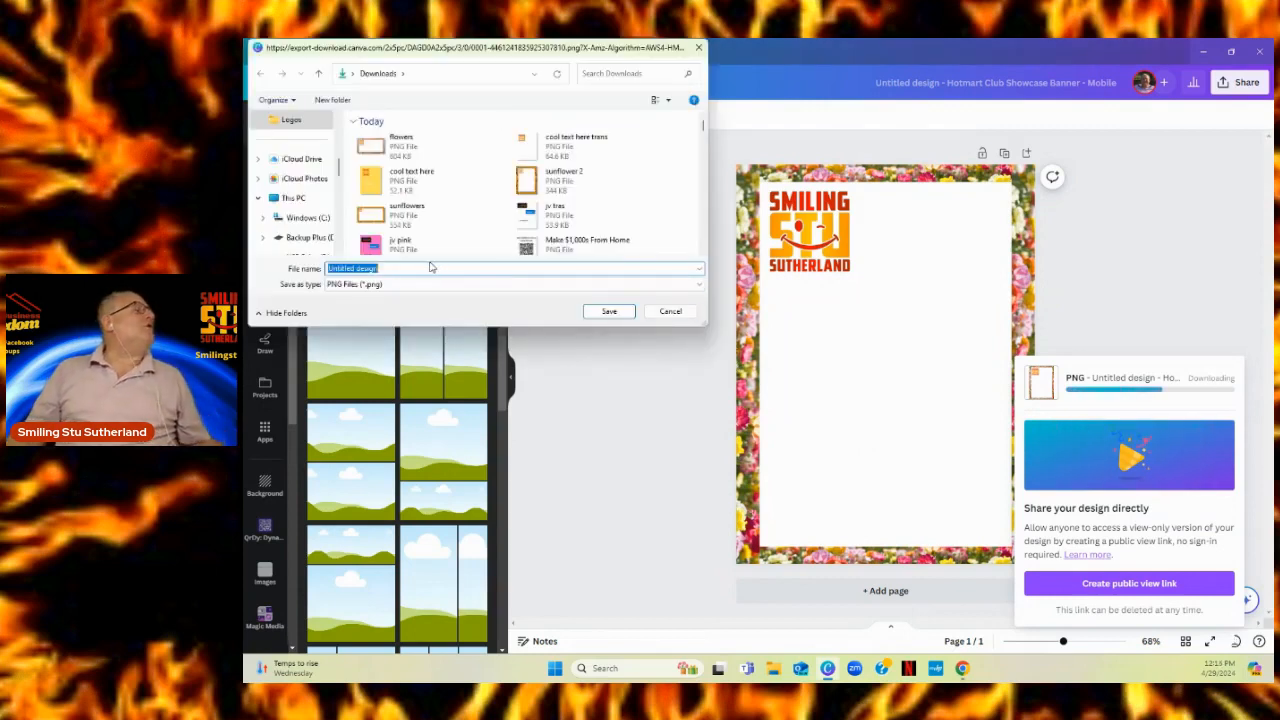
left_click(390, 148)
left_click(383, 266)
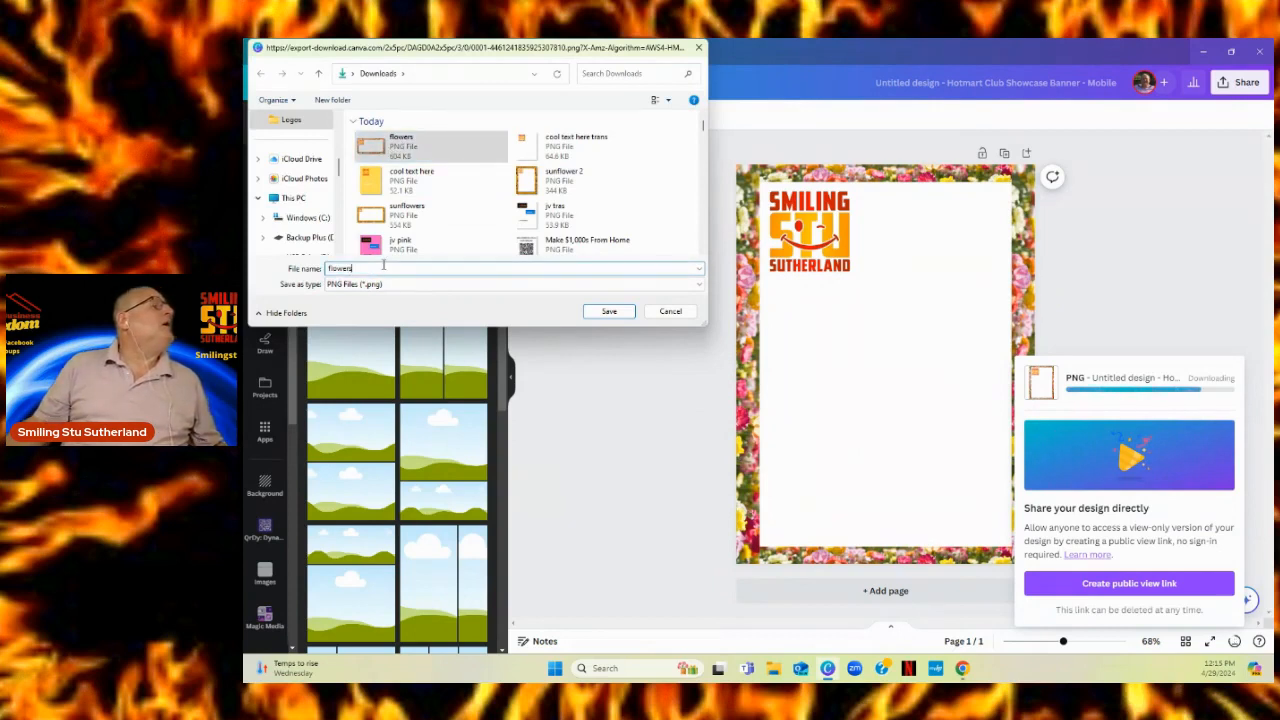
type("2")
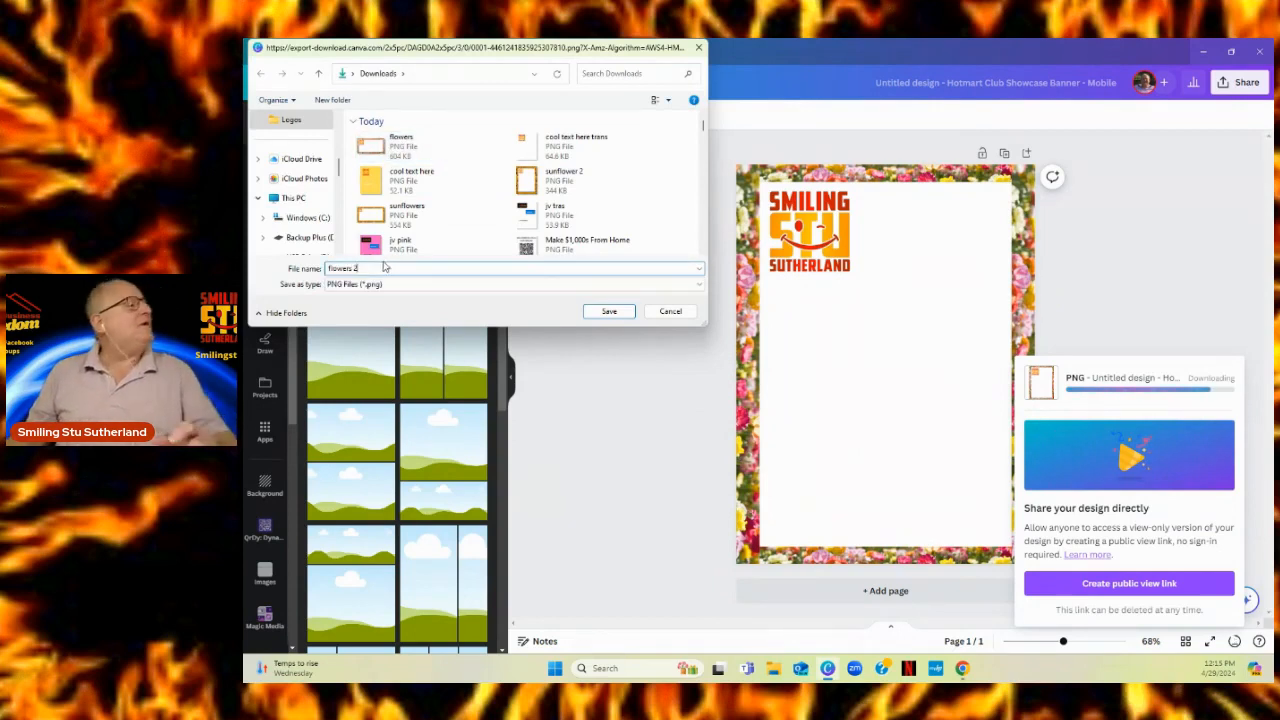
left_click(608, 312)
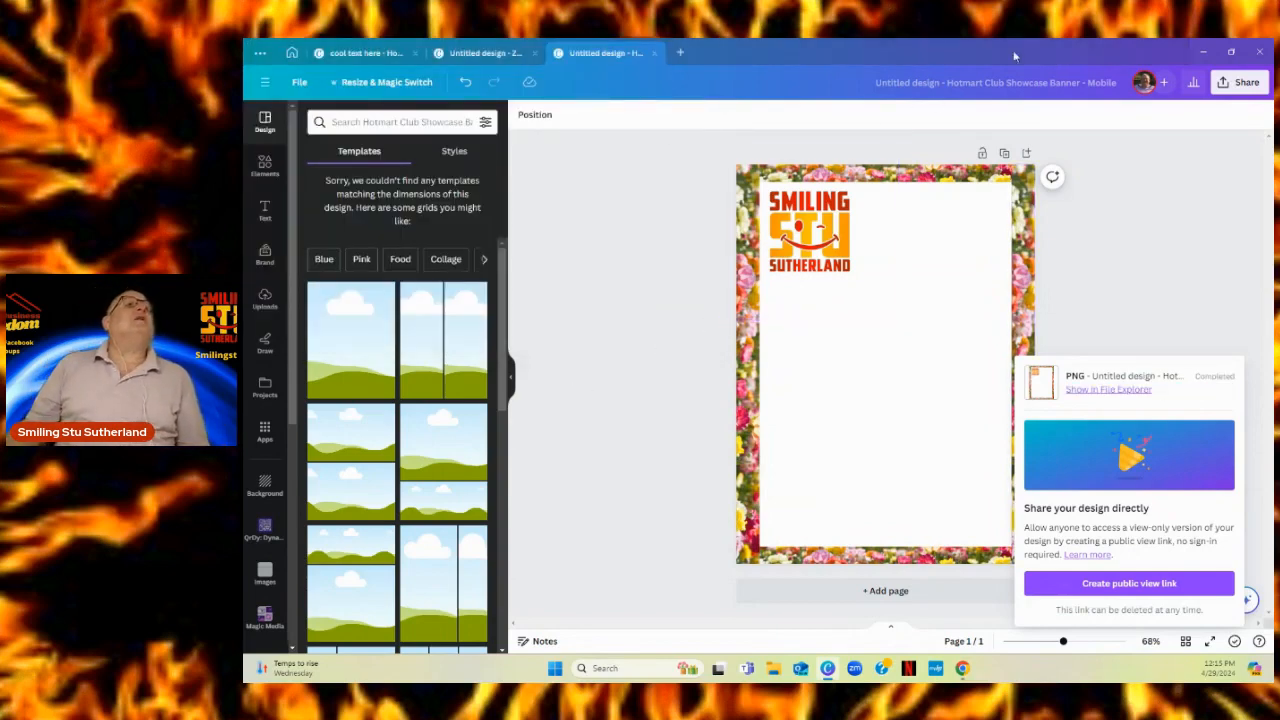
- Close Canva and replace the landscape frame in Zoom's mobile filter view with the flowers 2 image
left_click(1259, 52)
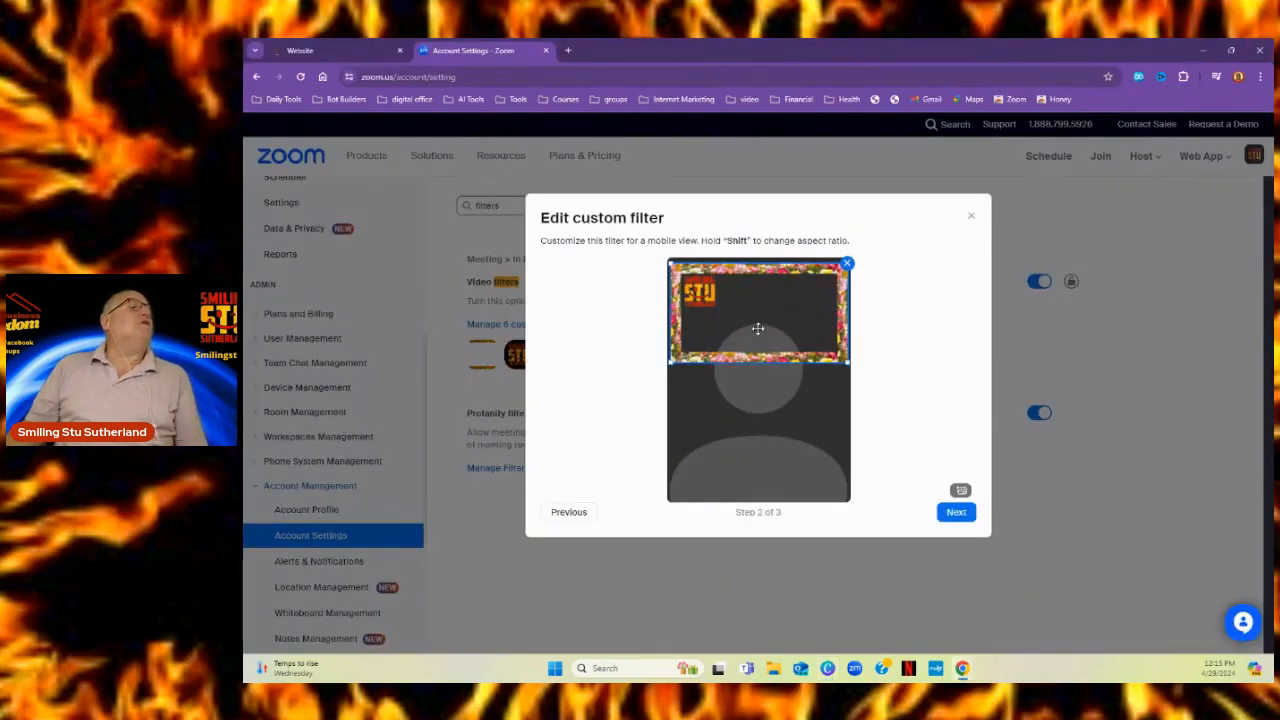
left_click(847, 265)
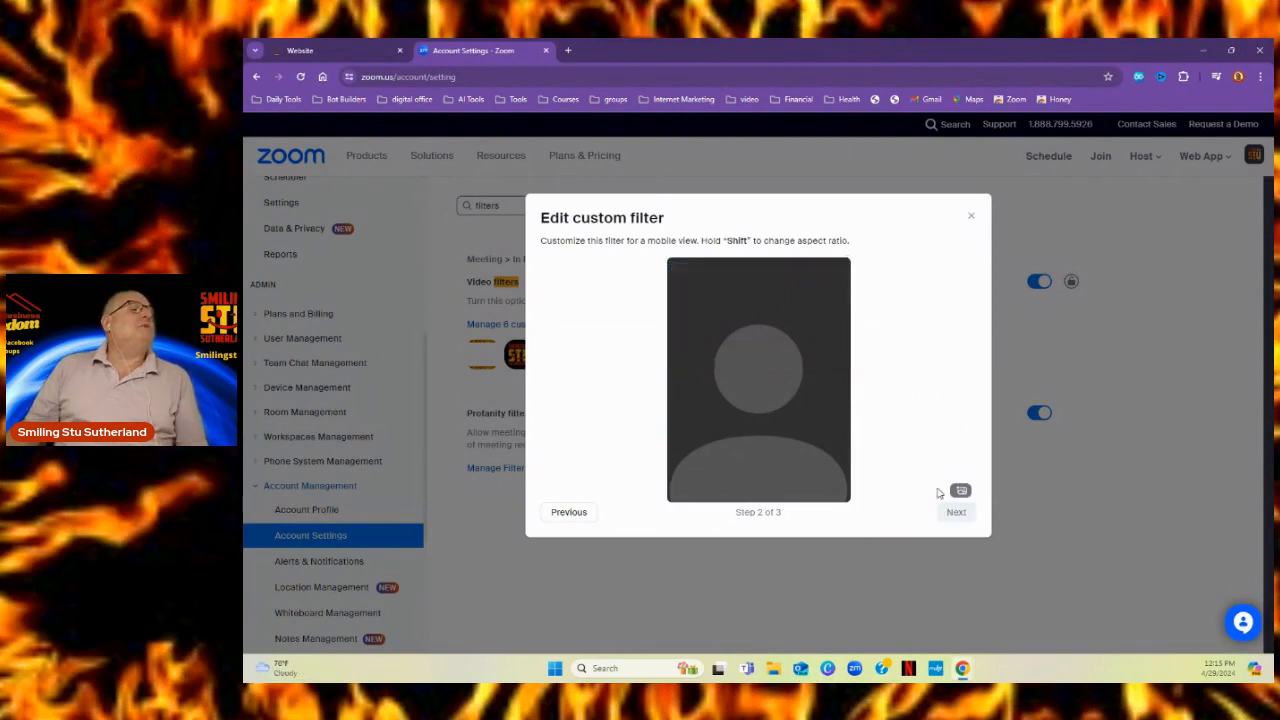
left_click(959, 491)
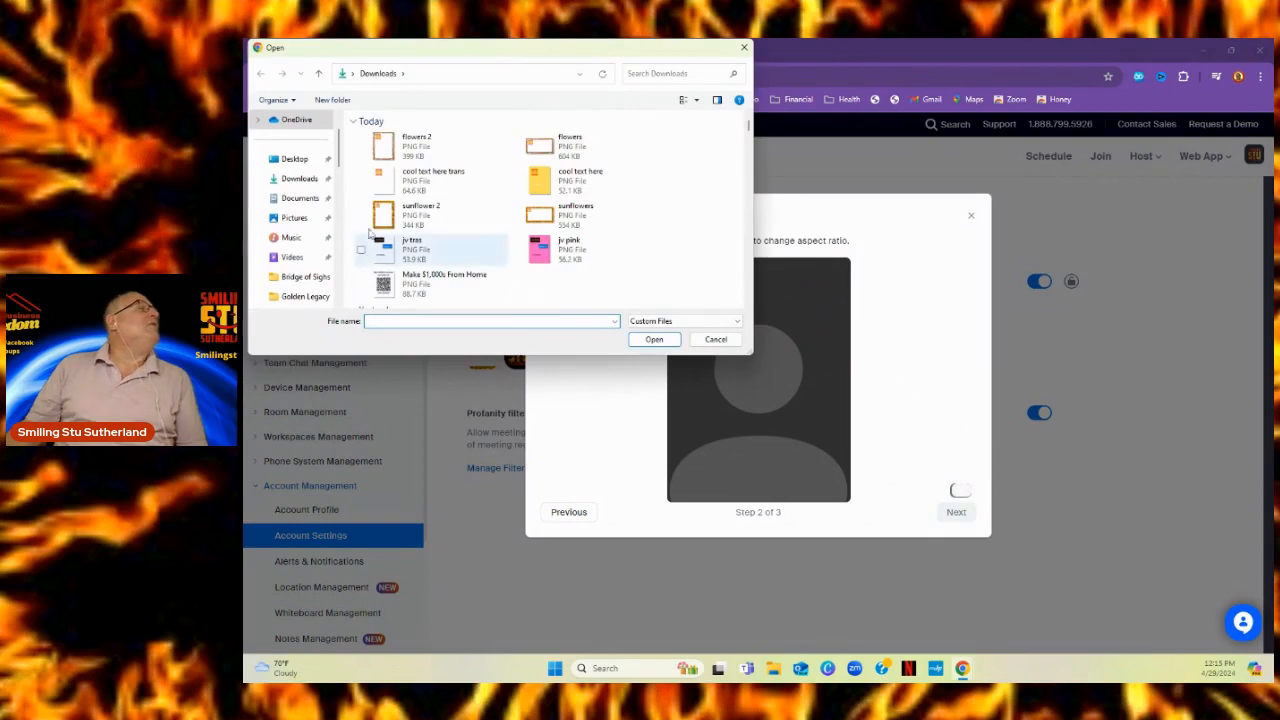
double_click(387, 146)
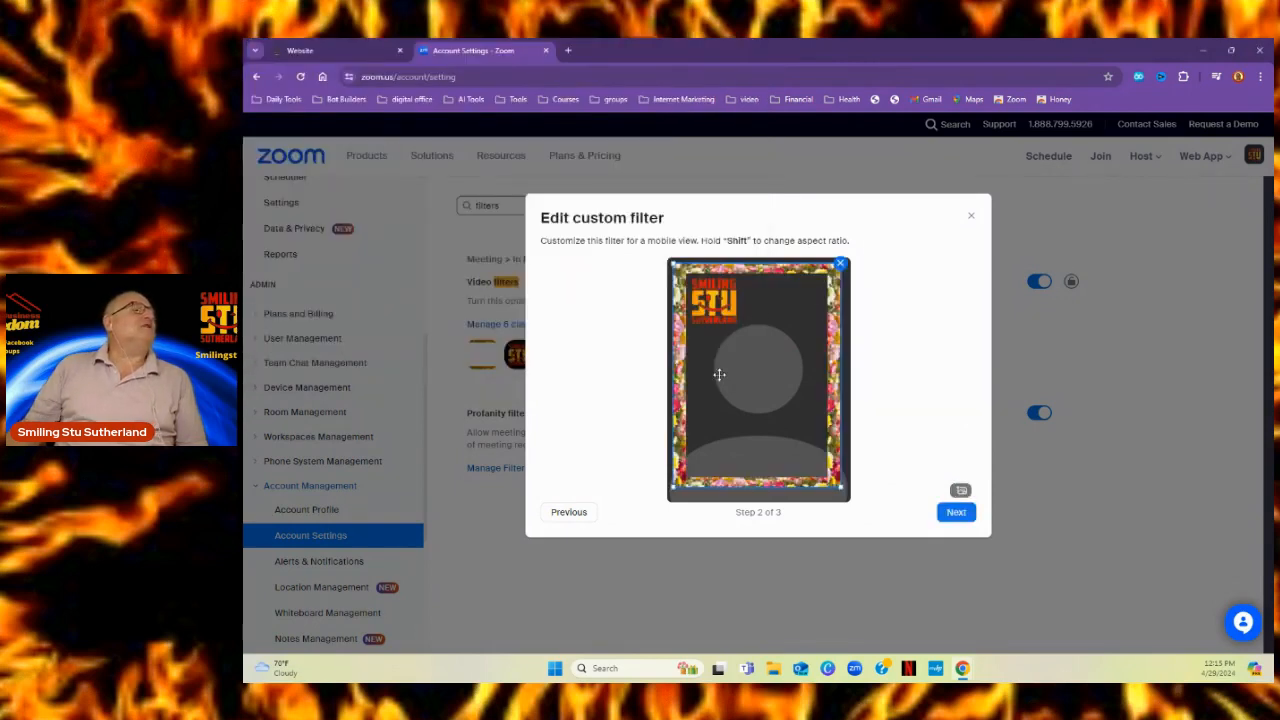
- Reposition and enlarge the flowers 2 image so its floral border fills the filter's entire mobile preview frame
left_click_drag(720, 374, 730, 368)
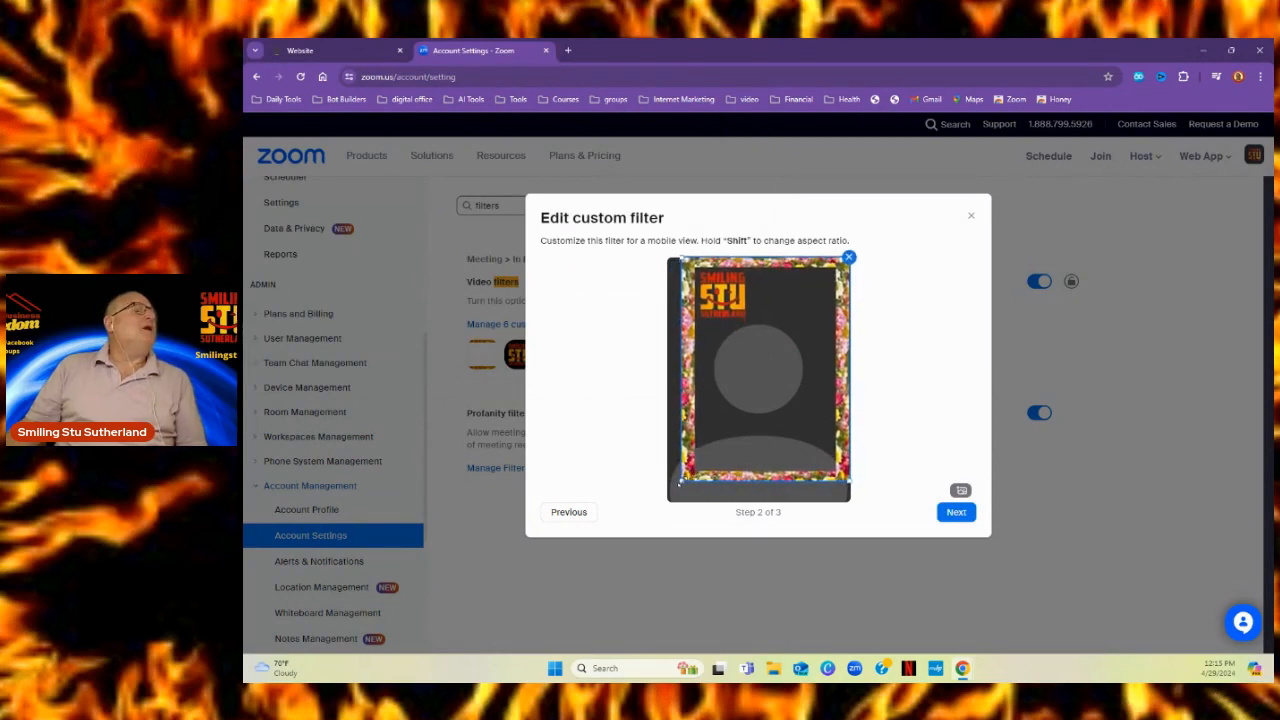
left_click_drag(677, 483, 665, 503)
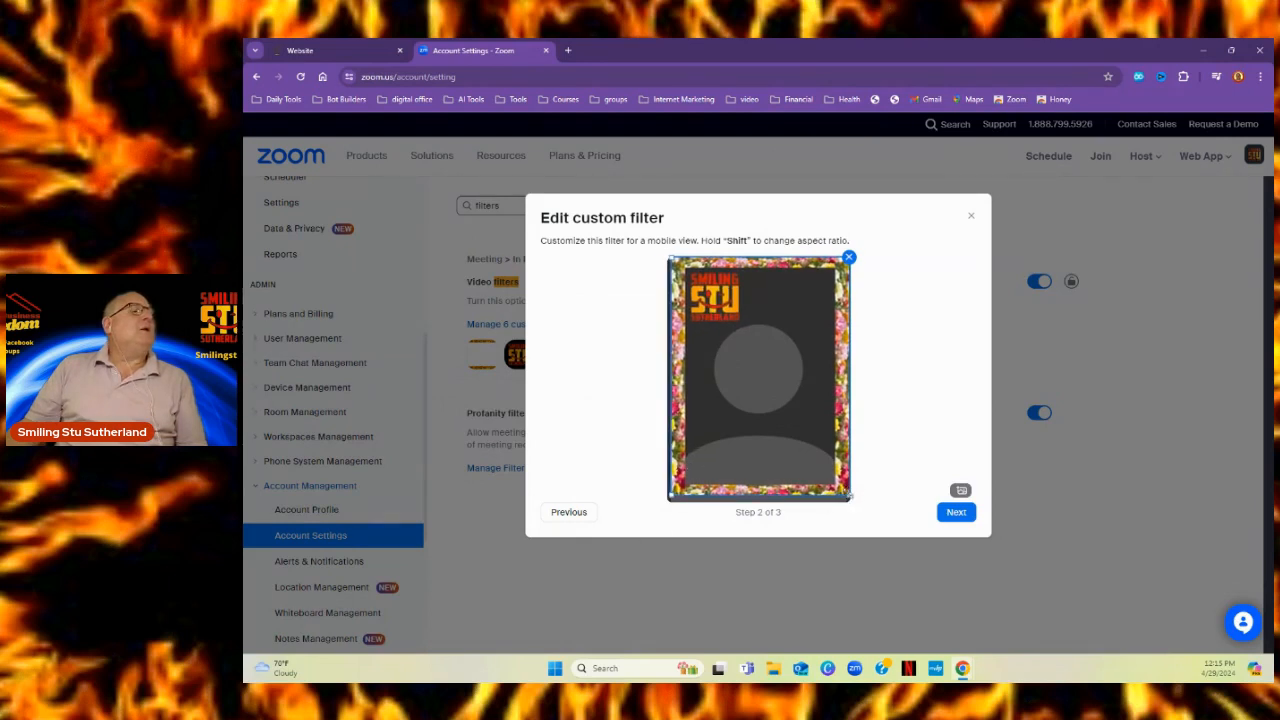
left_click_drag(848, 494, 862, 509)
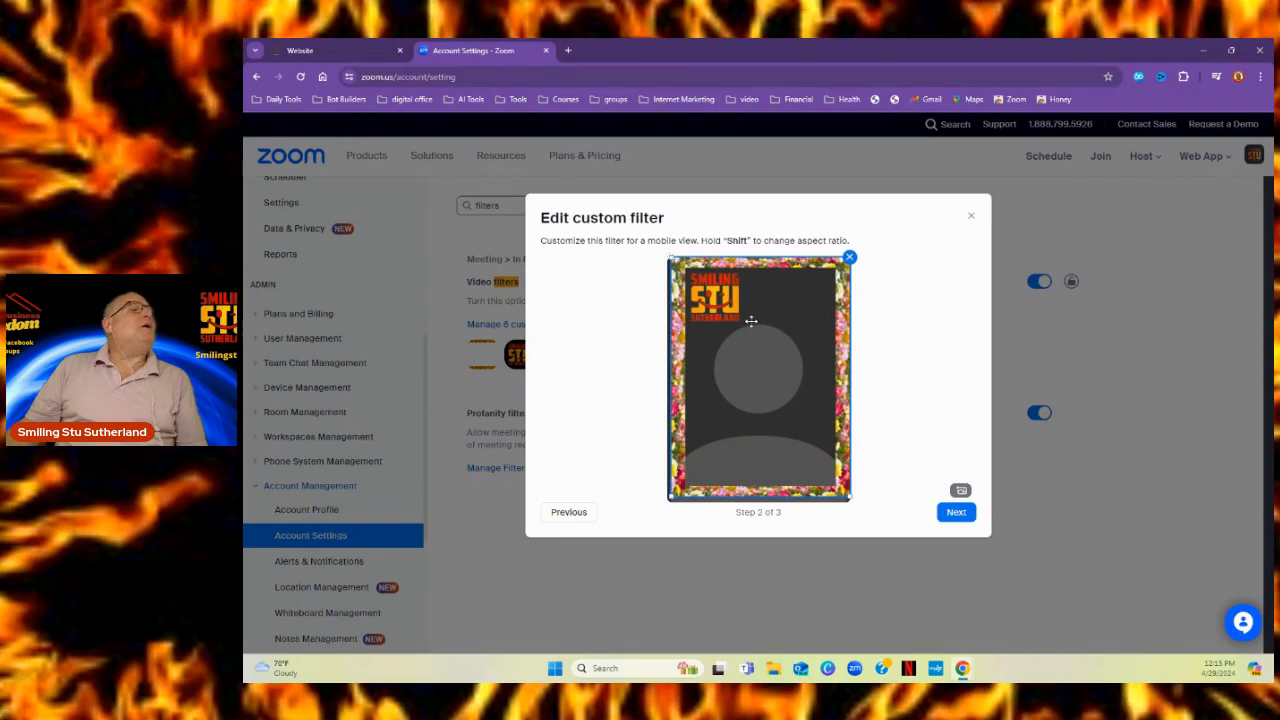
left_click_drag(745, 328, 740, 329)
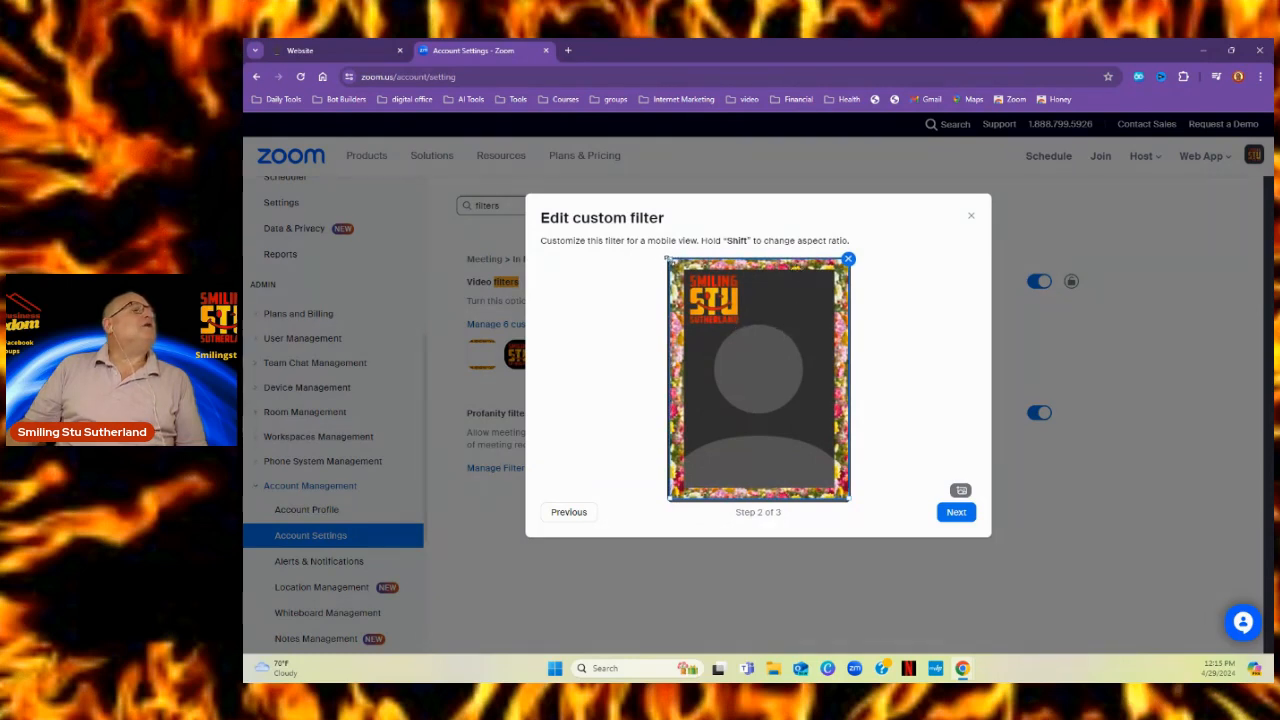
left_click_drag(668, 258, 652, 252)
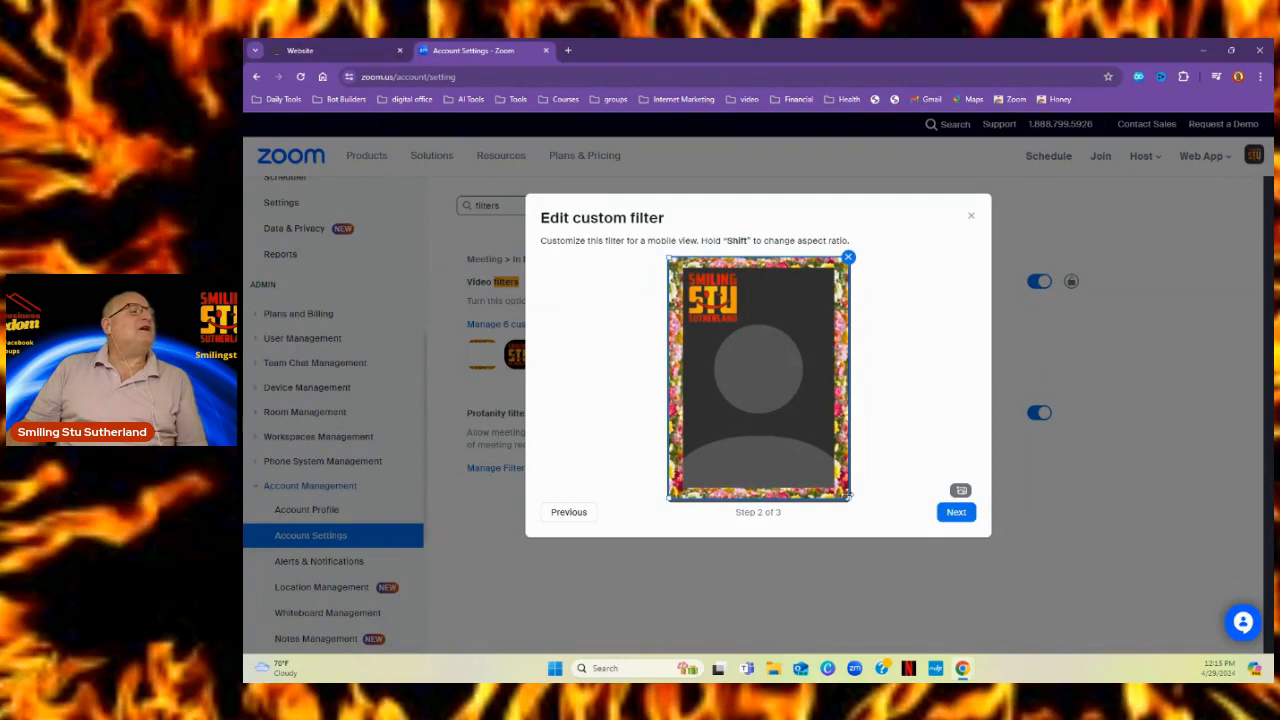
left_click_drag(849, 497, 853, 501)
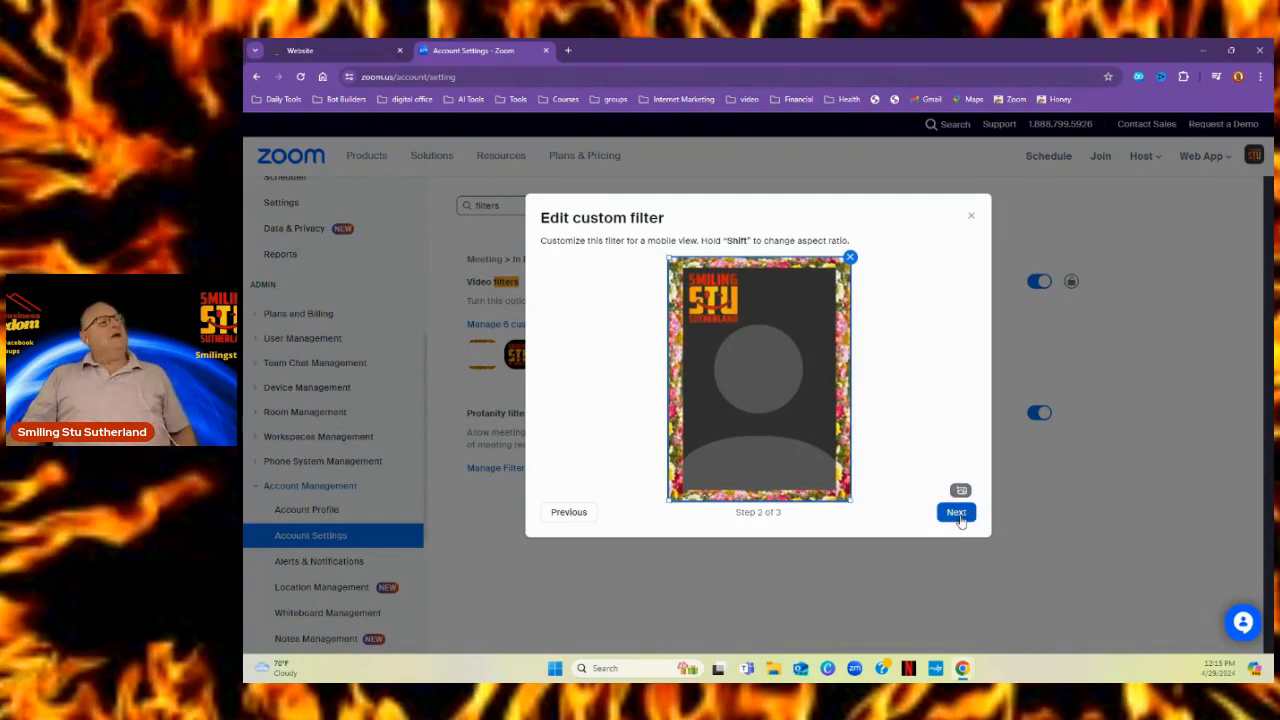
- Save the custom filter under the name flowers and close the filter manager and the Zoom account settings page
left_click(957, 513)
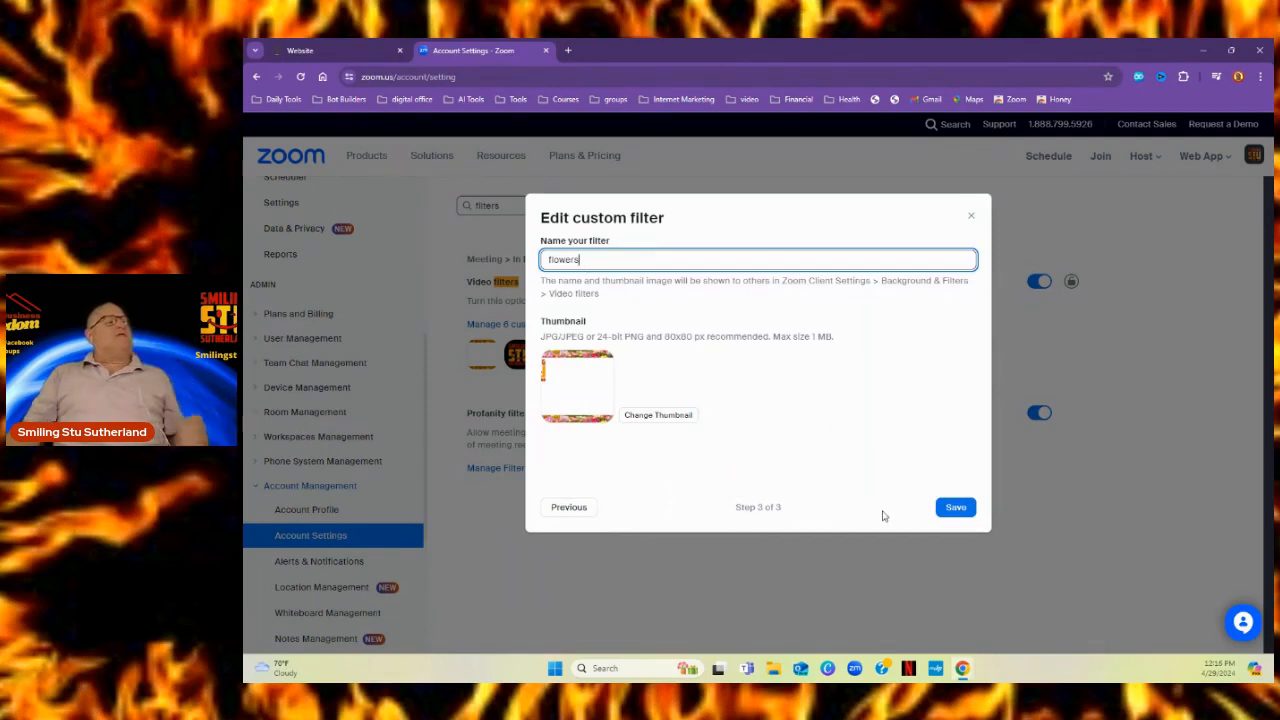
left_click(954, 509)
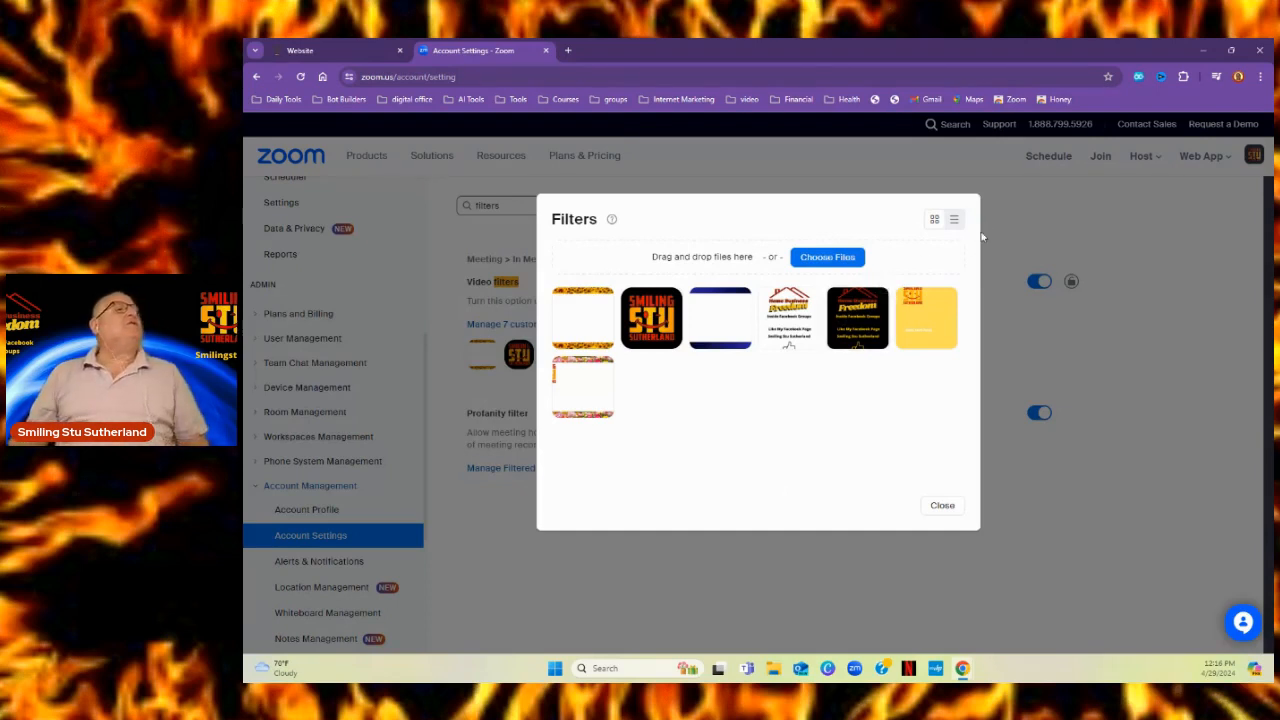
left_click(942, 506)
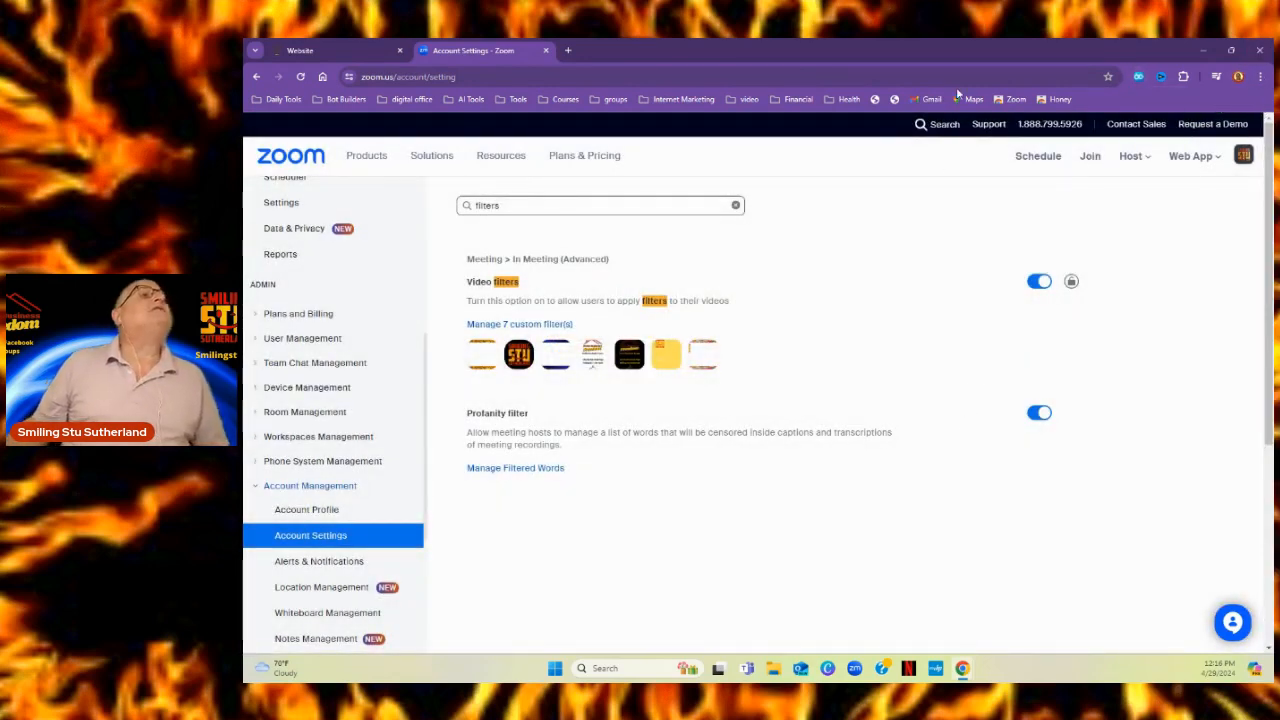
left_click(546, 50)
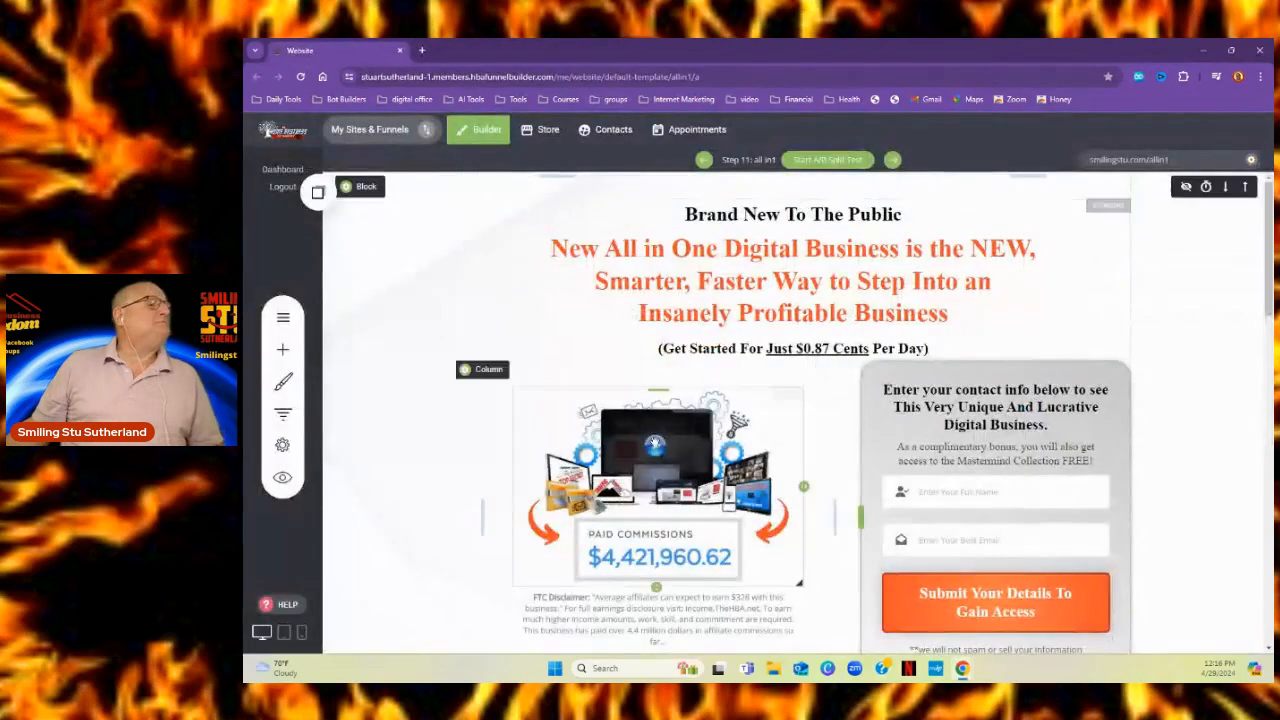
- Switch to the Zoom desktop app, start a new meeting and maximize the meeting window
left_click(855, 669)
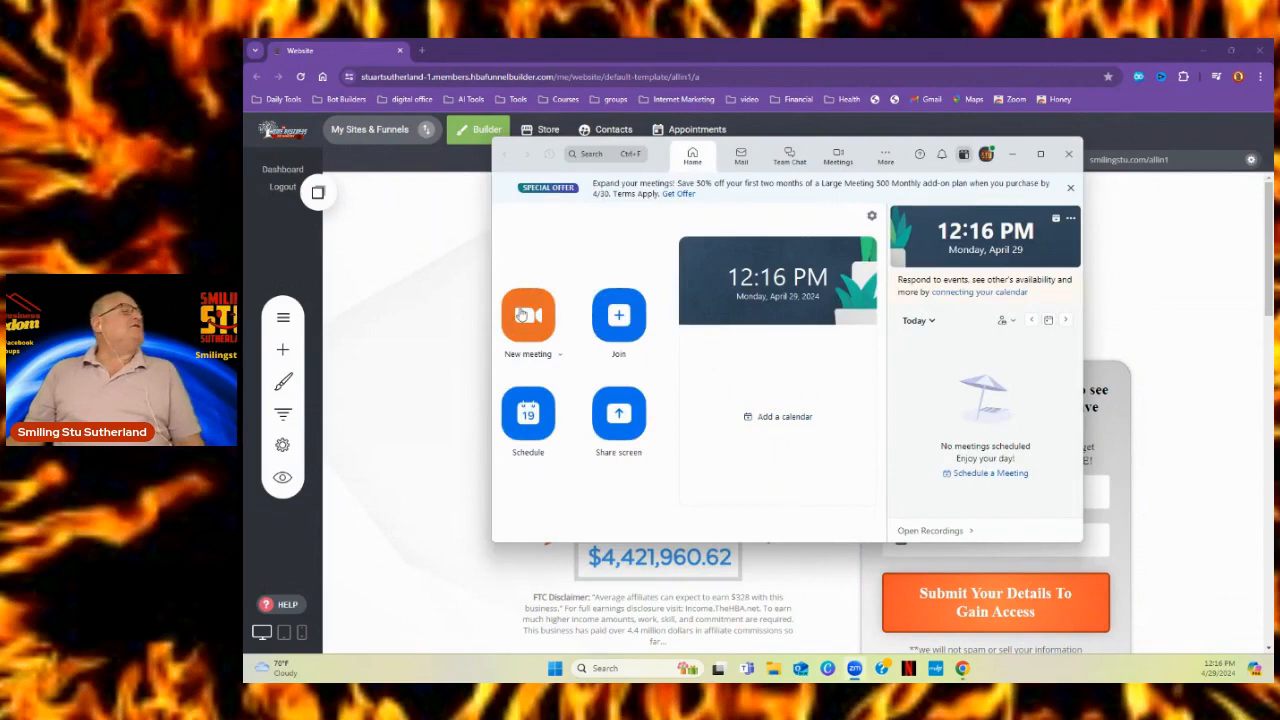
left_click(527, 320)
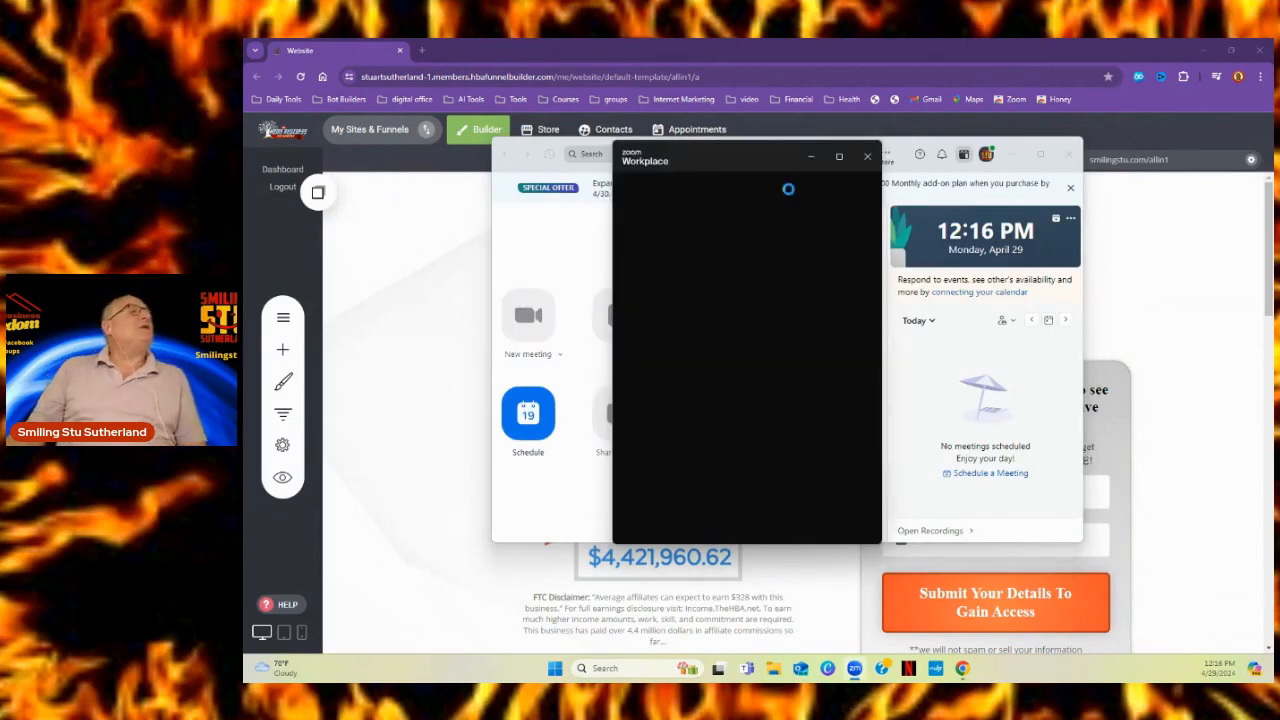
left_click(841, 157)
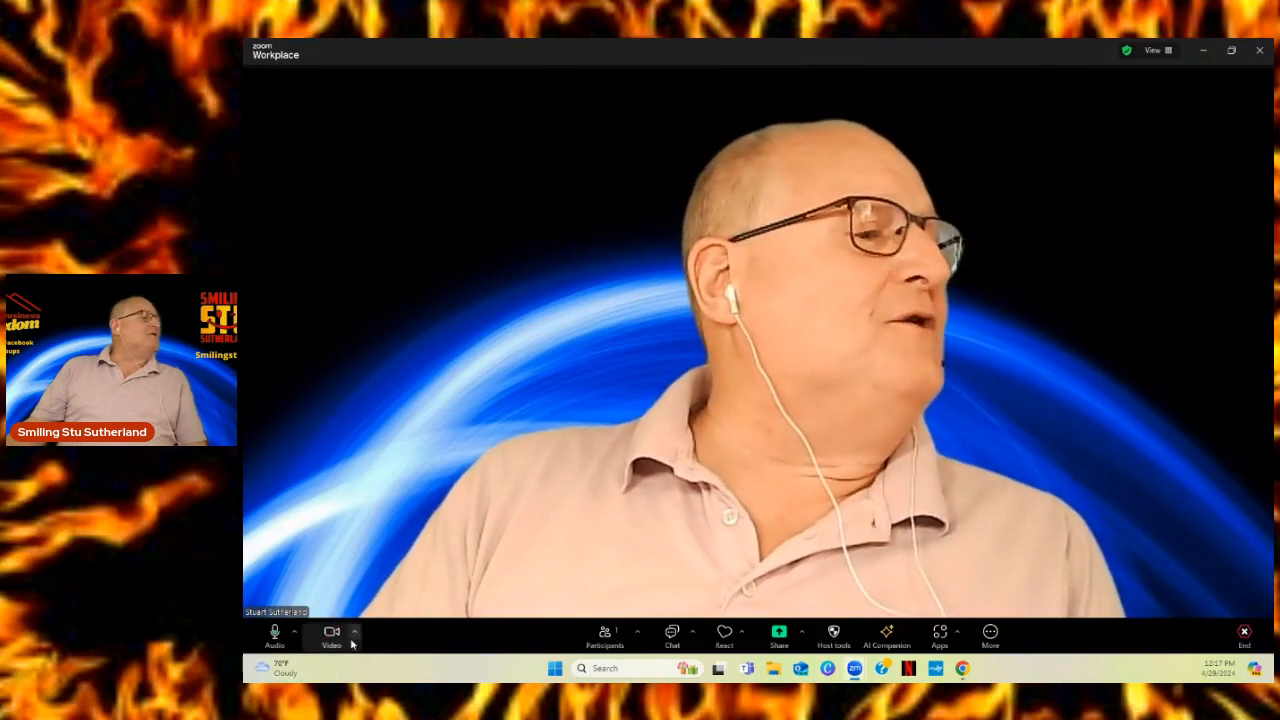
- Apply the custom flowers video filter to the meeting video and close the settings
left_click(355, 632)
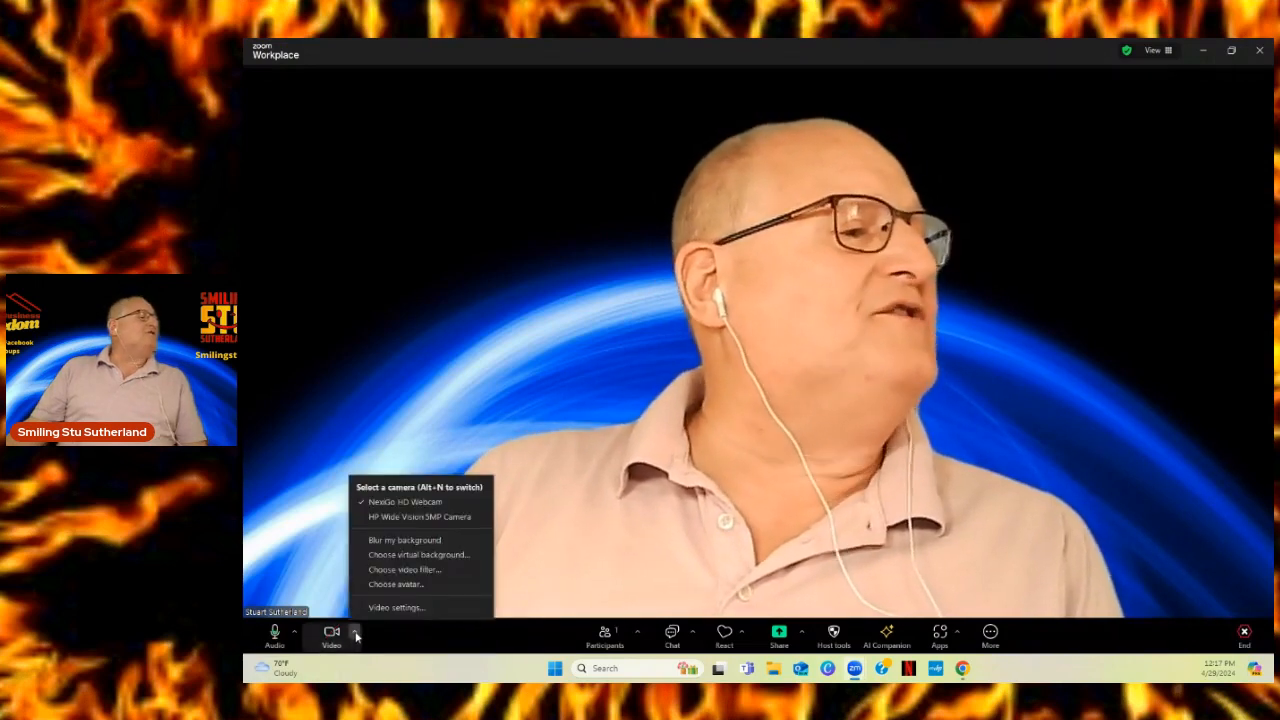
left_click(407, 570)
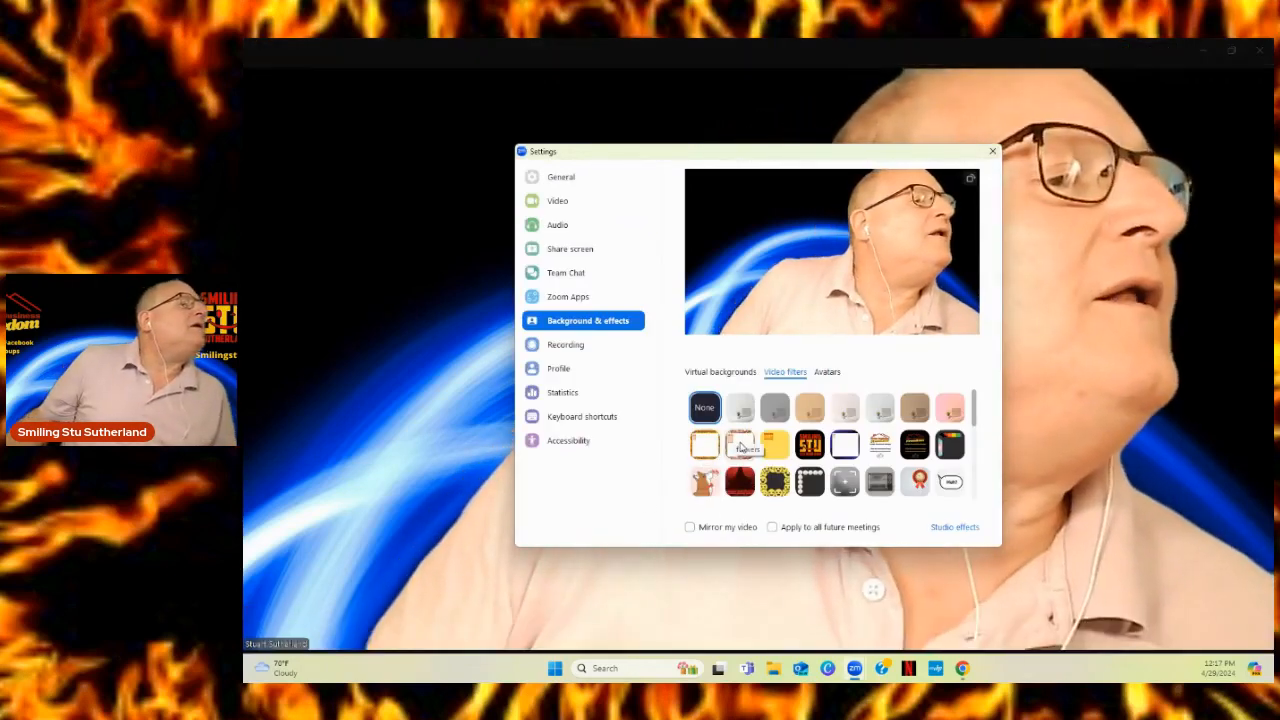
left_click(732, 435)
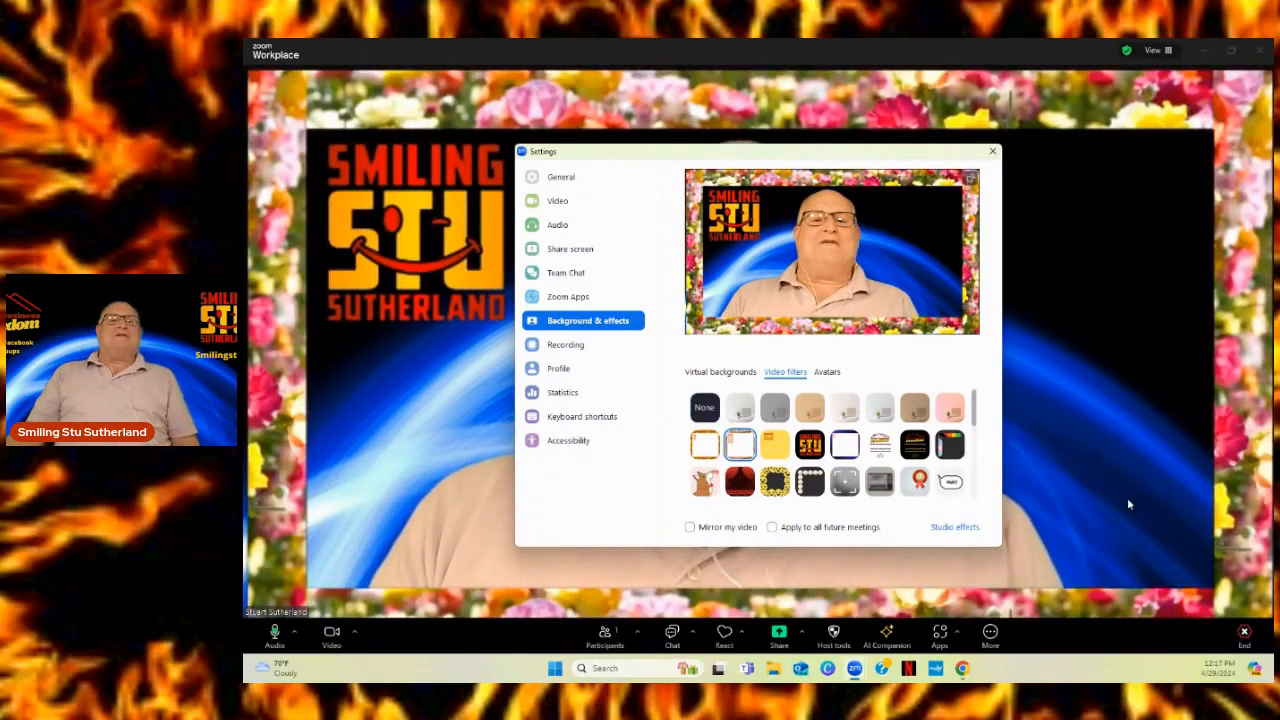
left_click(992, 151)
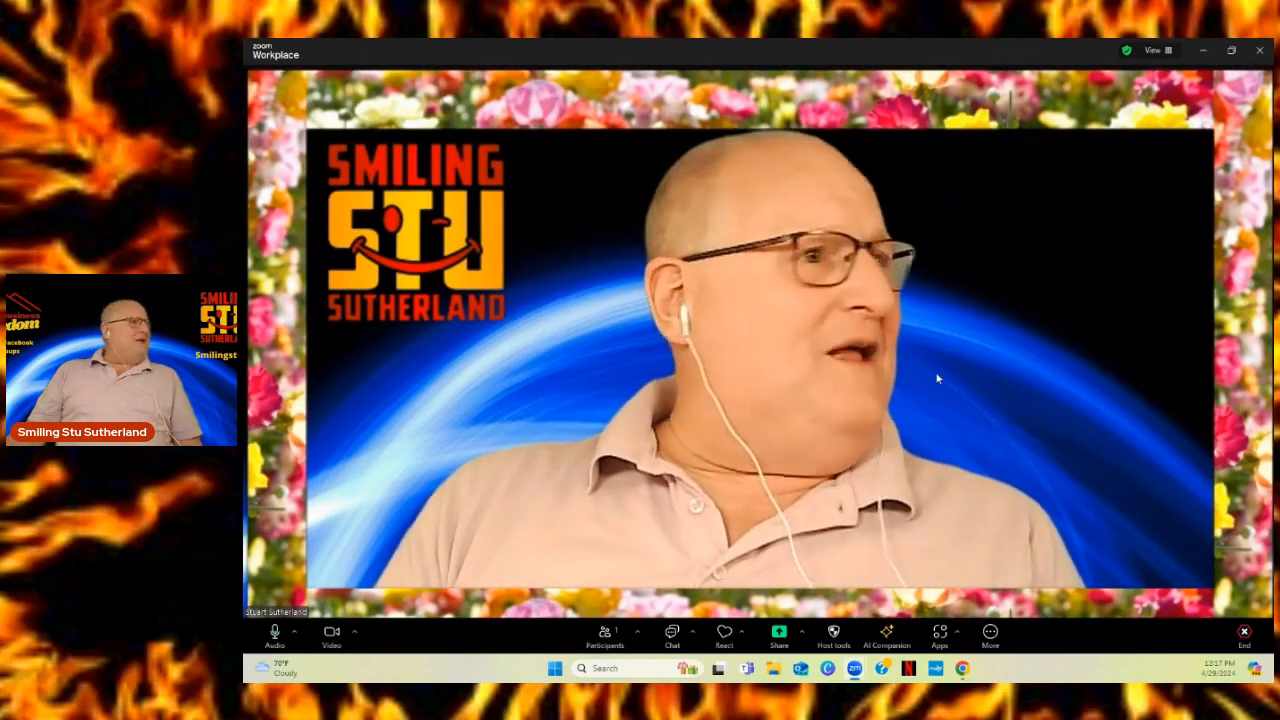